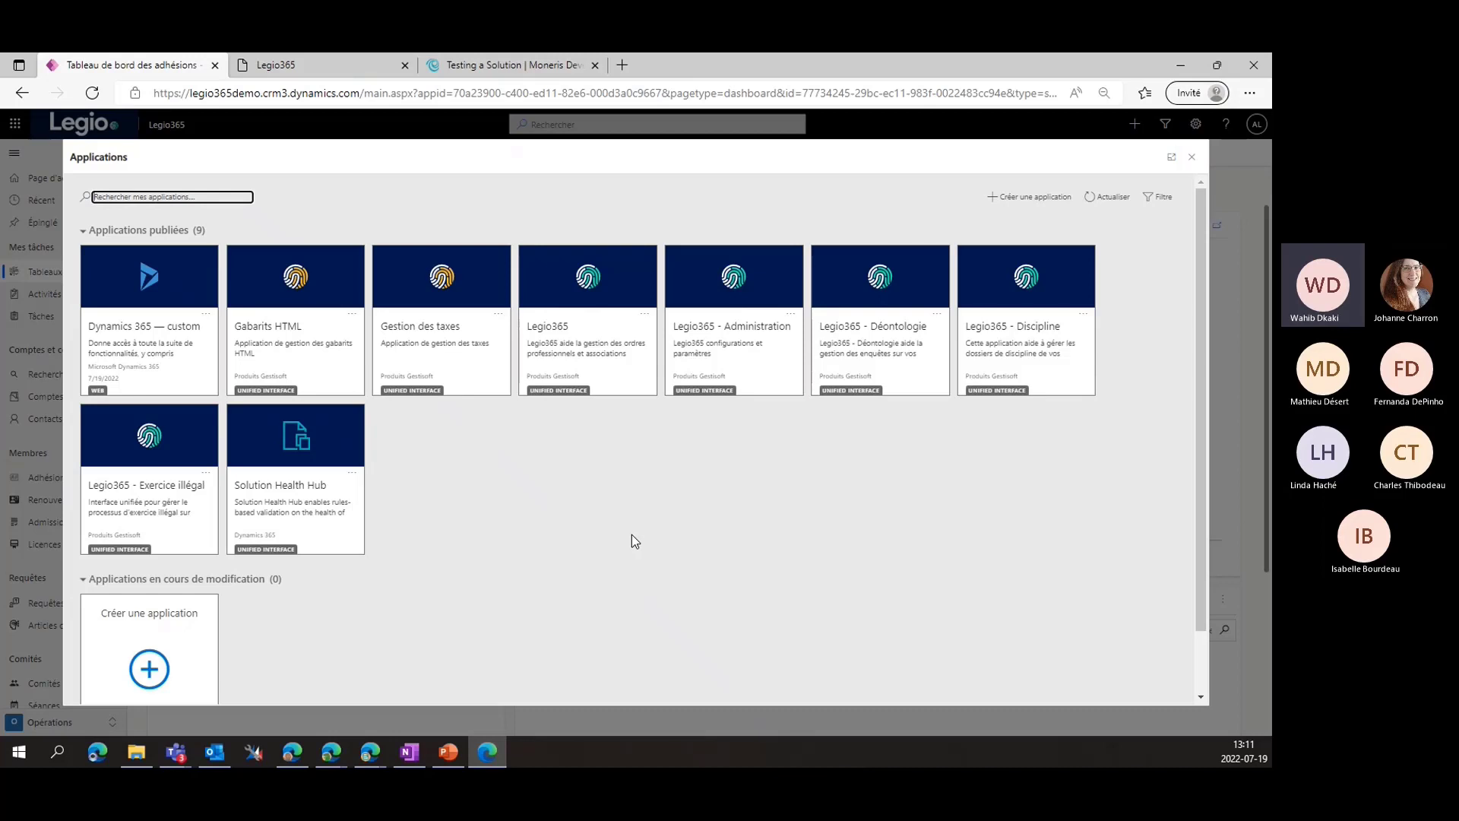
Launch the Legio365 app from the Applications dialog to reach the memberships dashboard
left_click(572, 350)
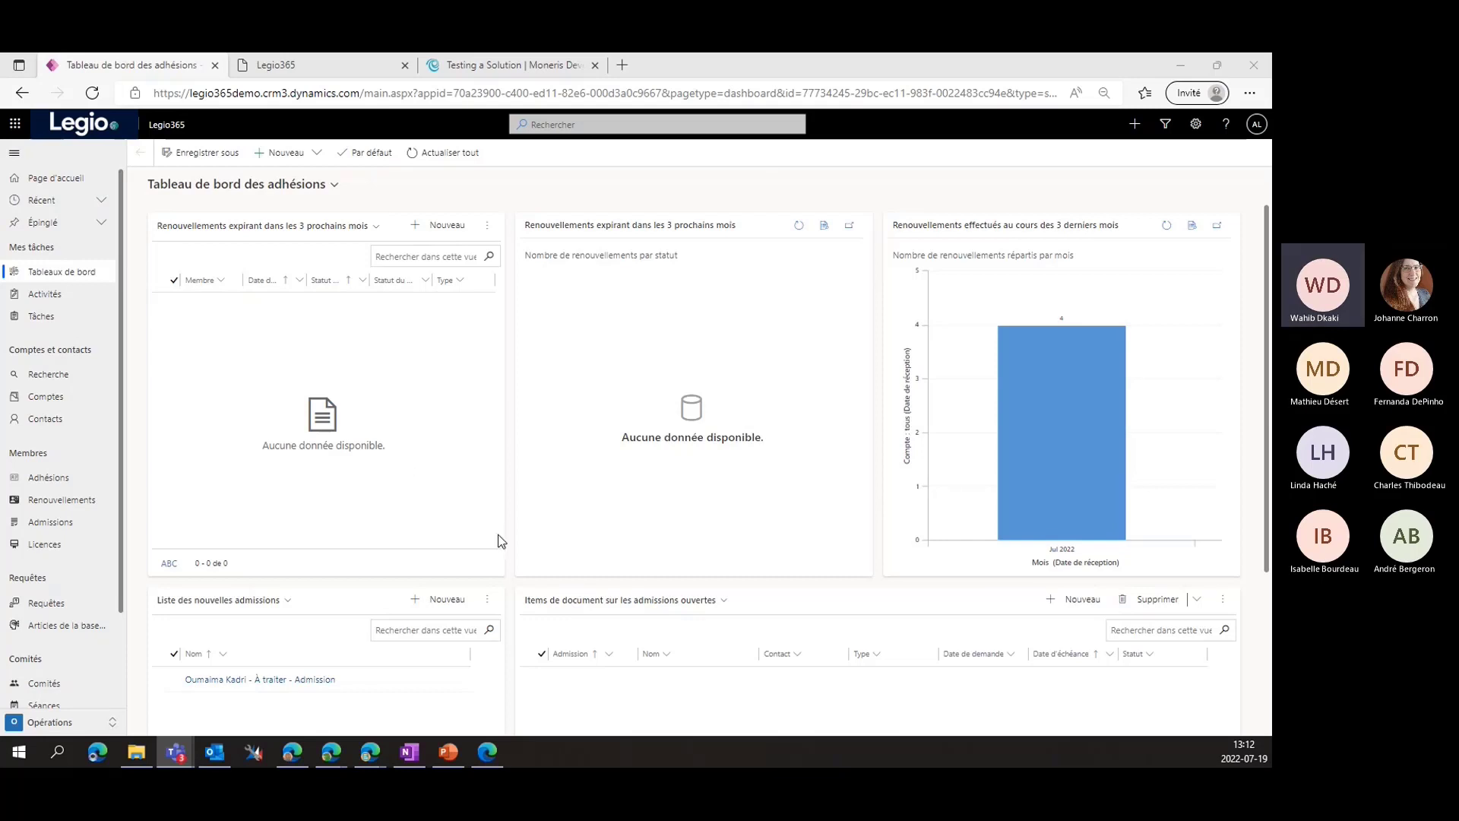
Move from Activités and Comptes to Tous les contacts and scroll through its three member contacts
left_click(97, 293)
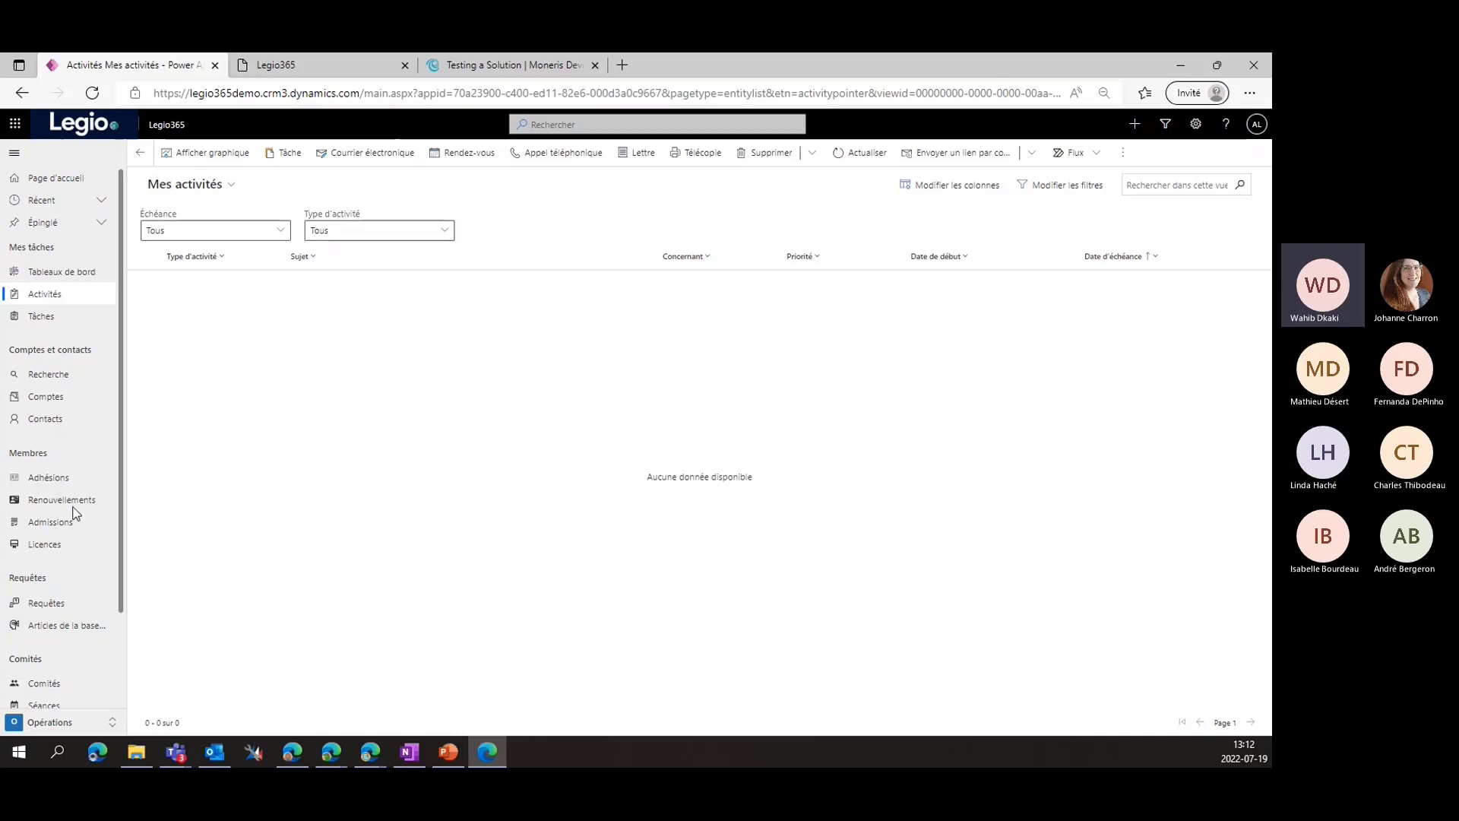
left_click(81, 403)
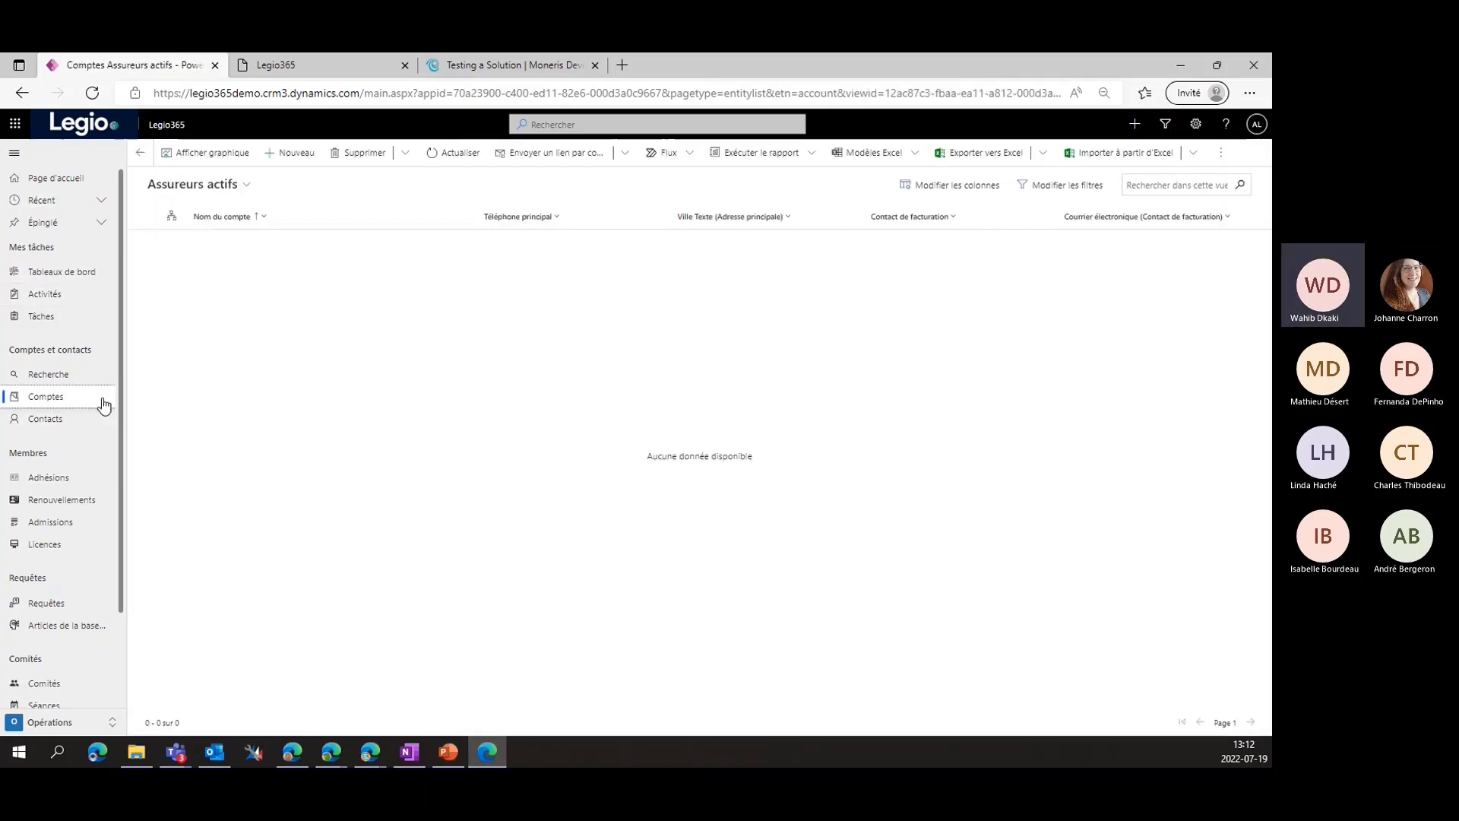
left_click(71, 422)
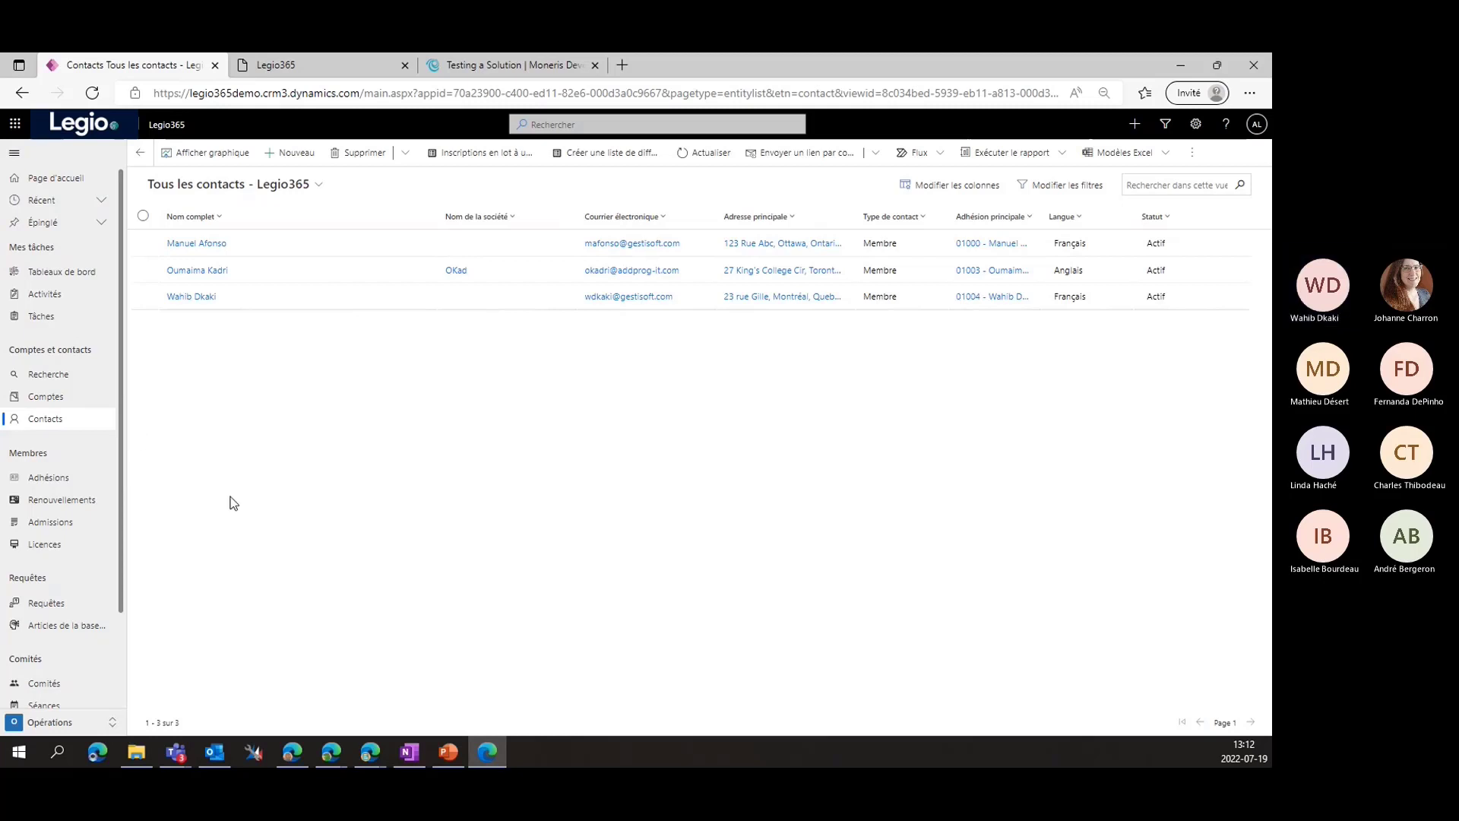
scroll(62, 557, "down", 1)
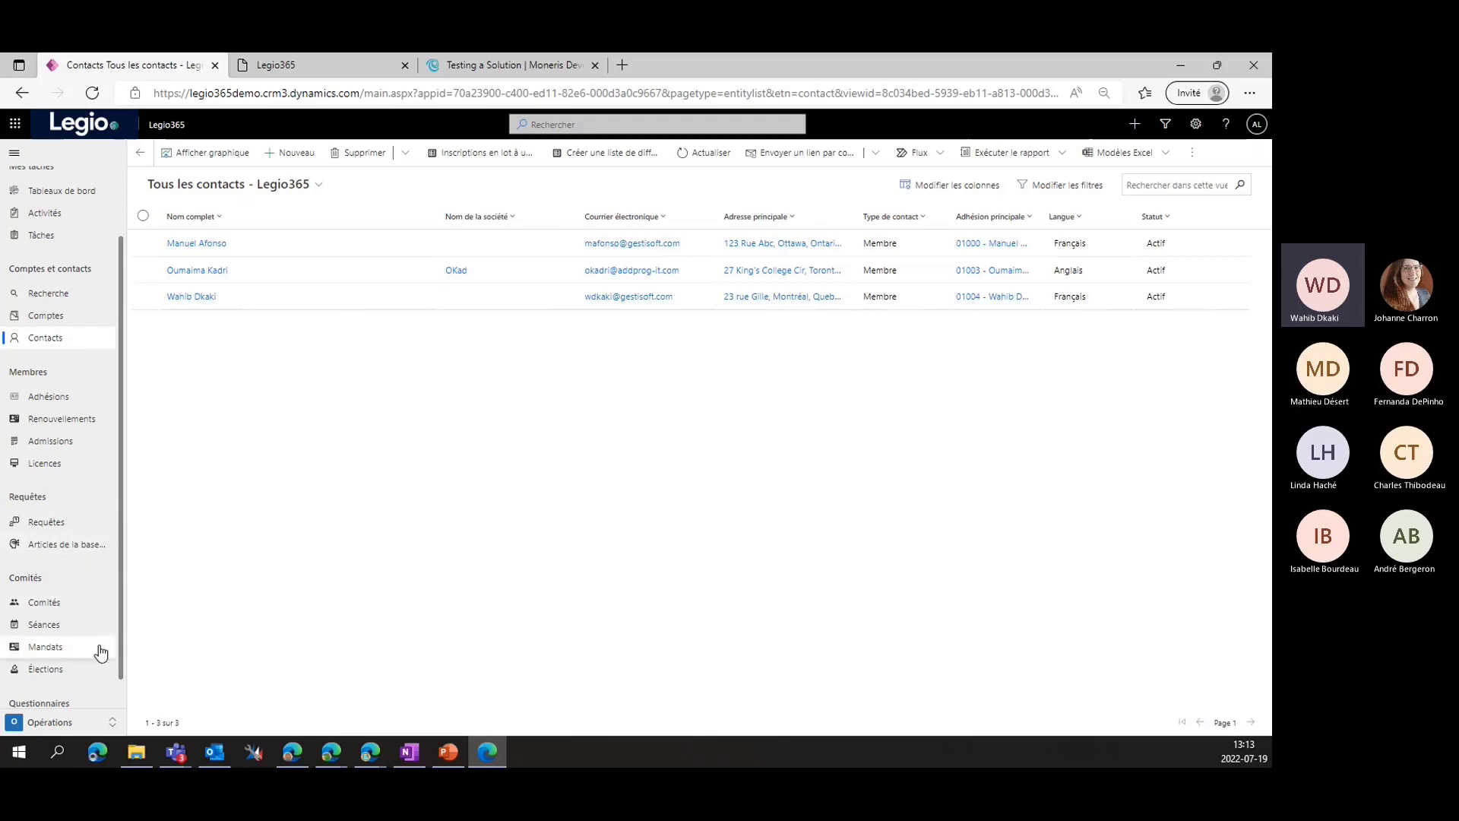
scroll(63, 604, "down", 1)
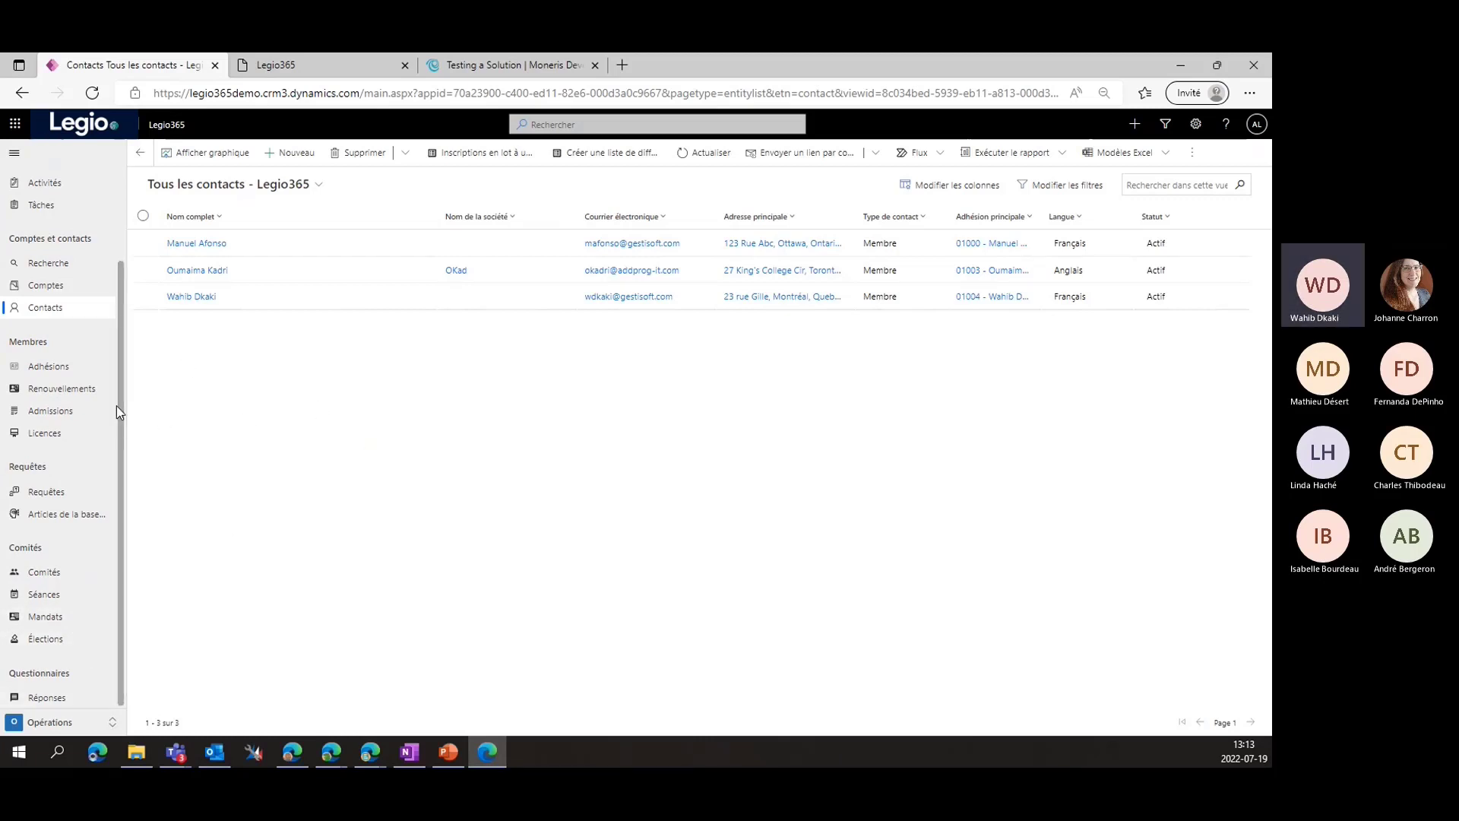
scroll(117, 404, "up", 2)
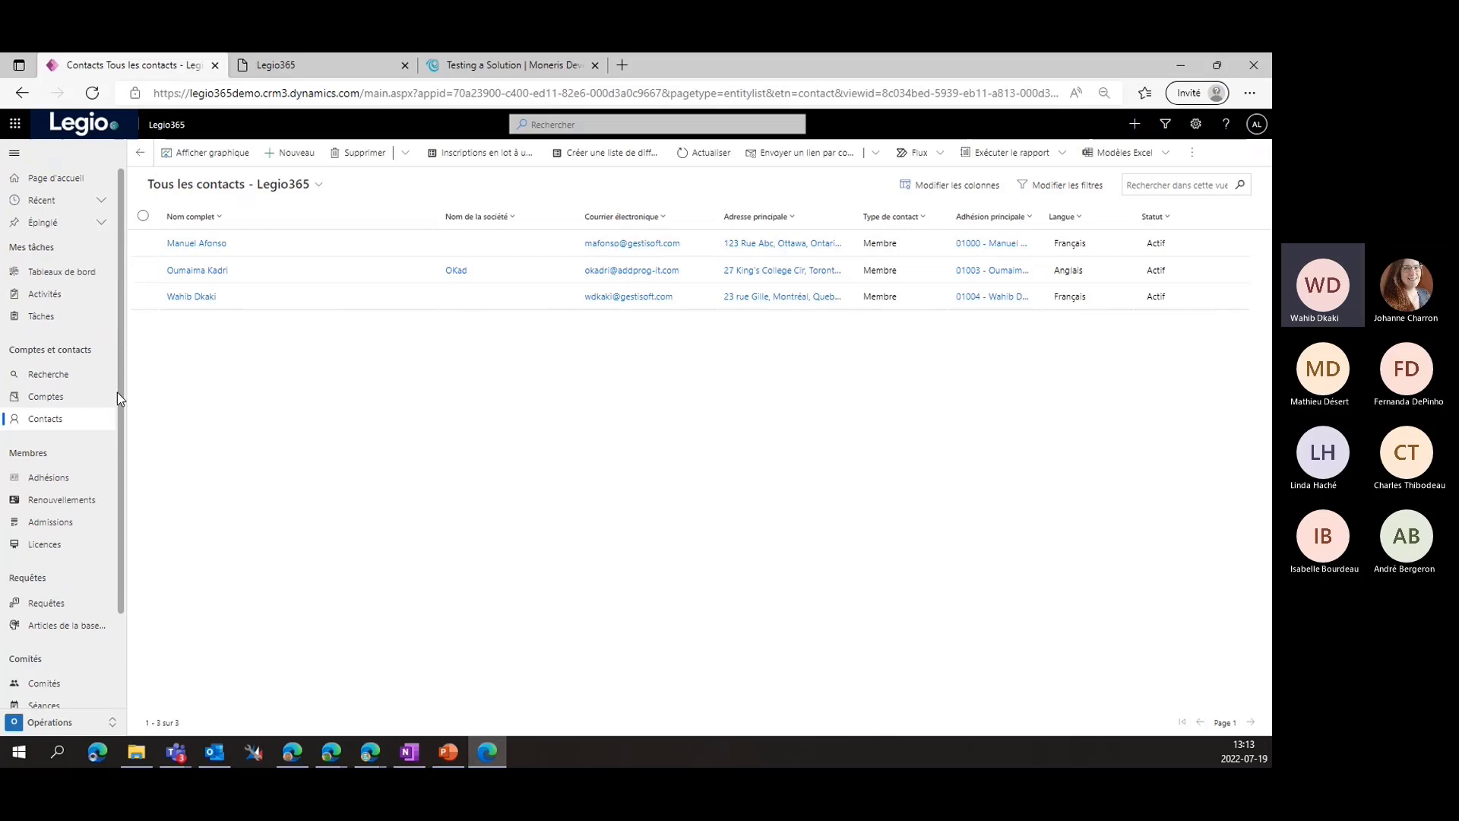
Start a new contact and enter the contact's first name and last name
left_click(282, 151)
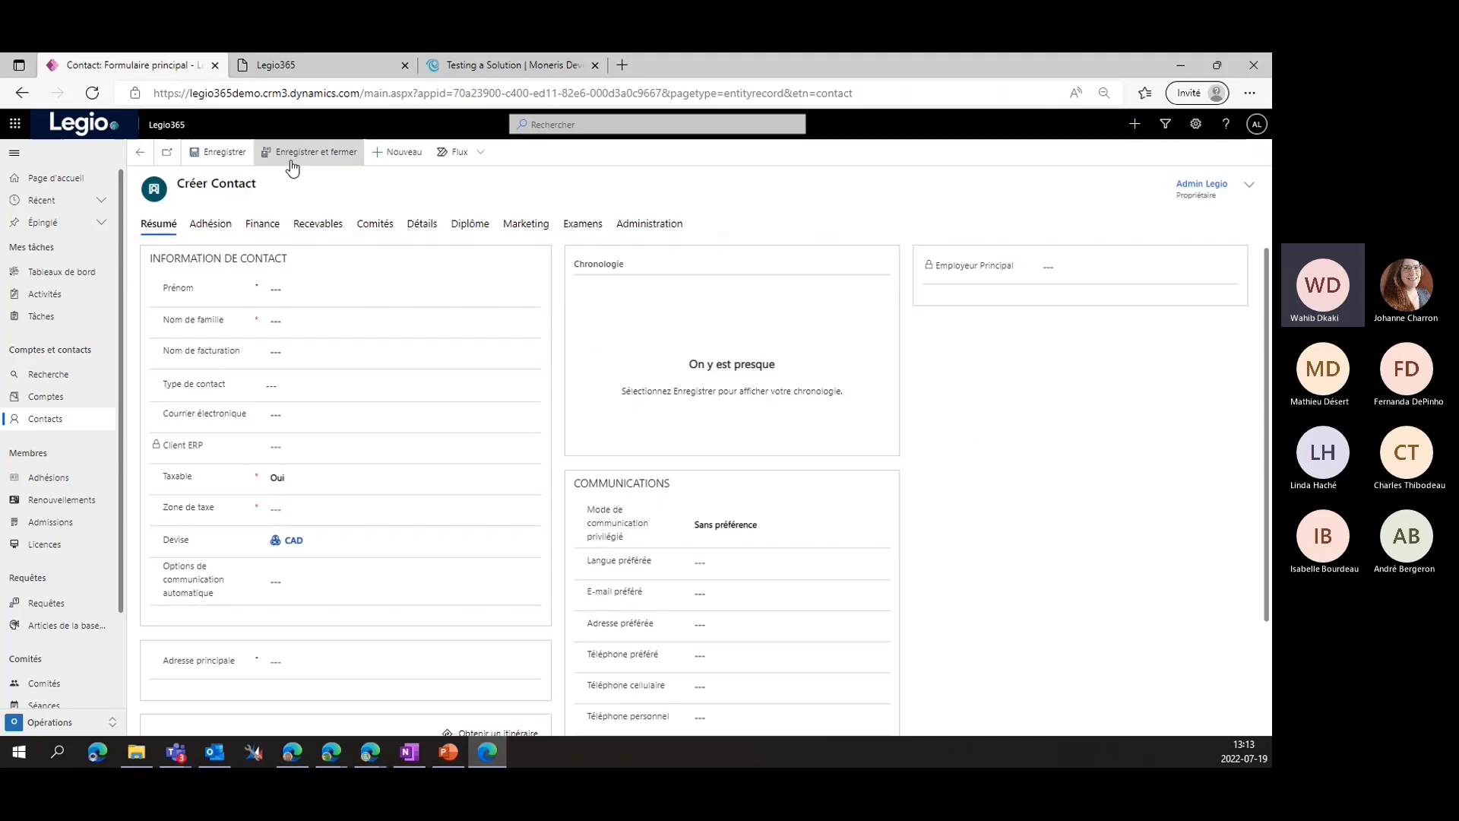
left_click(142, 155)
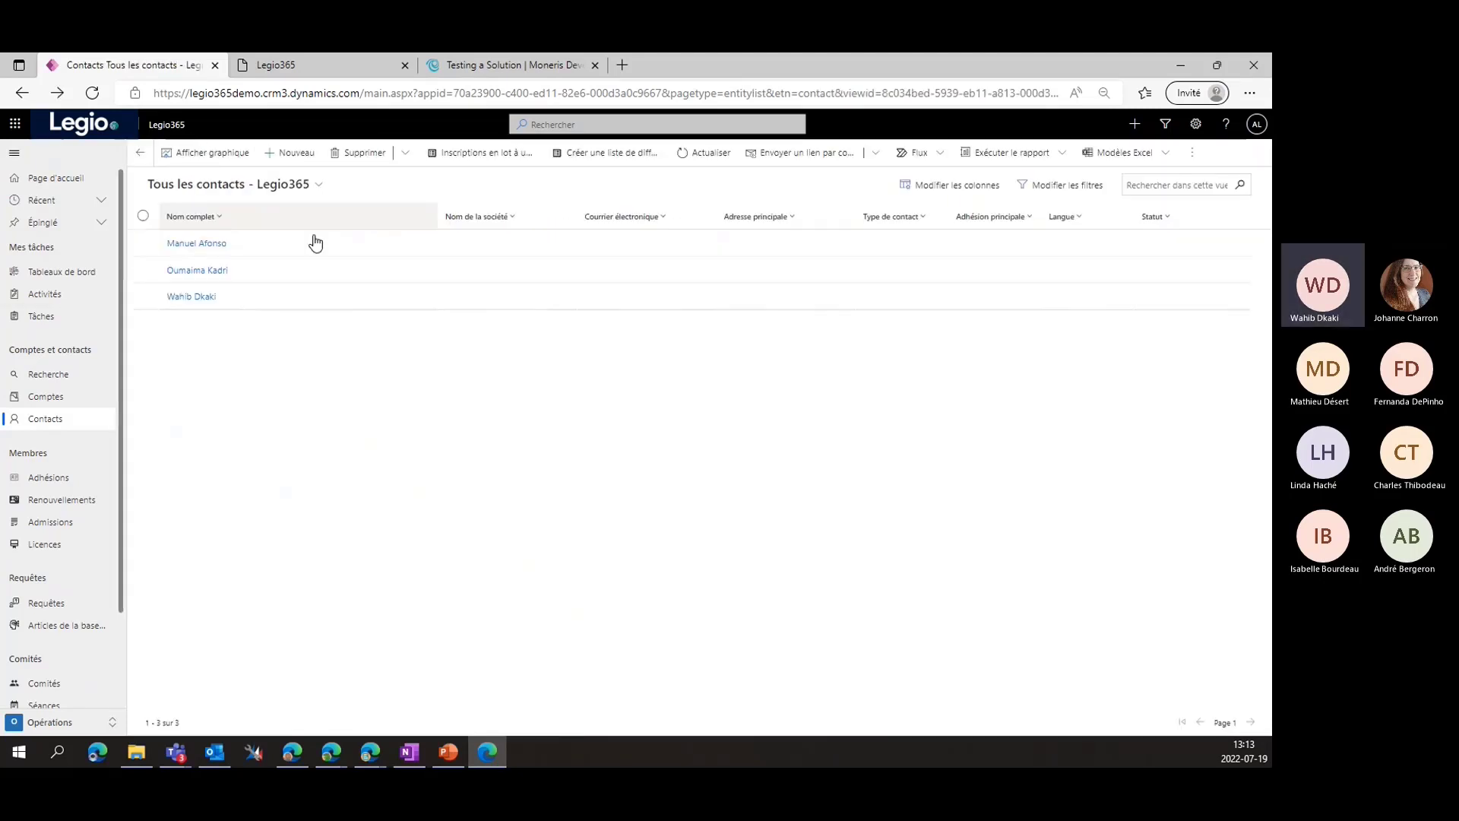
left_click(289, 157)
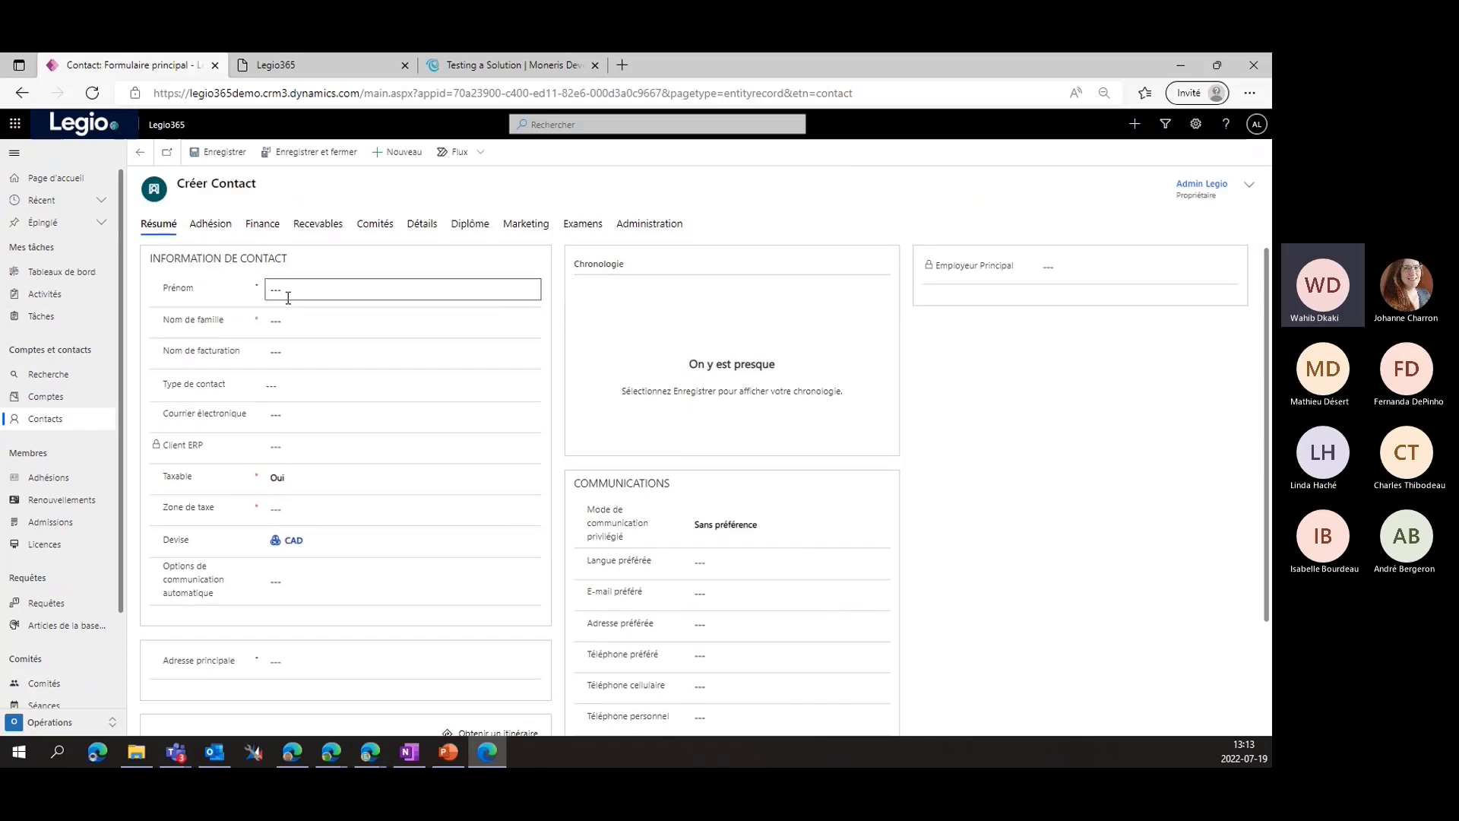
left_click(371, 294)
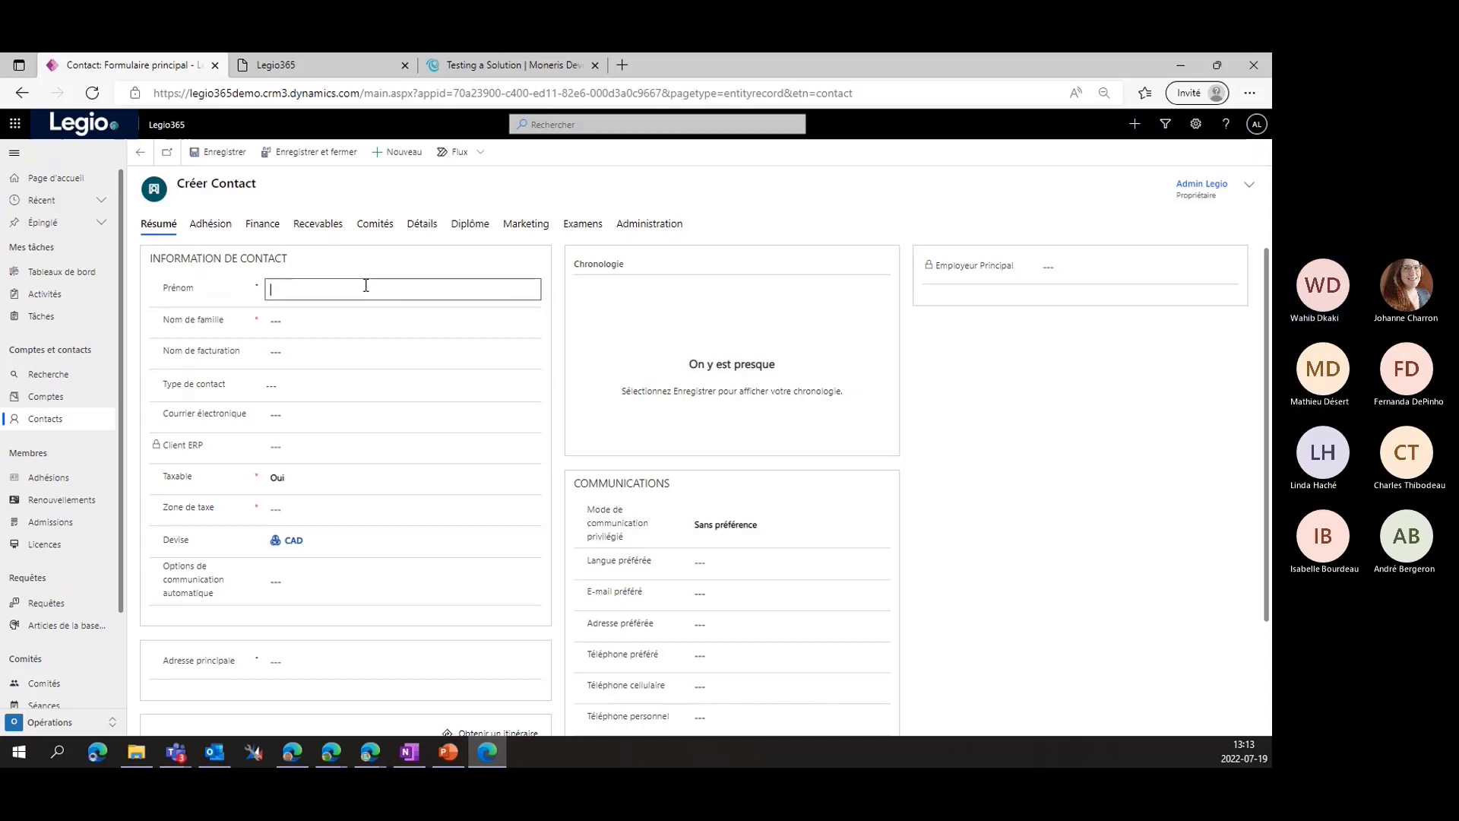
key("Tab")
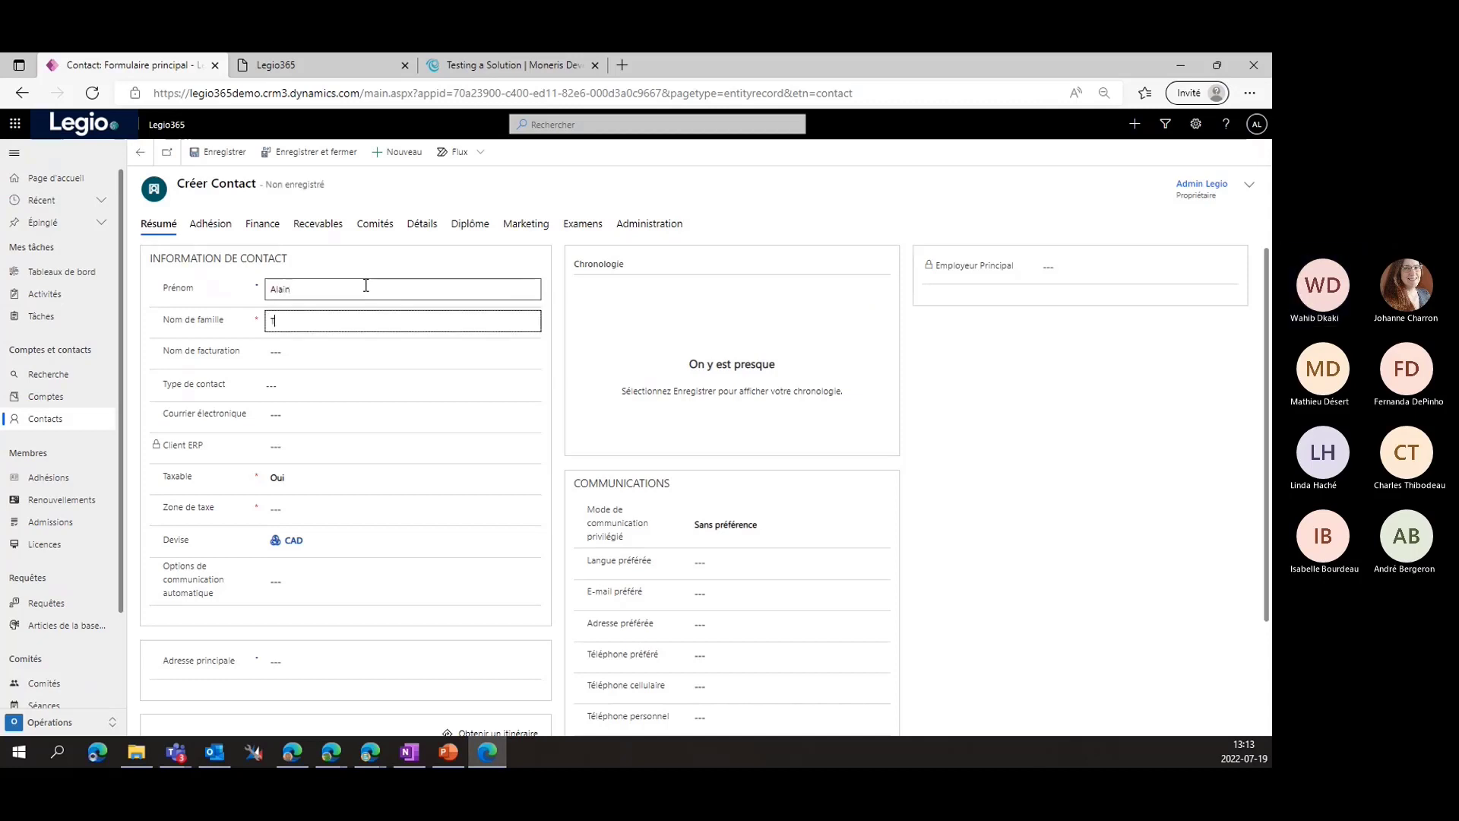
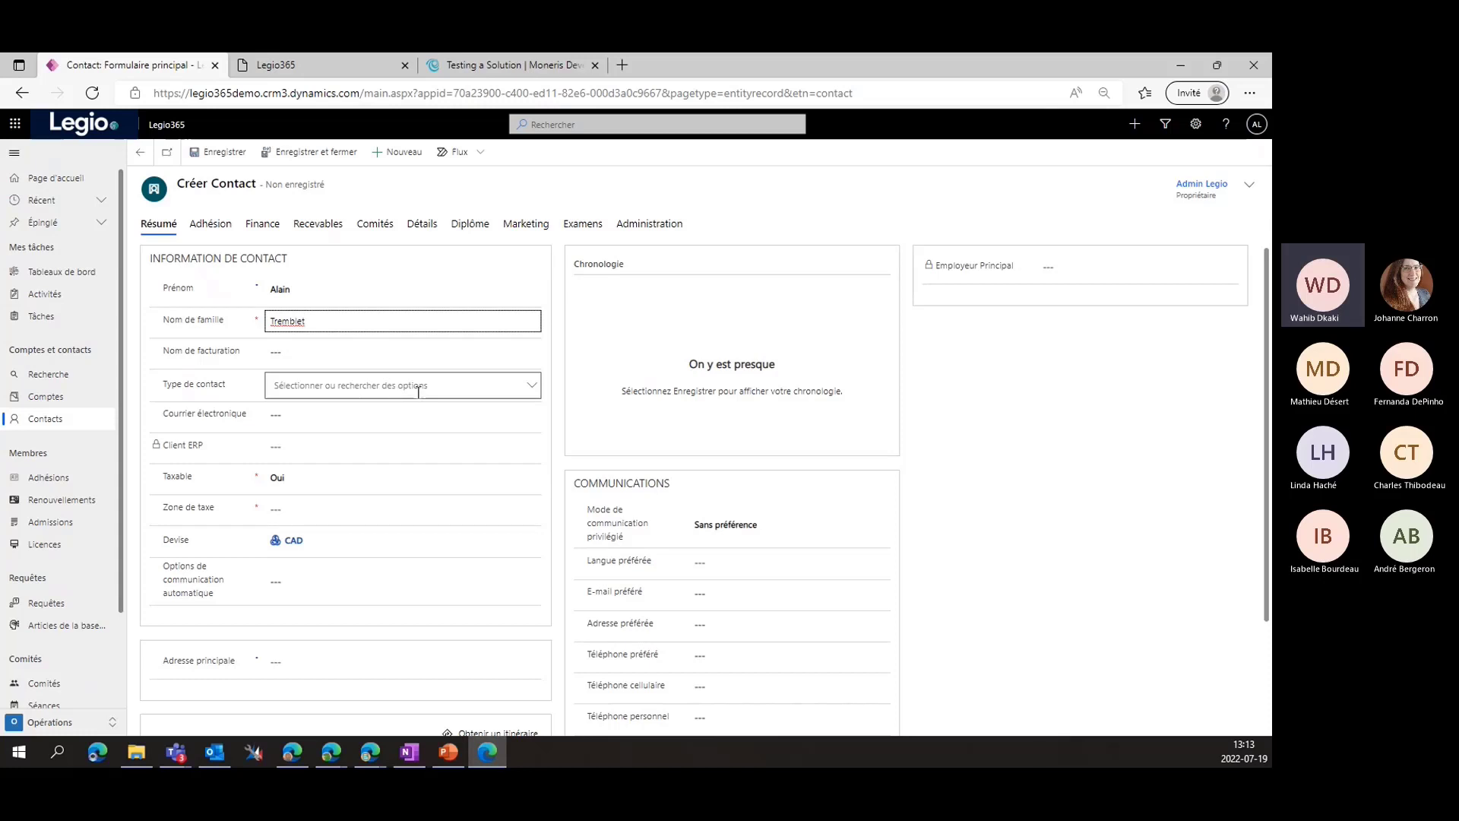
Set the contact type to Client and fill in the contact's e-mail address
left_click(531, 386)
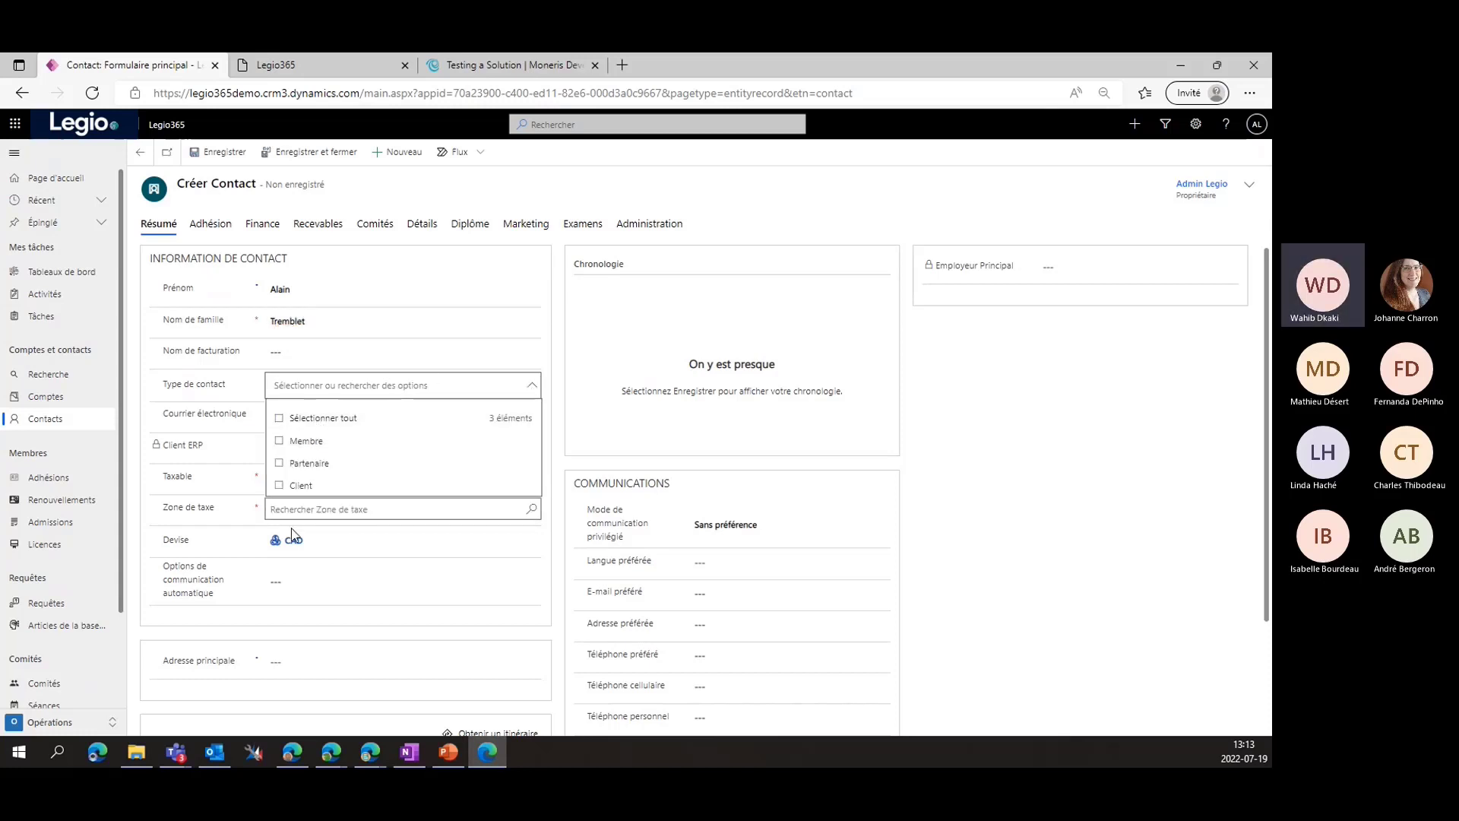
left_click(279, 487)
left_click(189, 411)
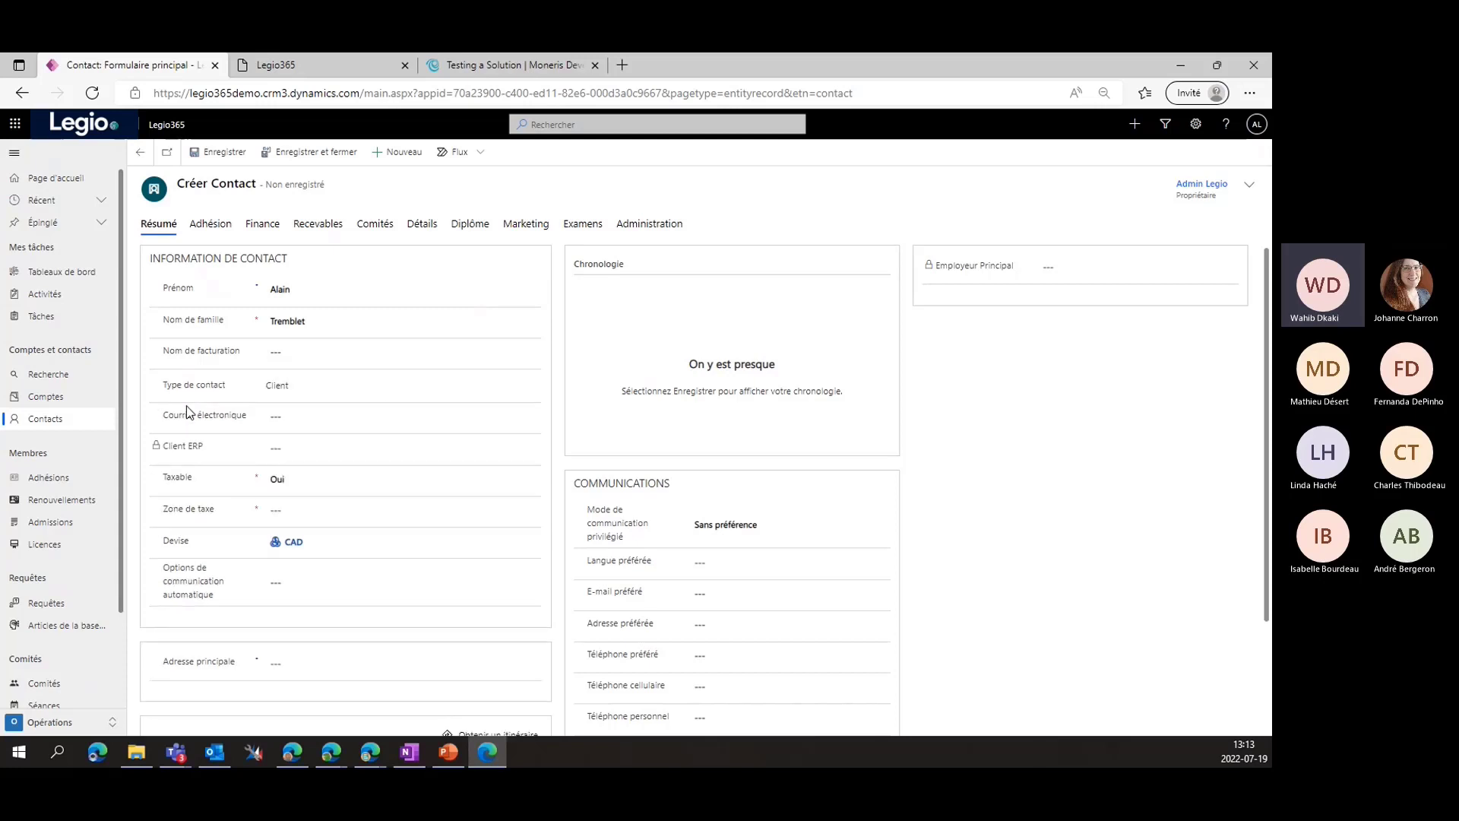
scroll(221, 421, "down", 1)
left_click(440, 345)
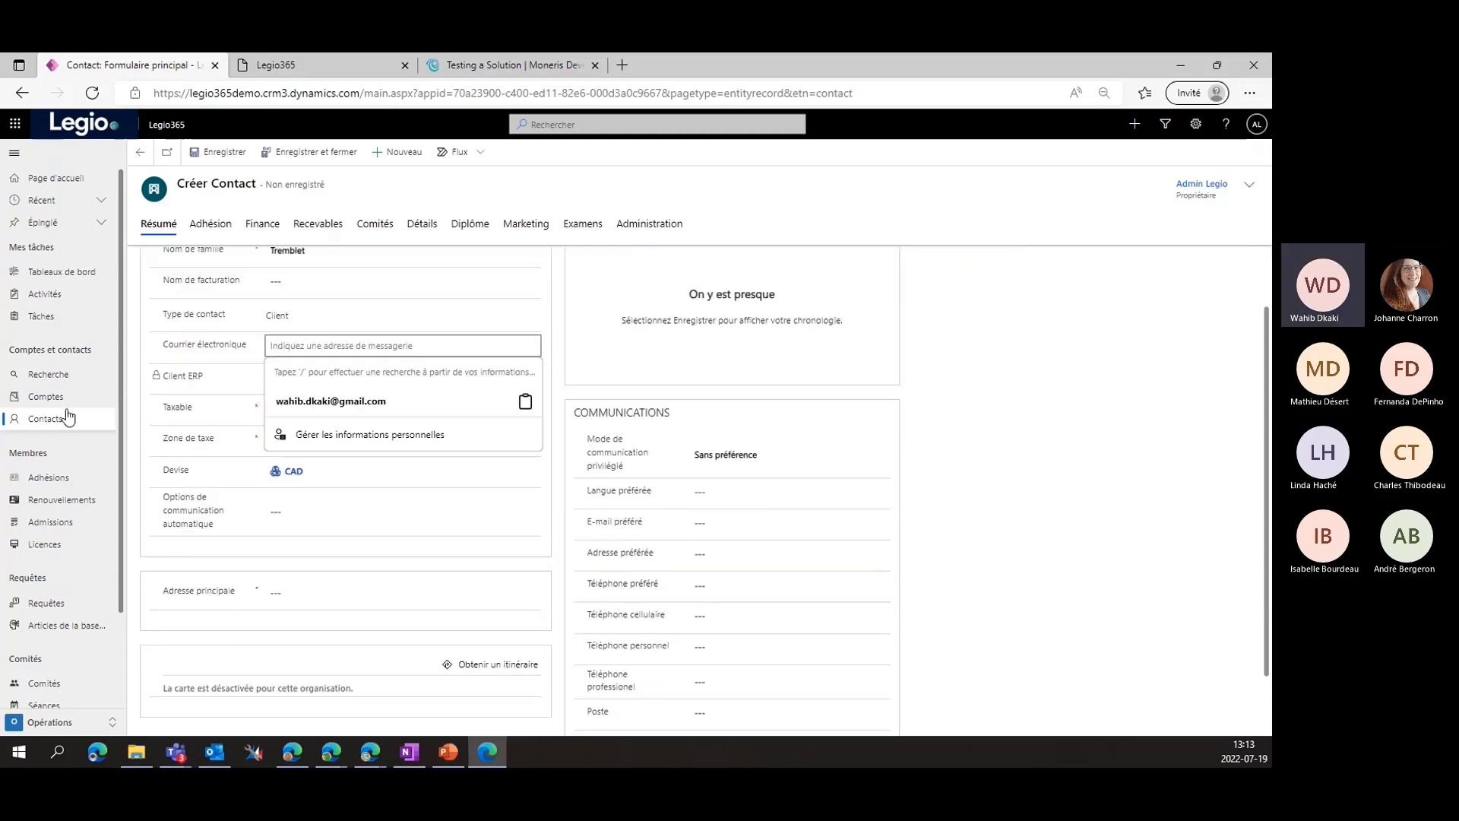
left_click(295, 345)
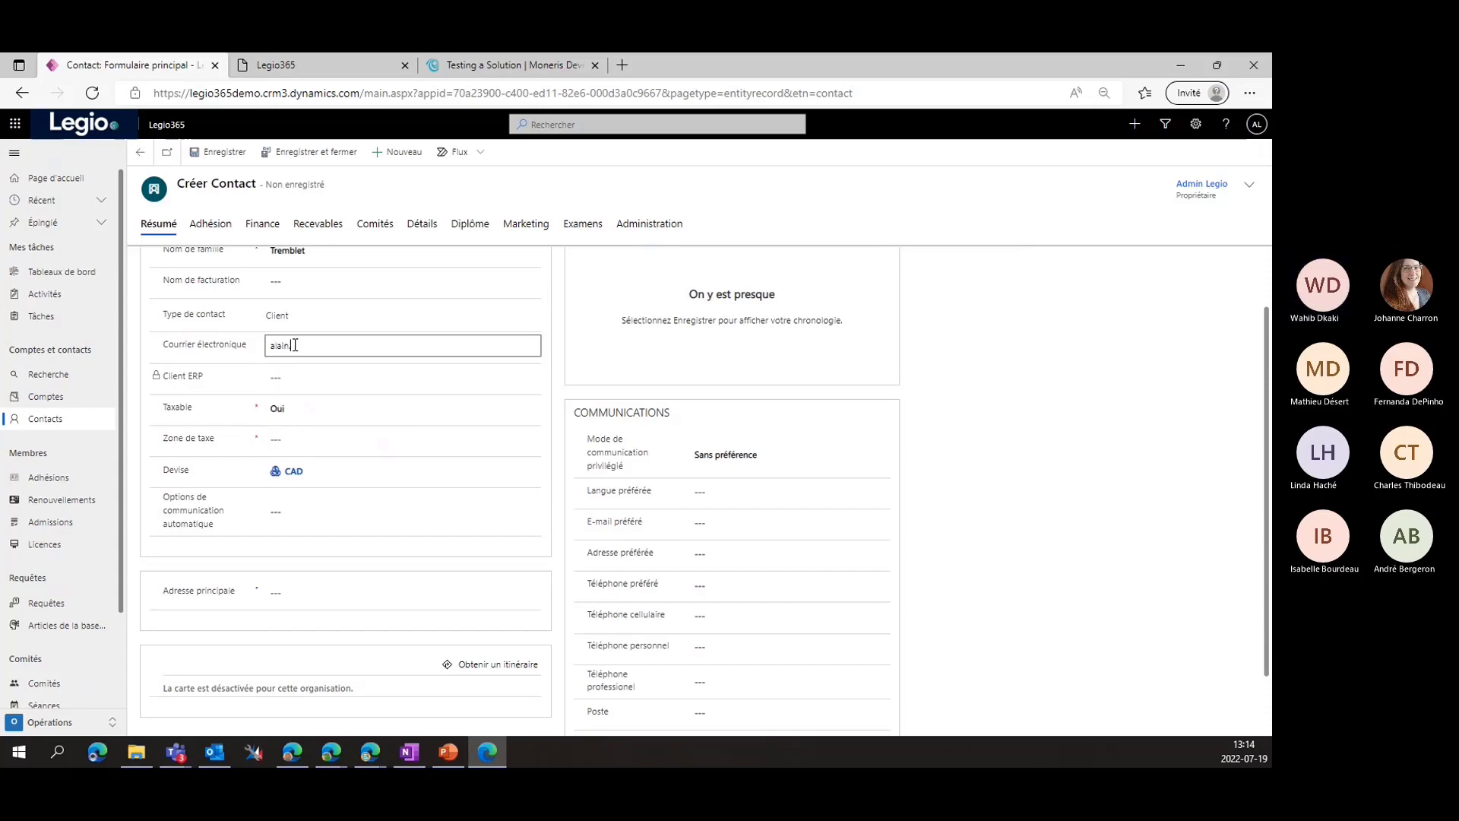
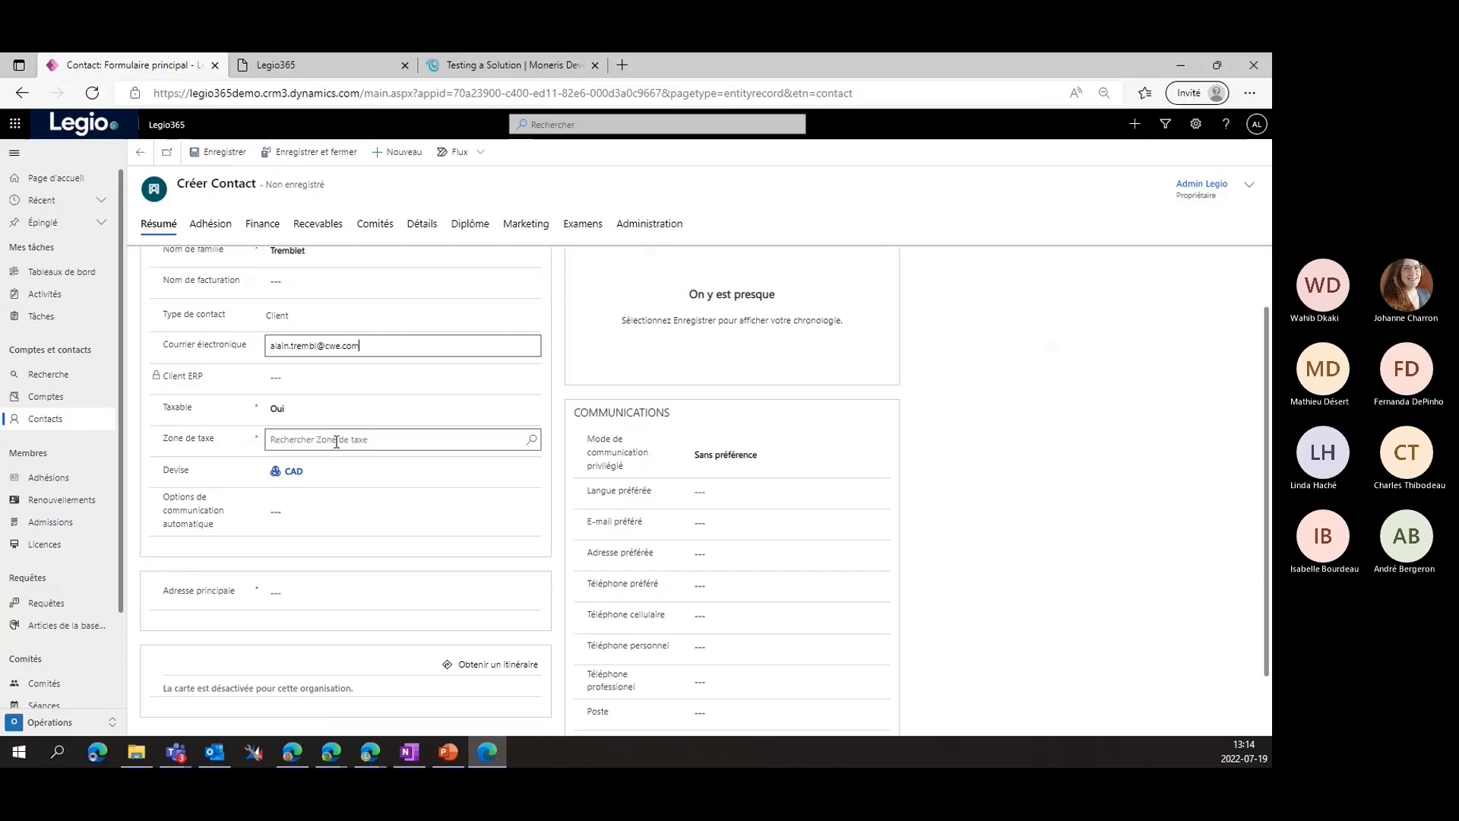
Set tax zone Quebec and automatic communications to Commandes et factures, then save the contact
left_click(526, 444)
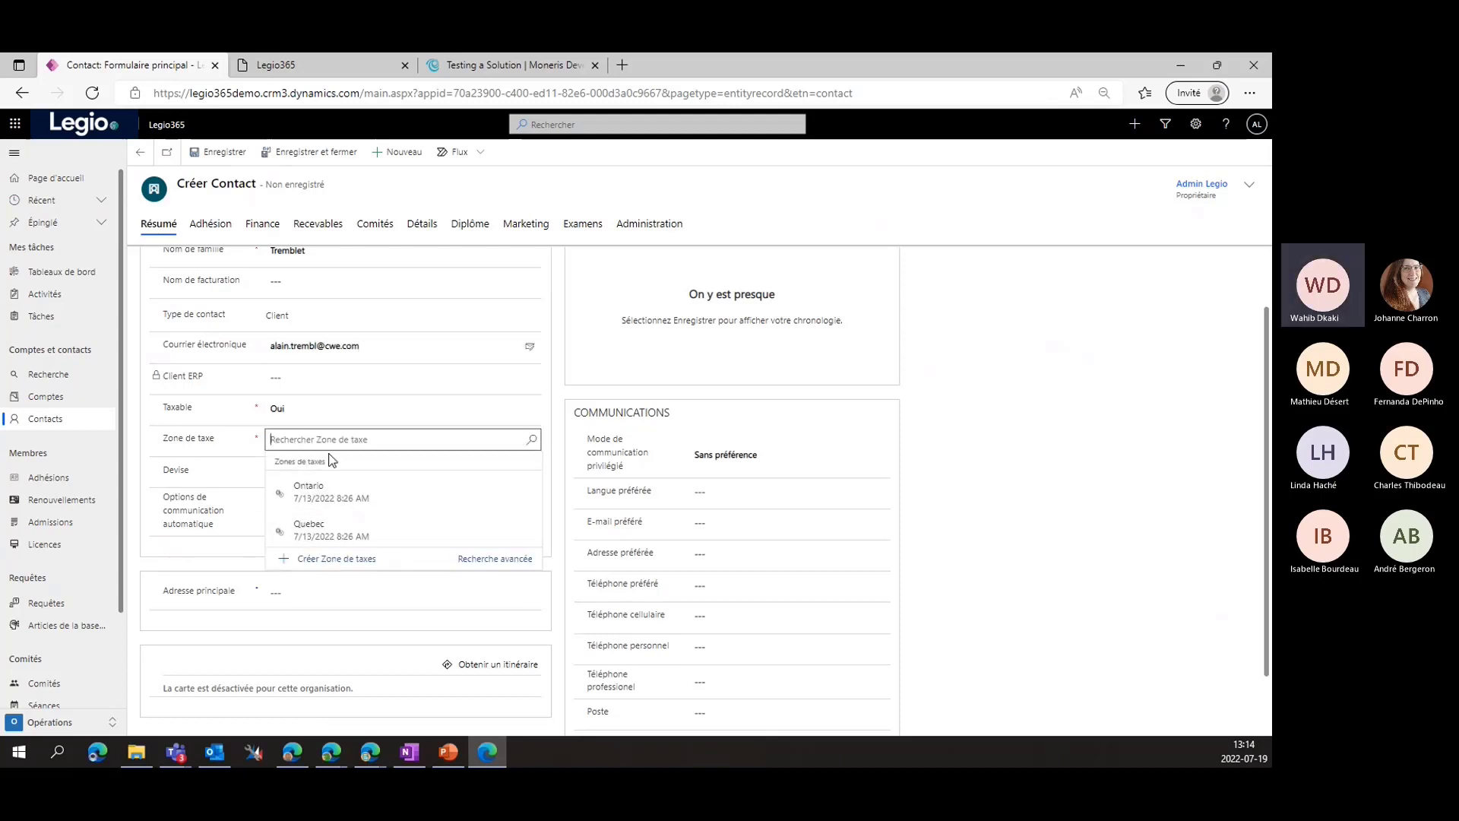
left_click(329, 524)
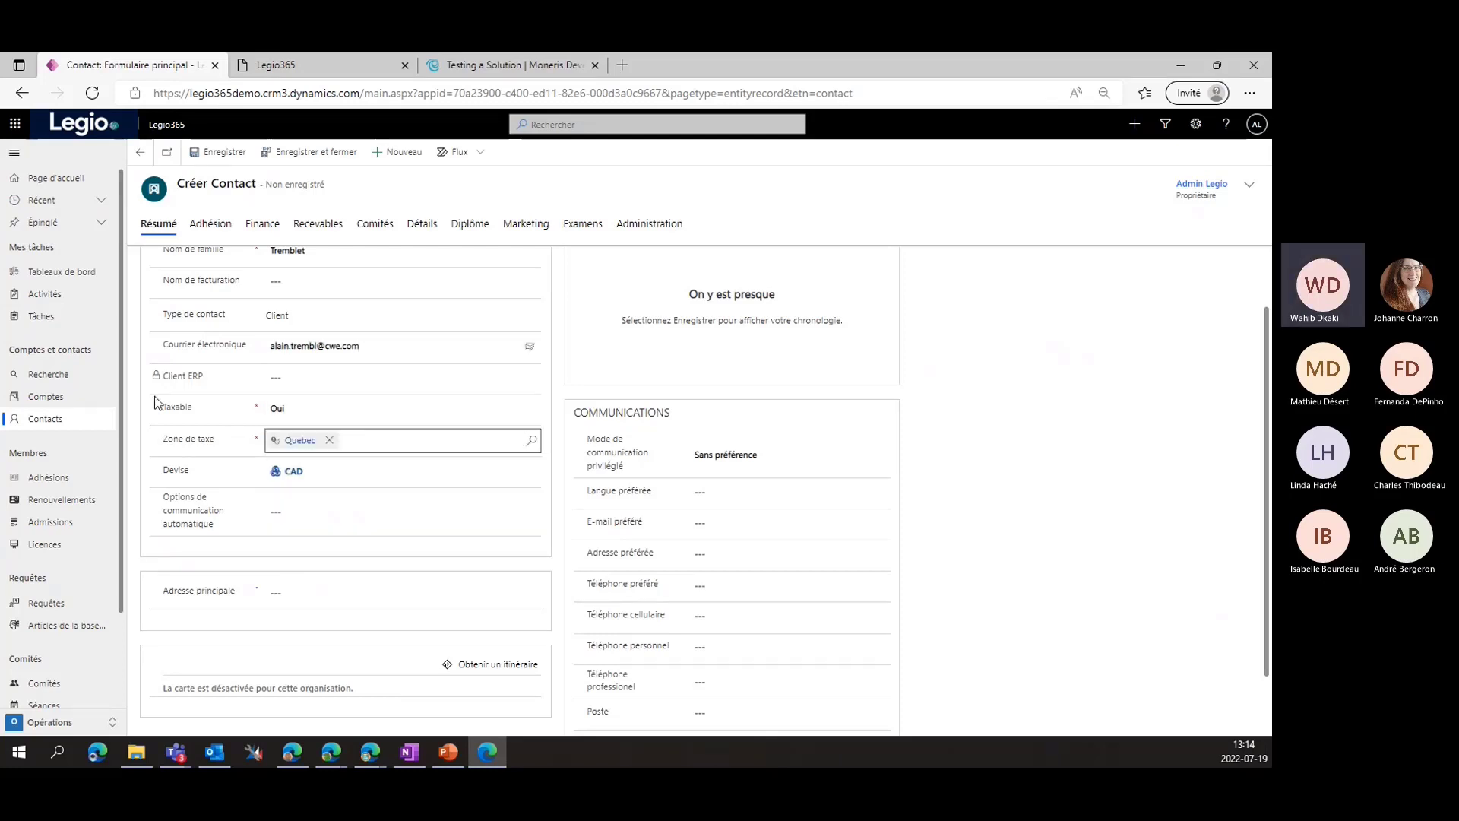
scroll(195, 494, "down", 1)
left_click(397, 441)
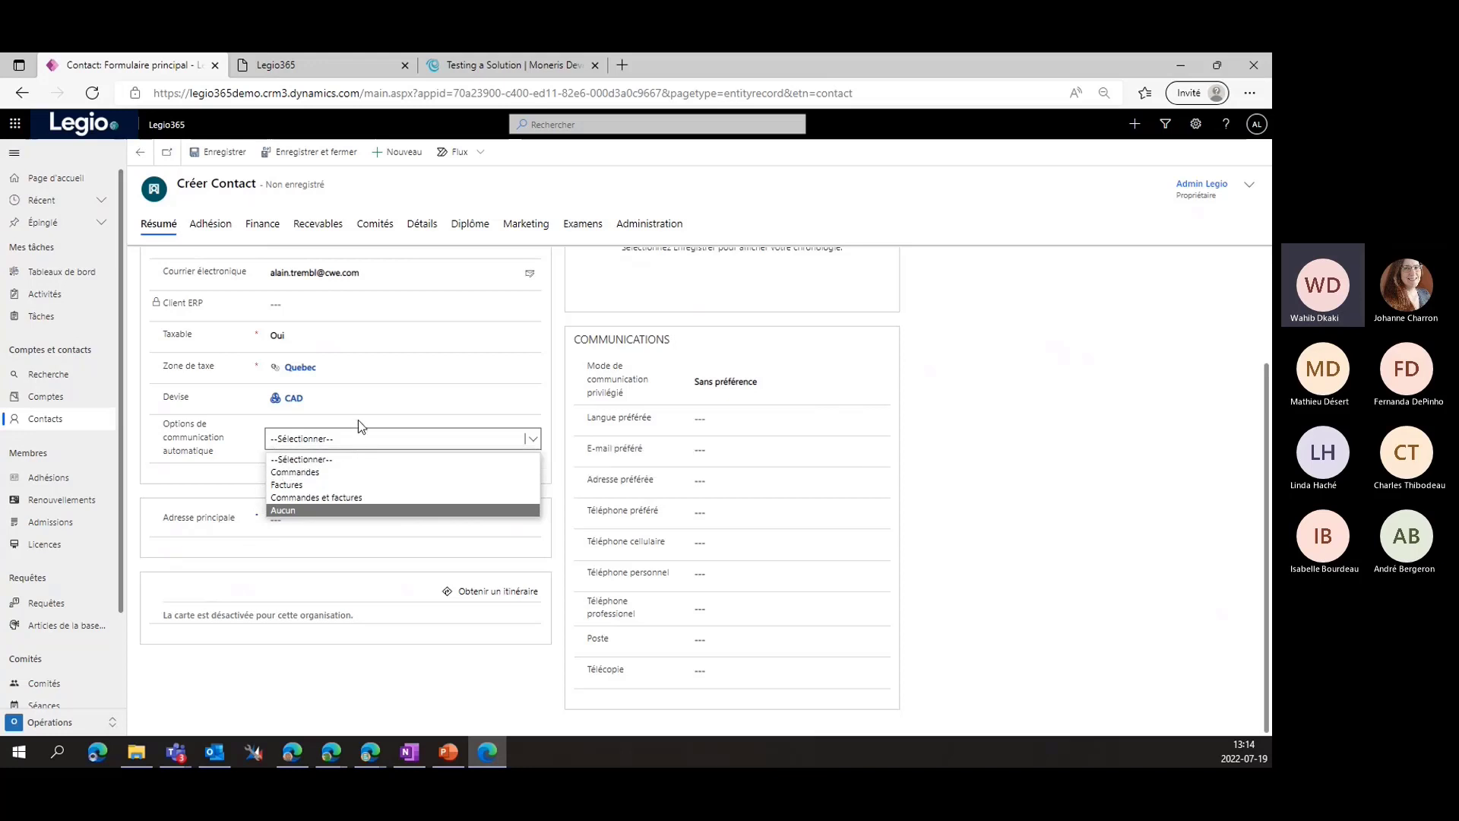
left_click(319, 498)
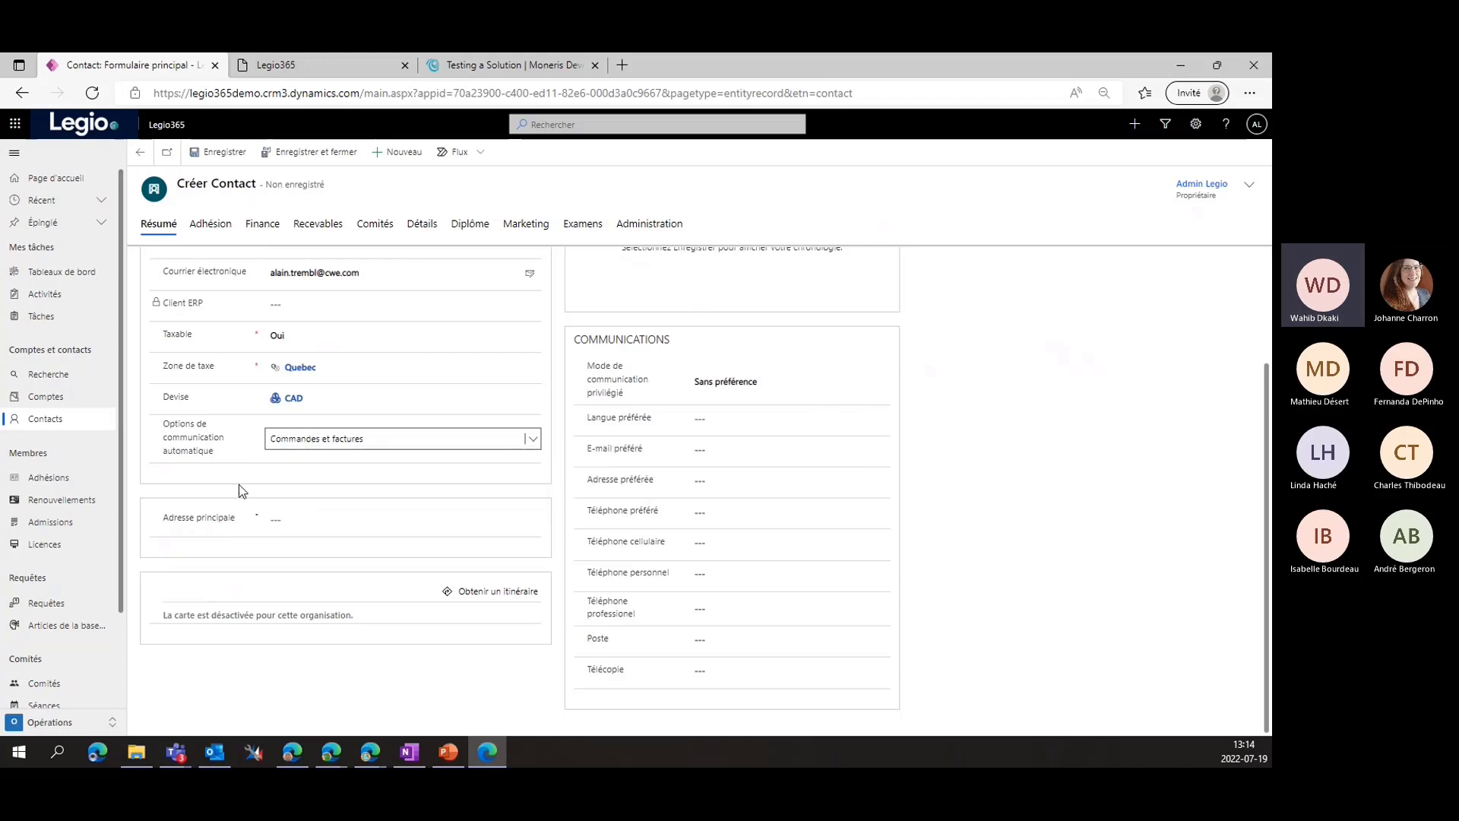
scroll(448, 494, "up", 2)
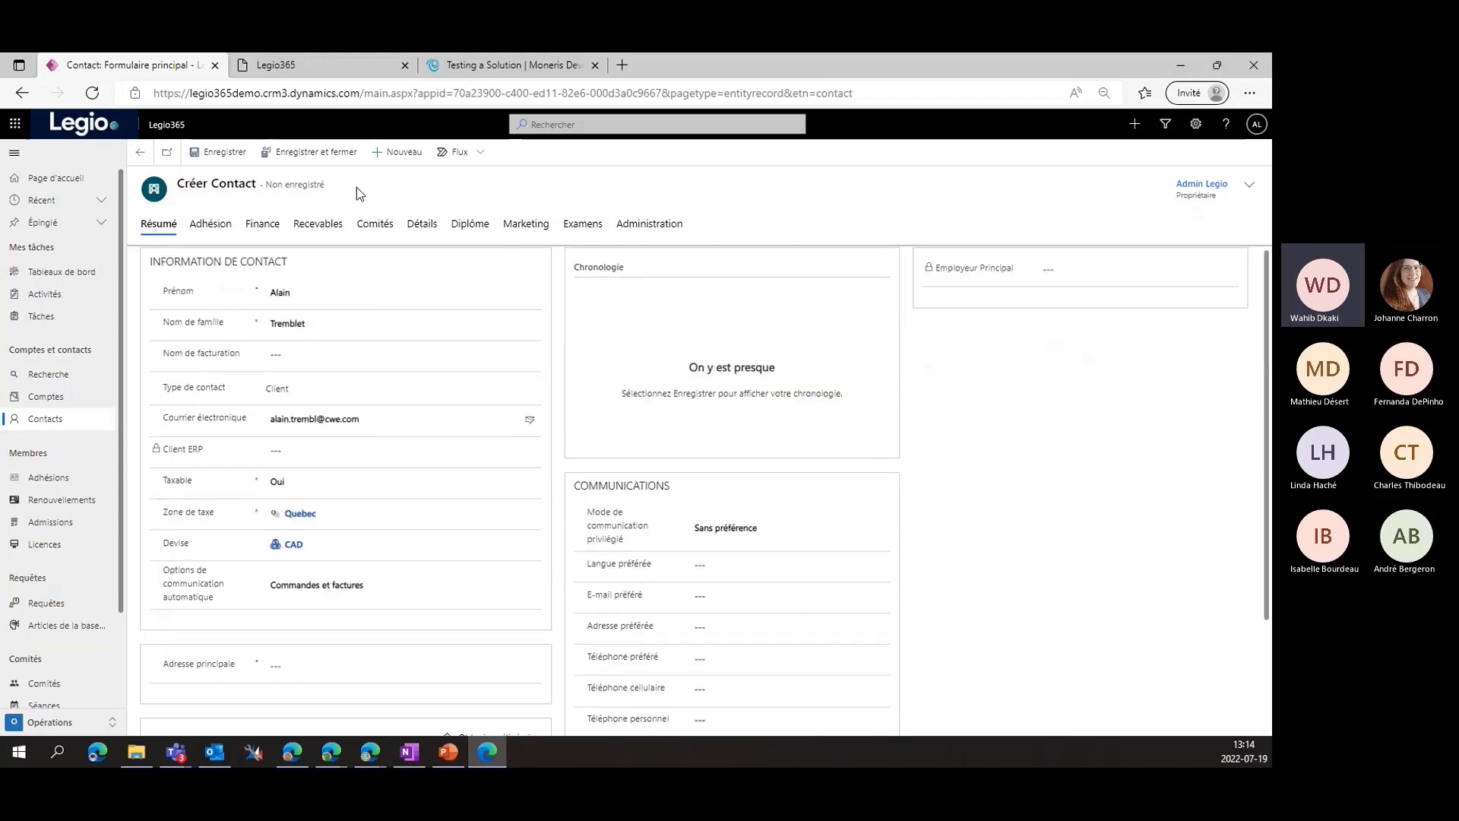
left_click(220, 154)
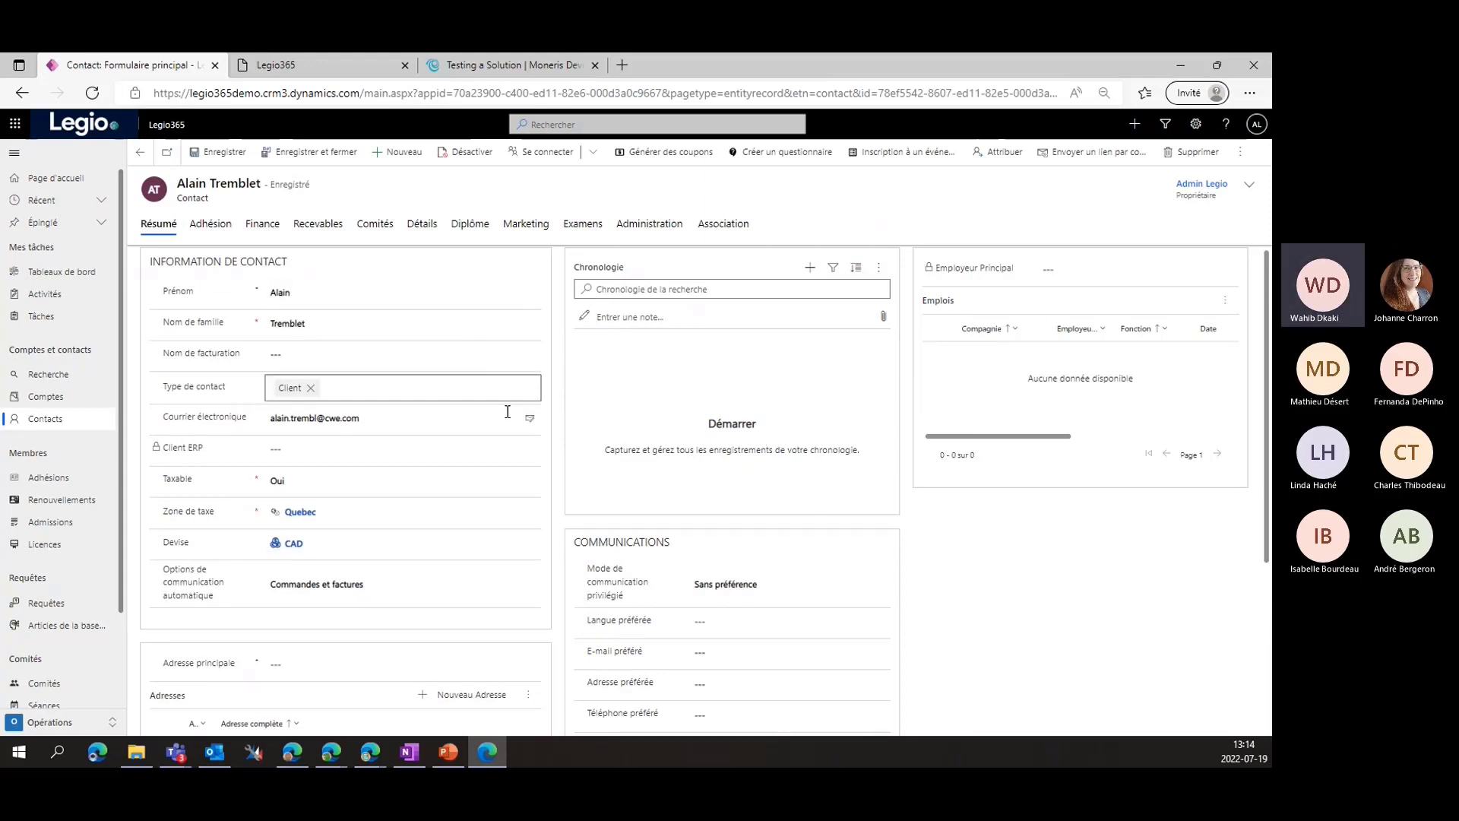
Choose Créer une adhésion from the contact's command bar overflow menu
scroll(479, 472, "down", 3)
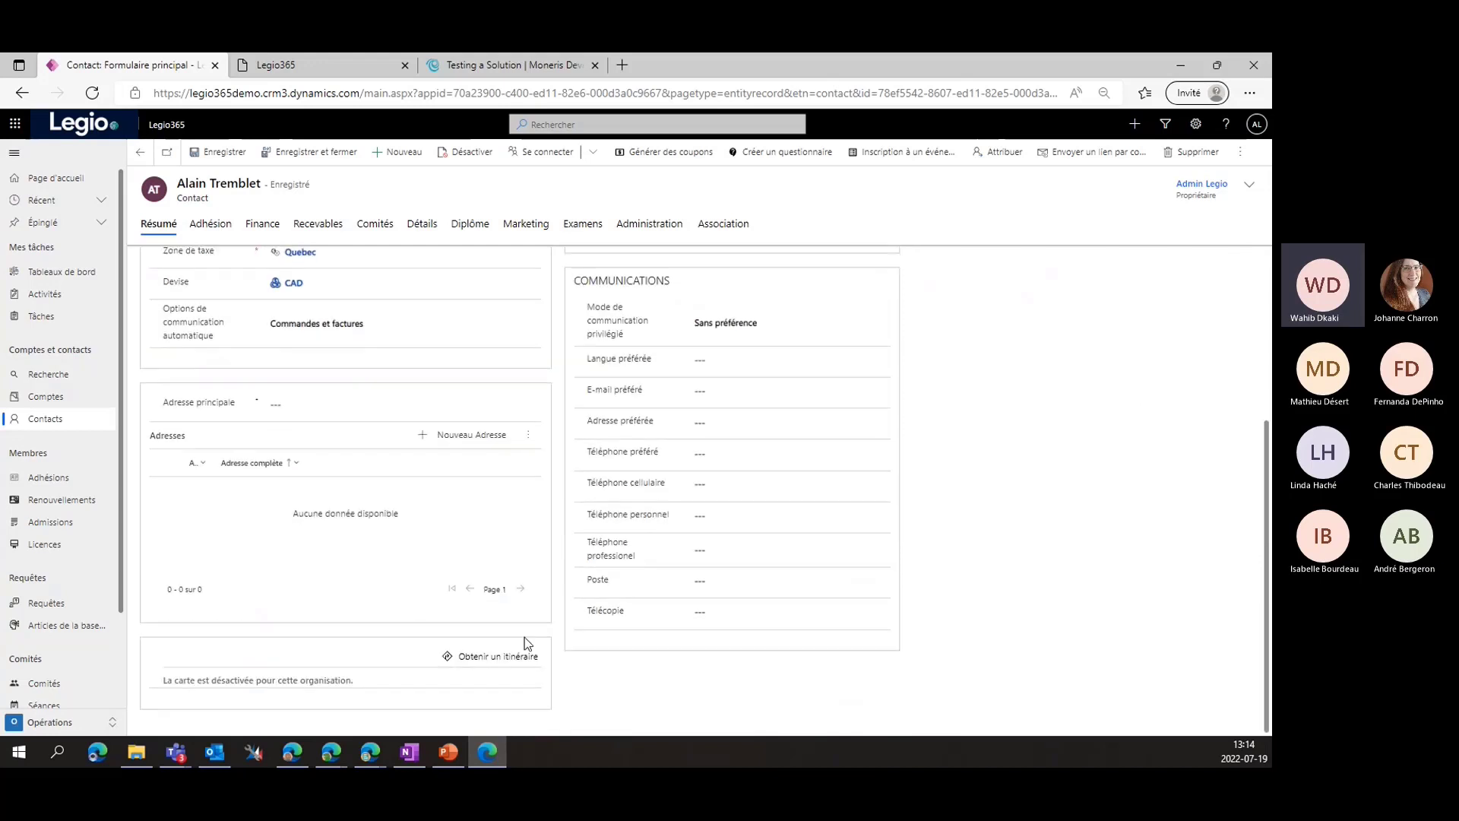
scroll(540, 631, "up", 2)
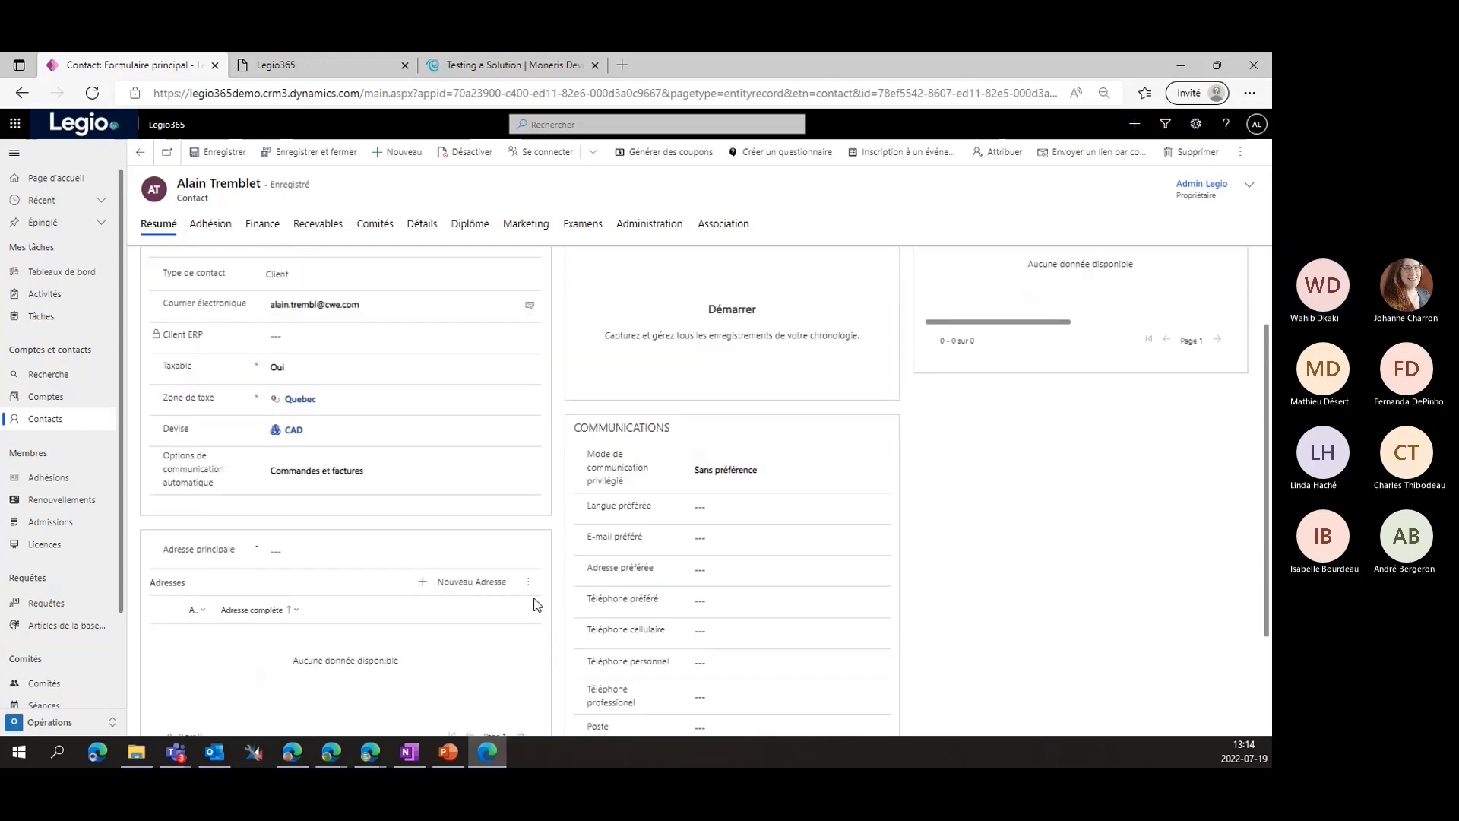
scroll(541, 354, "up", 2)
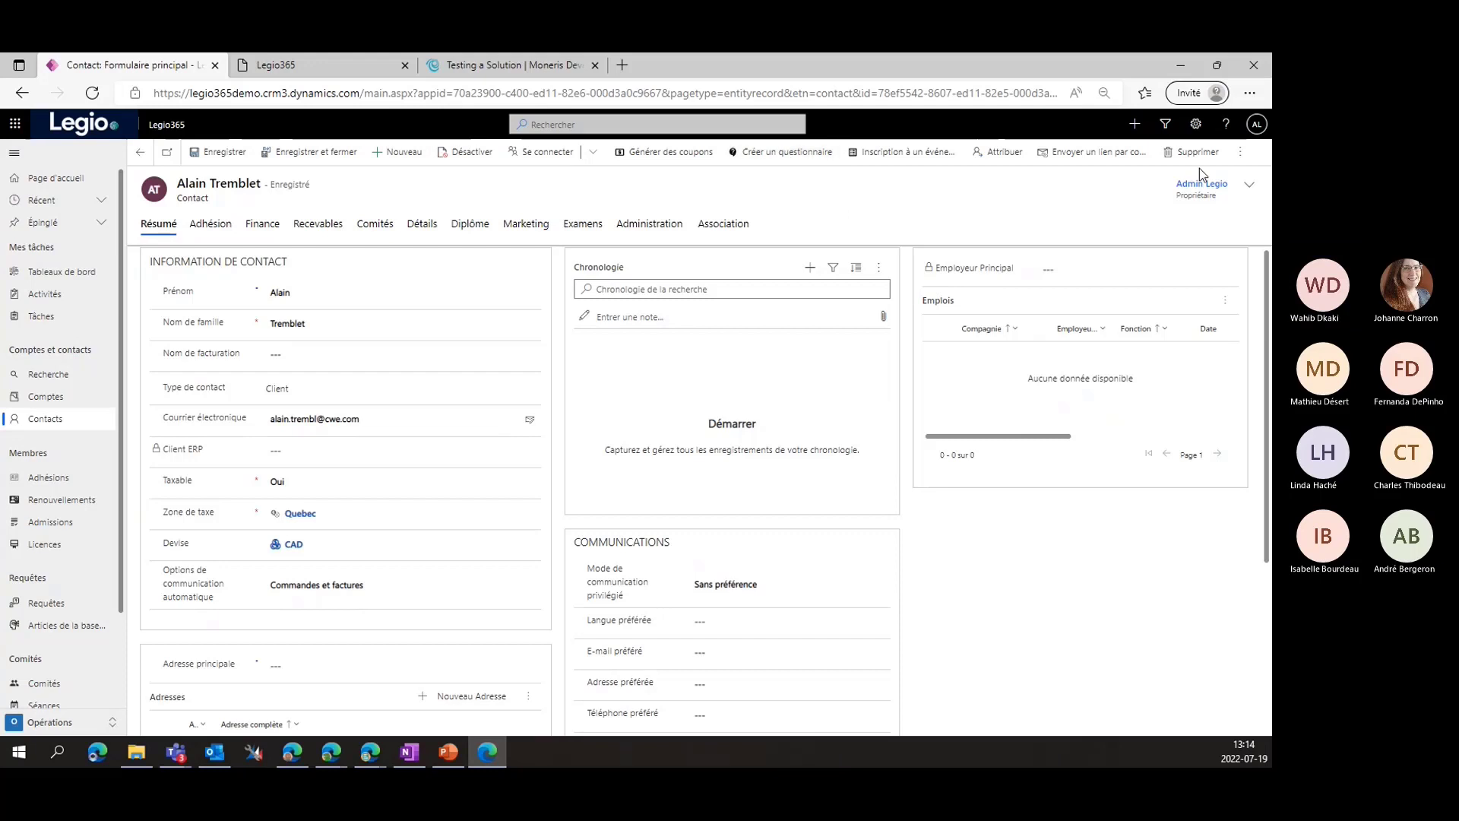
left_click(1233, 157)
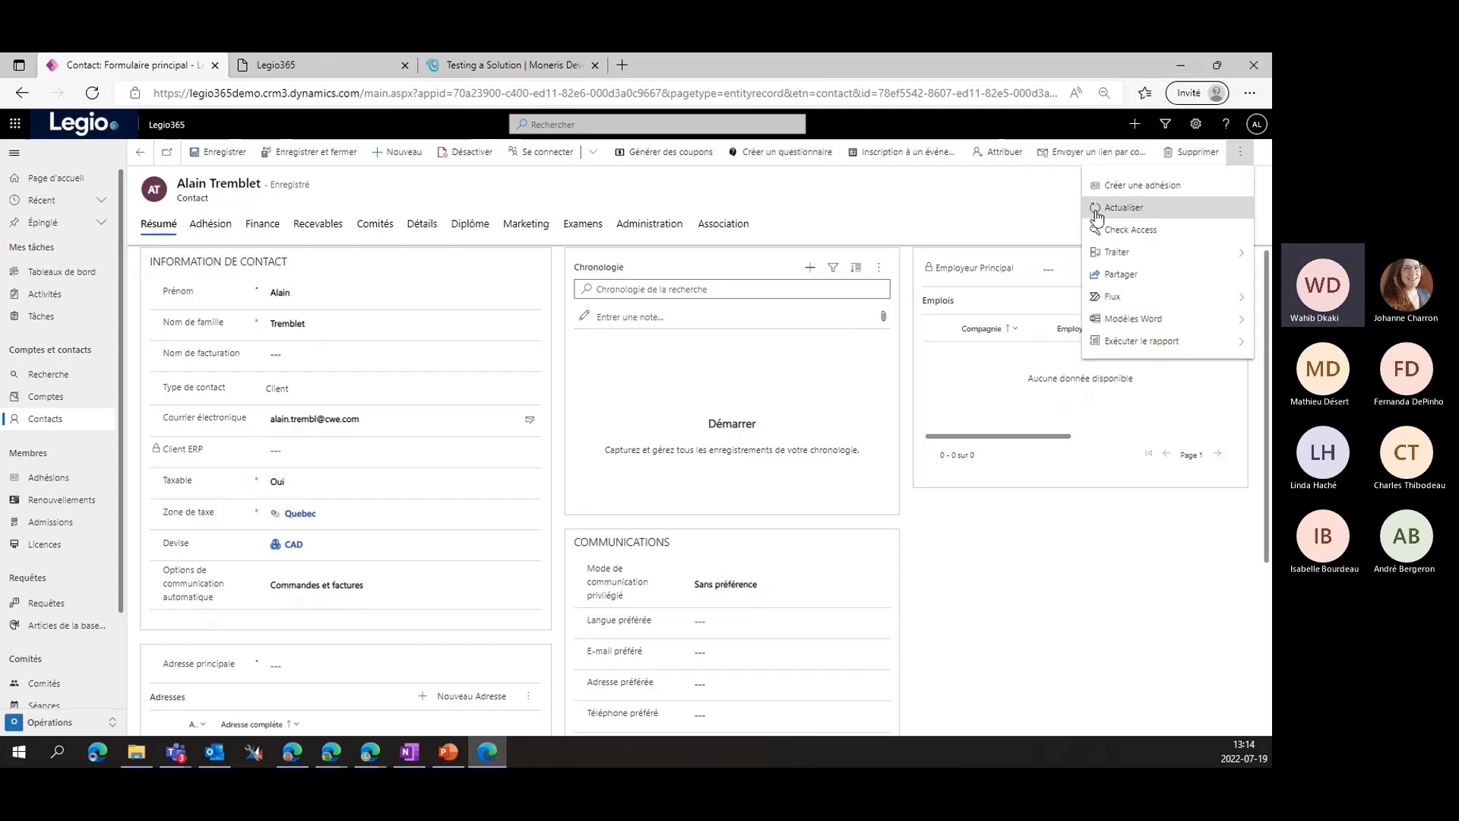
left_click(1132, 188)
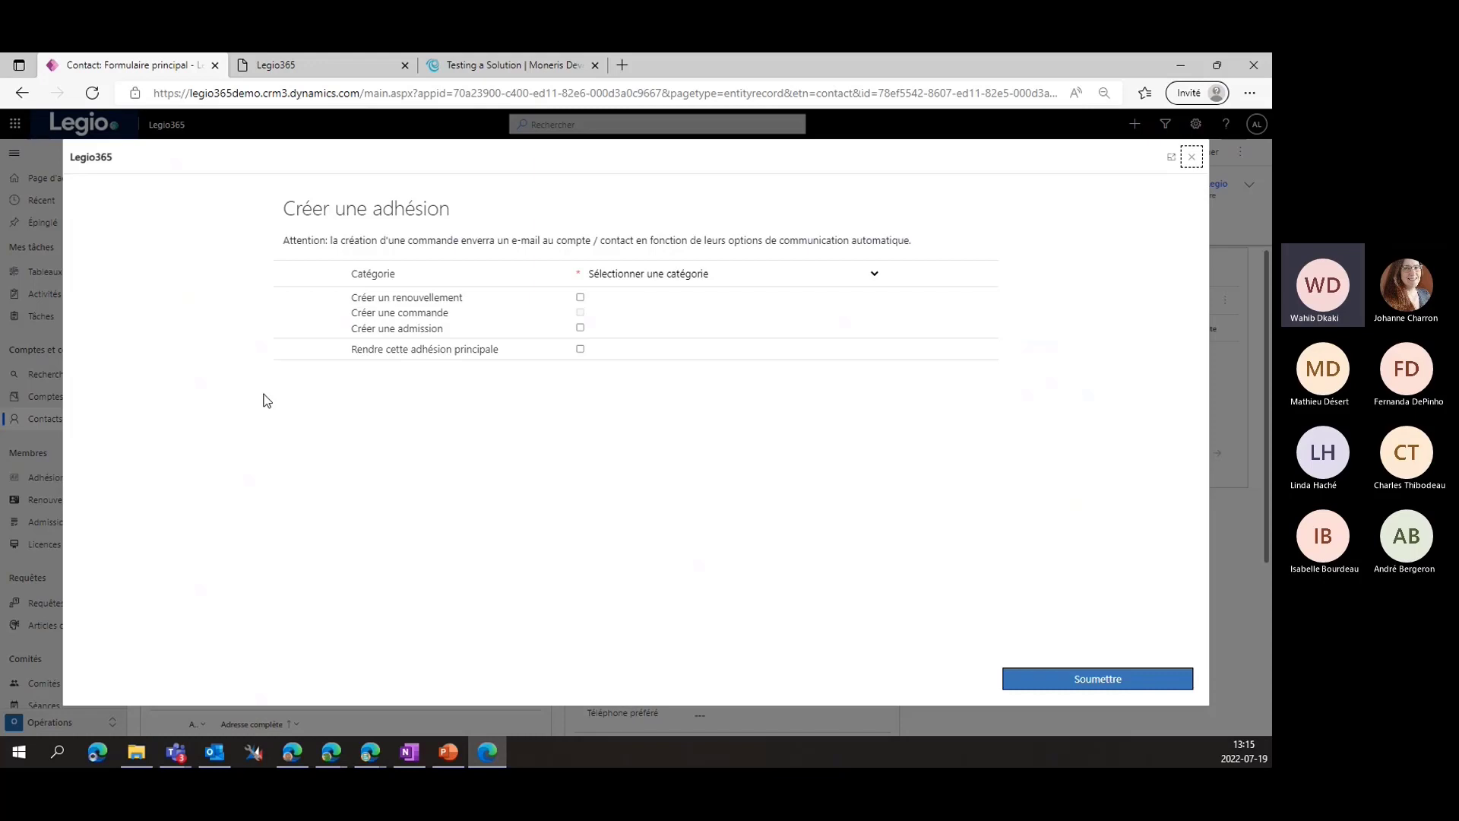
Choose category CPA, period 4/1/2022 - 3/31/2023, renewal, order and Admission-type admission, then submit for validation
left_click(710, 273)
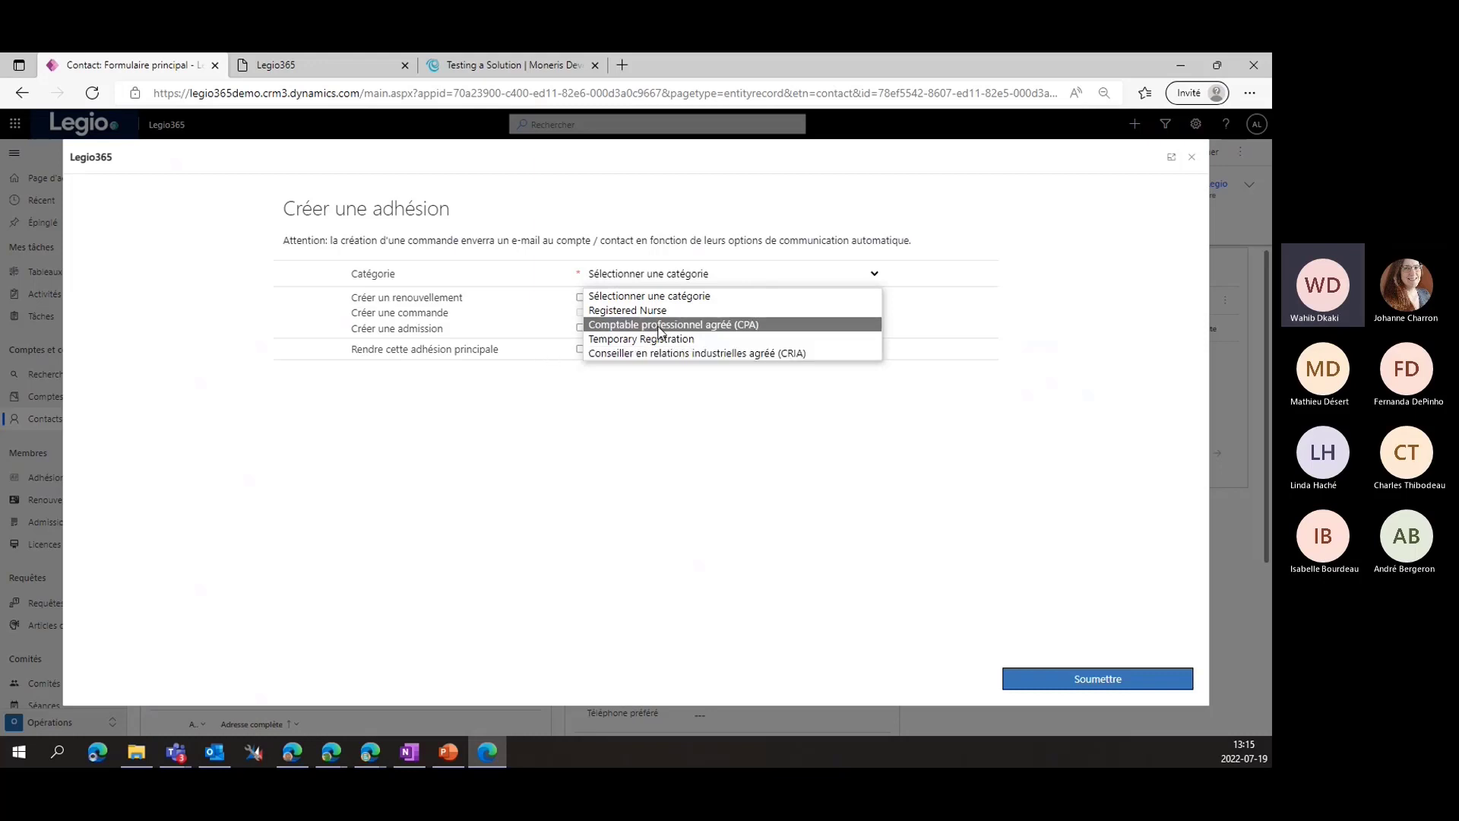
left_click(704, 327)
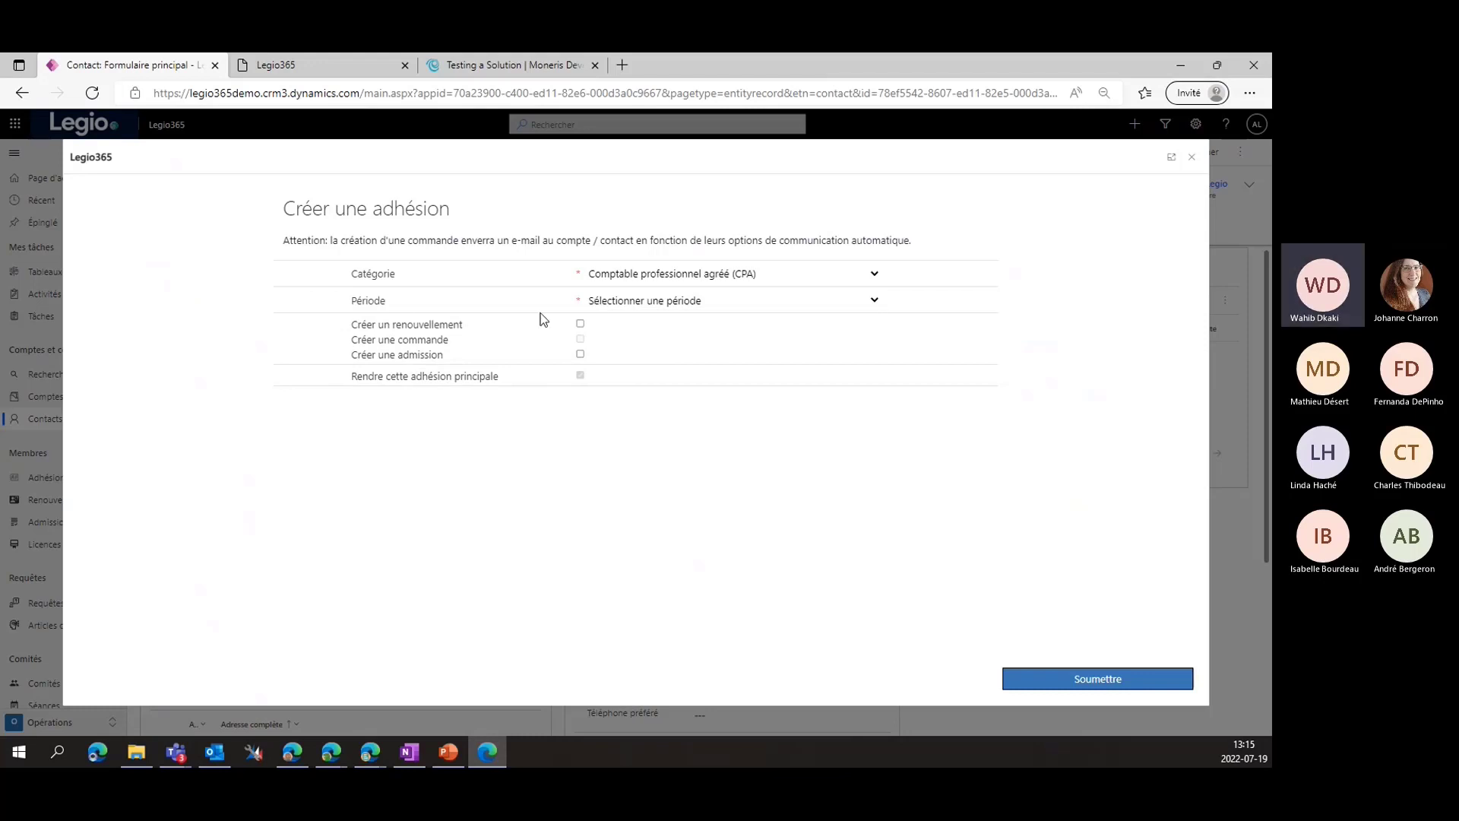
left_click(659, 306)
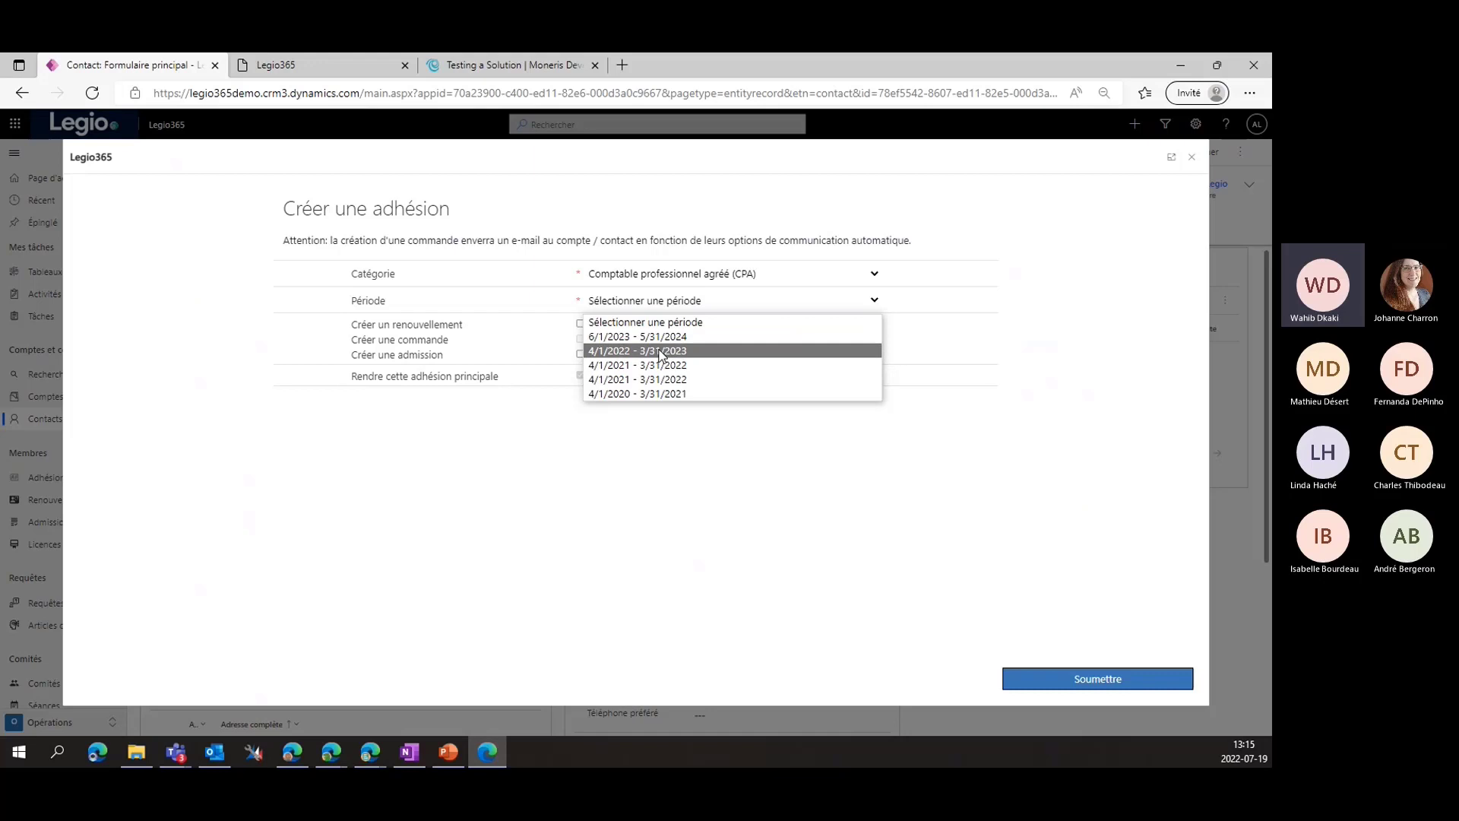
left_click(662, 352)
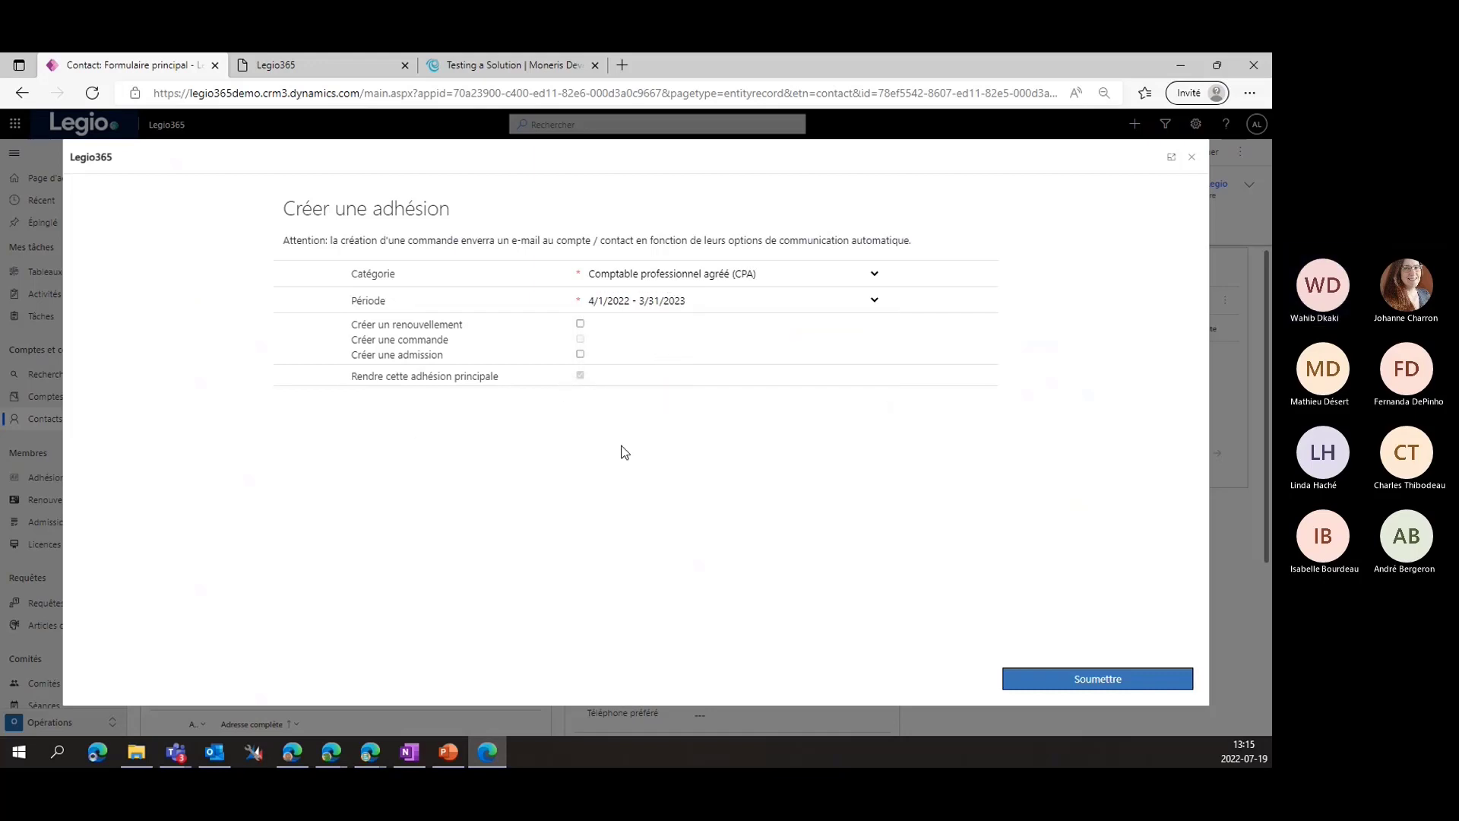
left_click(581, 323)
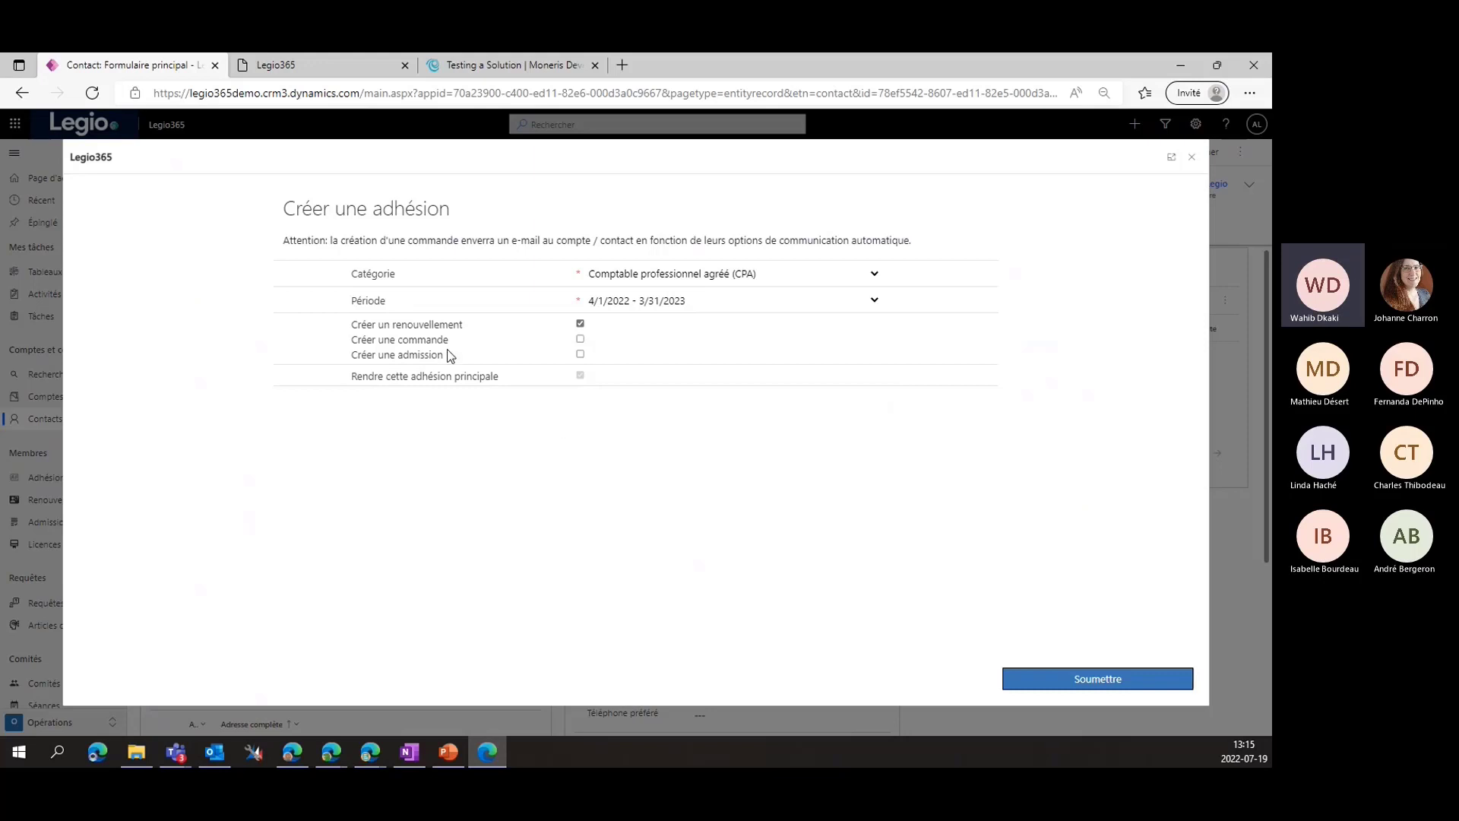
left_click(581, 339)
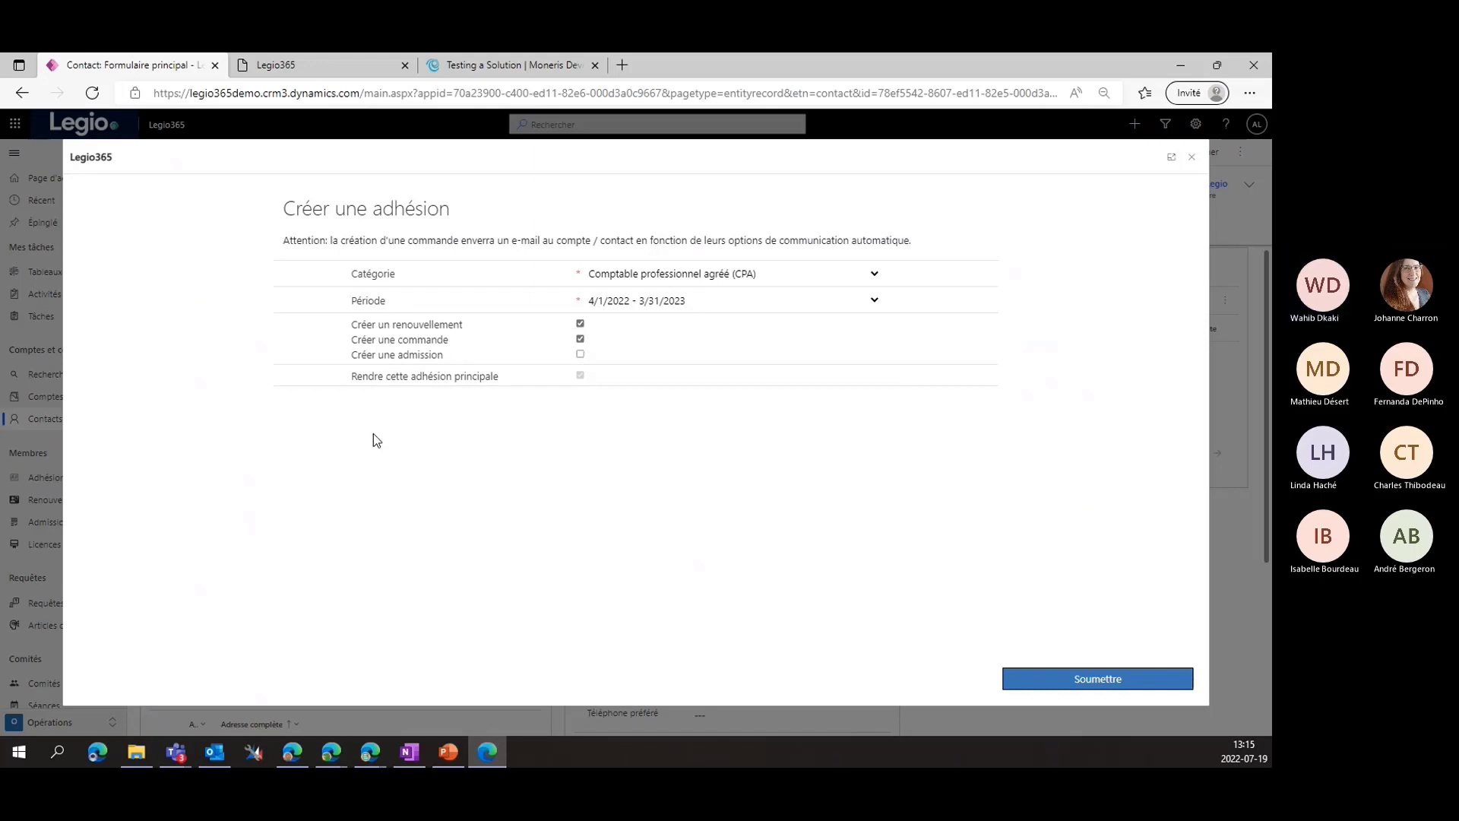
left_click(581, 354)
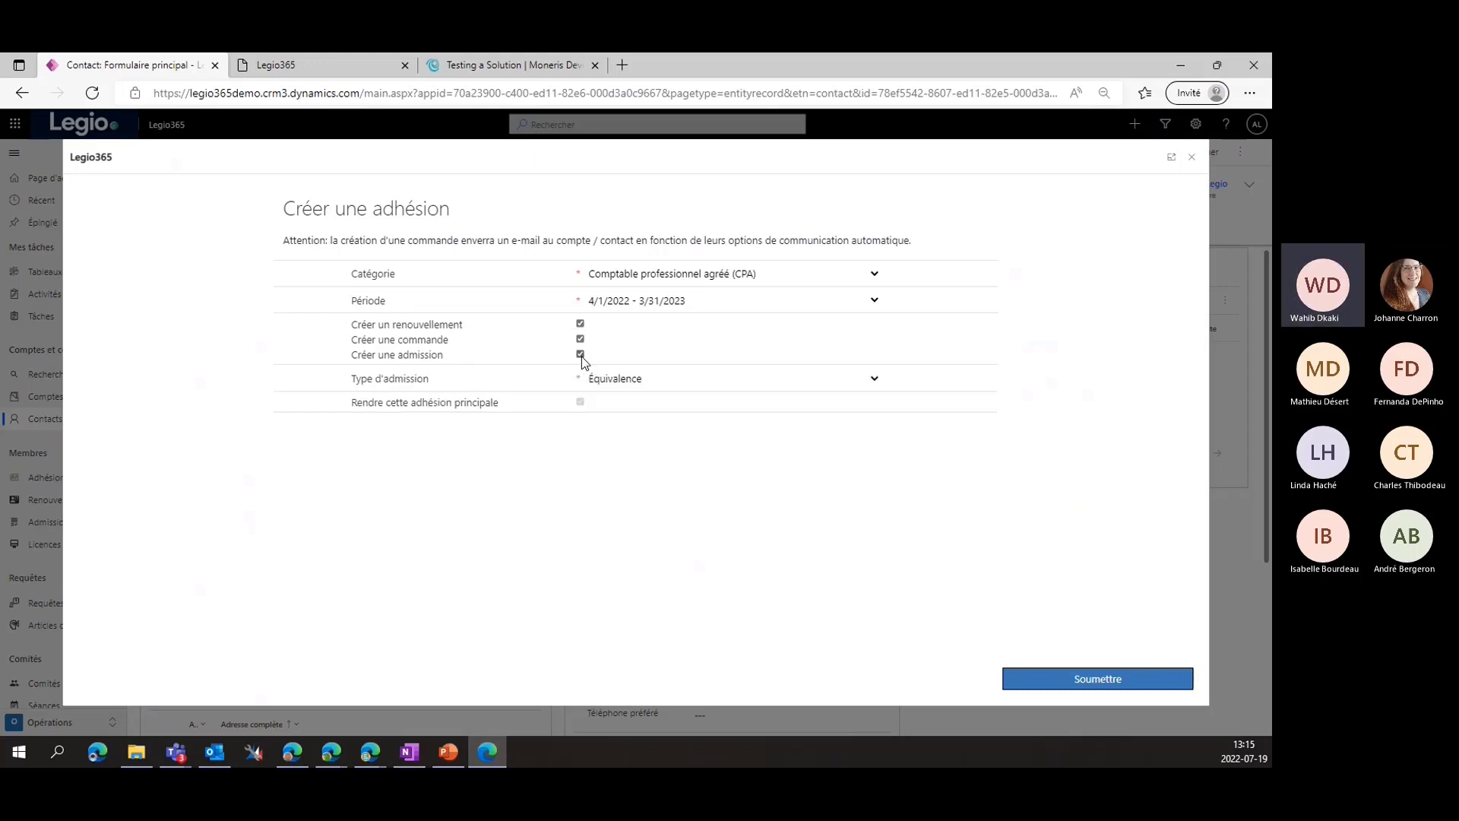
left_click(596, 386)
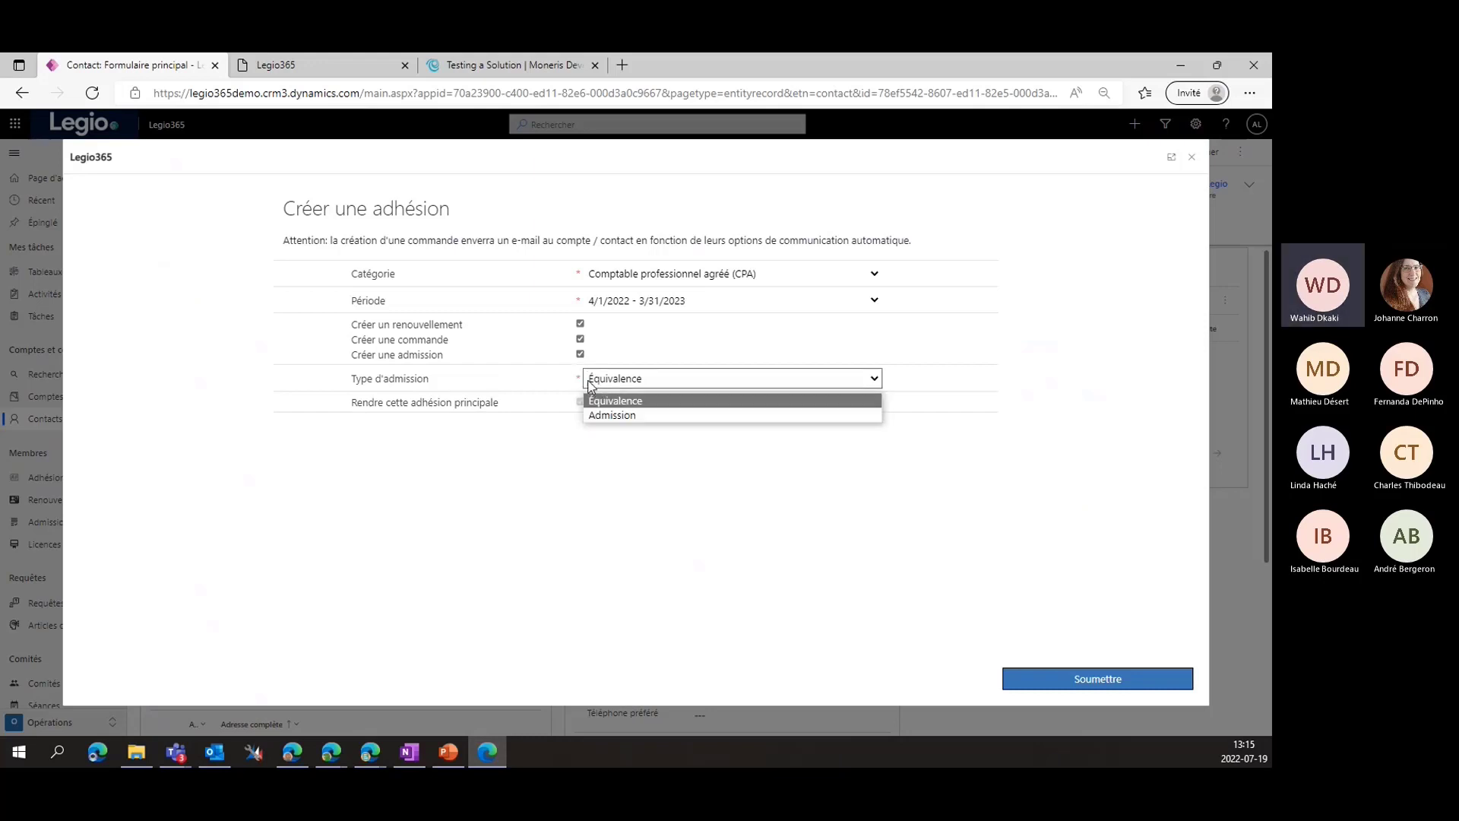
left_click(631, 415)
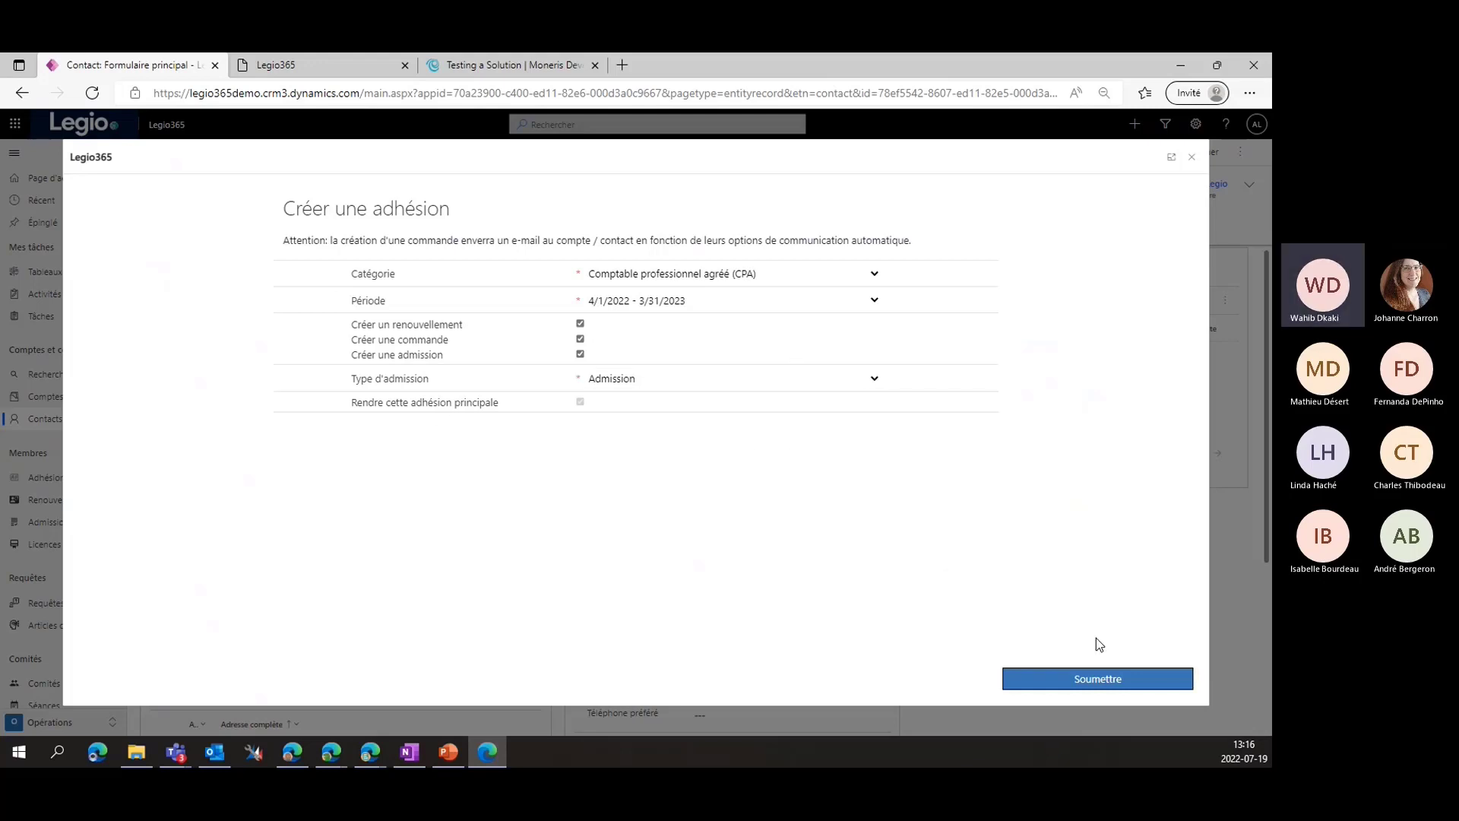
left_click(1079, 681)
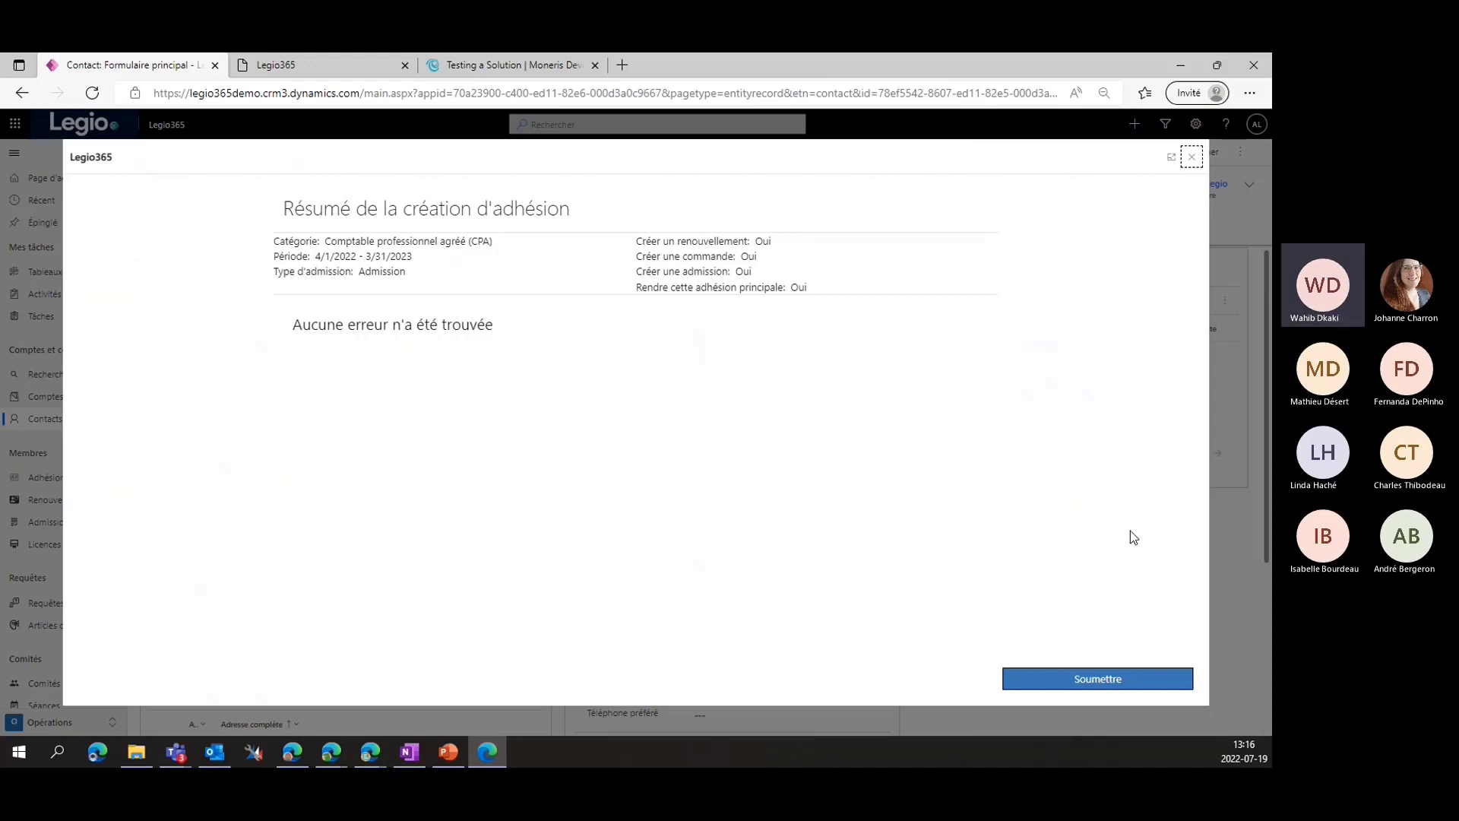
Confirm creation of the CPA membership record and close the summary
left_click(1095, 689)
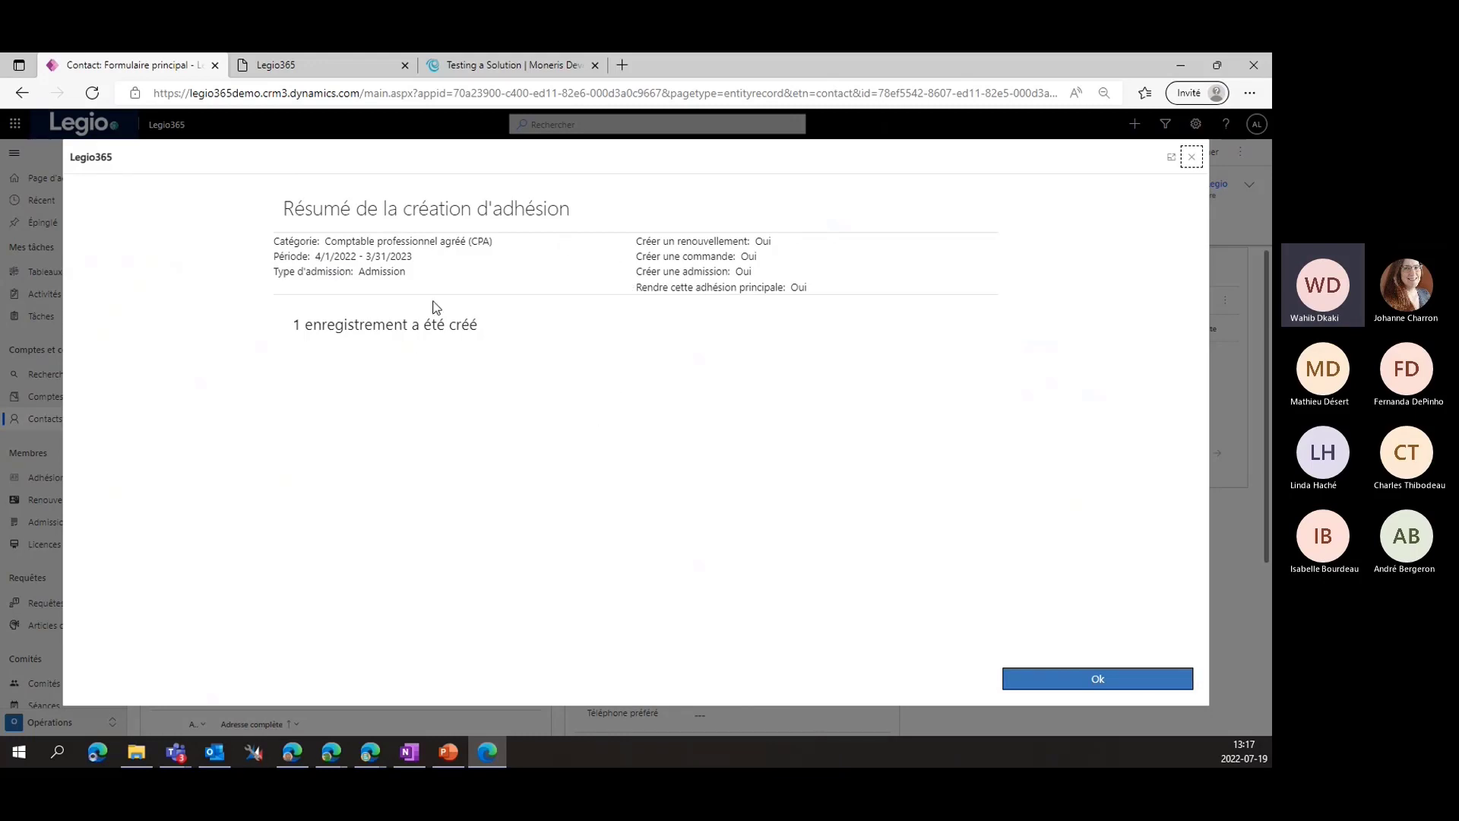
left_click(1077, 681)
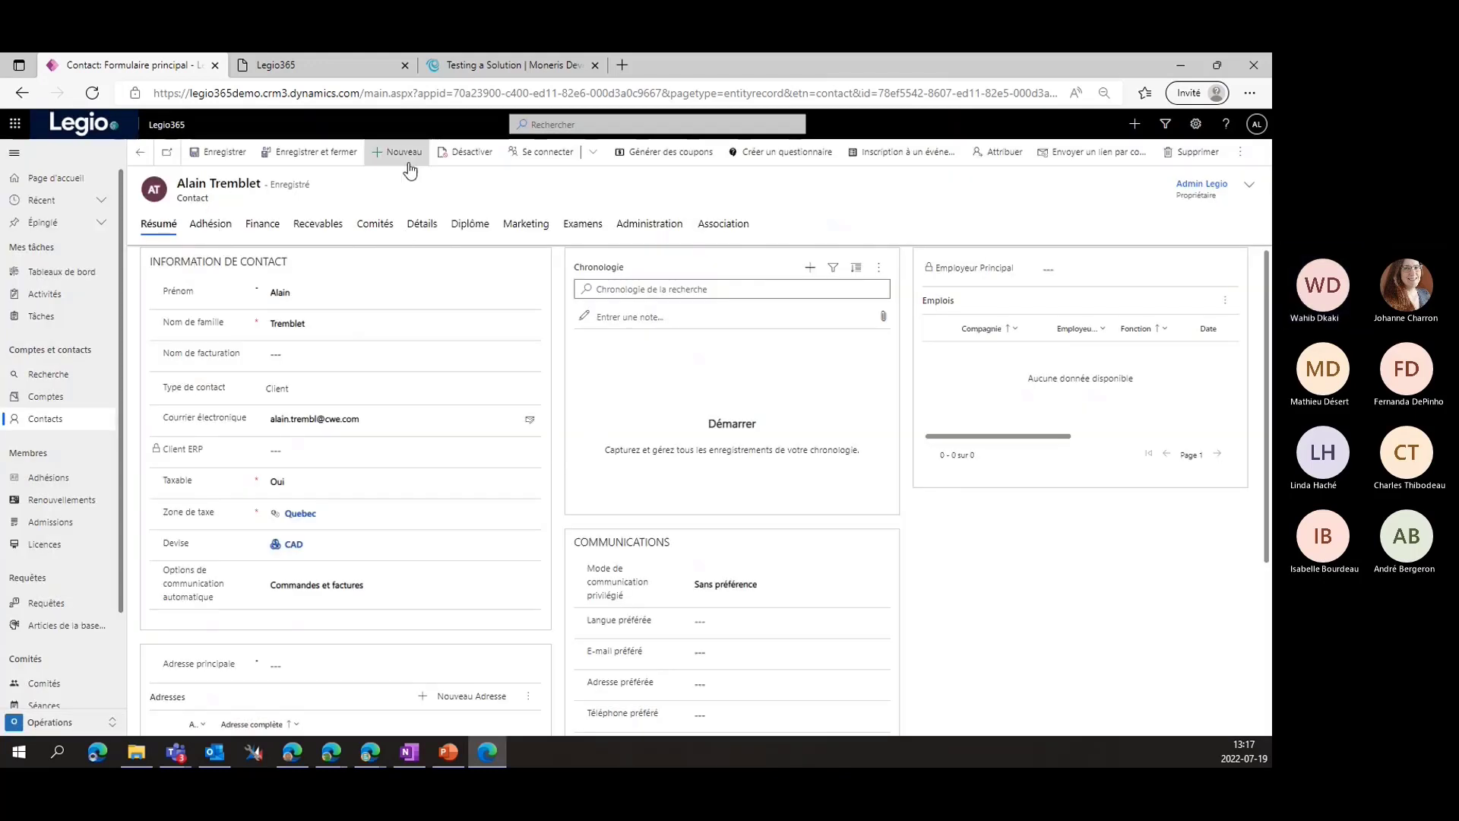
Refresh the contact and review the Adhésion tab's CPA membership and active 4/1/2022 - 3/31/2023 renewal
left_click(224, 227)
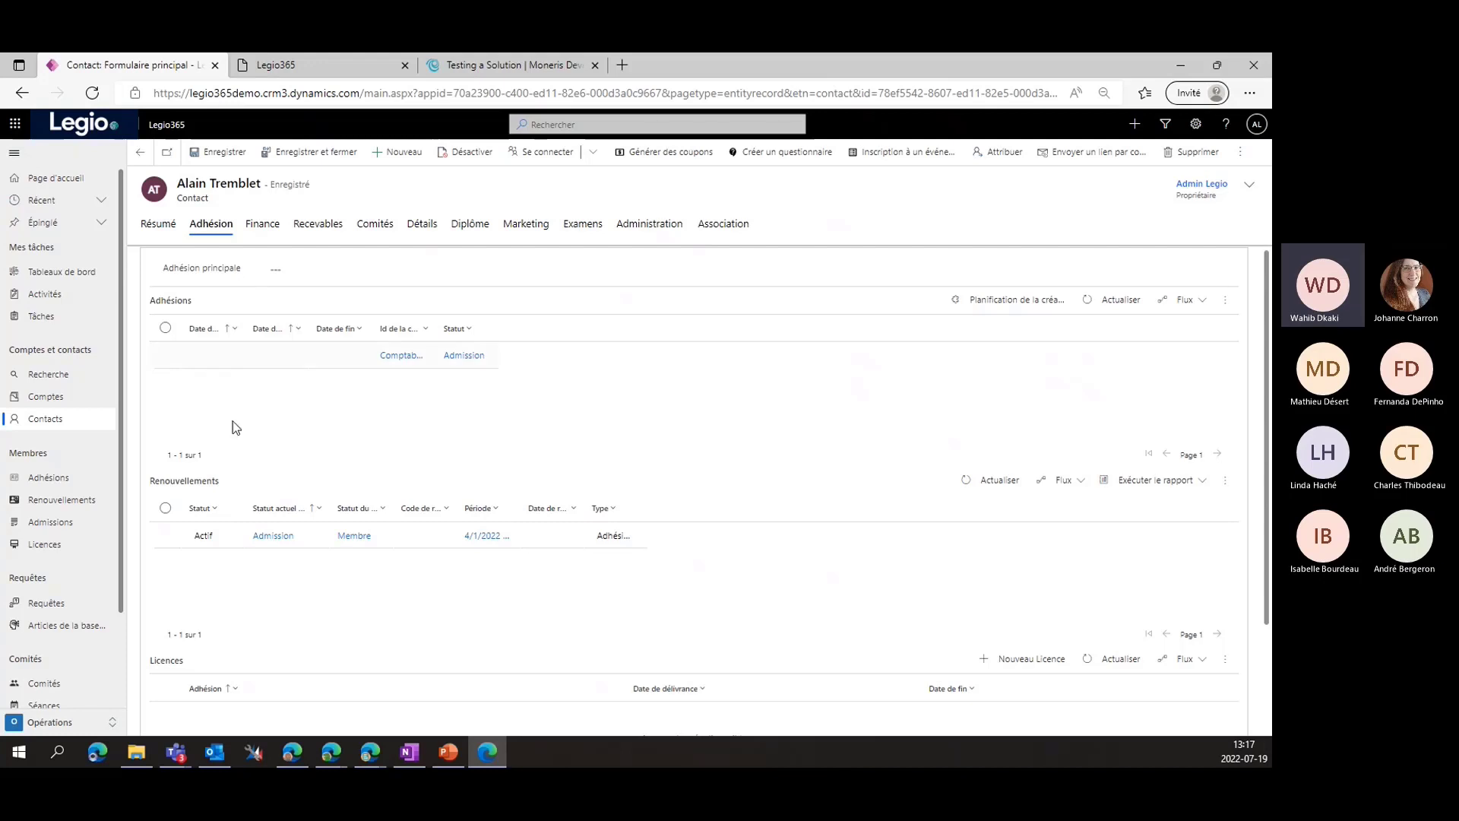
left_click(1240, 151)
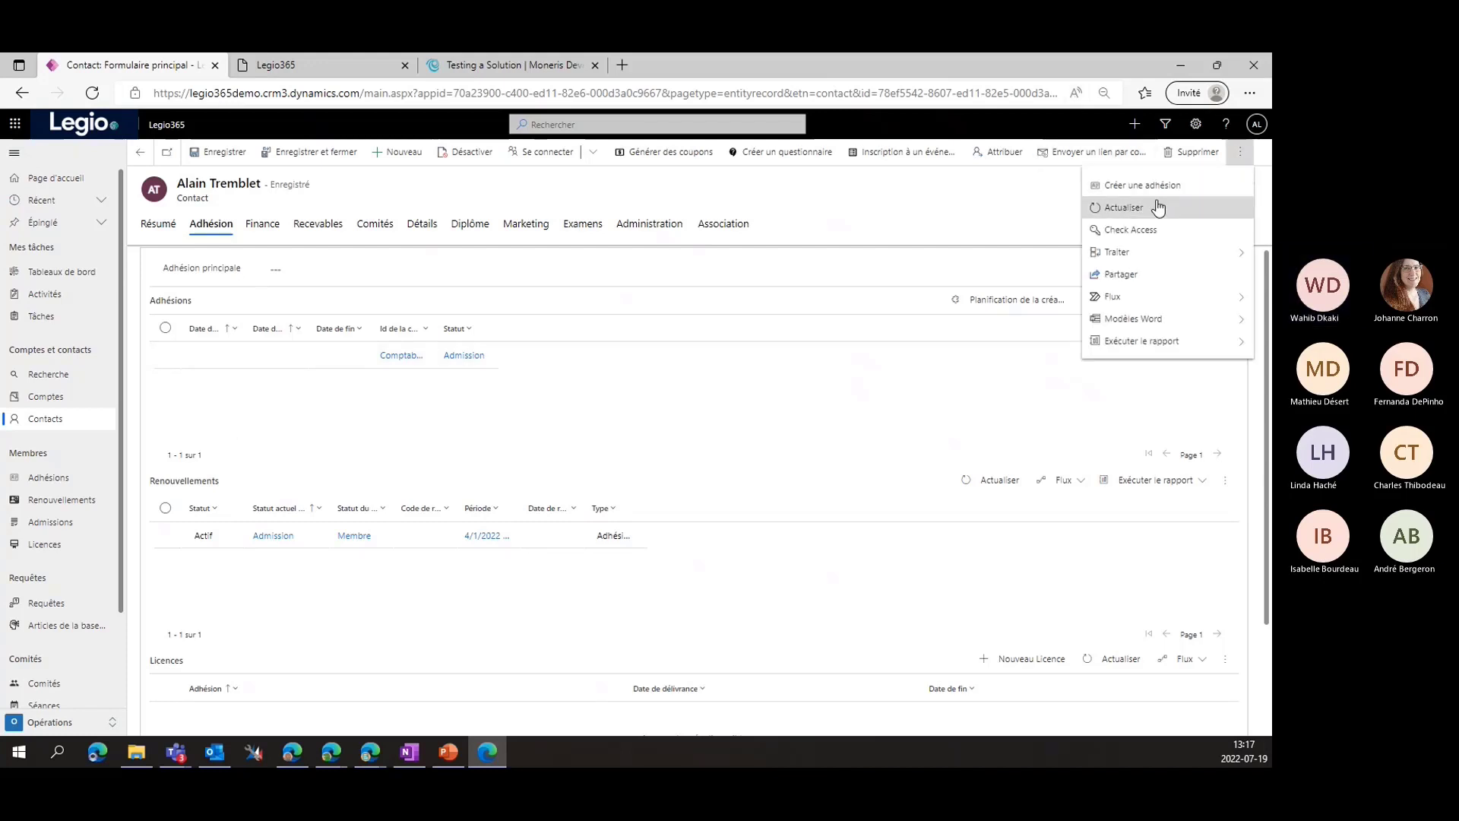
left_click(1129, 207)
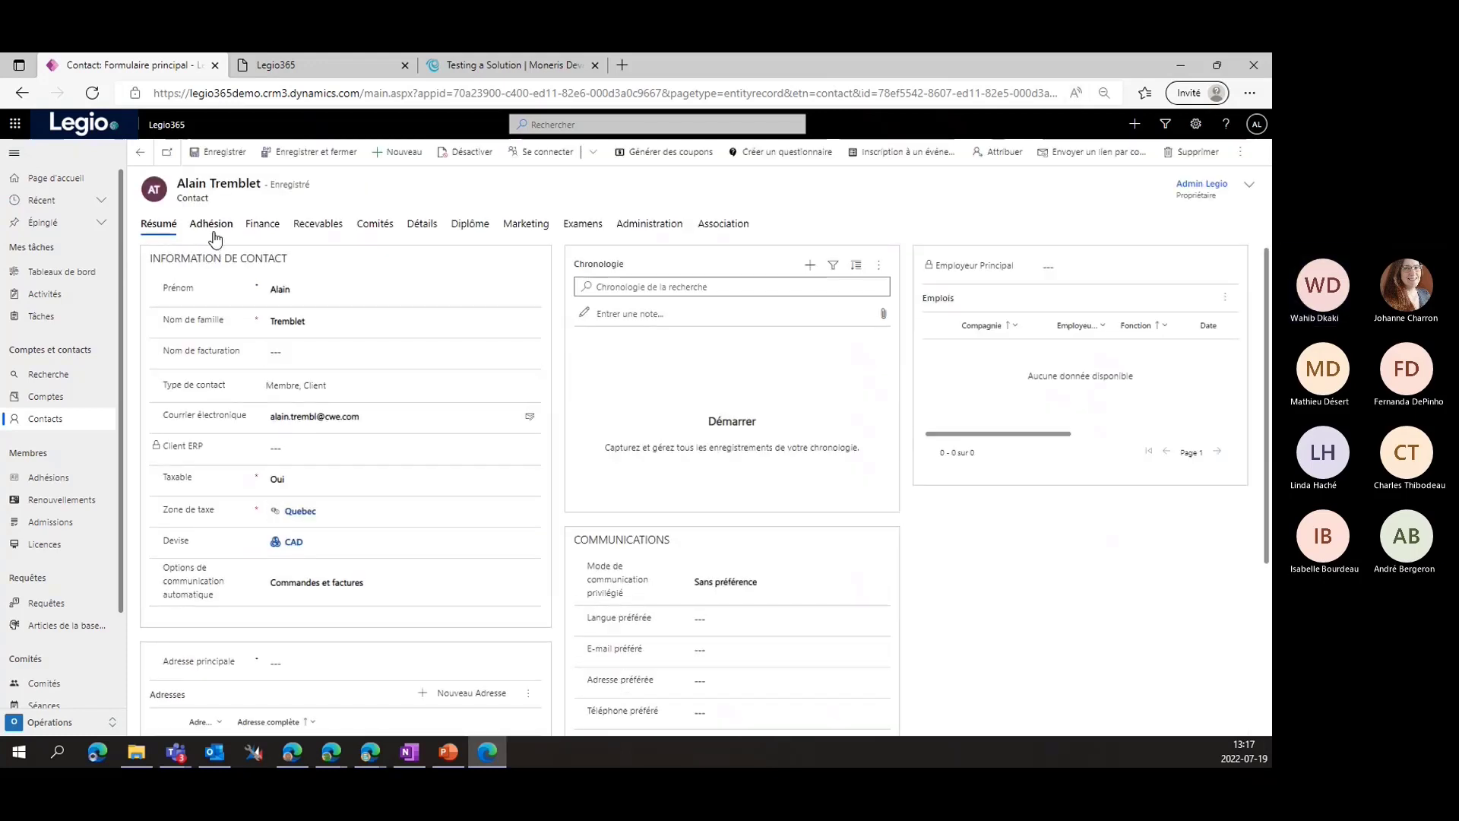
left_click(213, 224)
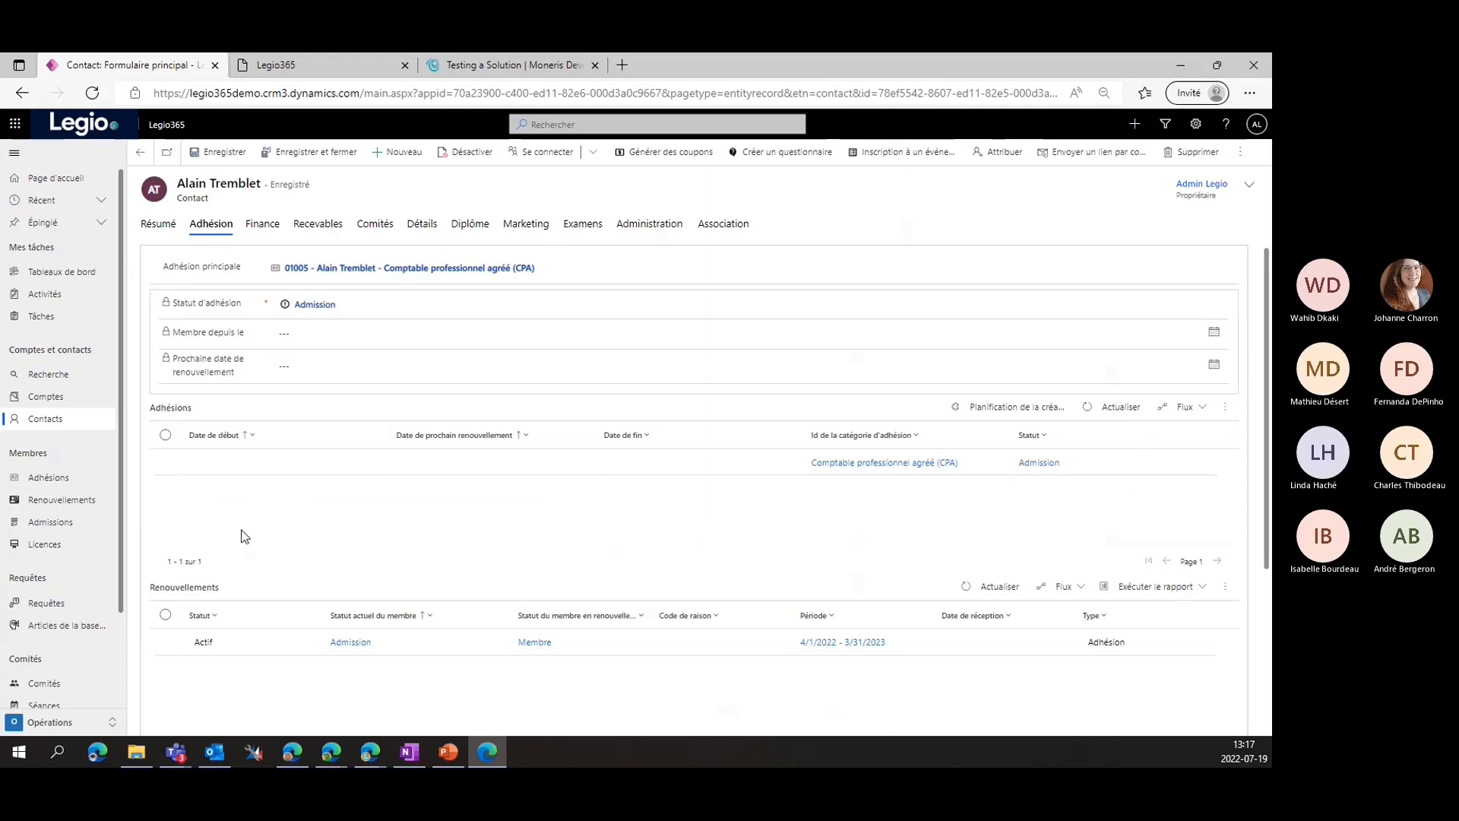
scroll(264, 523, "down", 1)
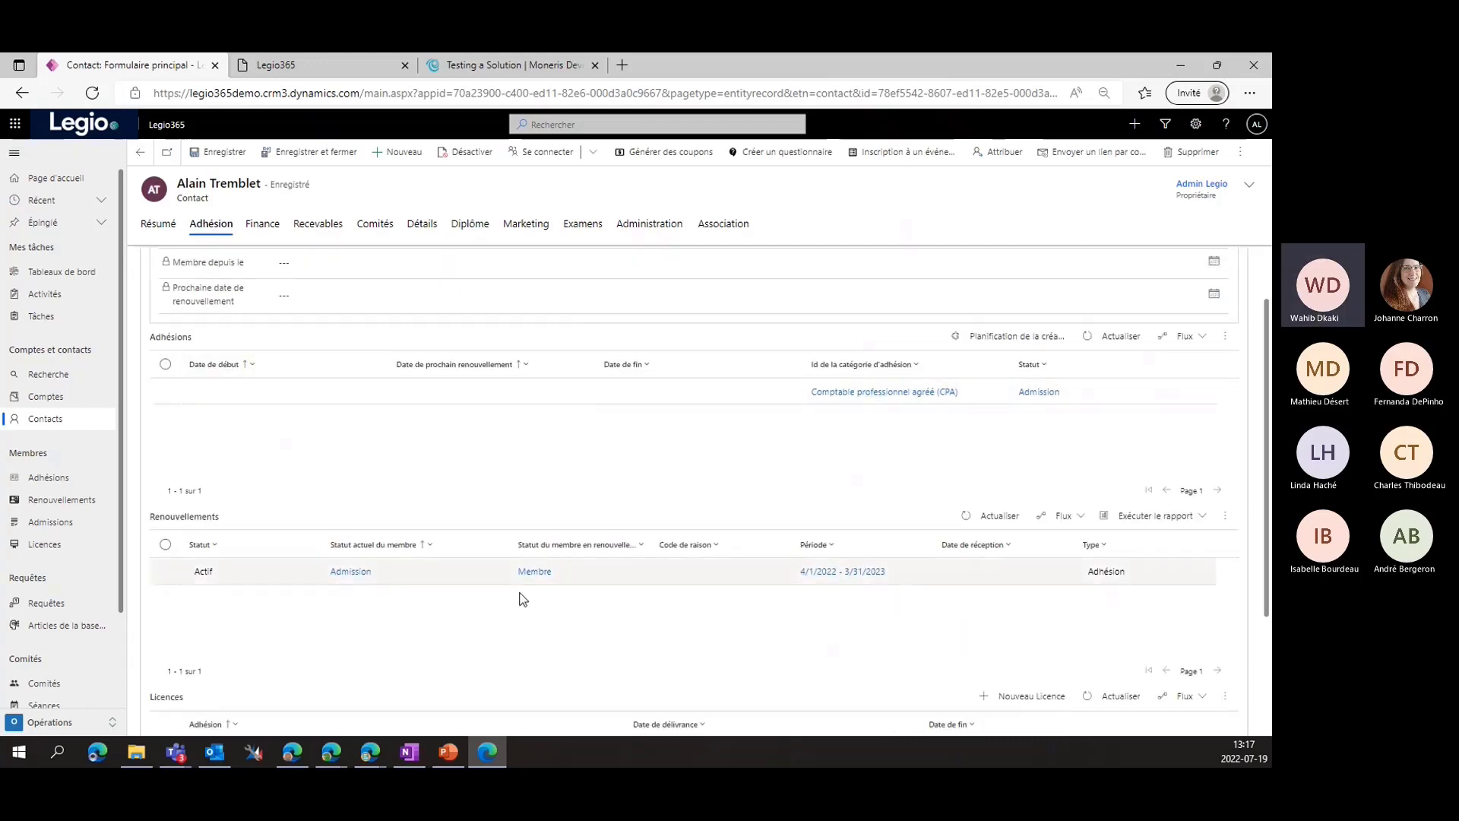
scroll(401, 447, "down", 2)
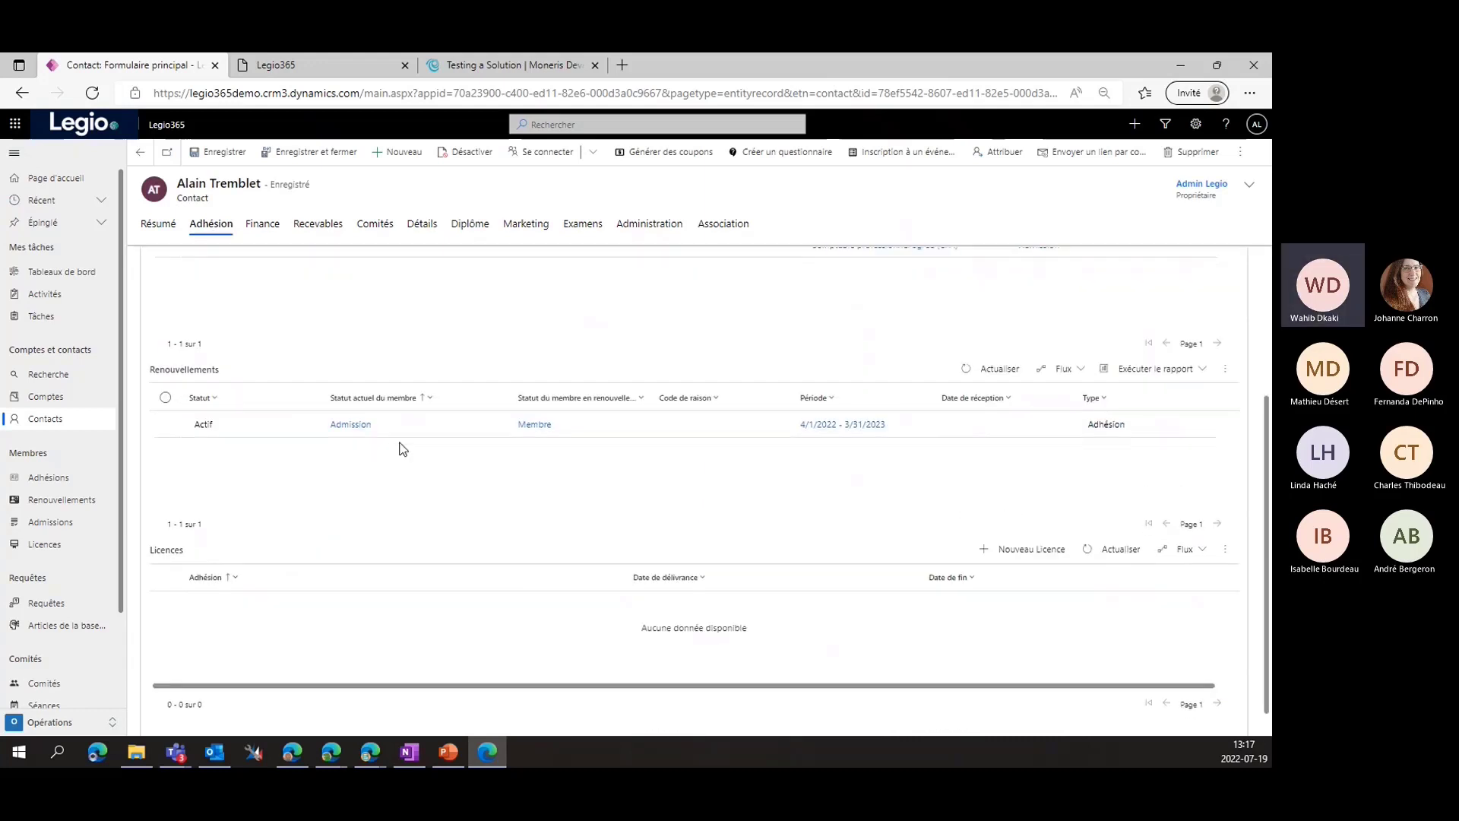
scroll(336, 515, "up", 2)
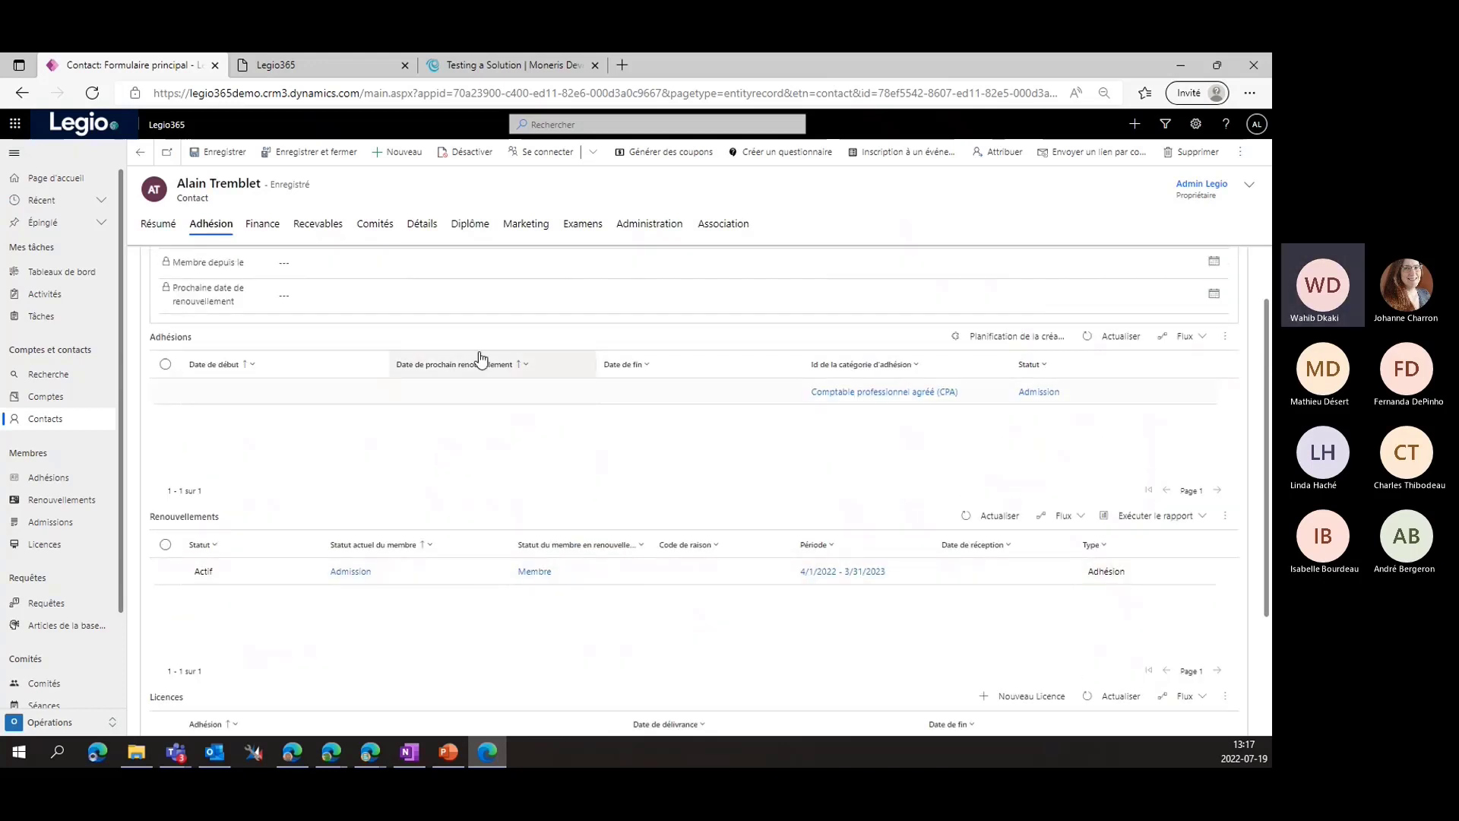
Open the CPA membership record's Finance tab showing the unpaid $344.92 sales order
double_click(524, 409)
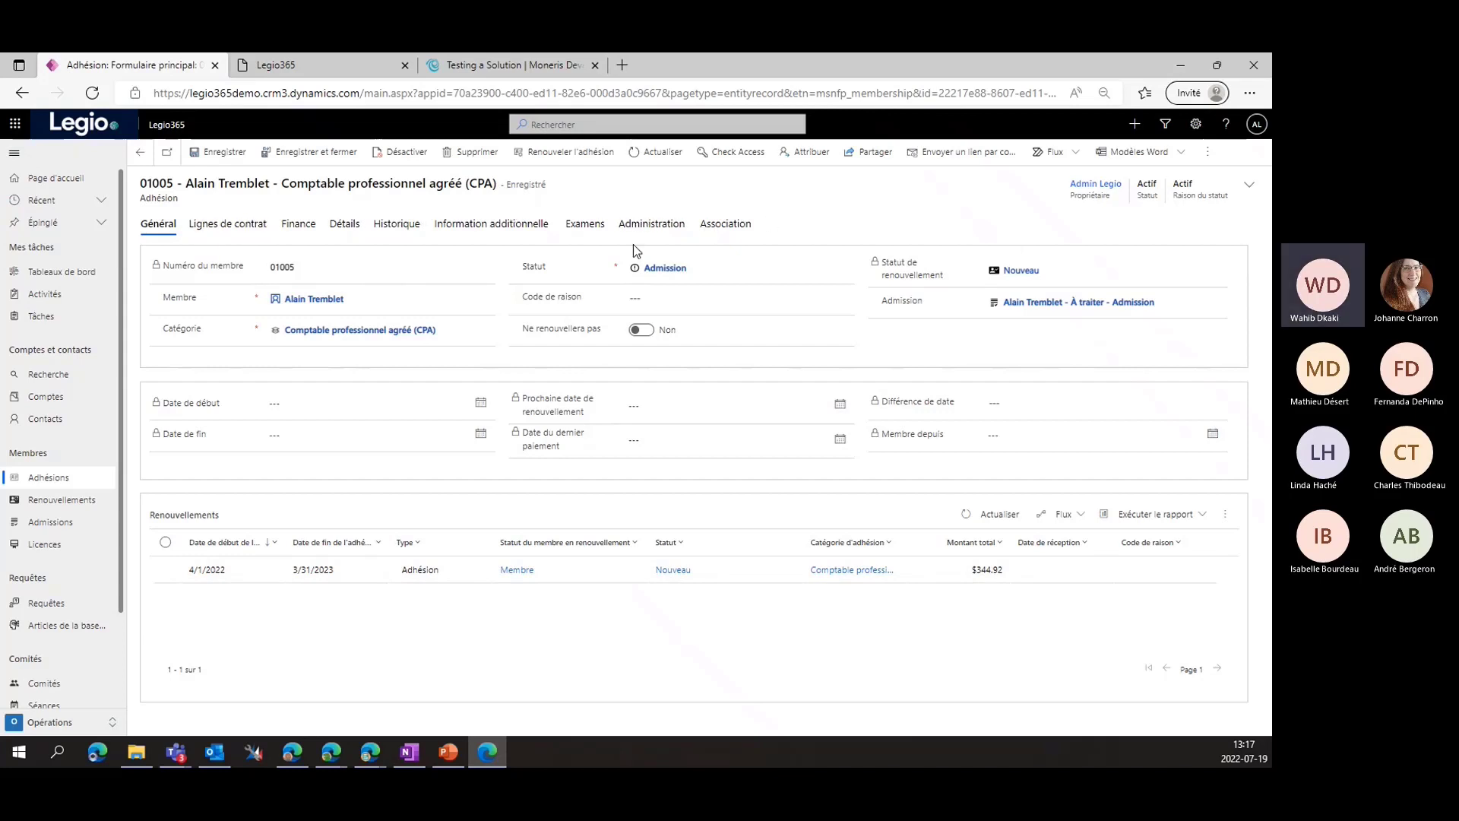
left_click(154, 157)
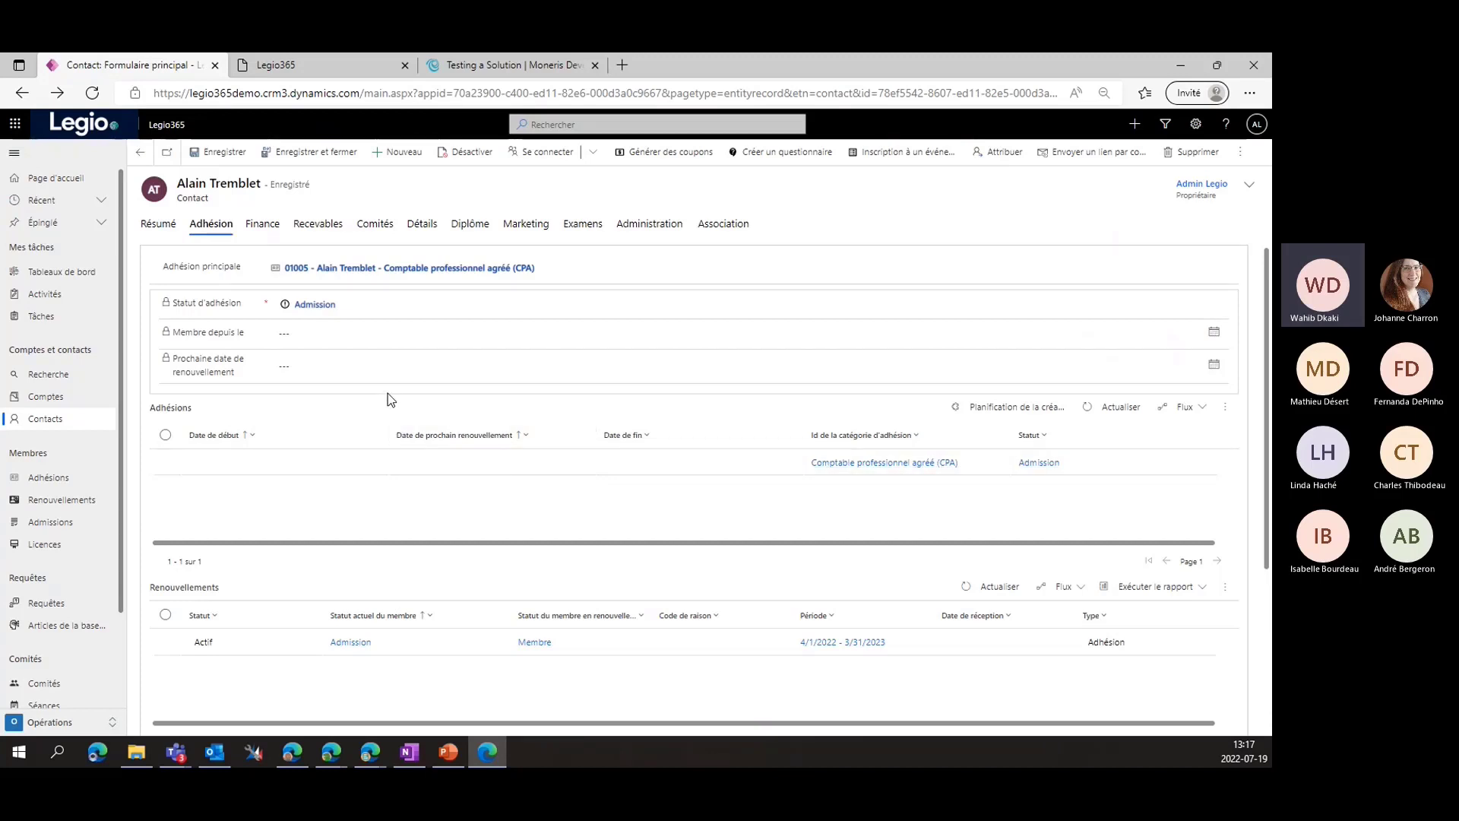
double_click(389, 462)
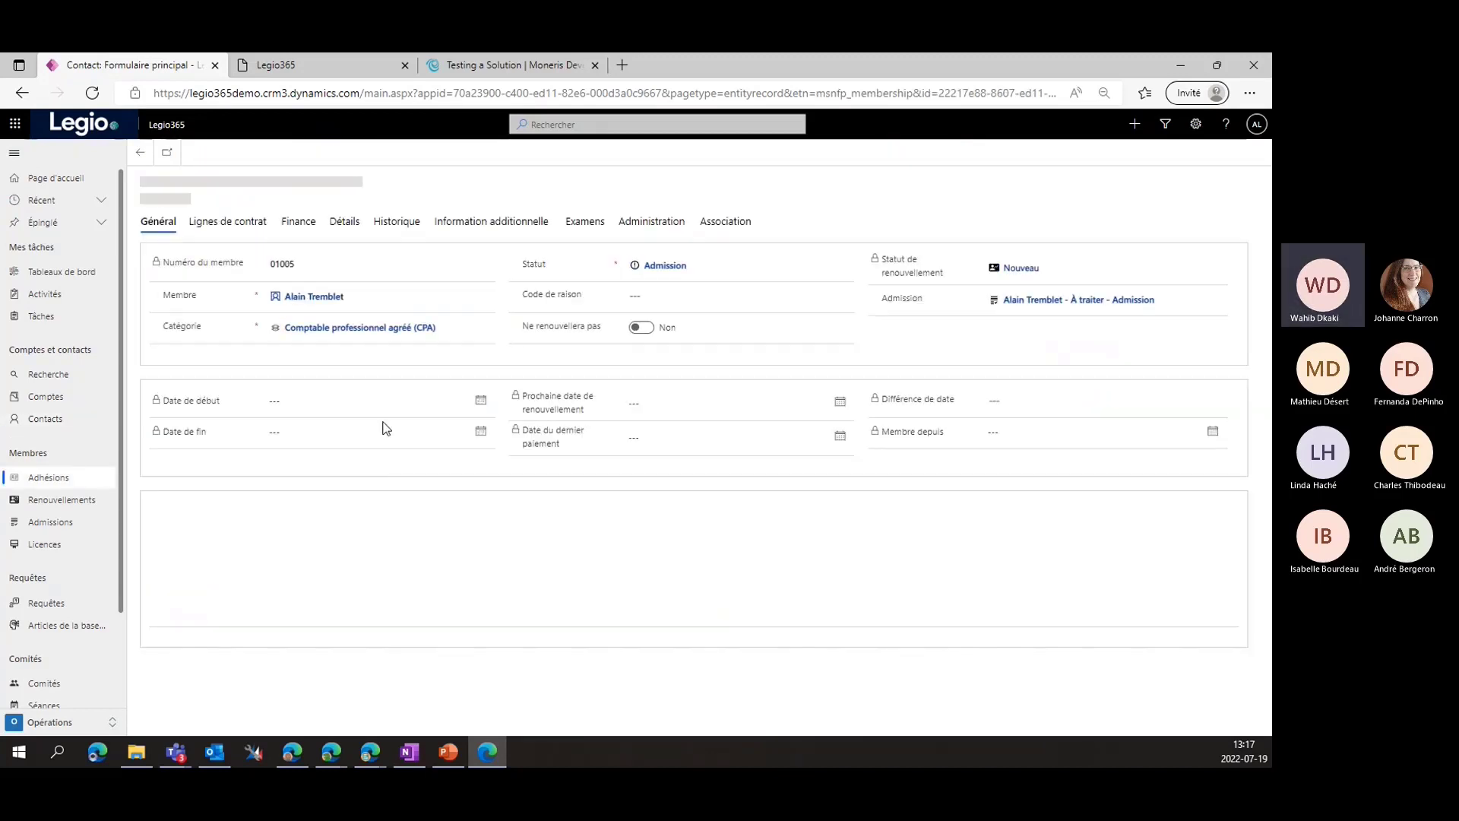
left_click(284, 232)
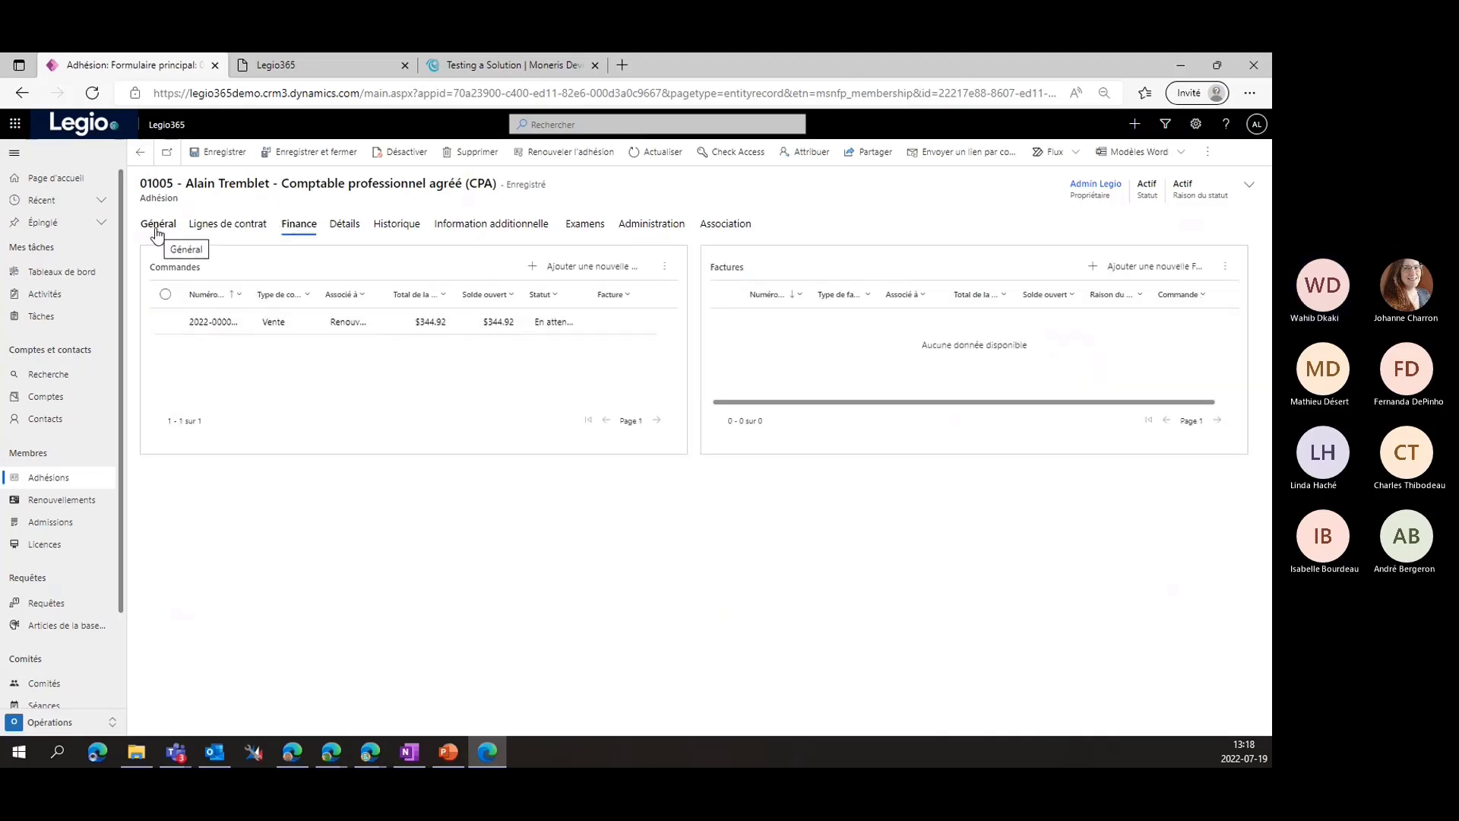
Open the $344.92 order, check its three $100 lines and $44.92 tax, then view Association
double_click(312, 335)
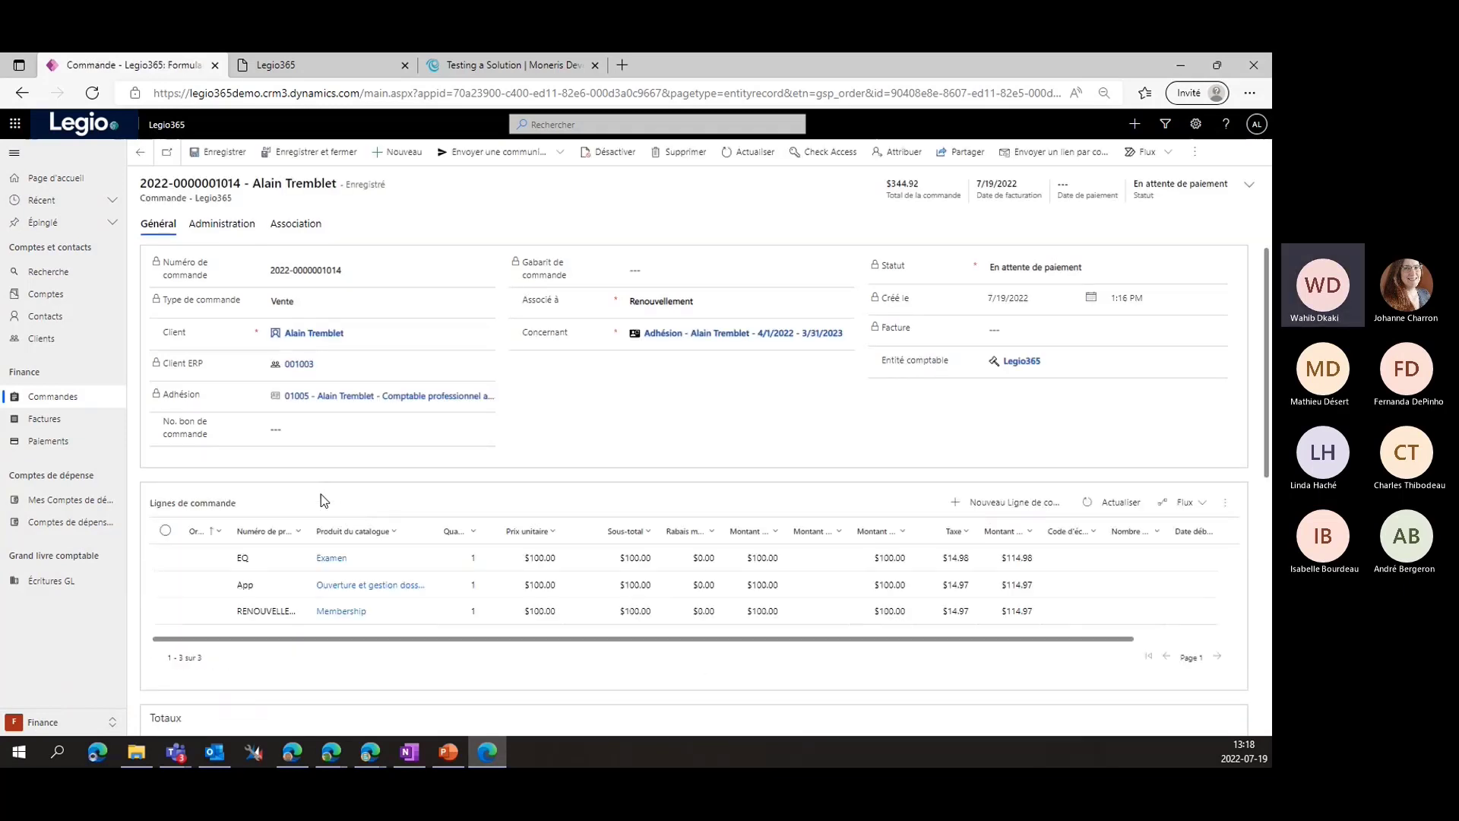
scroll(424, 486, "down", 1)
scroll(677, 430, "up", 1)
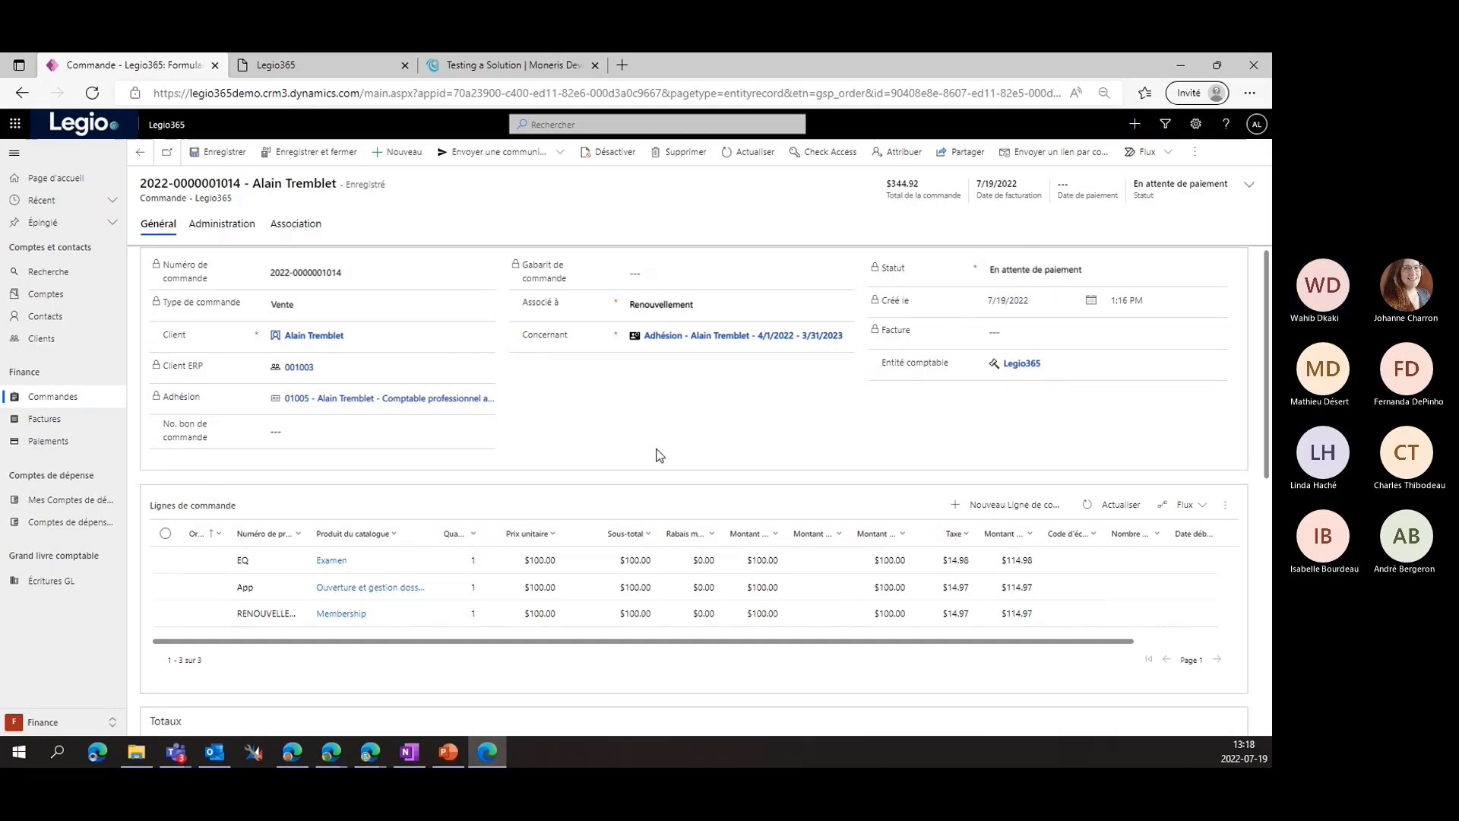
scroll(237, 659, "down", 2)
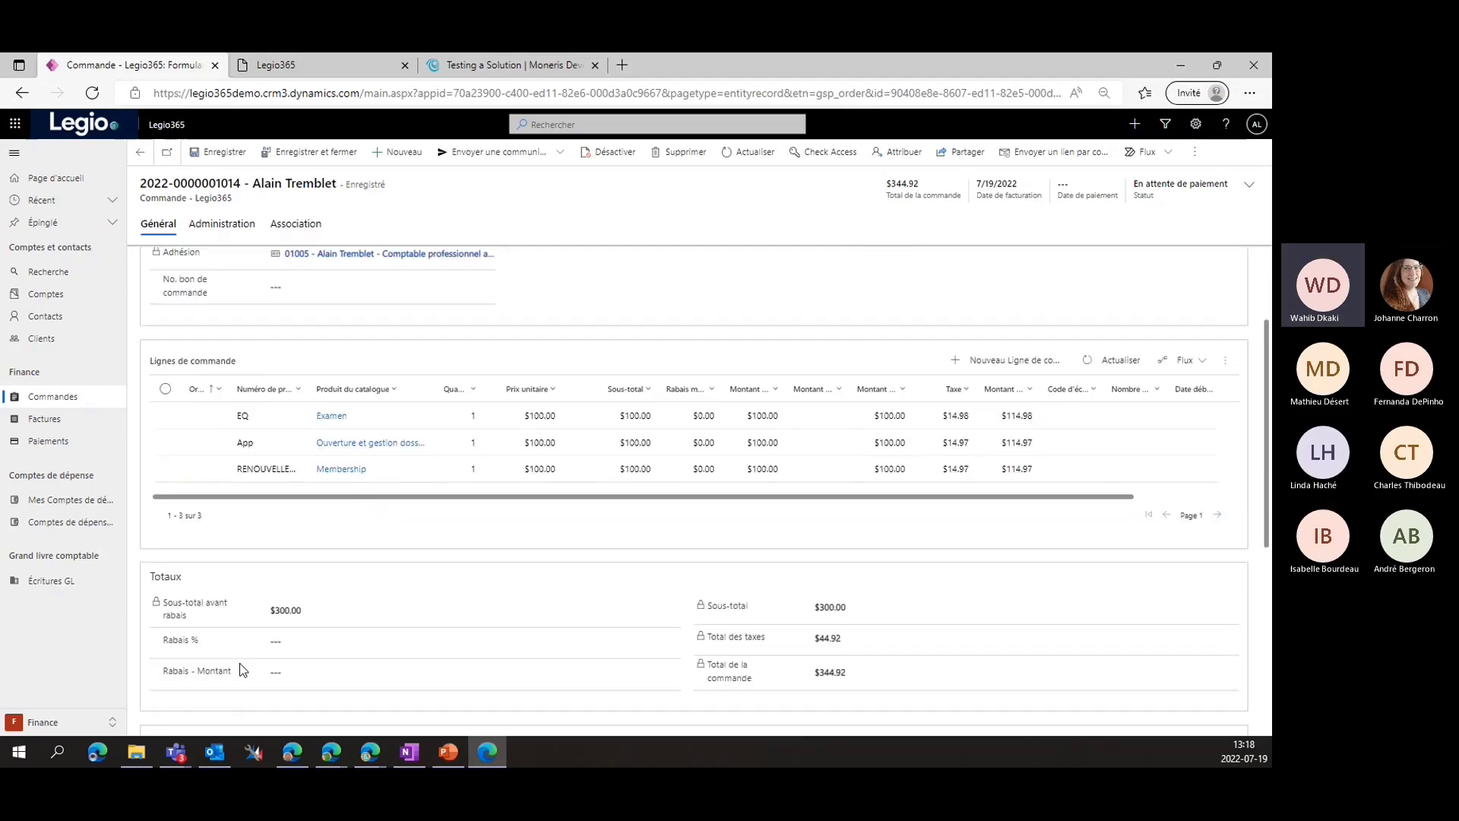
scroll(239, 662, "up", 2)
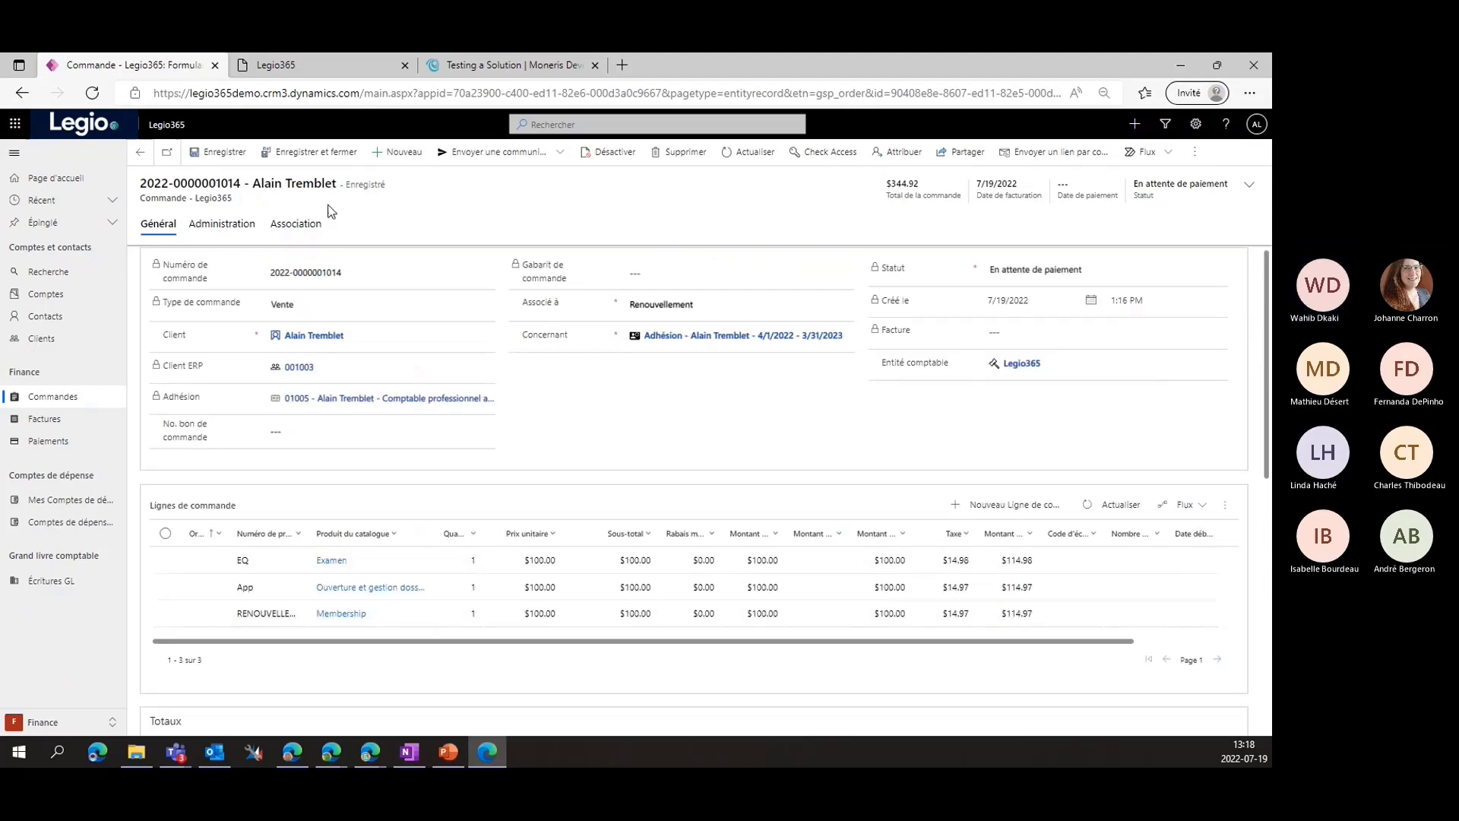
left_click(295, 225)
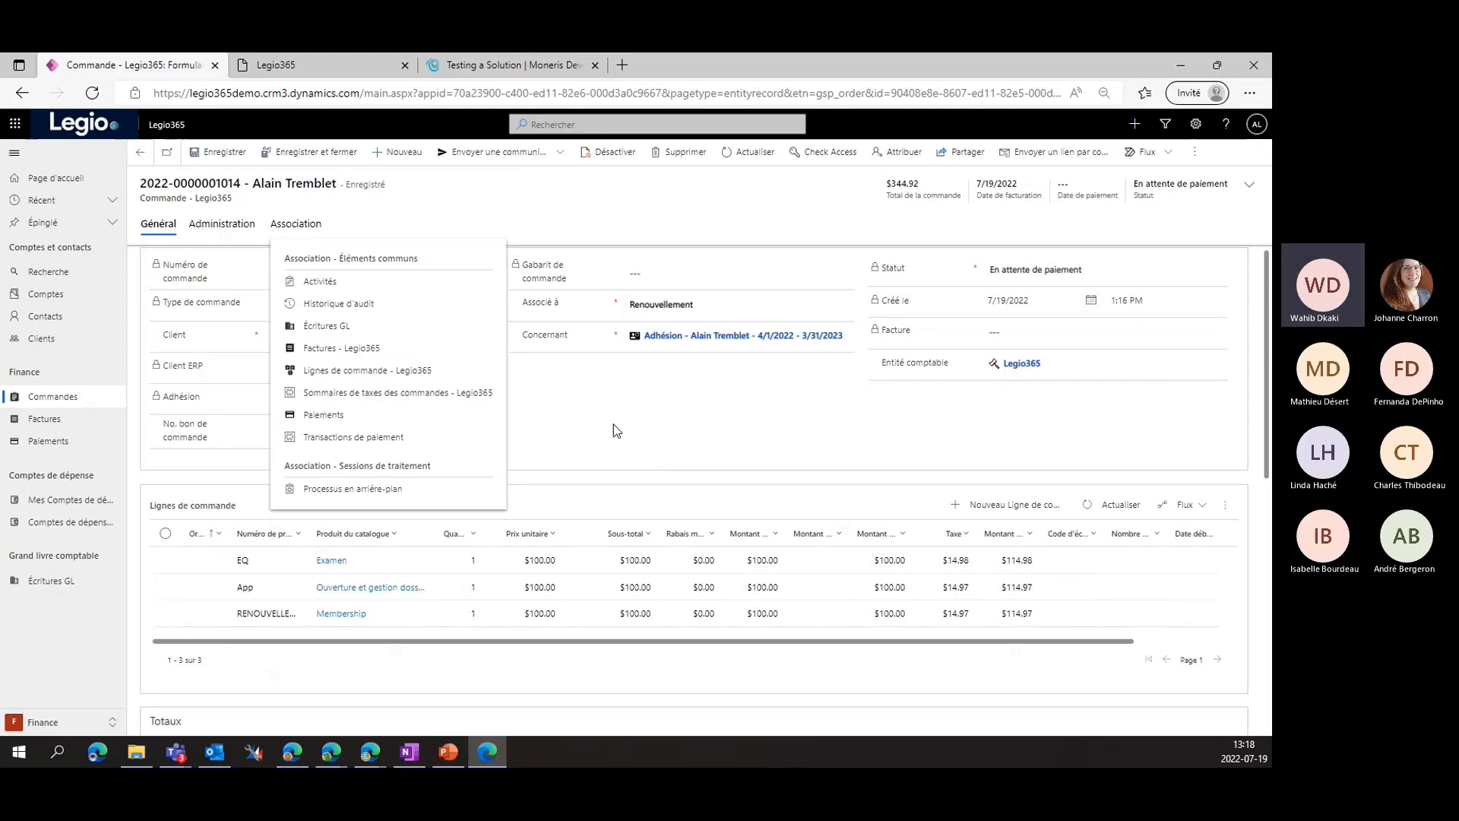
Start a new payment from the order's payments and set its mode to Carte de crédit
left_click(336, 416)
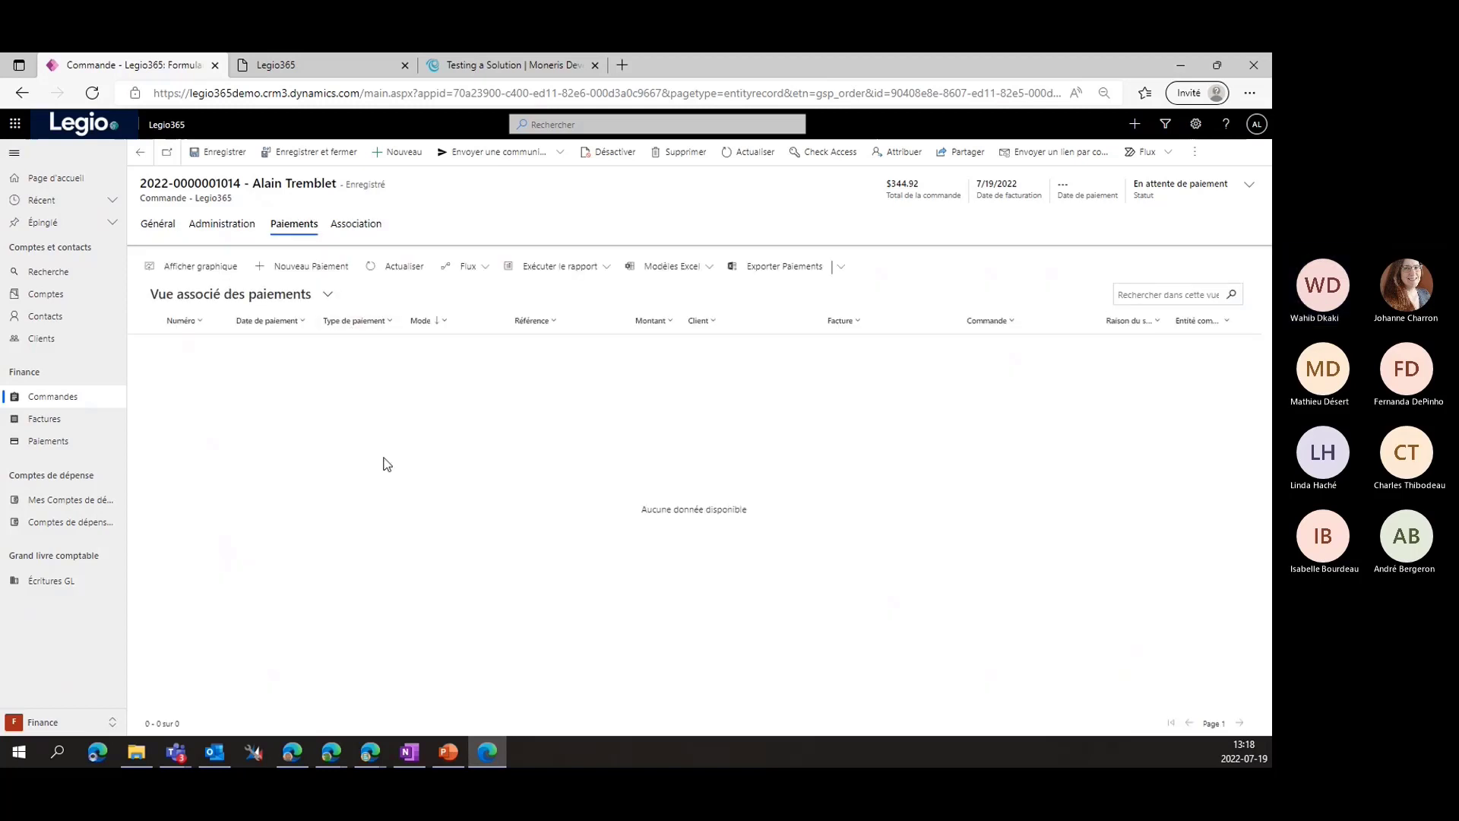
left_click(304, 268)
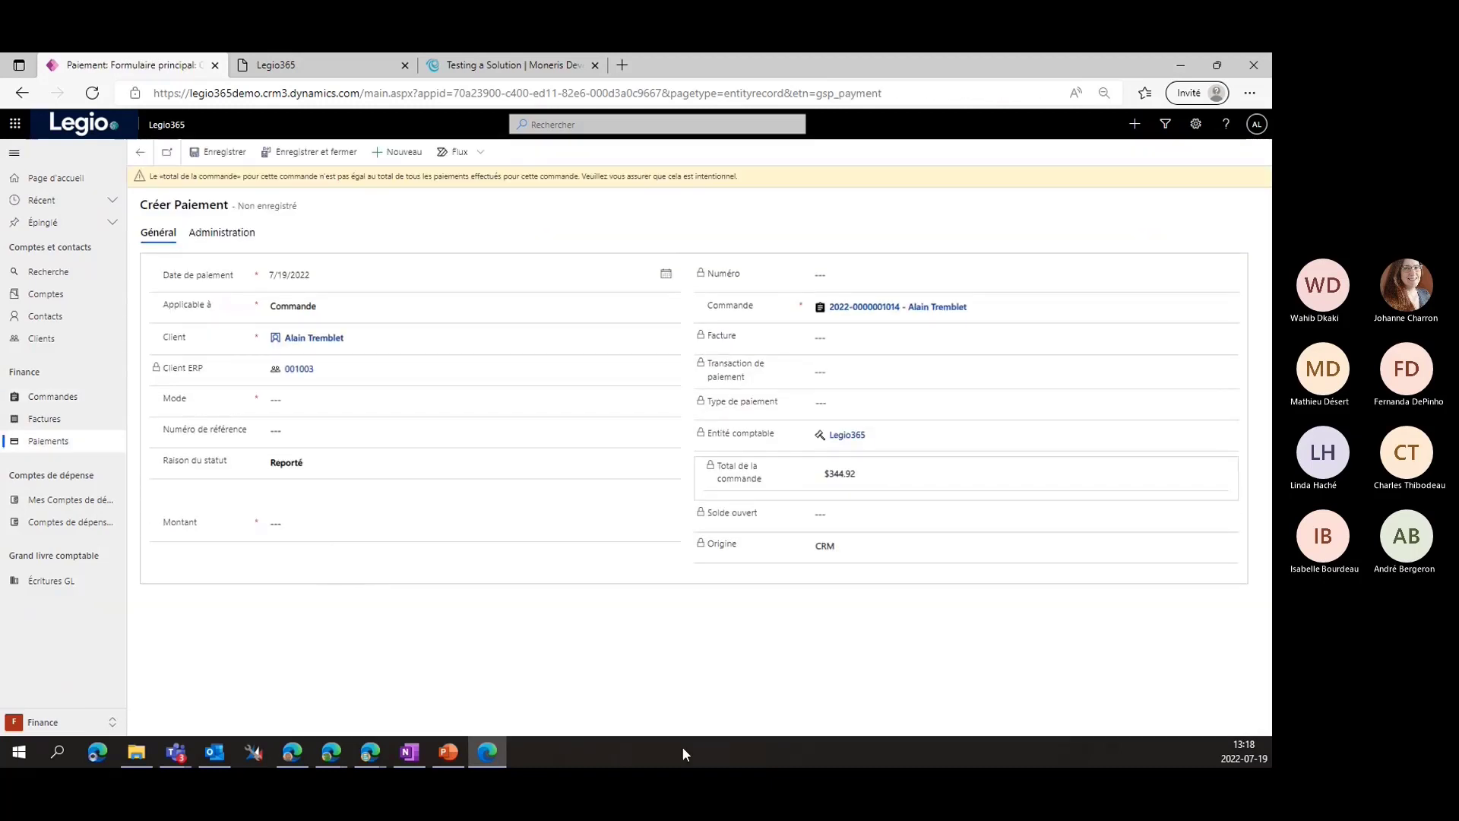
left_click(464, 399)
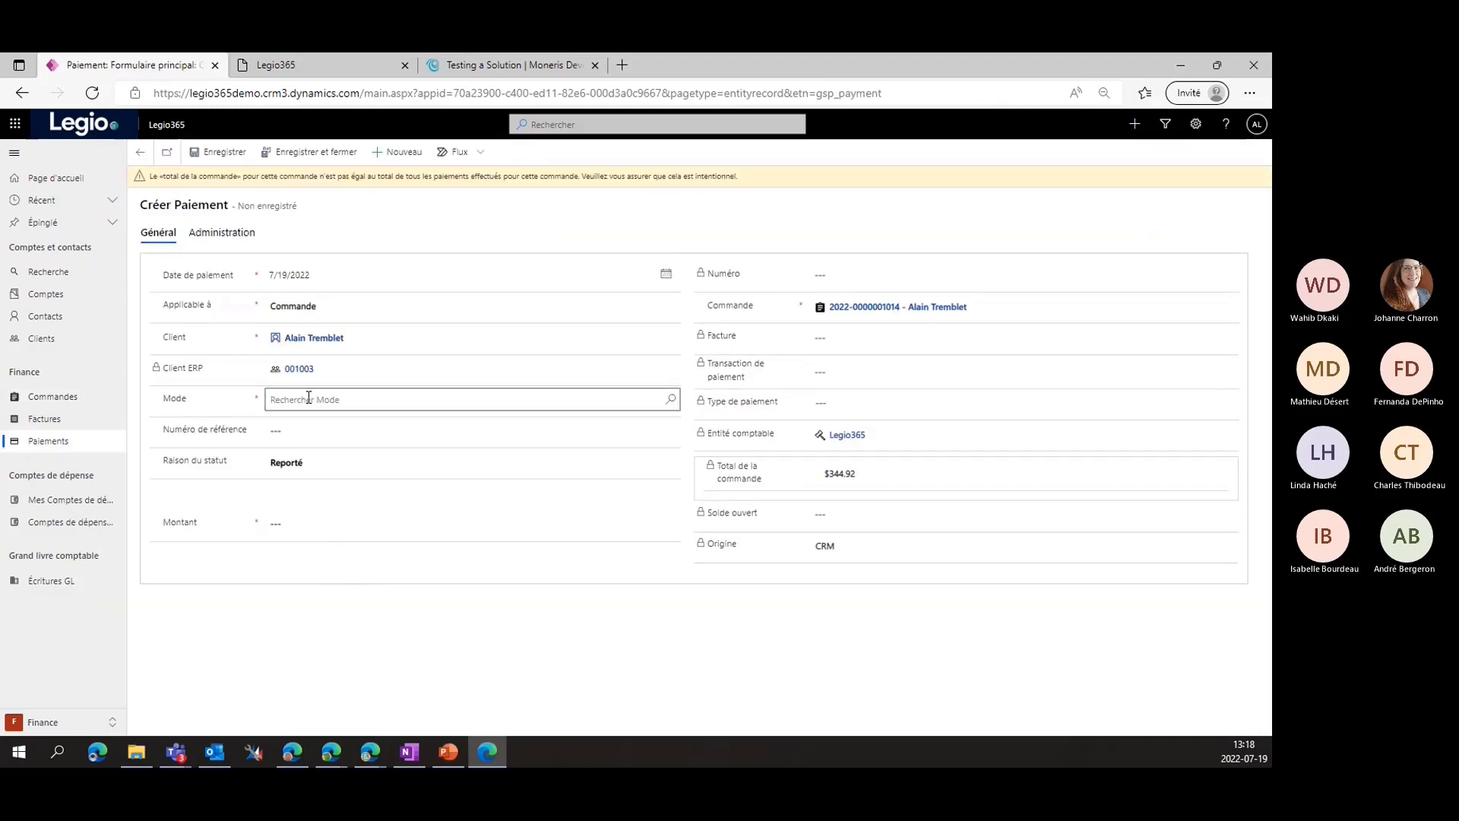
left_click(670, 400)
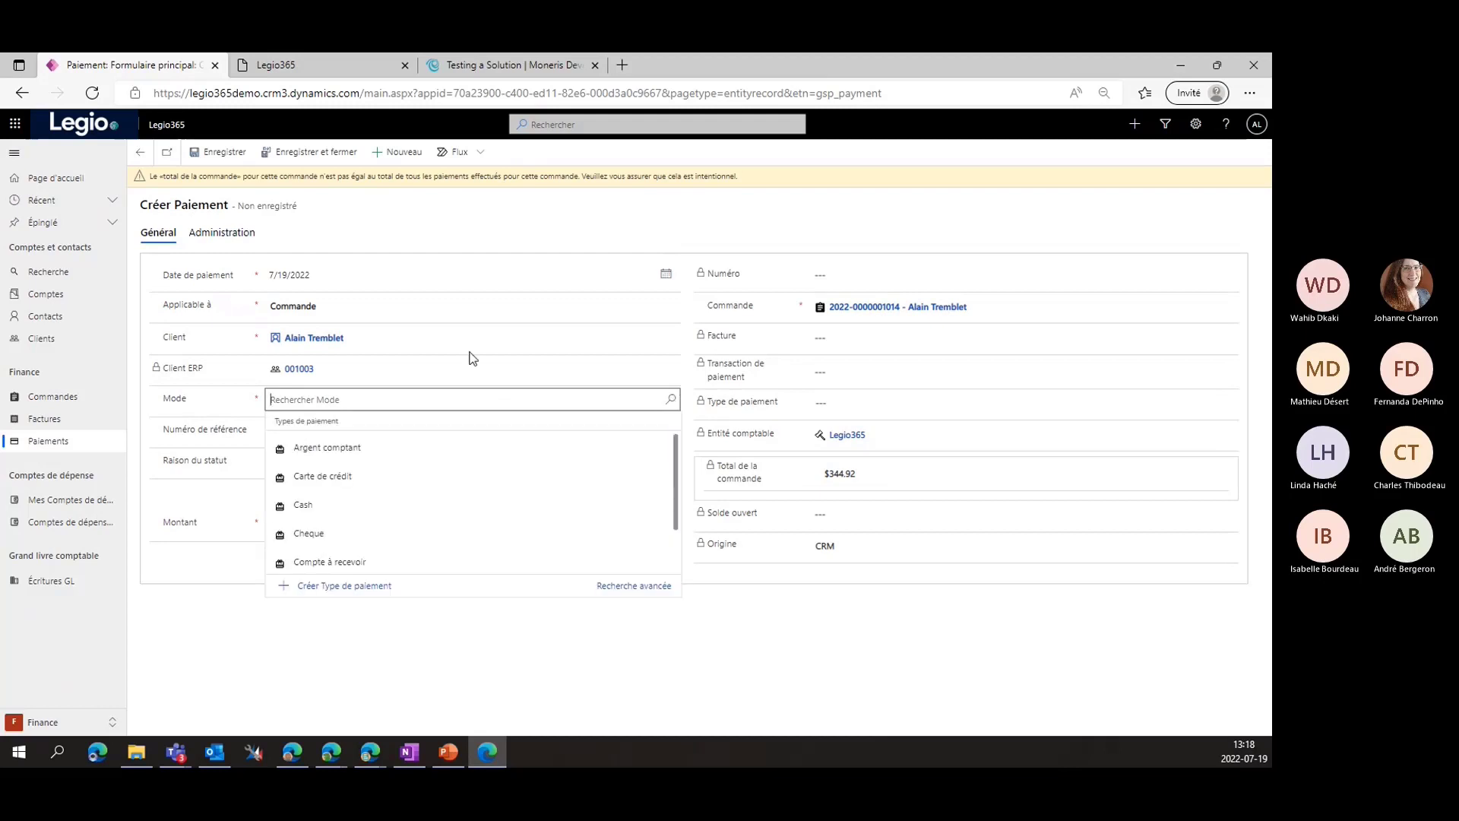
left_click(339, 472)
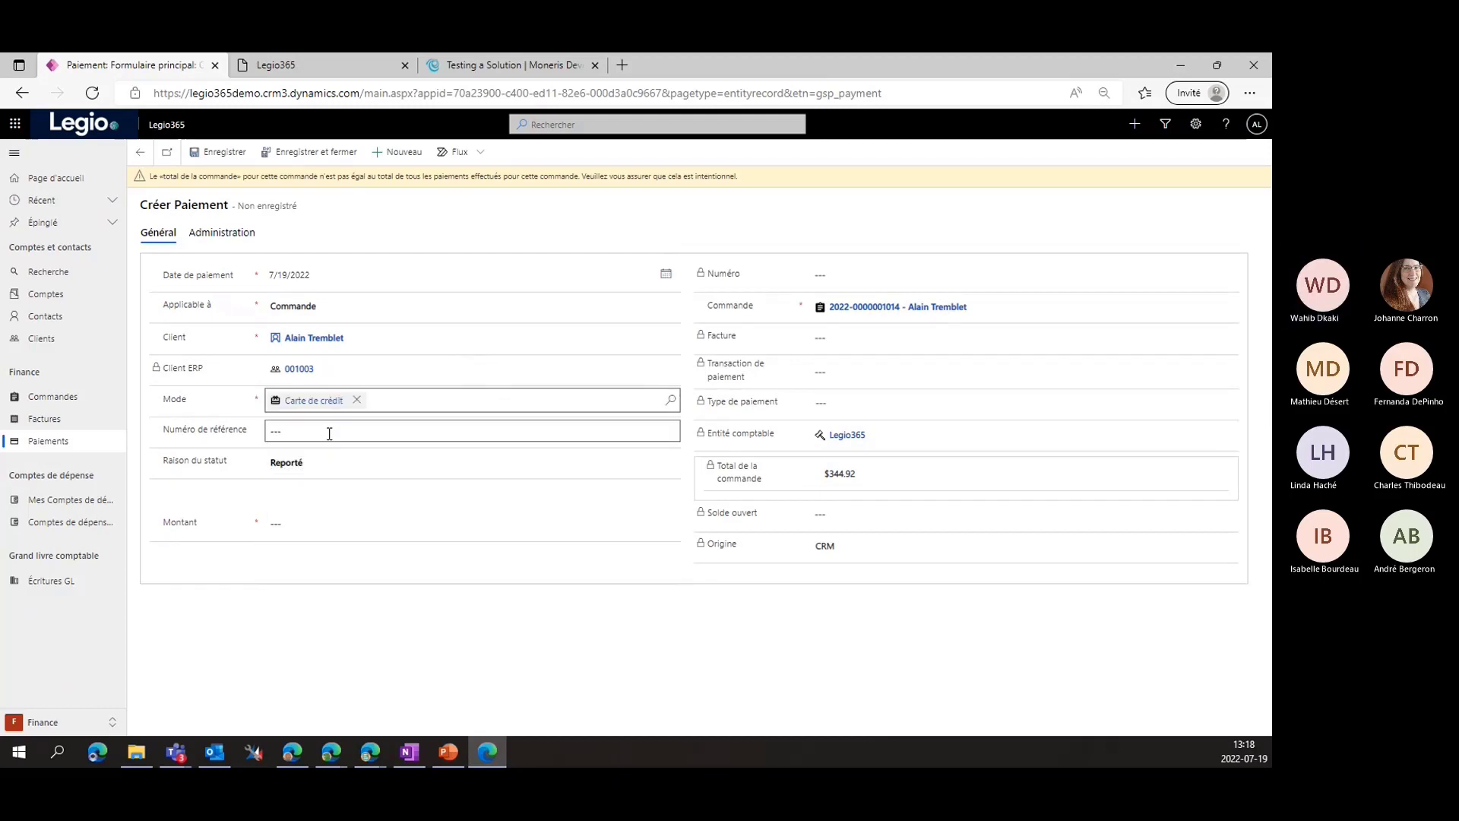
Copy the $344.92 order total into the payment's Montant field
left_click(329, 522)
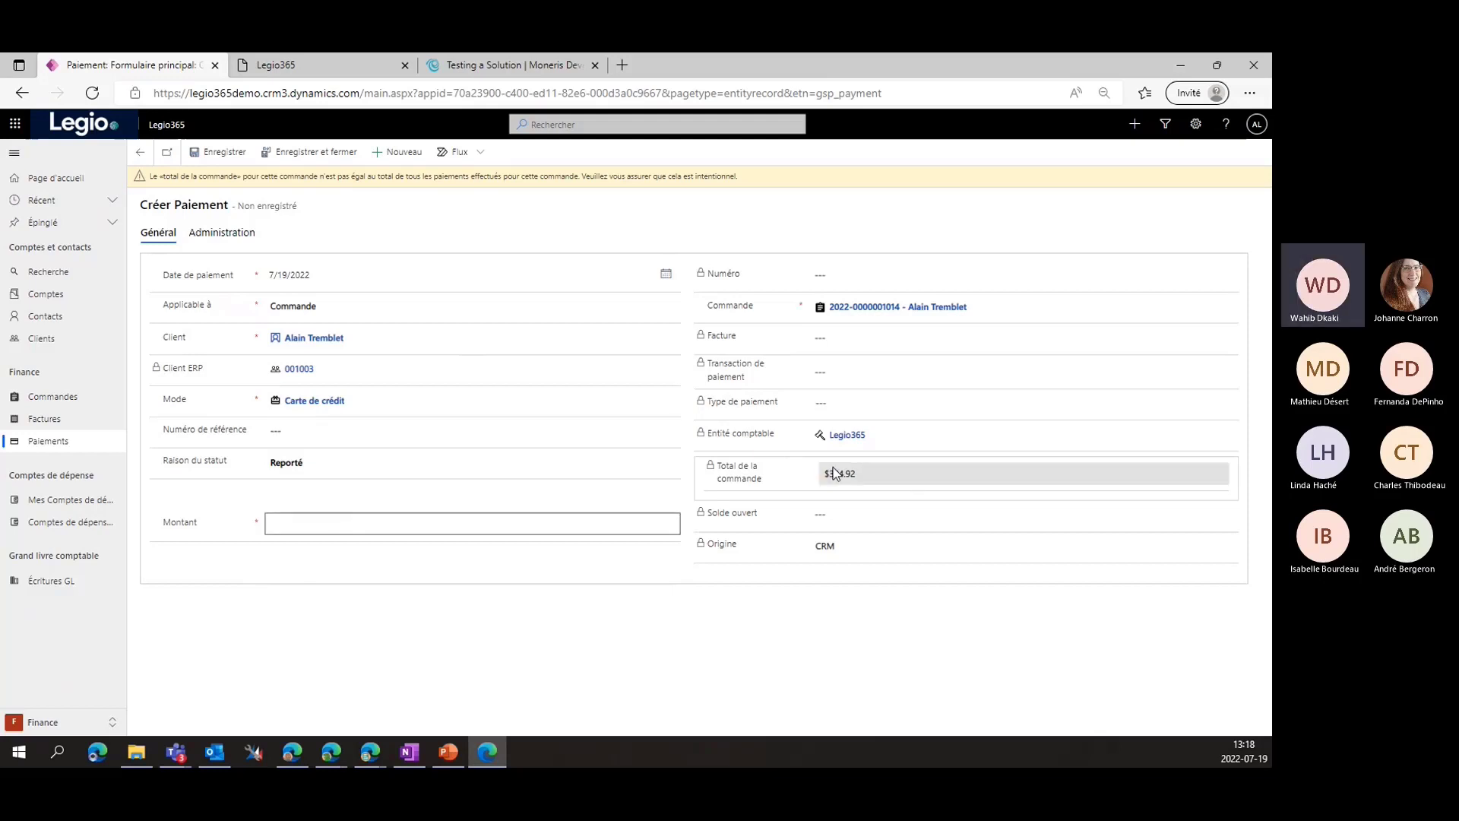
left_click_drag(830, 473, 870, 453)
key("ctrl+c")
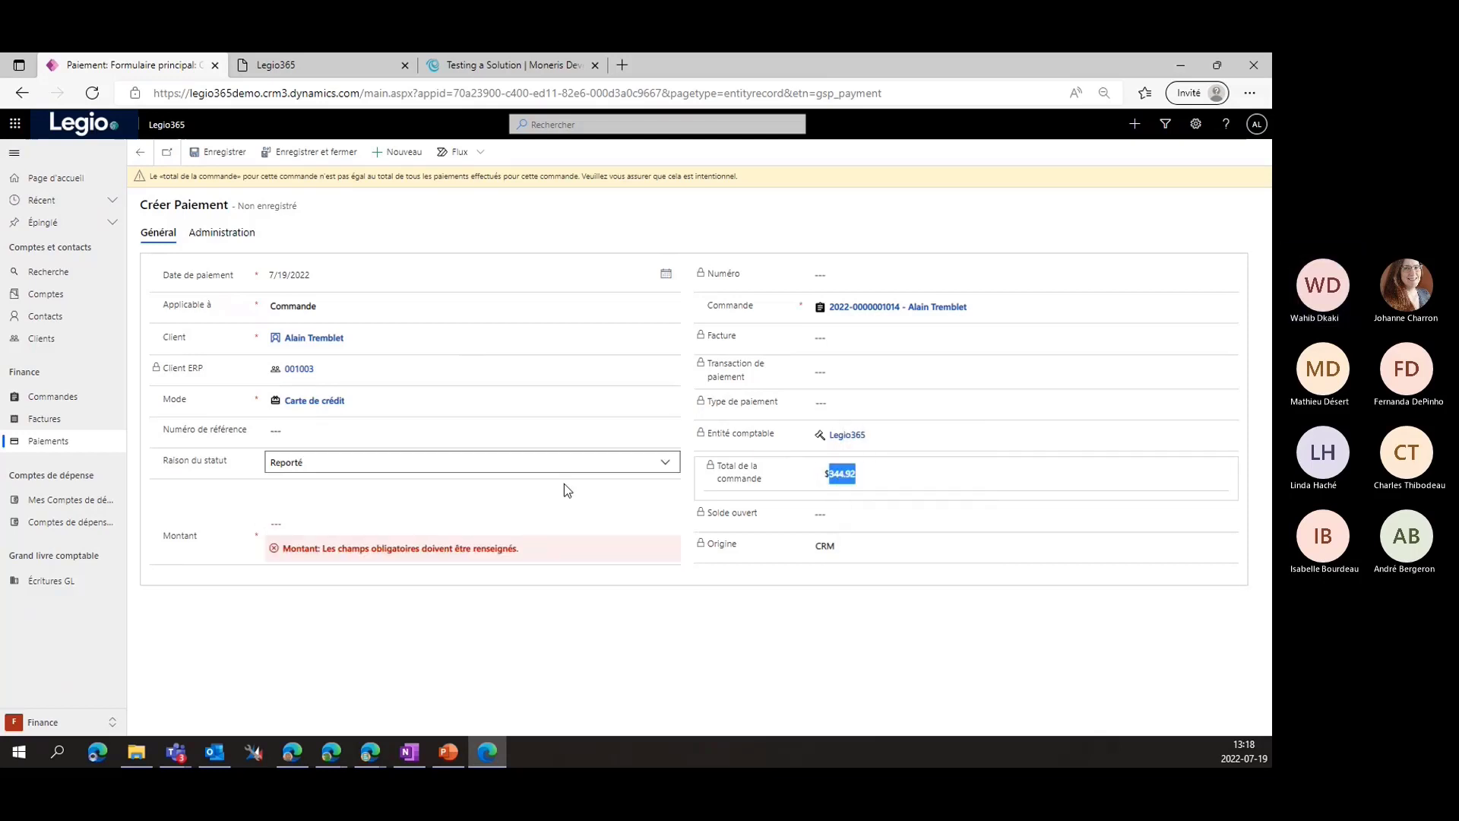
left_click(375, 530)
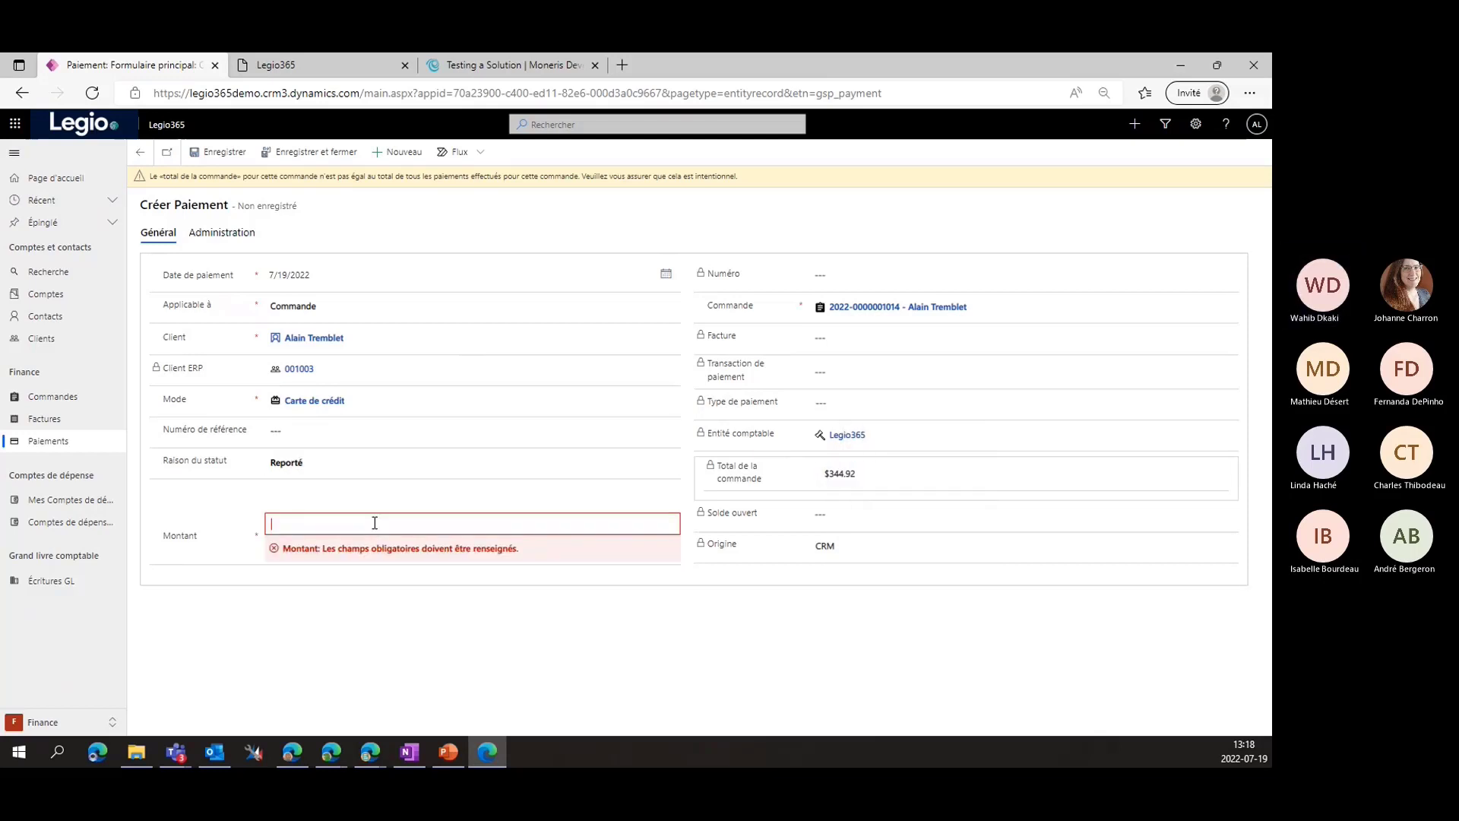
key("ctrl+v")
left_click(390, 662)
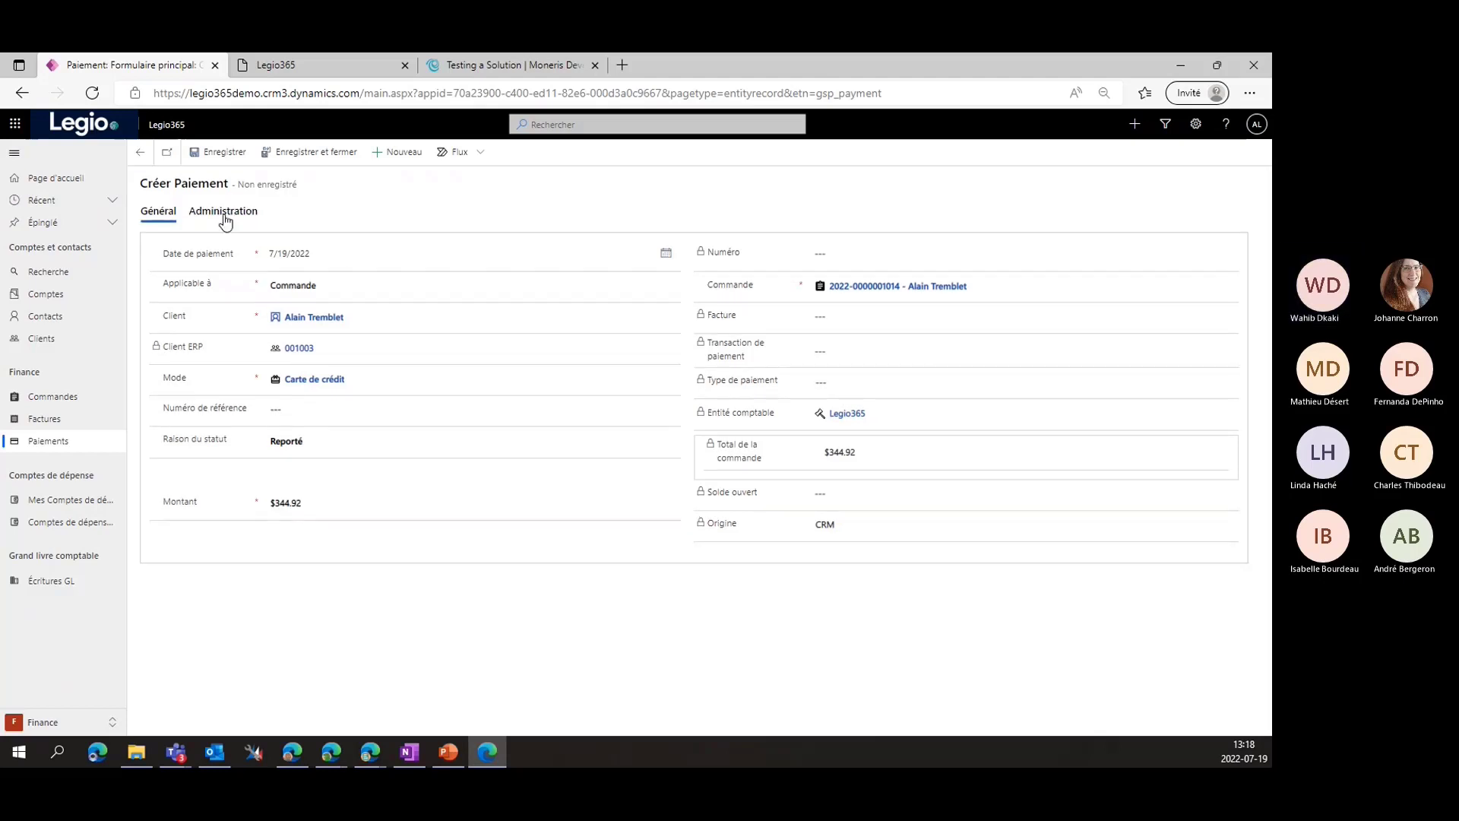
Save and close the $344.92 credit-card payment, then view the order's Général details
left_click(300, 155)
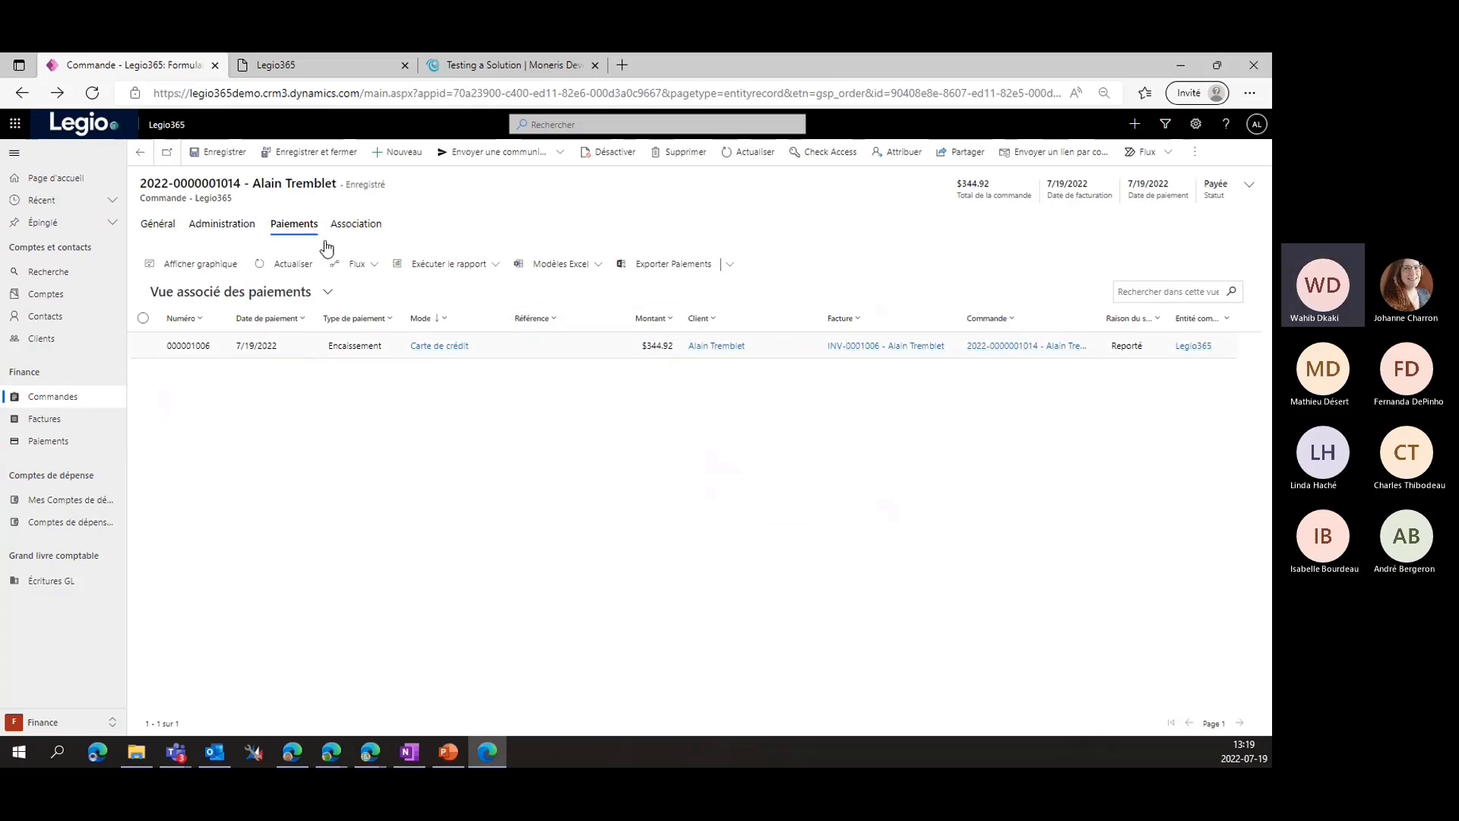
left_click(171, 228)
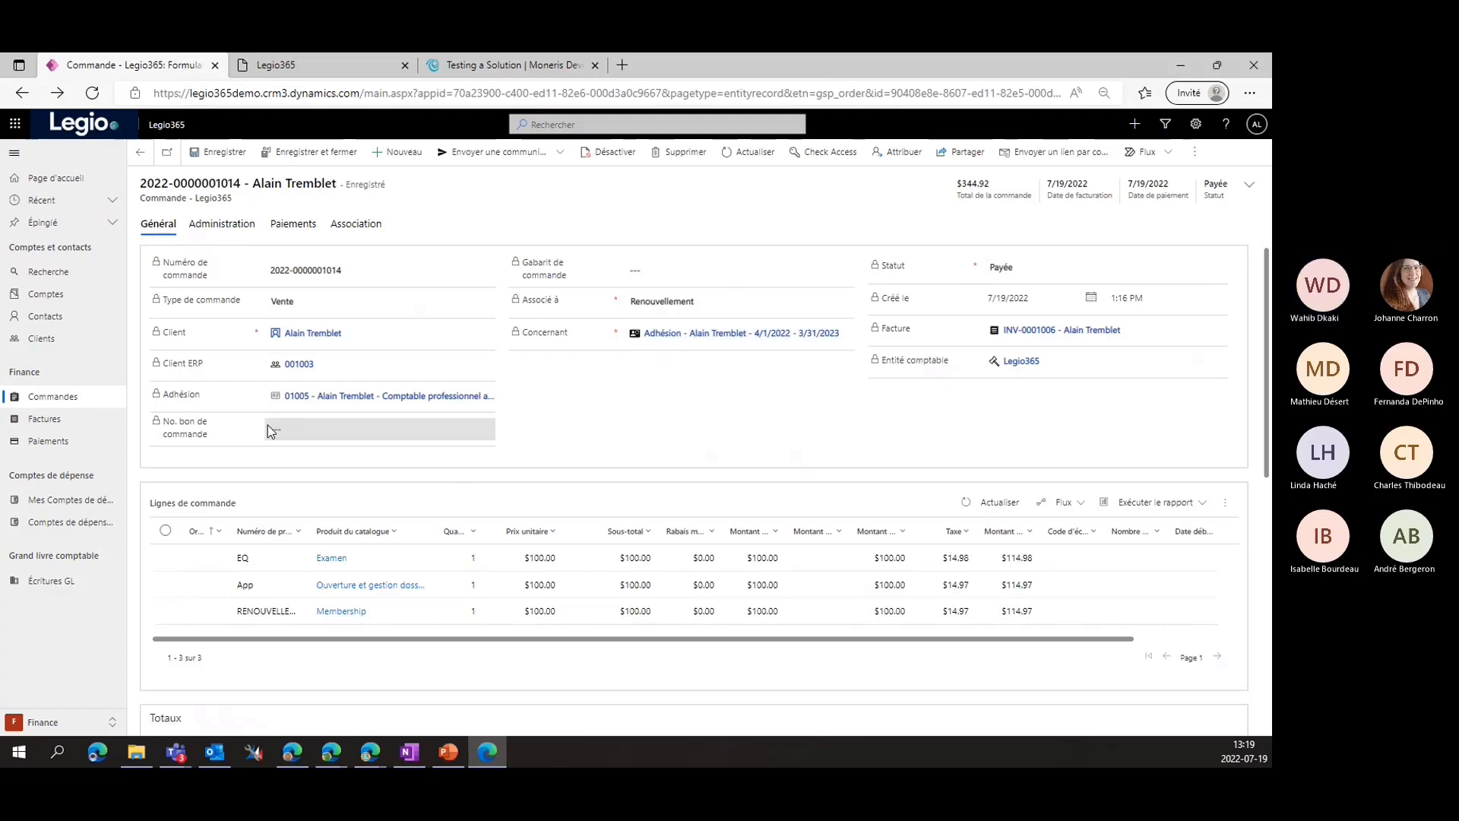
left_click(681, 336)
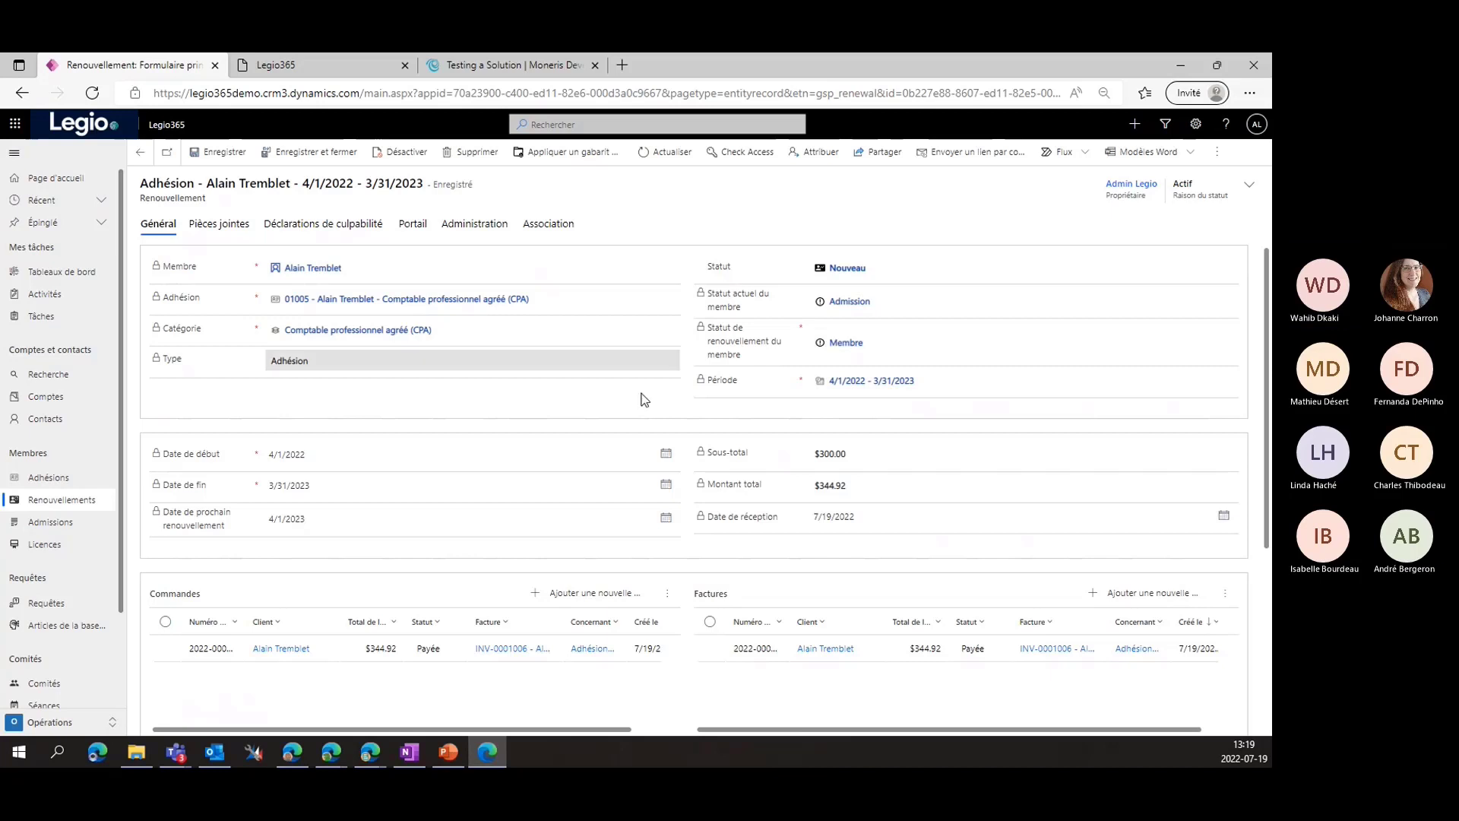
scroll(269, 445, "down", 3)
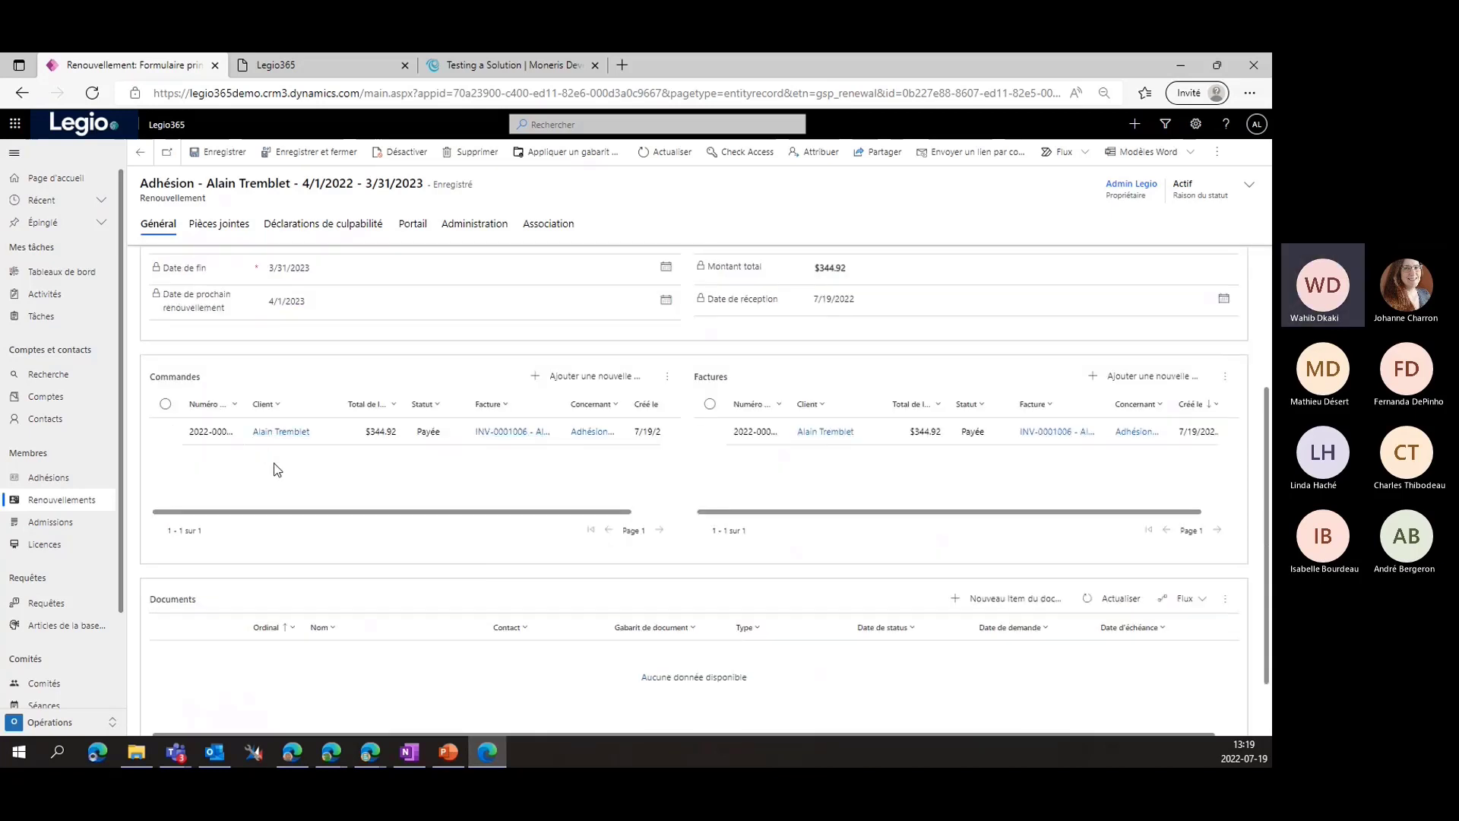
scroll(268, 456, "up", 2)
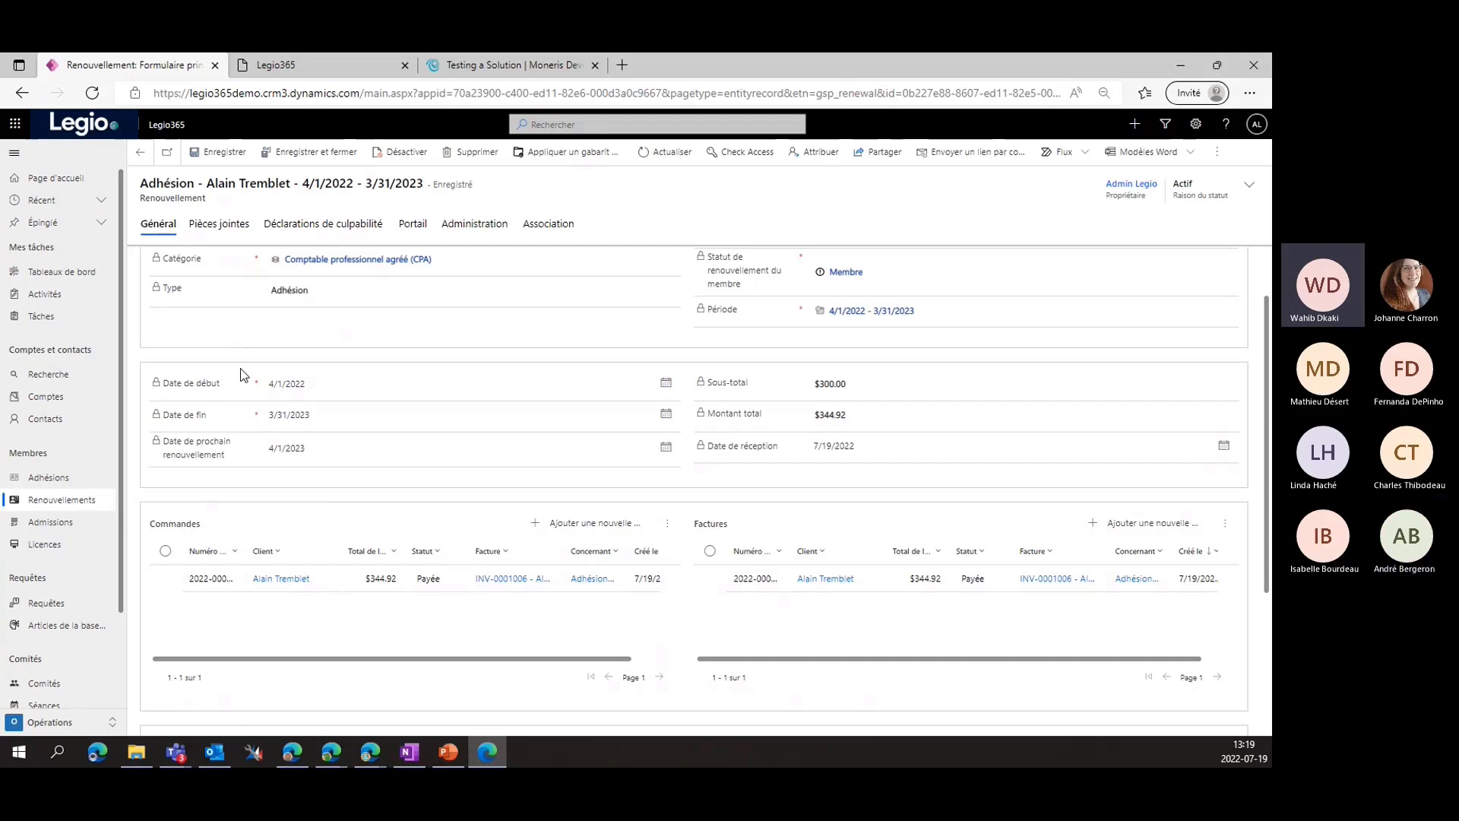
scroll(241, 367, "up", 1)
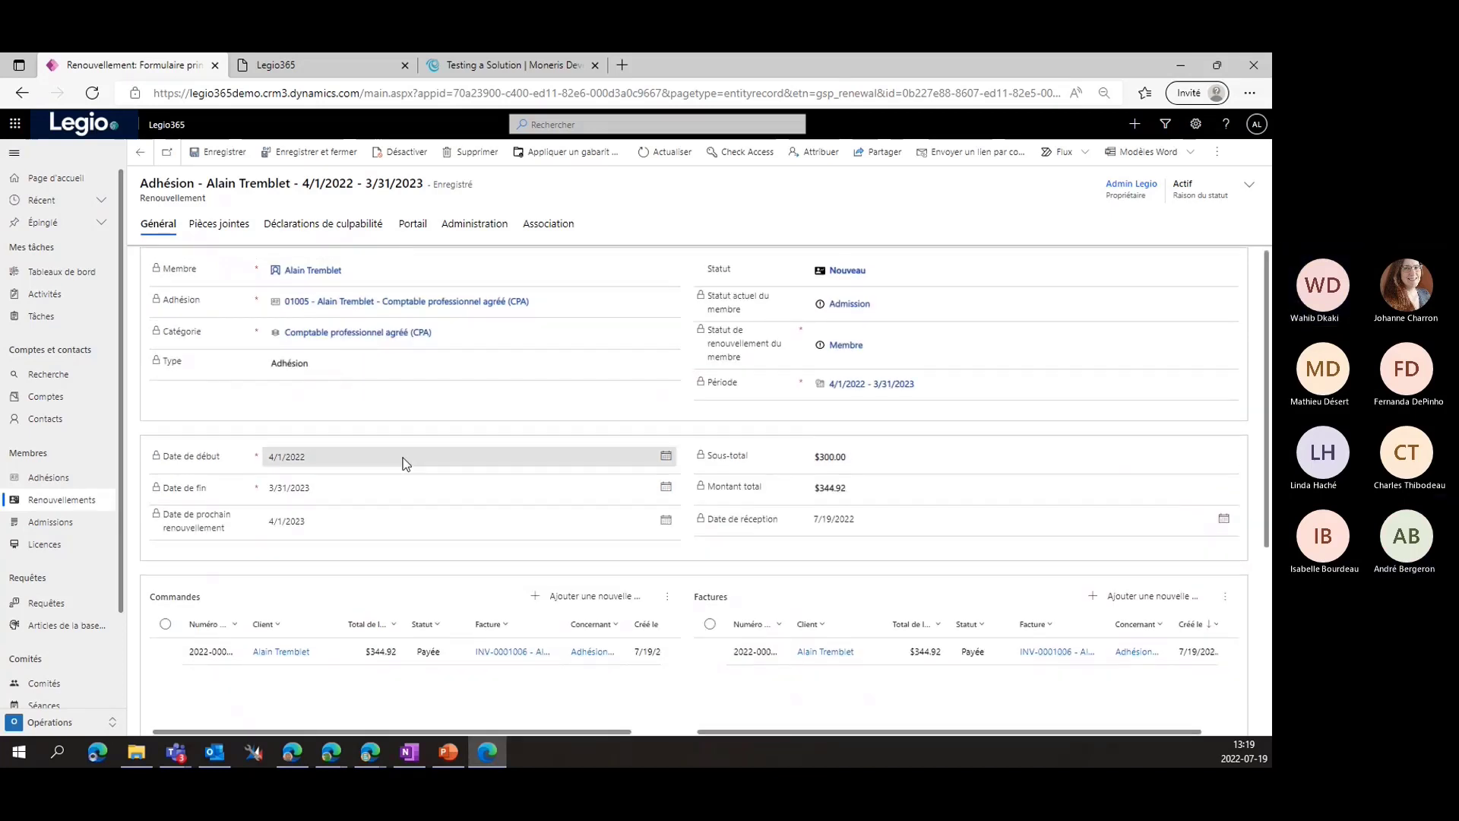
left_click(143, 158)
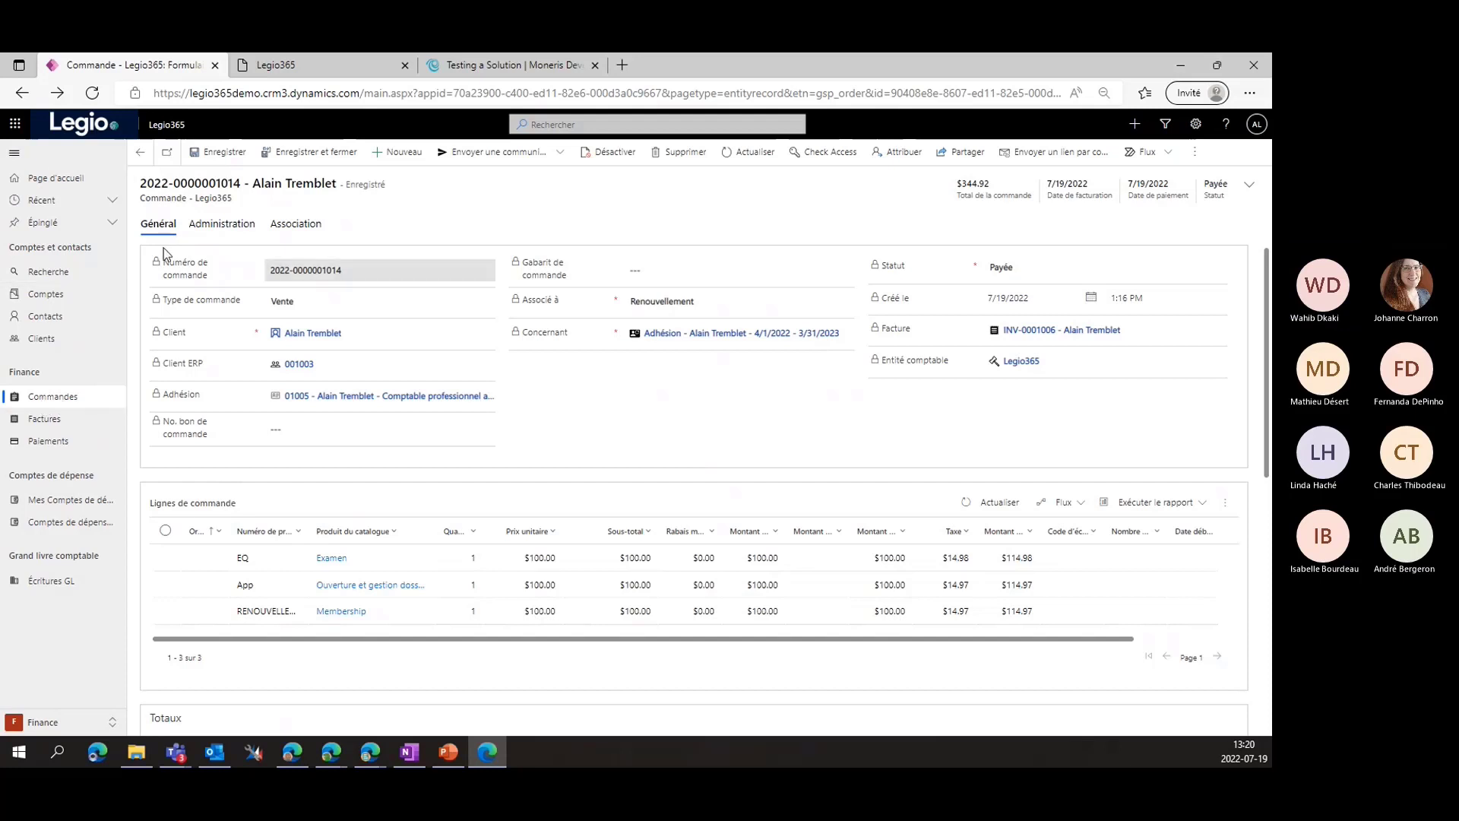
Go to the member portal sign-in page and clear the e-mail address typed there
left_click(303, 72)
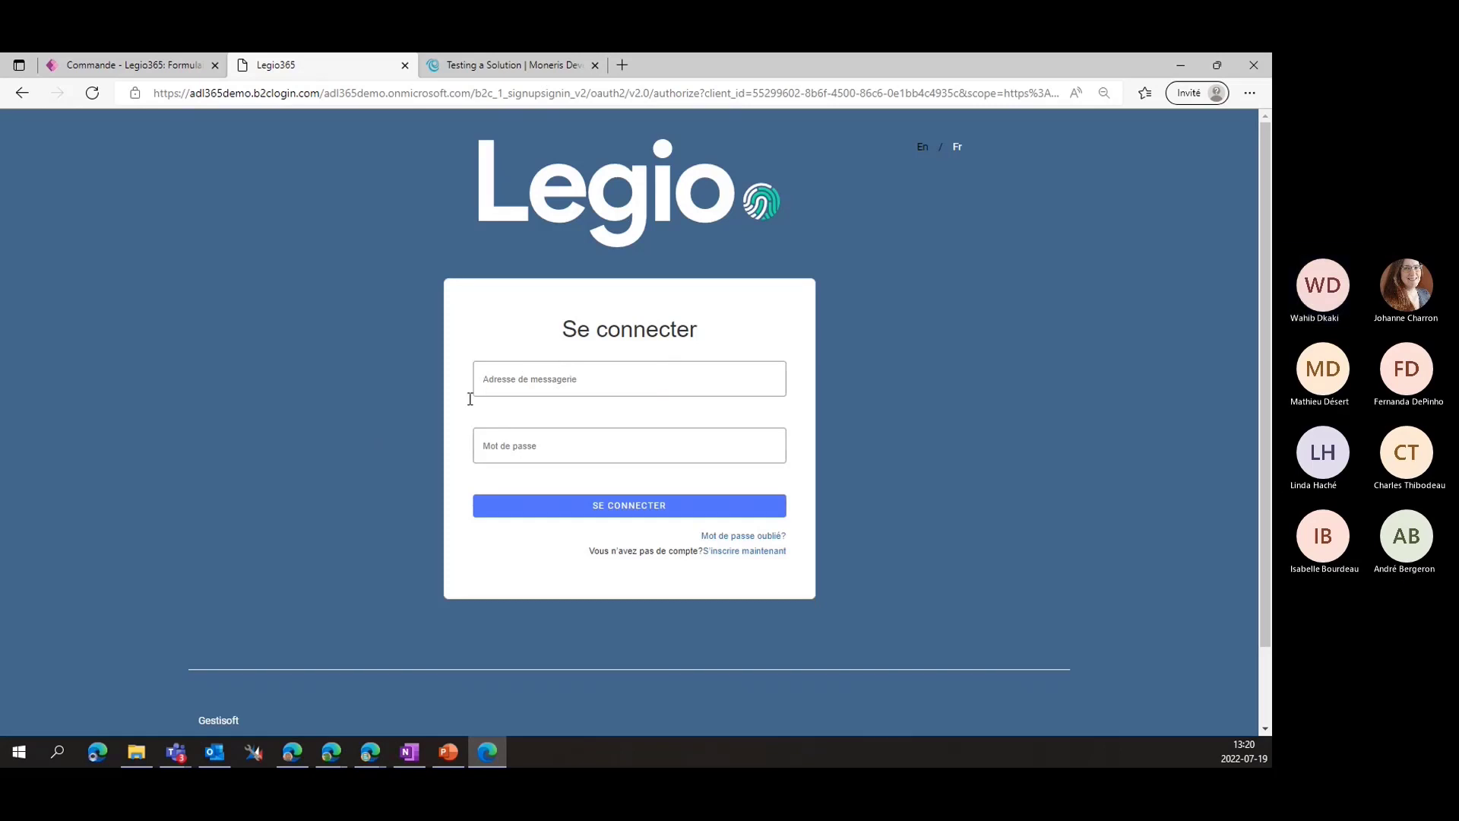
left_click(512, 382)
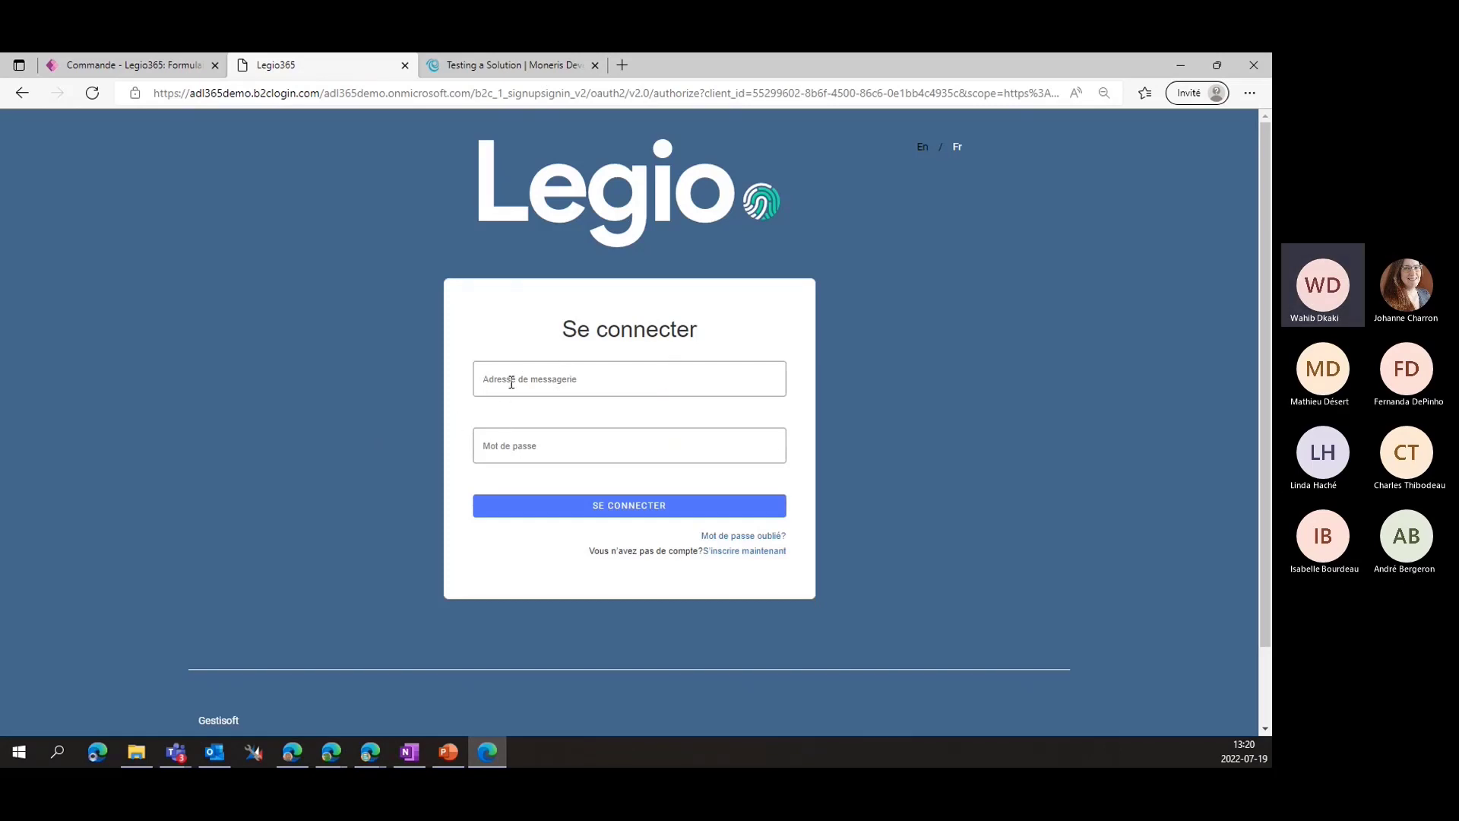
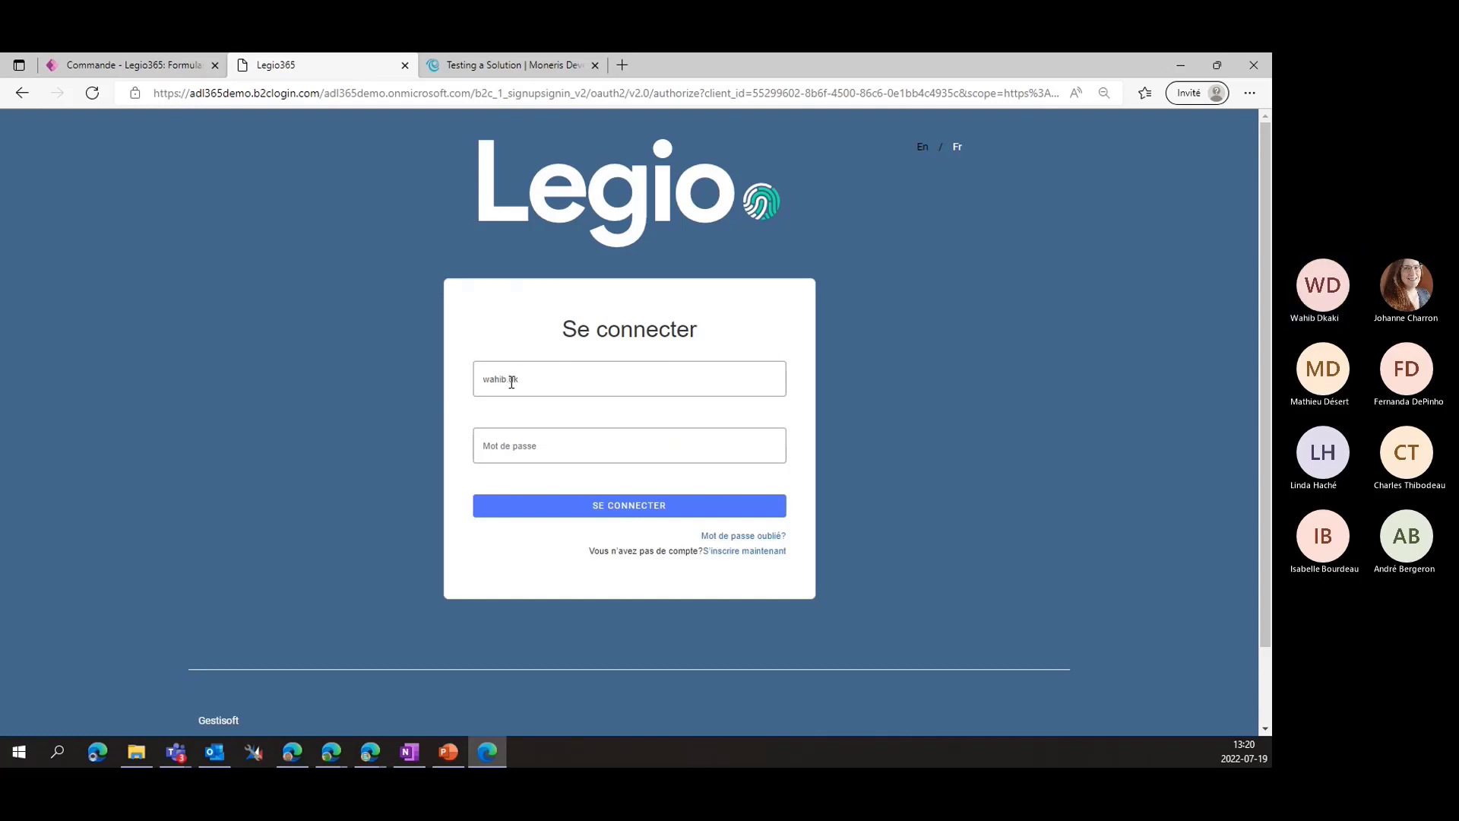
triple_click(509, 383)
key("ctrl+c")
key("BackSpace")
Open the S'inscrire maintenant form and fill in the suggested e-mail address
left_click(733, 552)
left_click(546, 402)
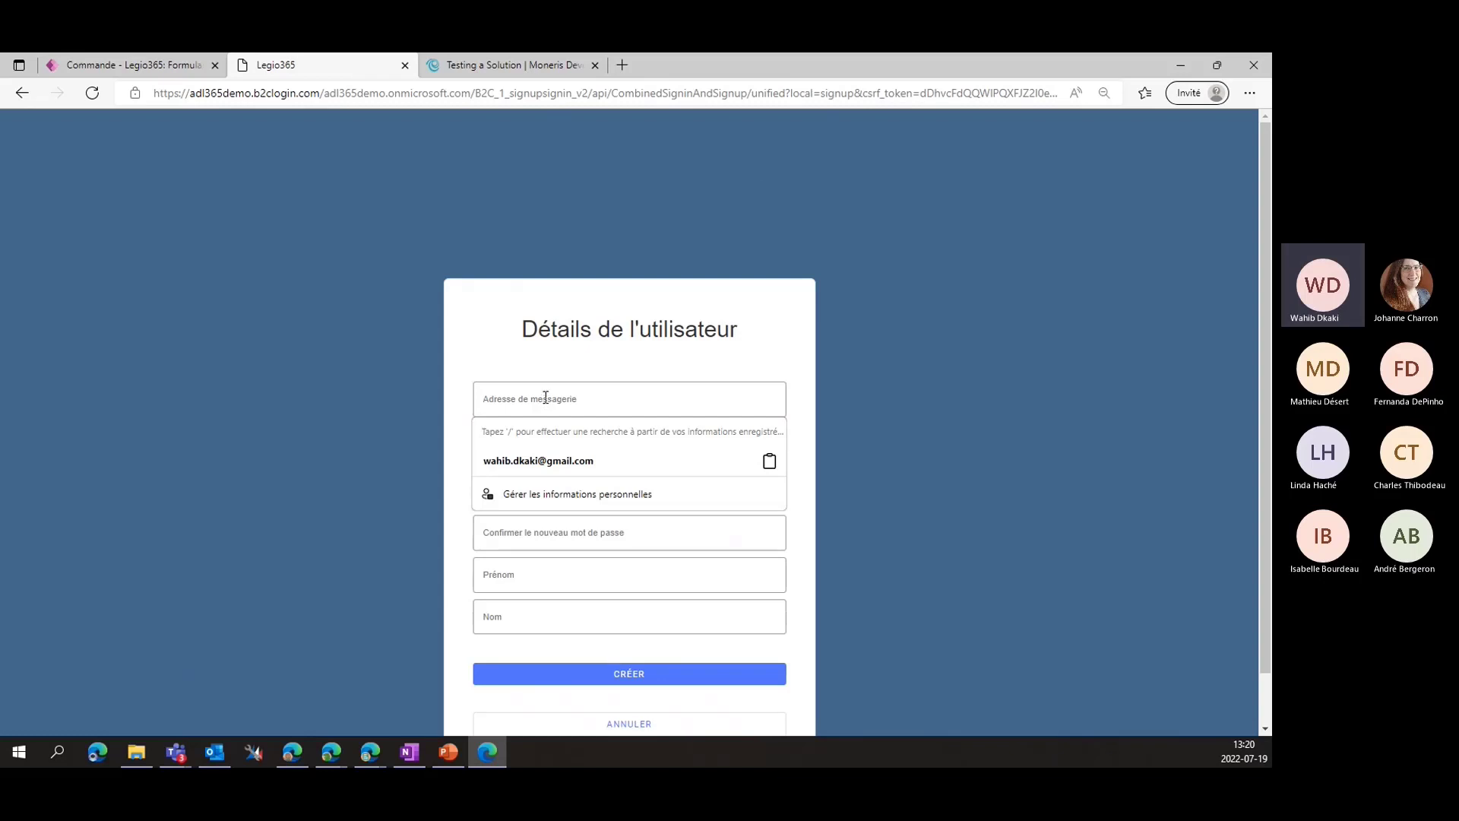
key("Down")
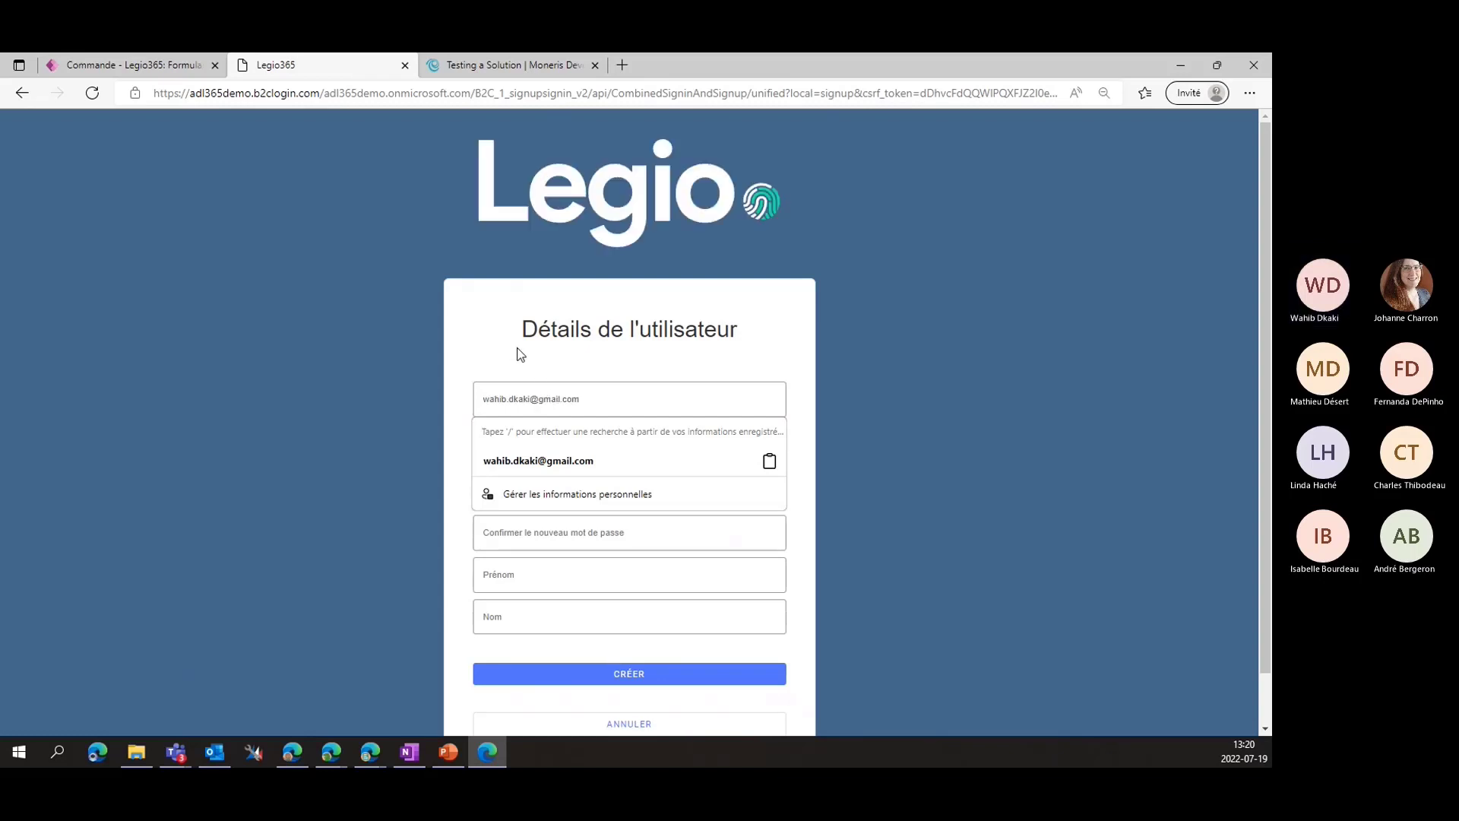
key("Return")
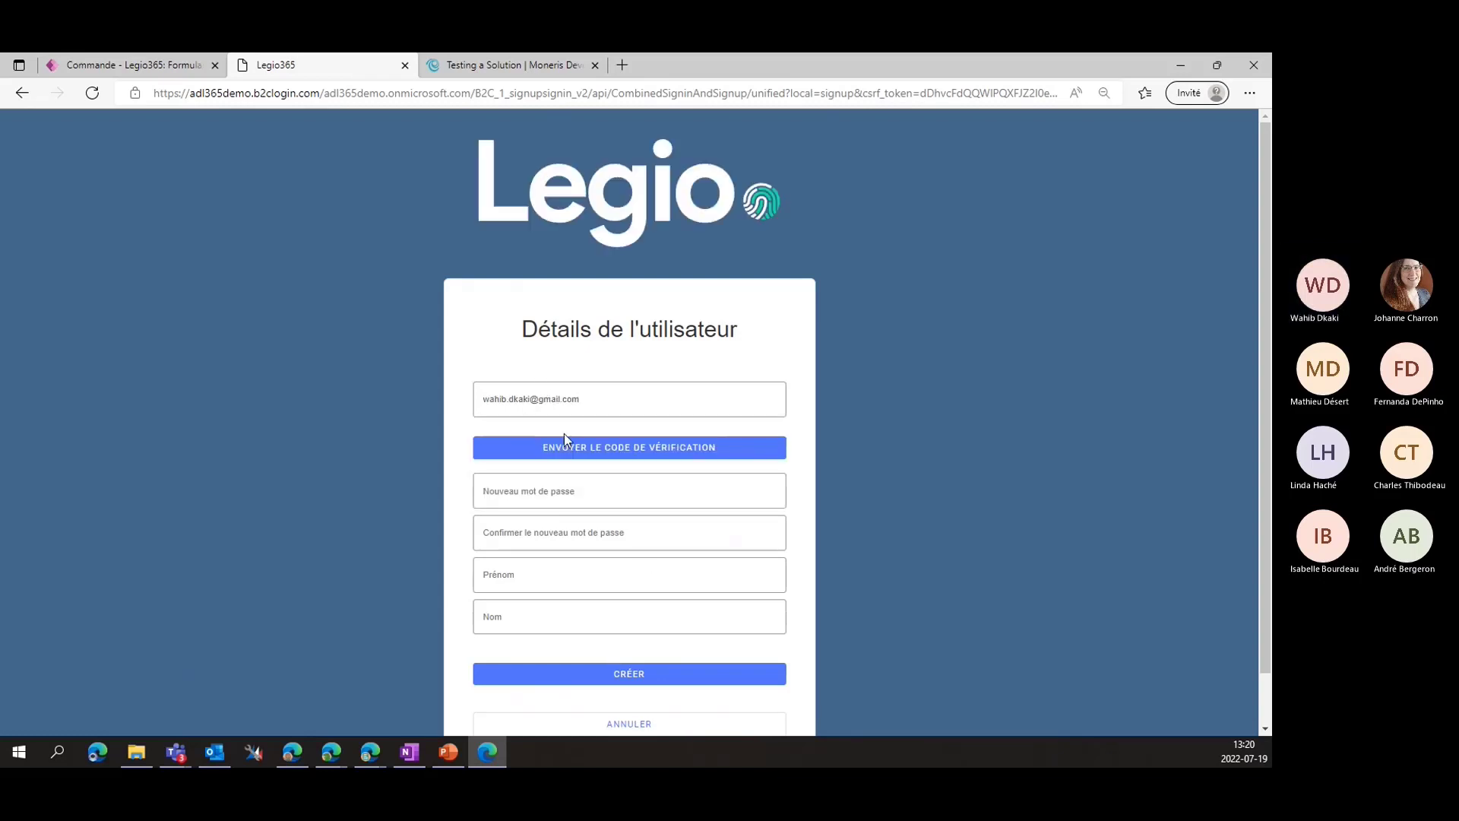
Have a verification code sent to that e-mail address
scroll(447, 335, "down", 1)
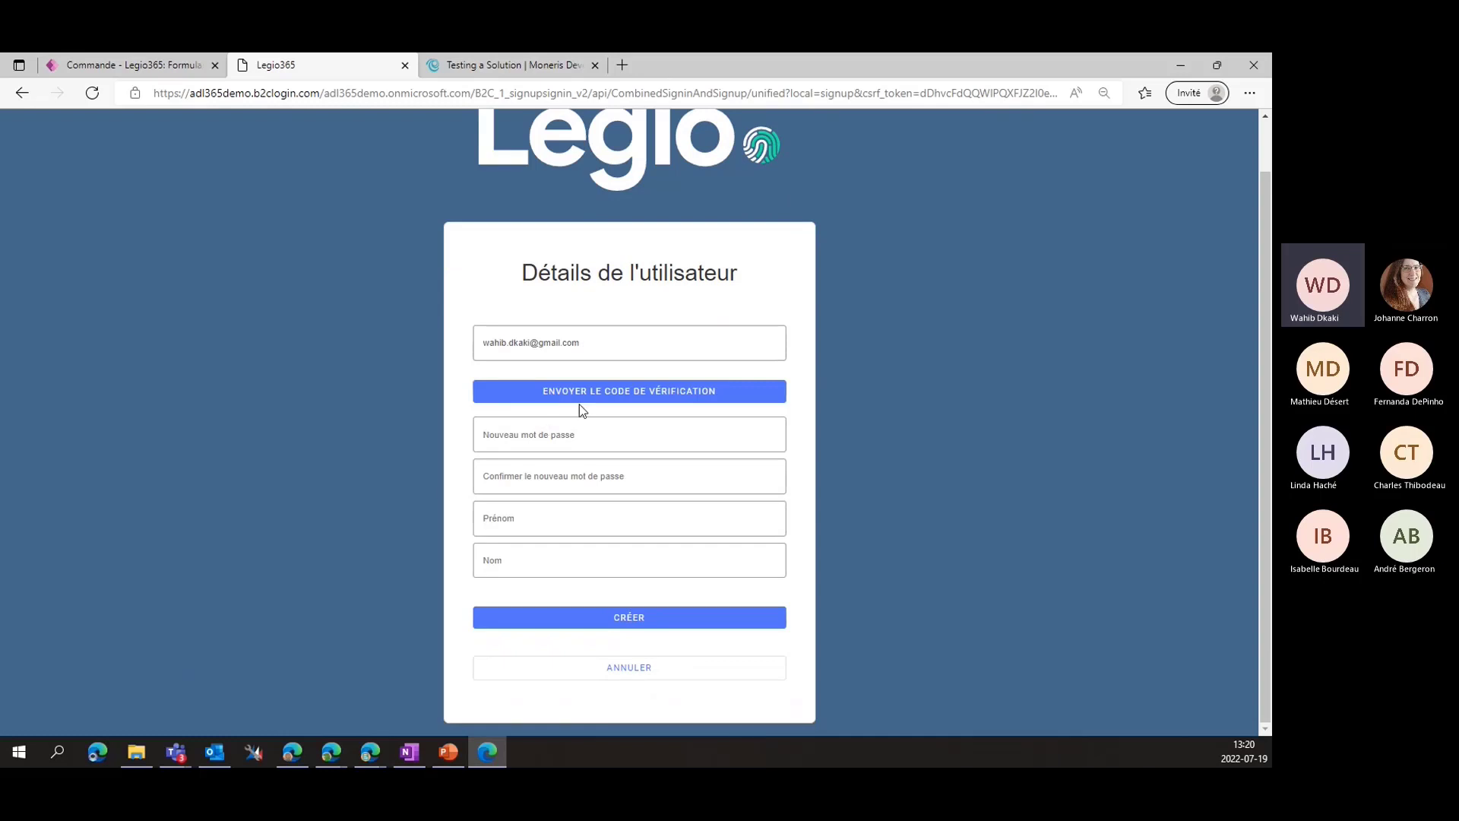
left_click(629, 390)
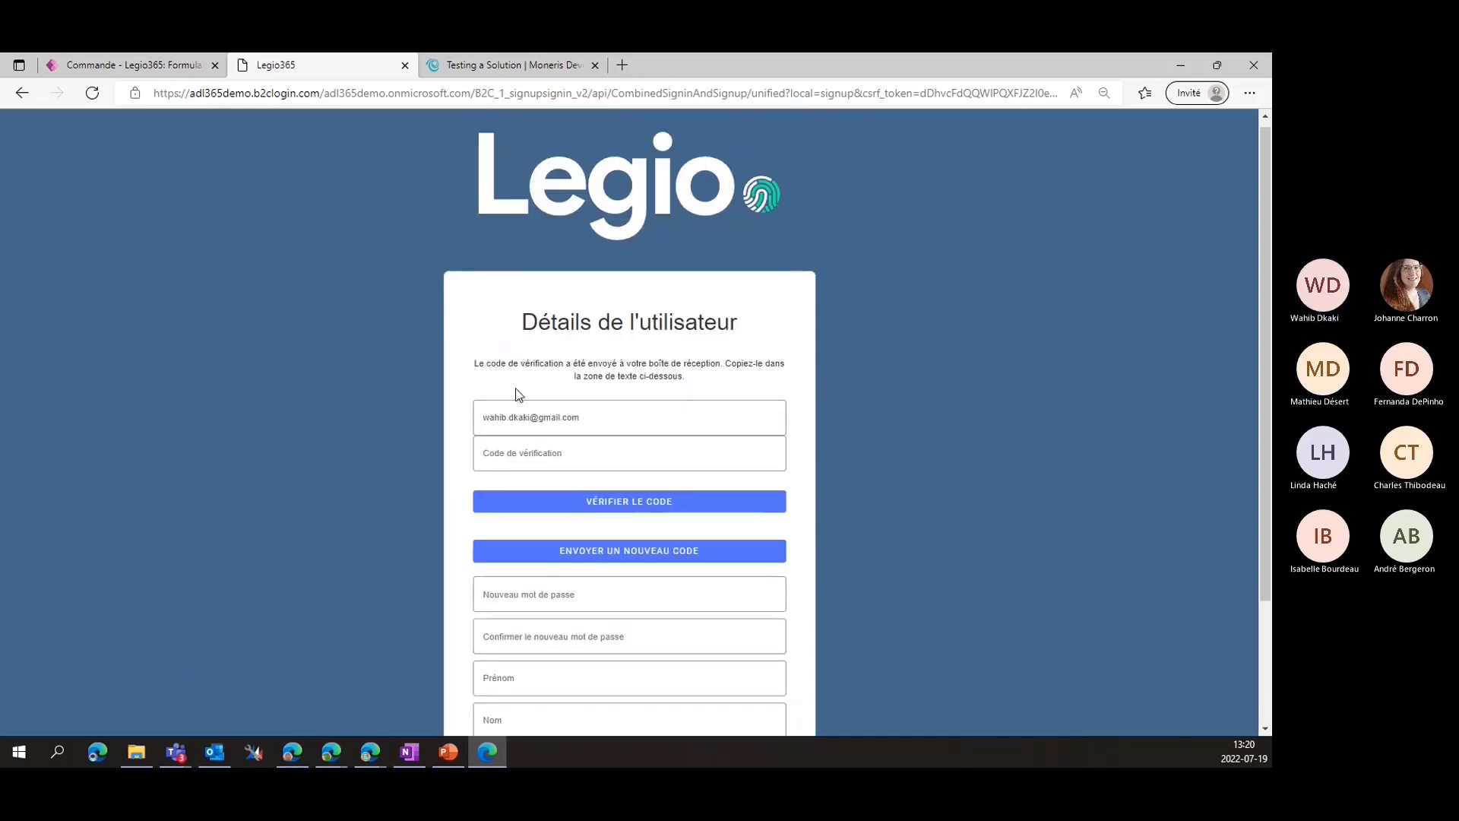
scroll(558, 423, "down", 1)
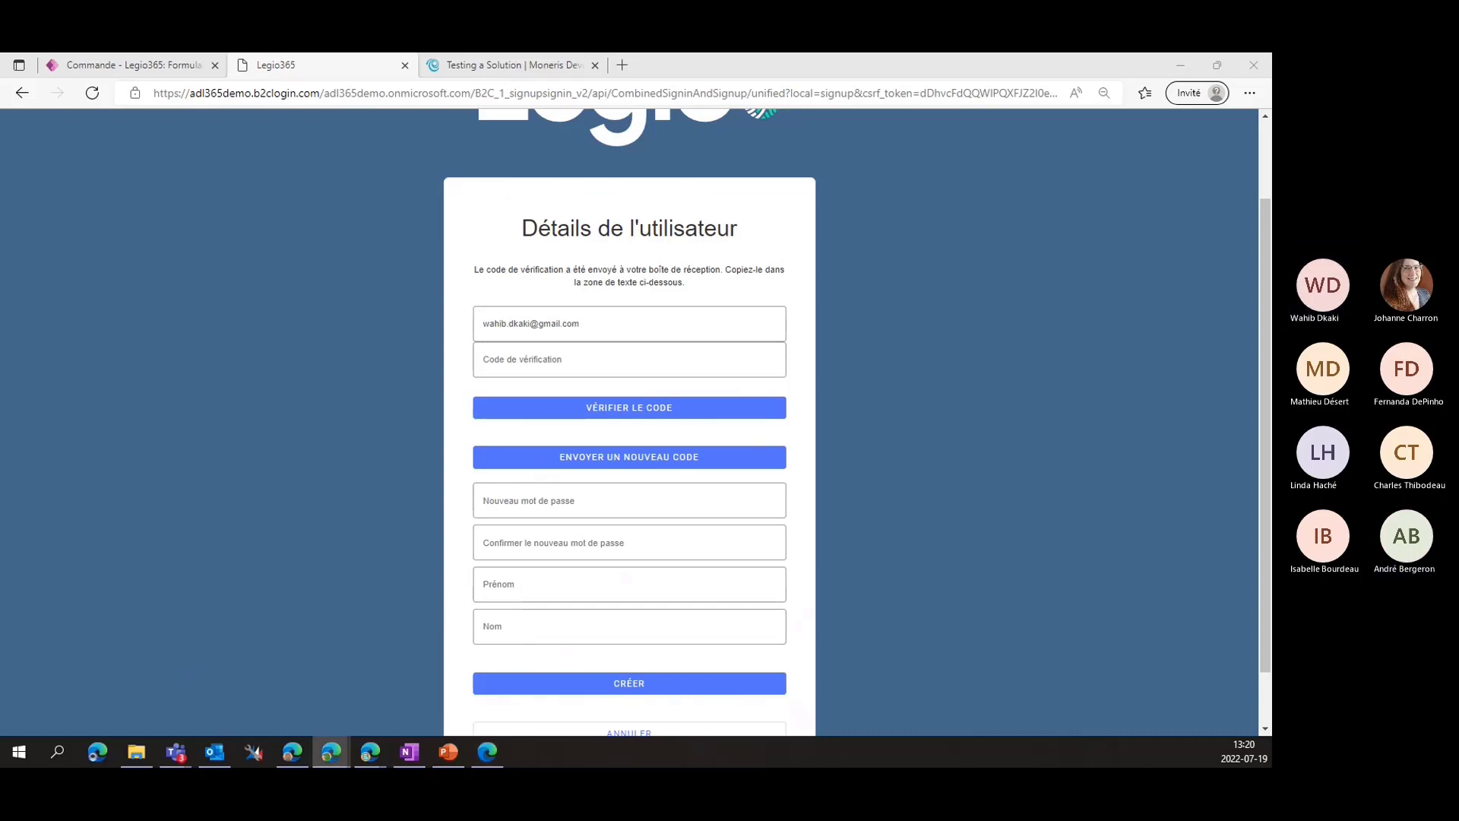
left_click(522, 359)
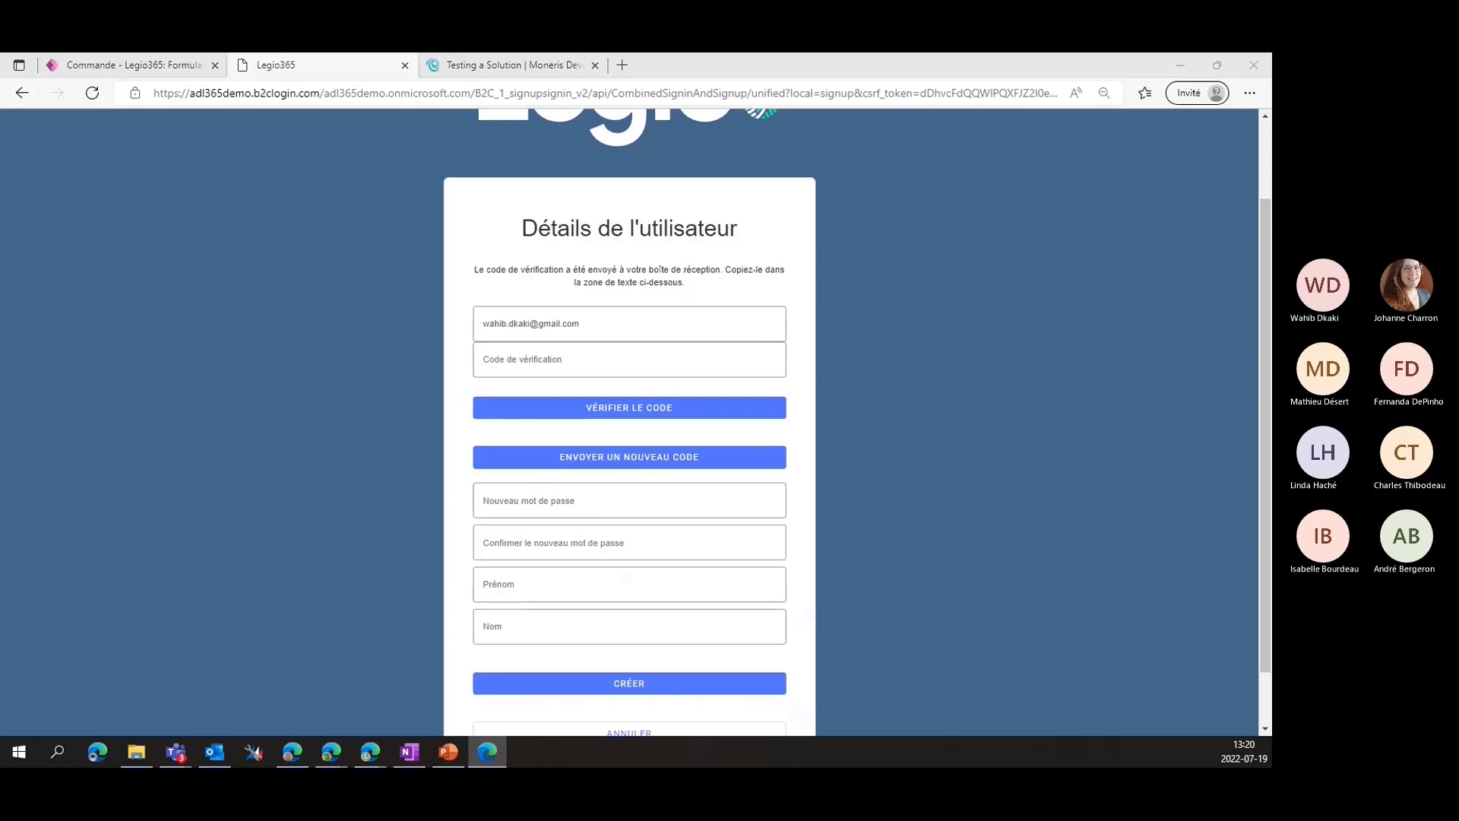
Paste the received verification code and verify the e-mail address
key("alt+Tab")
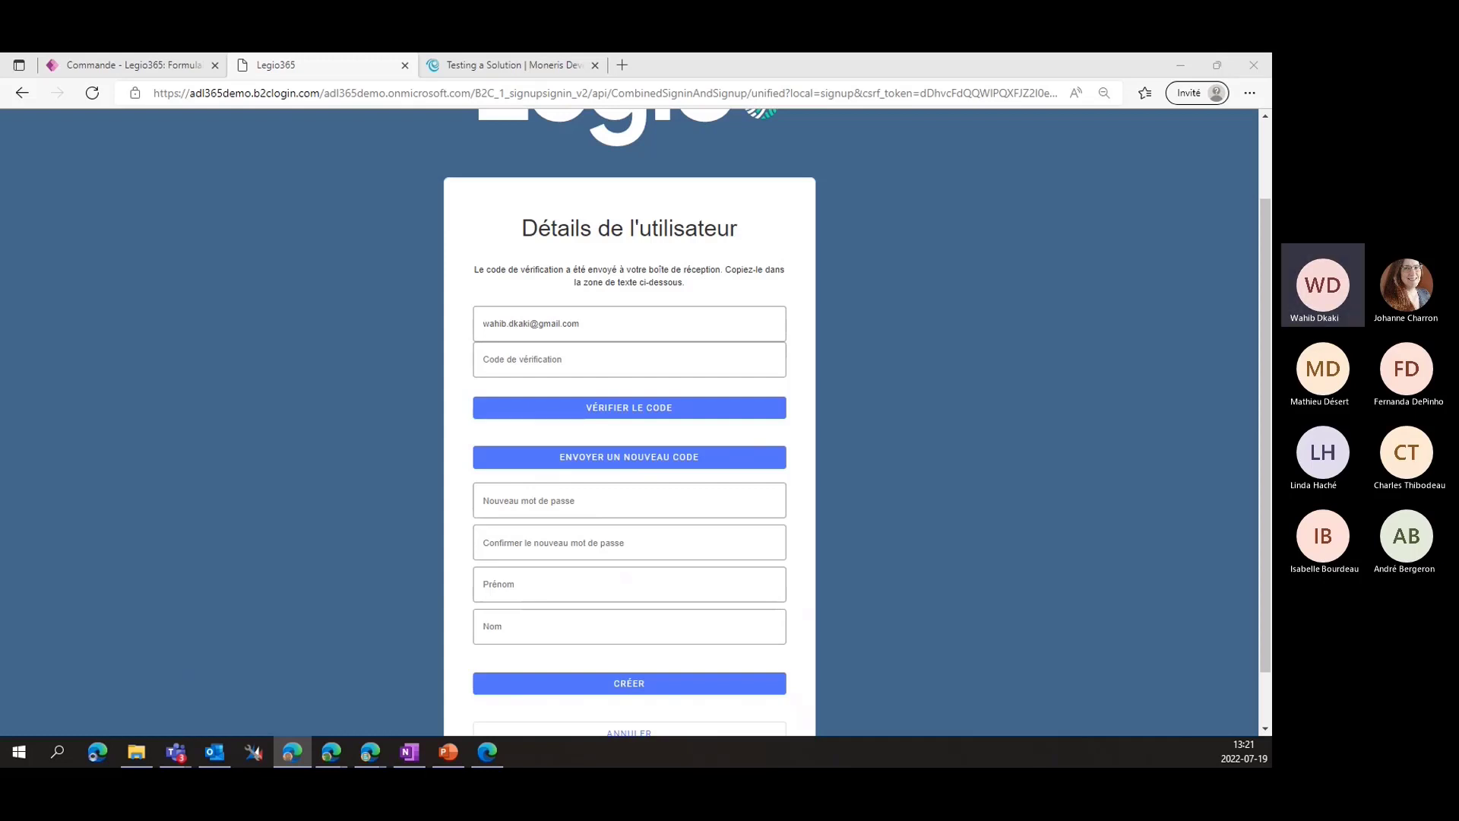
left_click(568, 357)
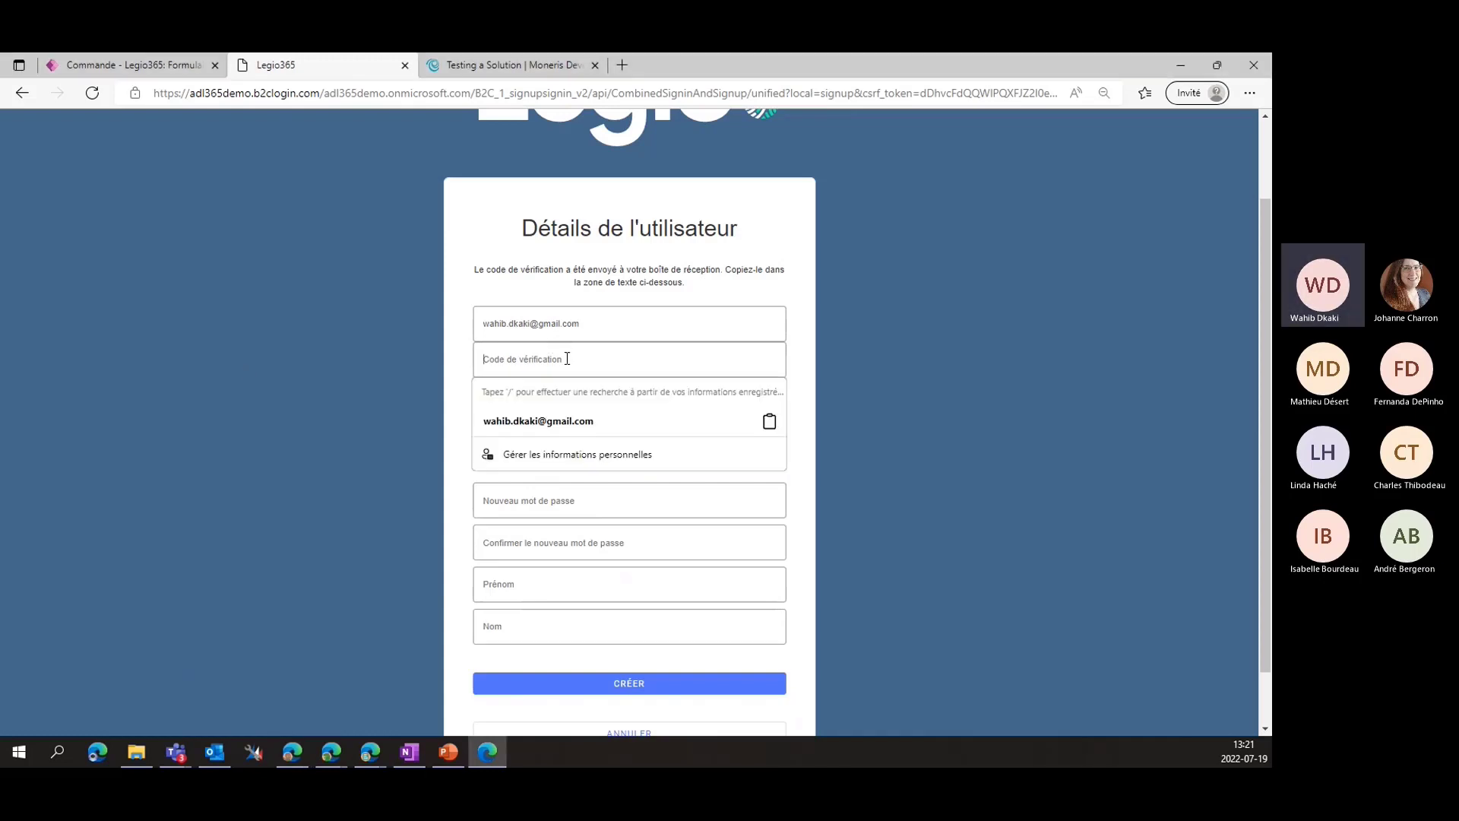
key("ctrl+v")
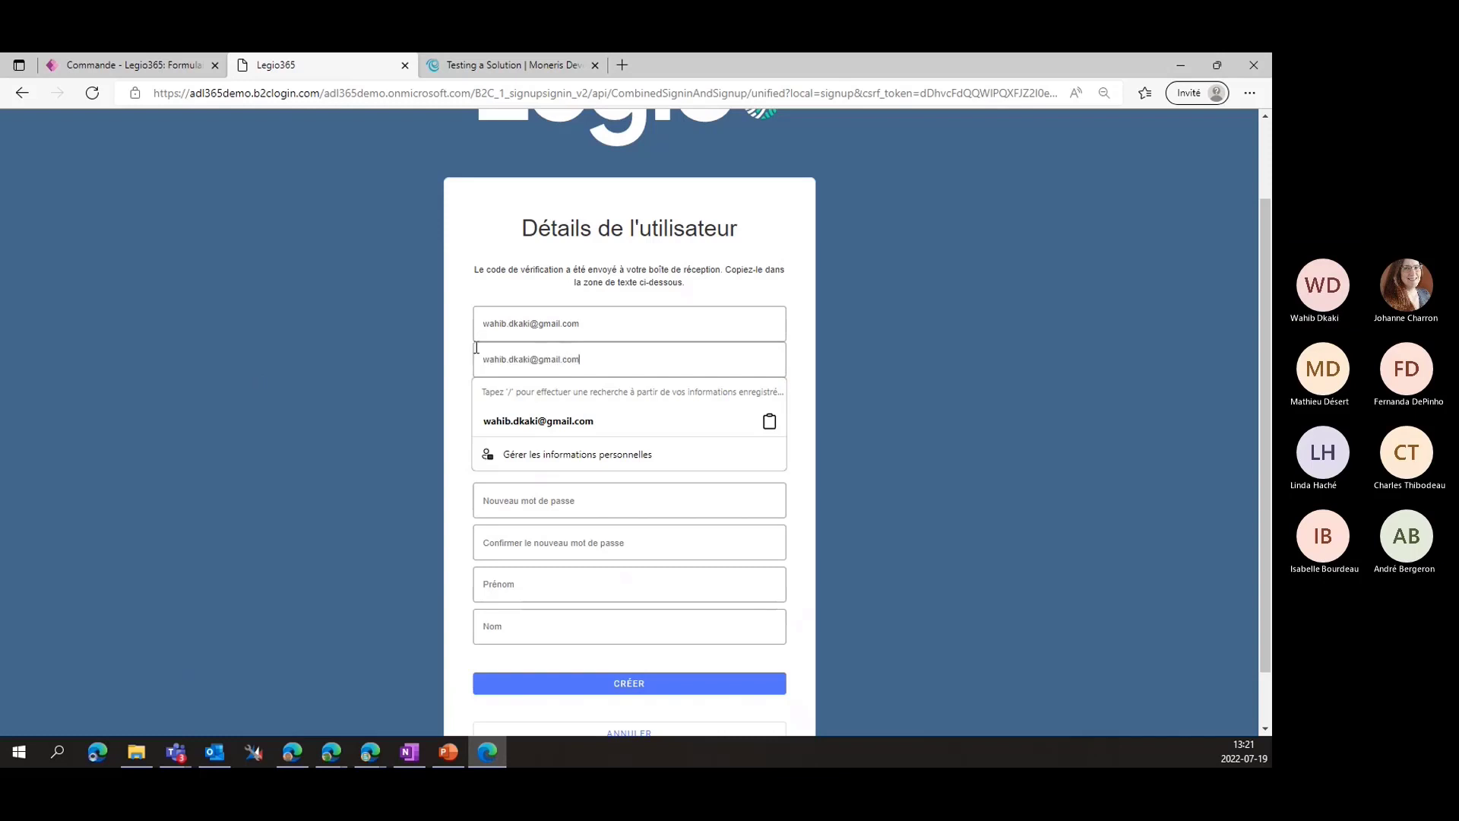
double_click(560, 356)
key("ctrl+a")
key("BackSpace")
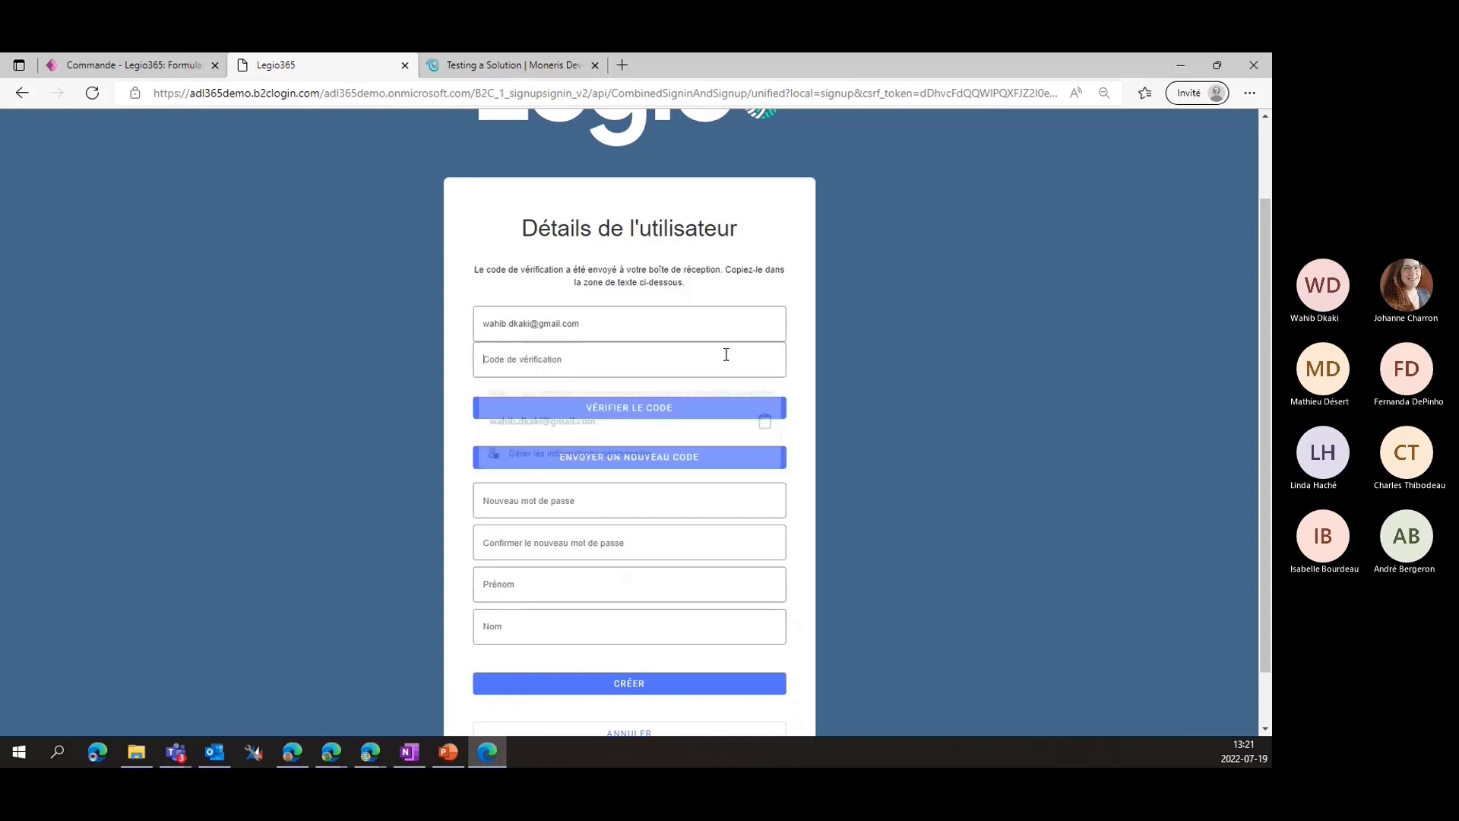
key("alt+Tab")
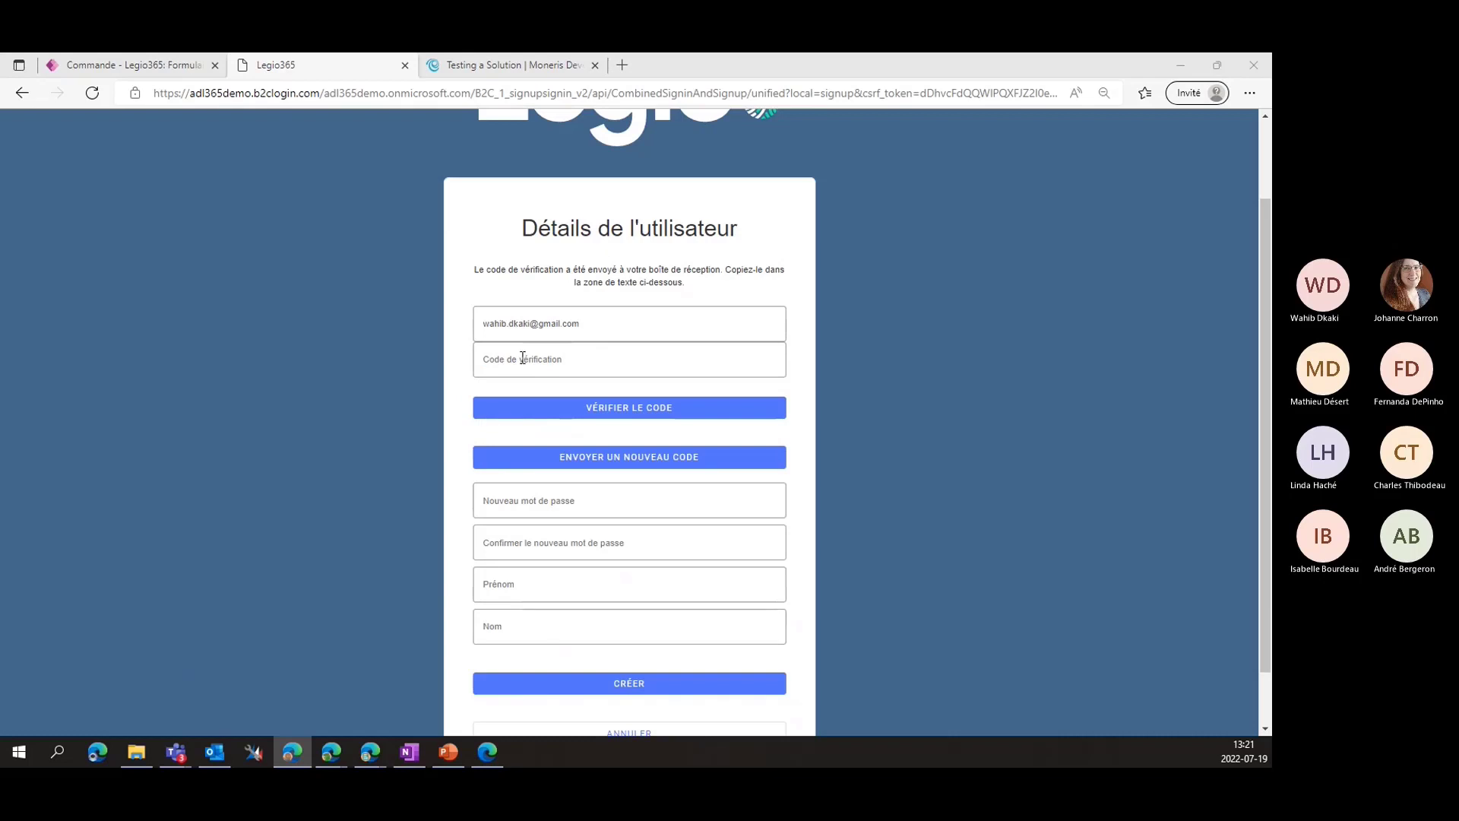
left_click(518, 363)
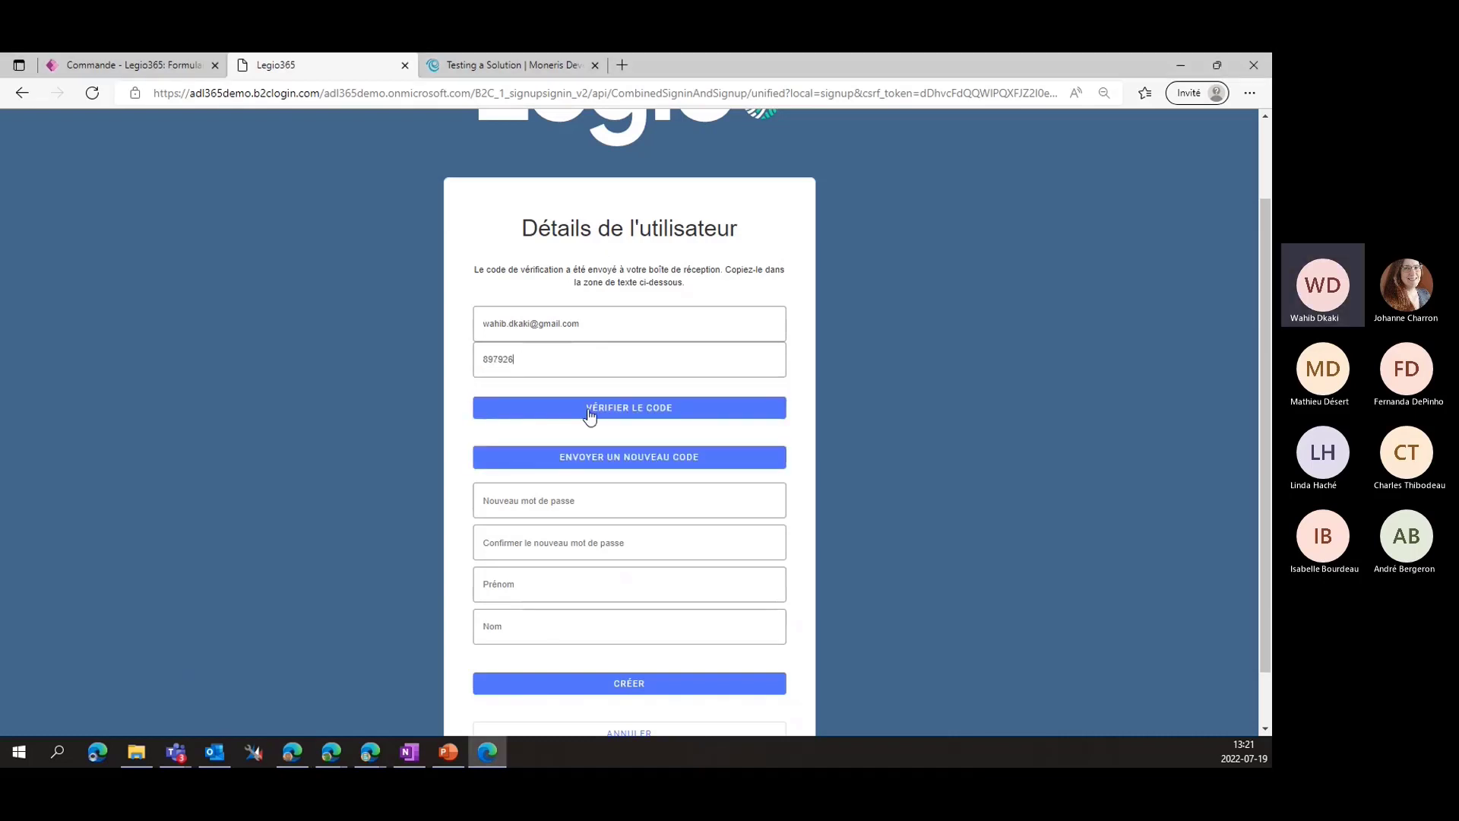
left_click(593, 412)
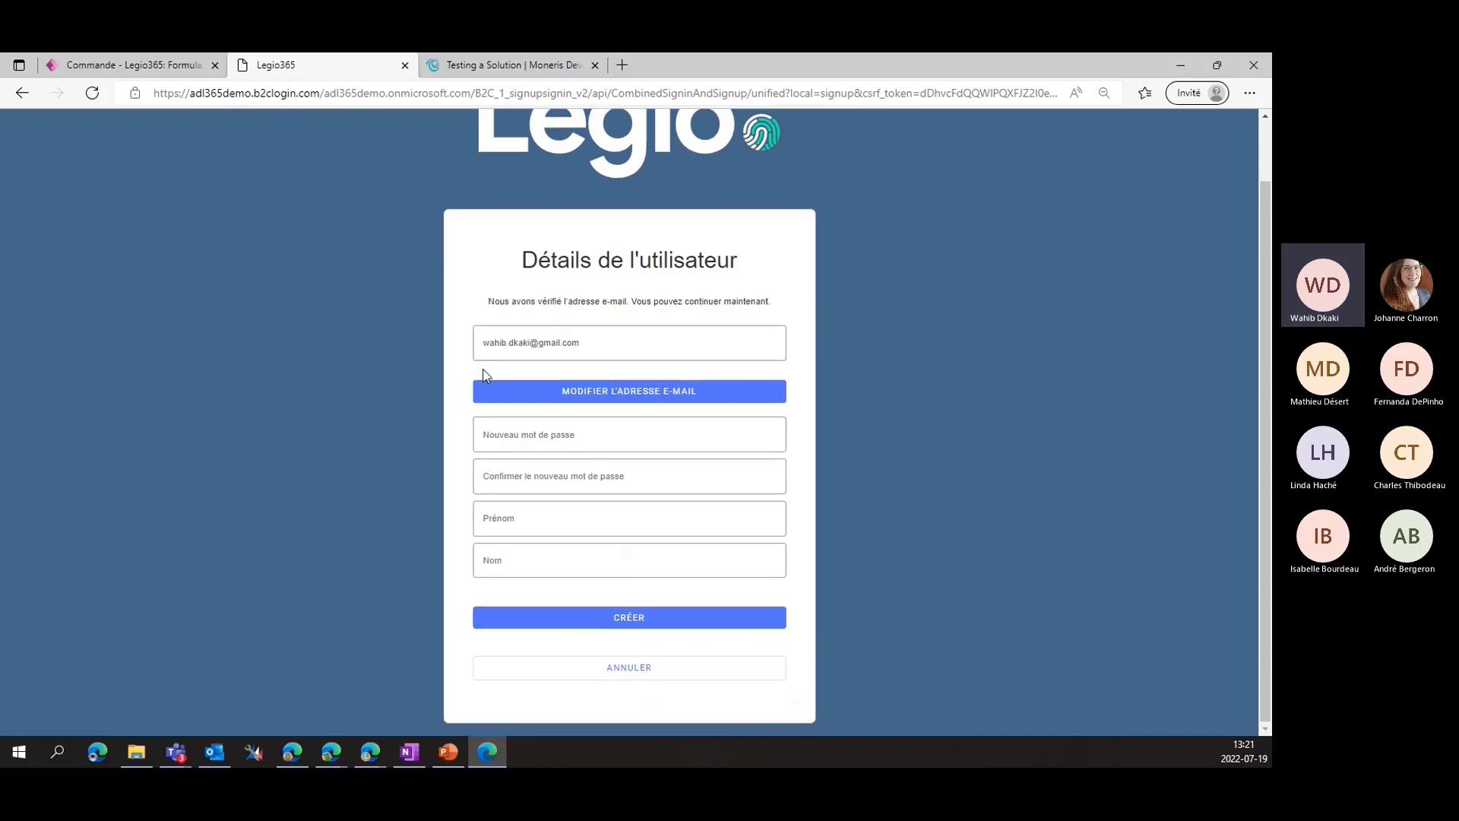
Enter and confirm the new password, then start typing the member's first and last names
scroll(486, 377, "down", 1)
left_click(528, 435)
type("*****")
key("Tab")
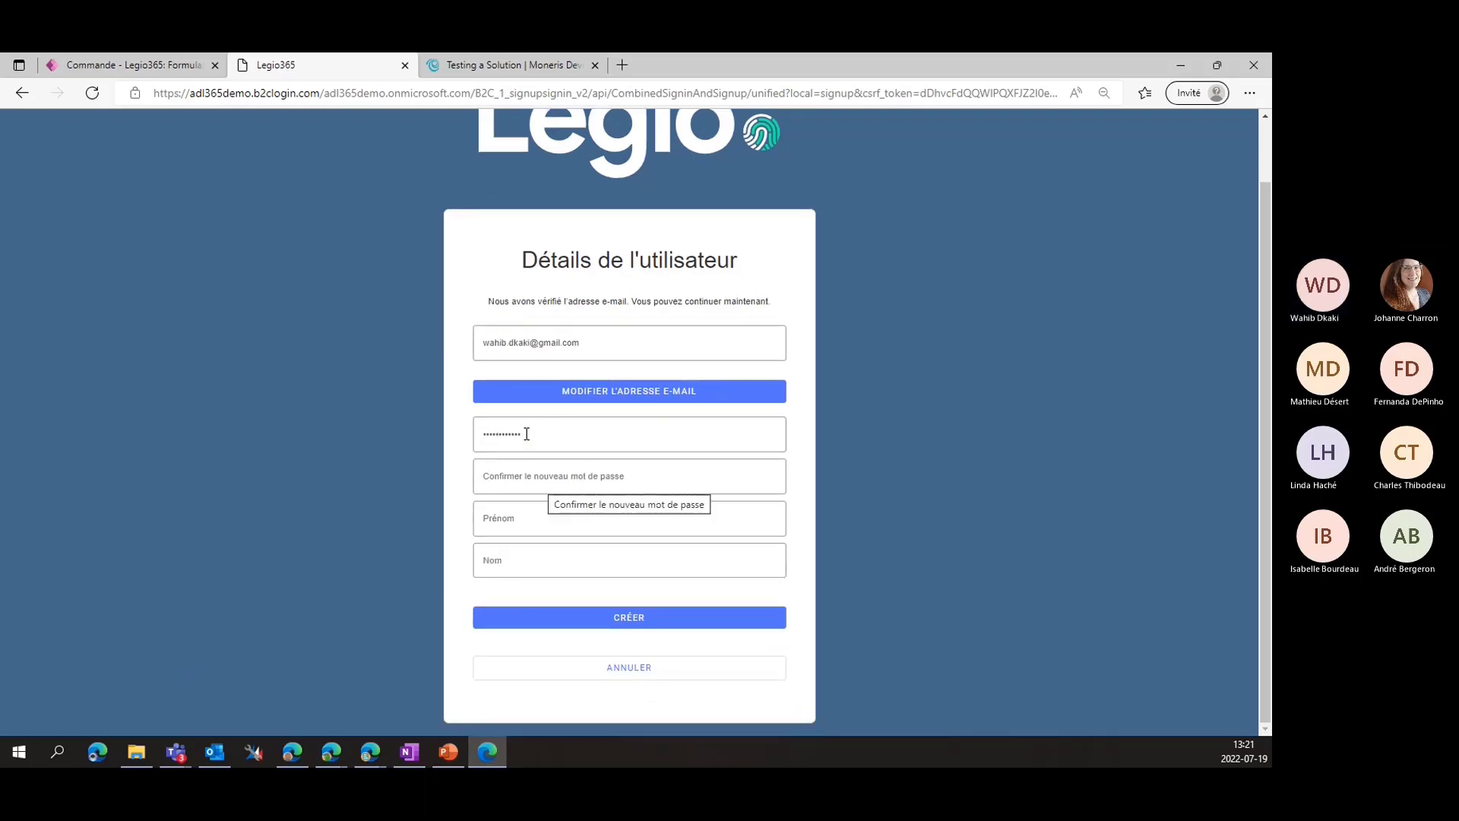
type("*")
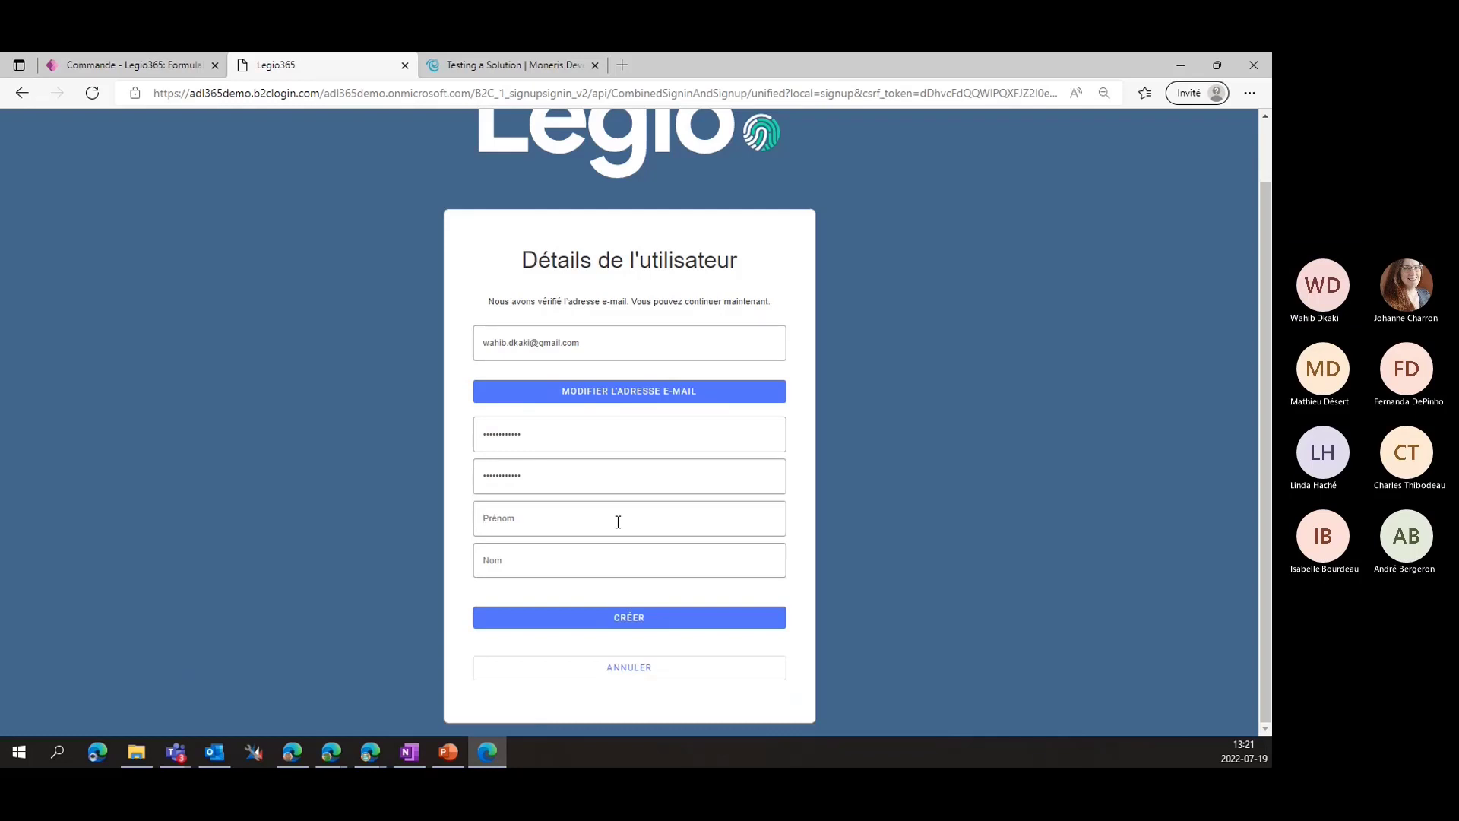
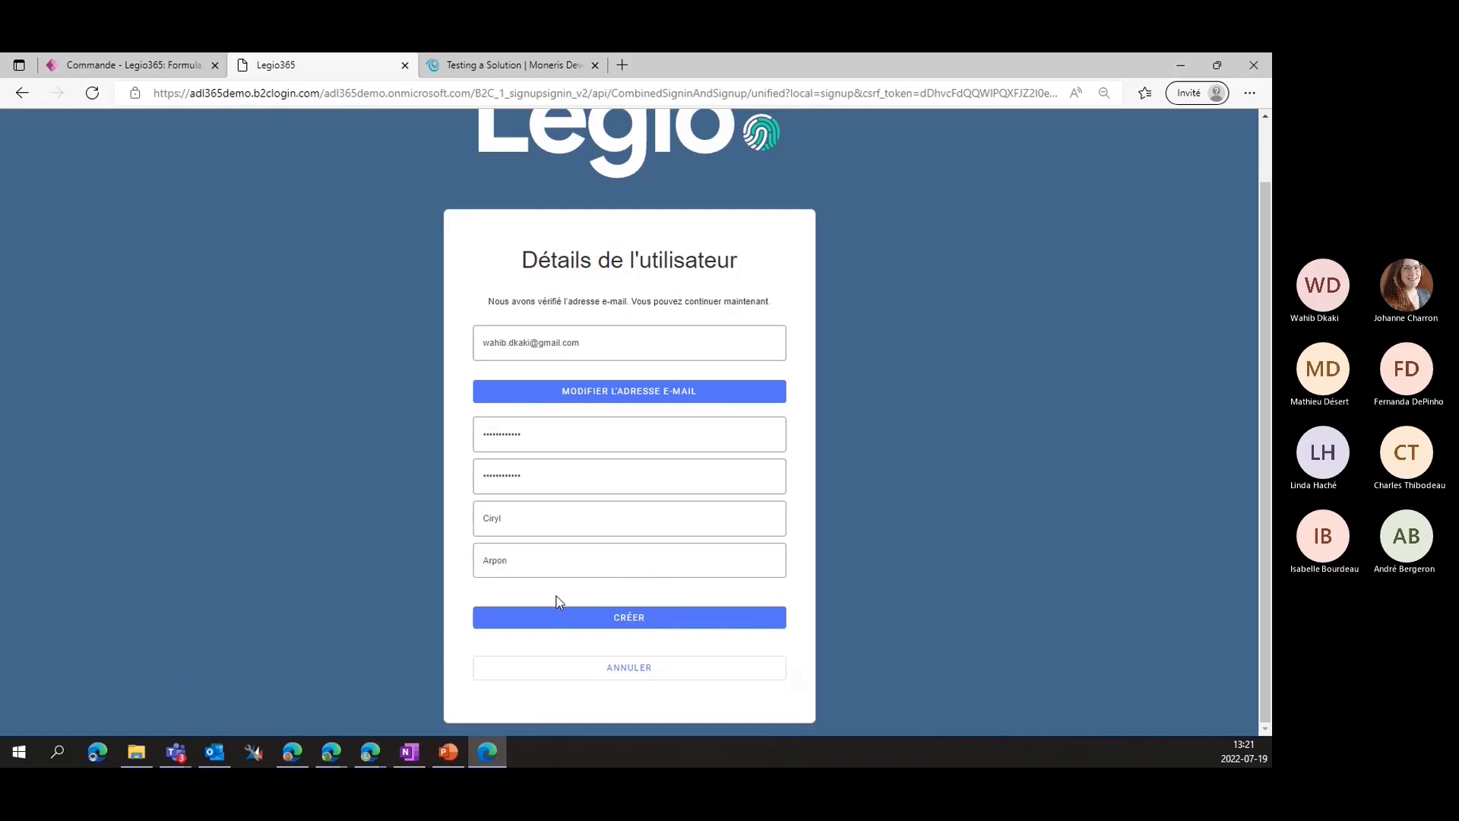
Submit with CRÉER and browse the new member's portal home page sections
left_click(614, 630)
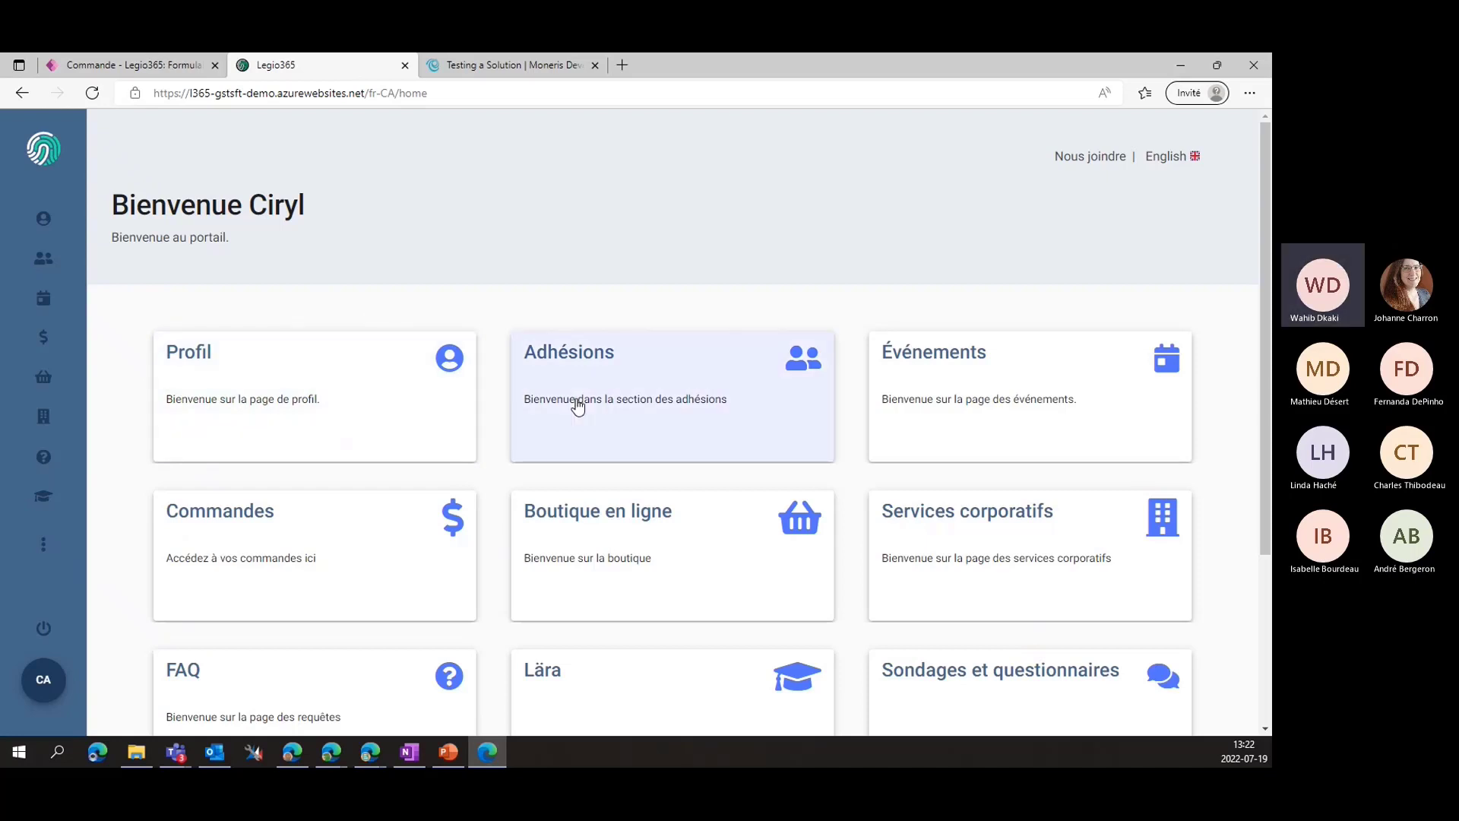
scroll(599, 408, "down", 1)
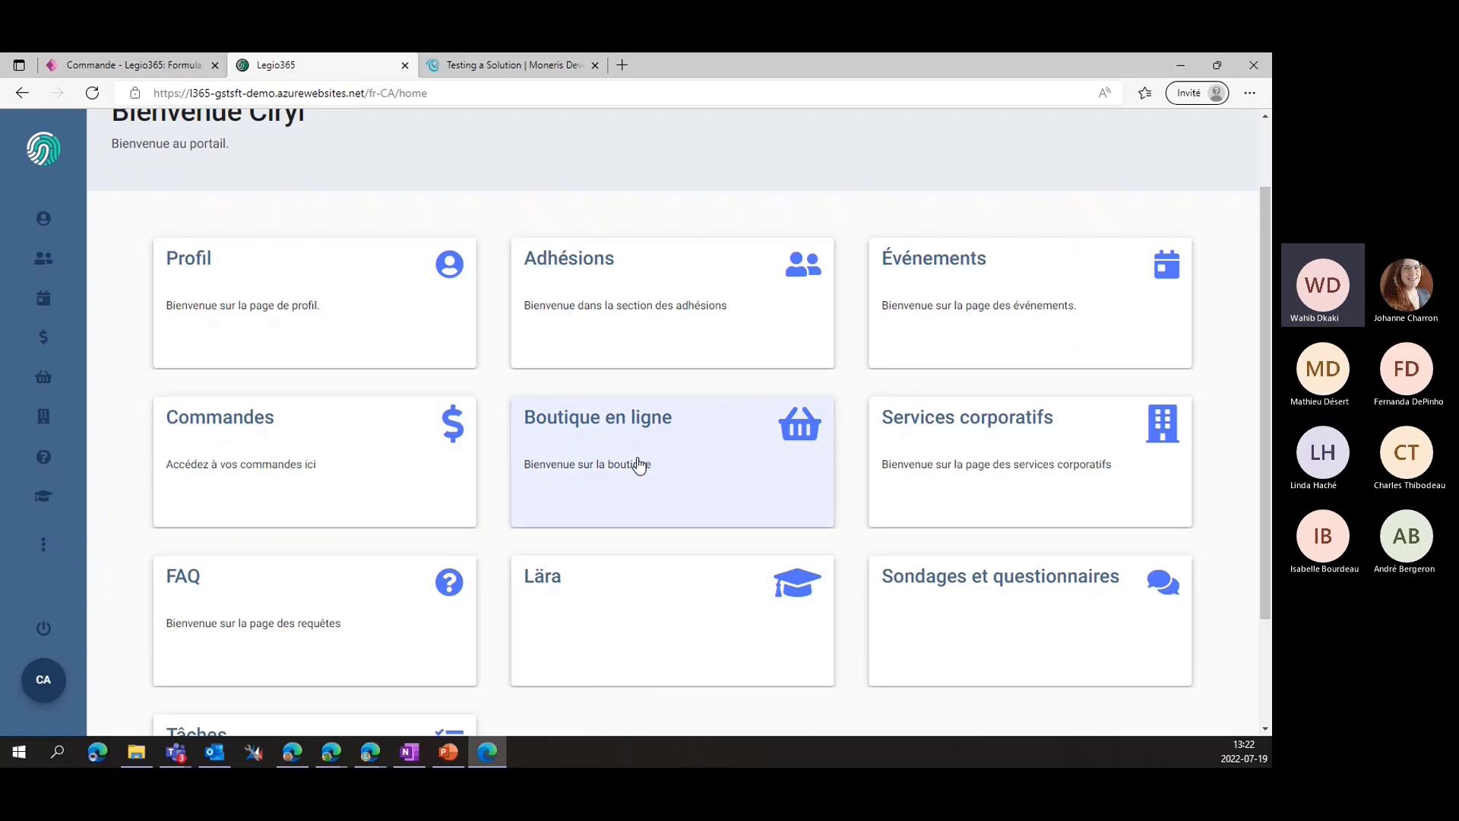
scroll(638, 465, "down", 1)
scroll(637, 463, "up", 1)
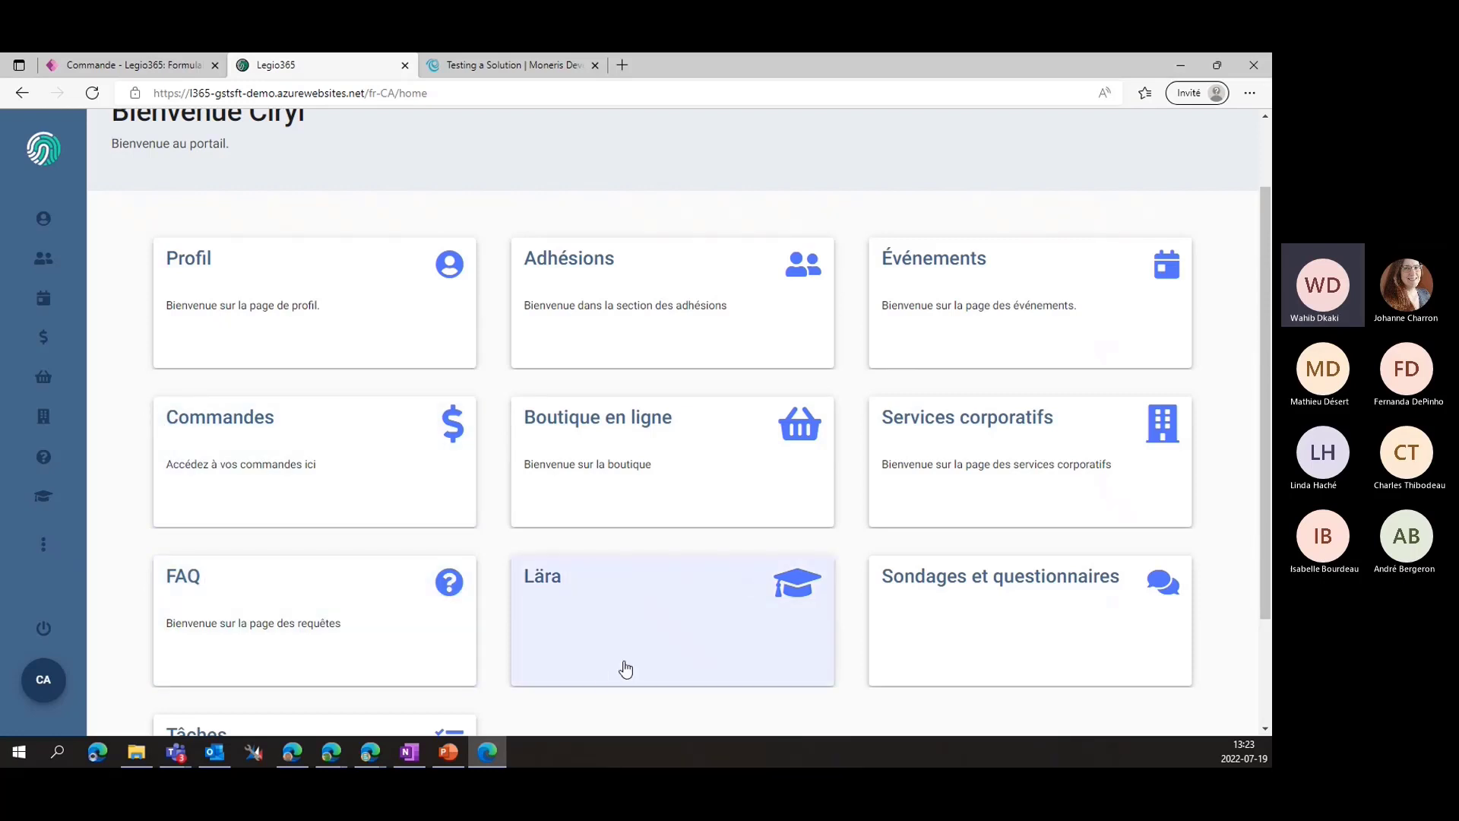
scroll(625, 668, "down", 1)
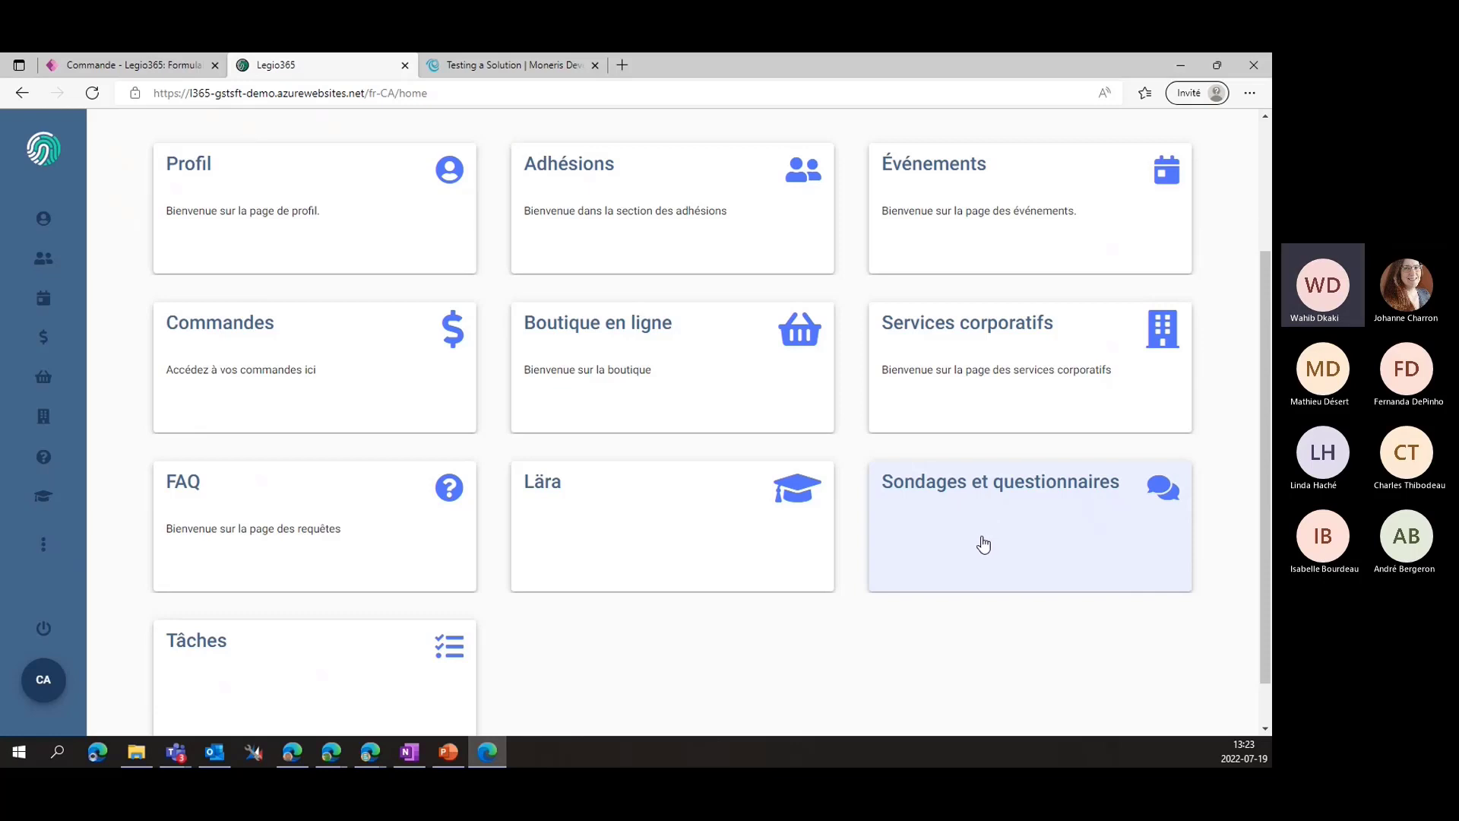
scroll(860, 639, "down", 1)
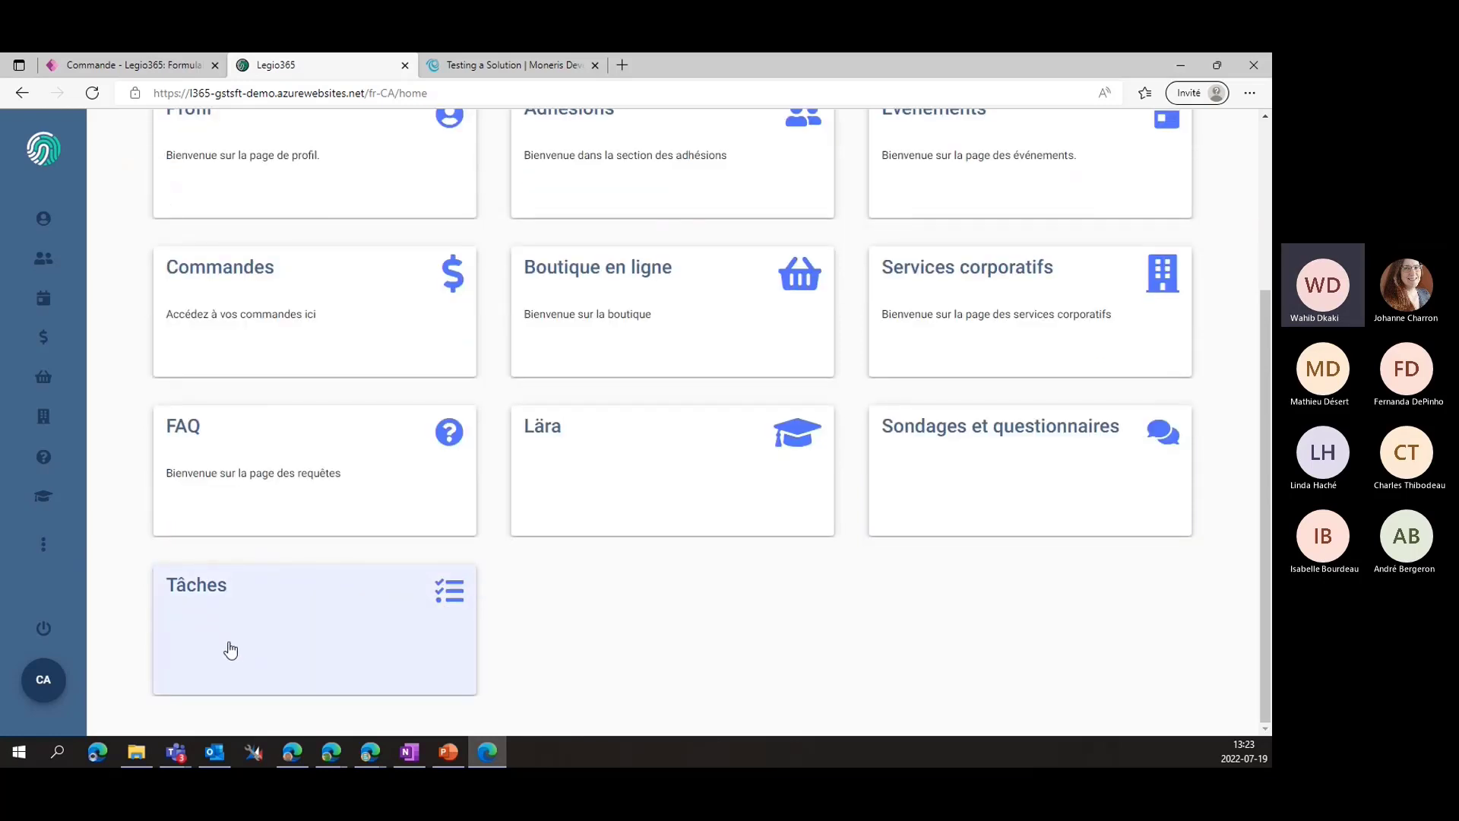
scroll(693, 604, "up", 4)
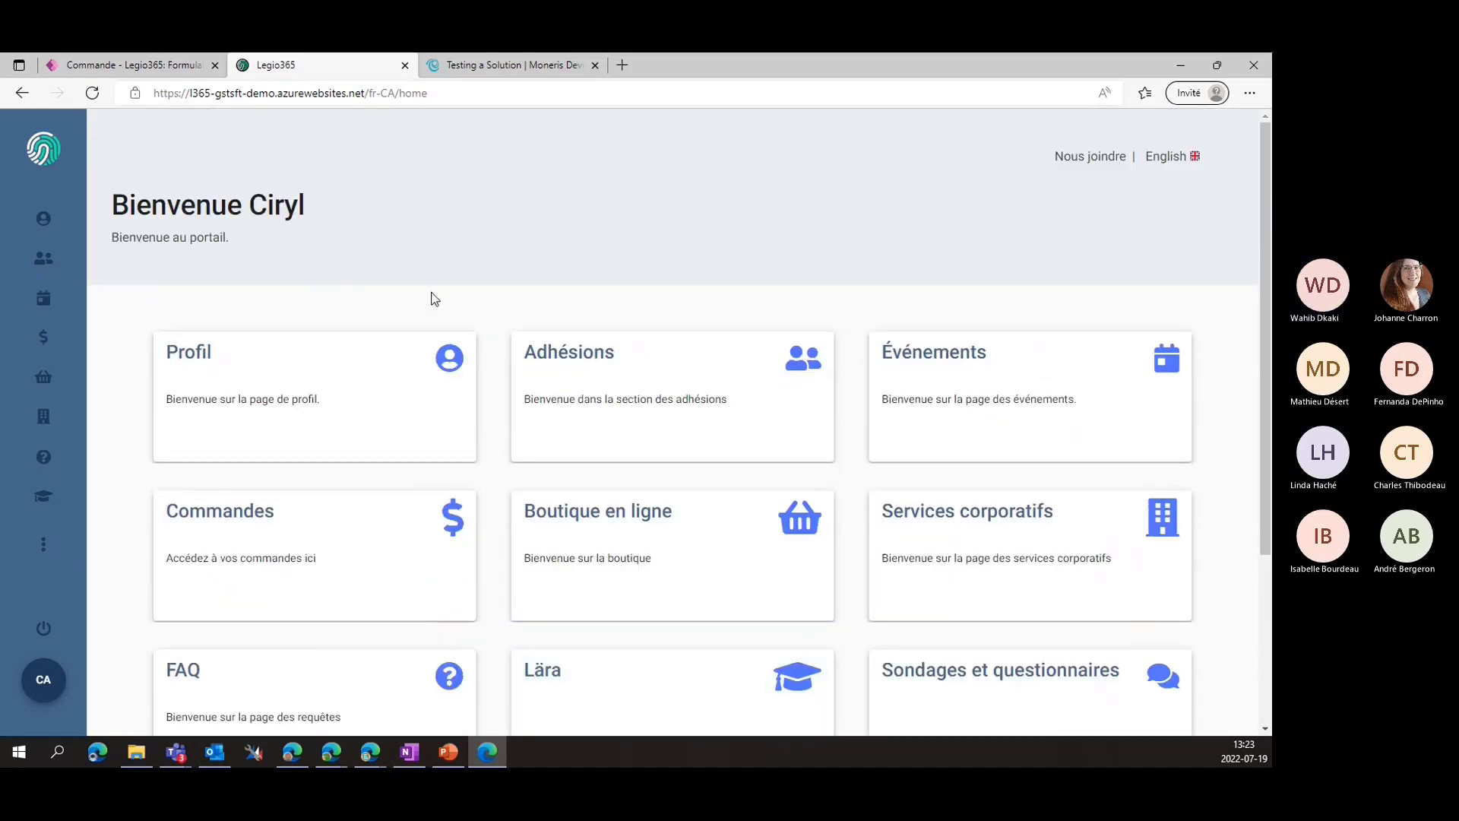
left_click(227, 397)
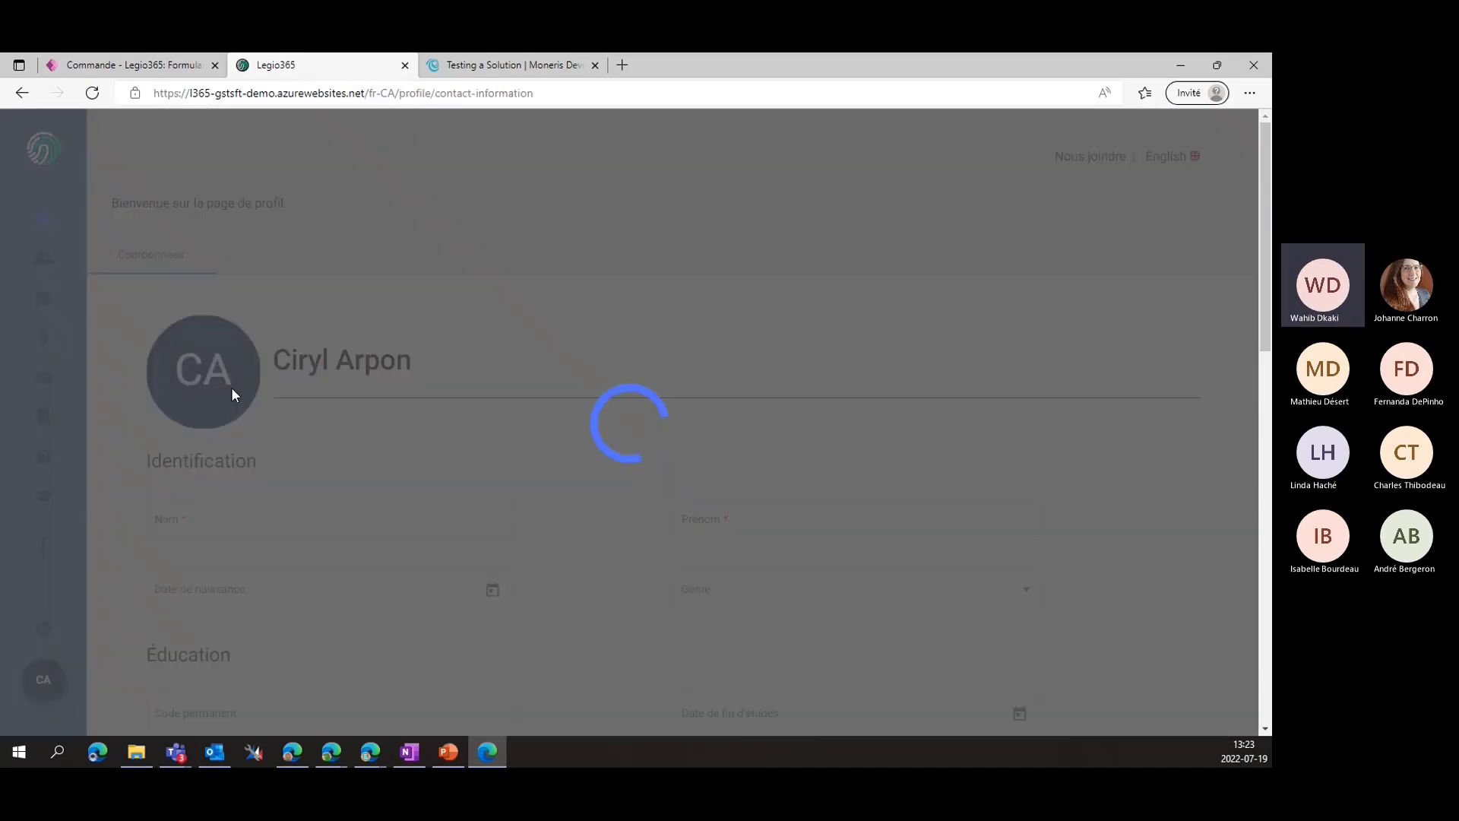
scroll(410, 346, "down", 3)
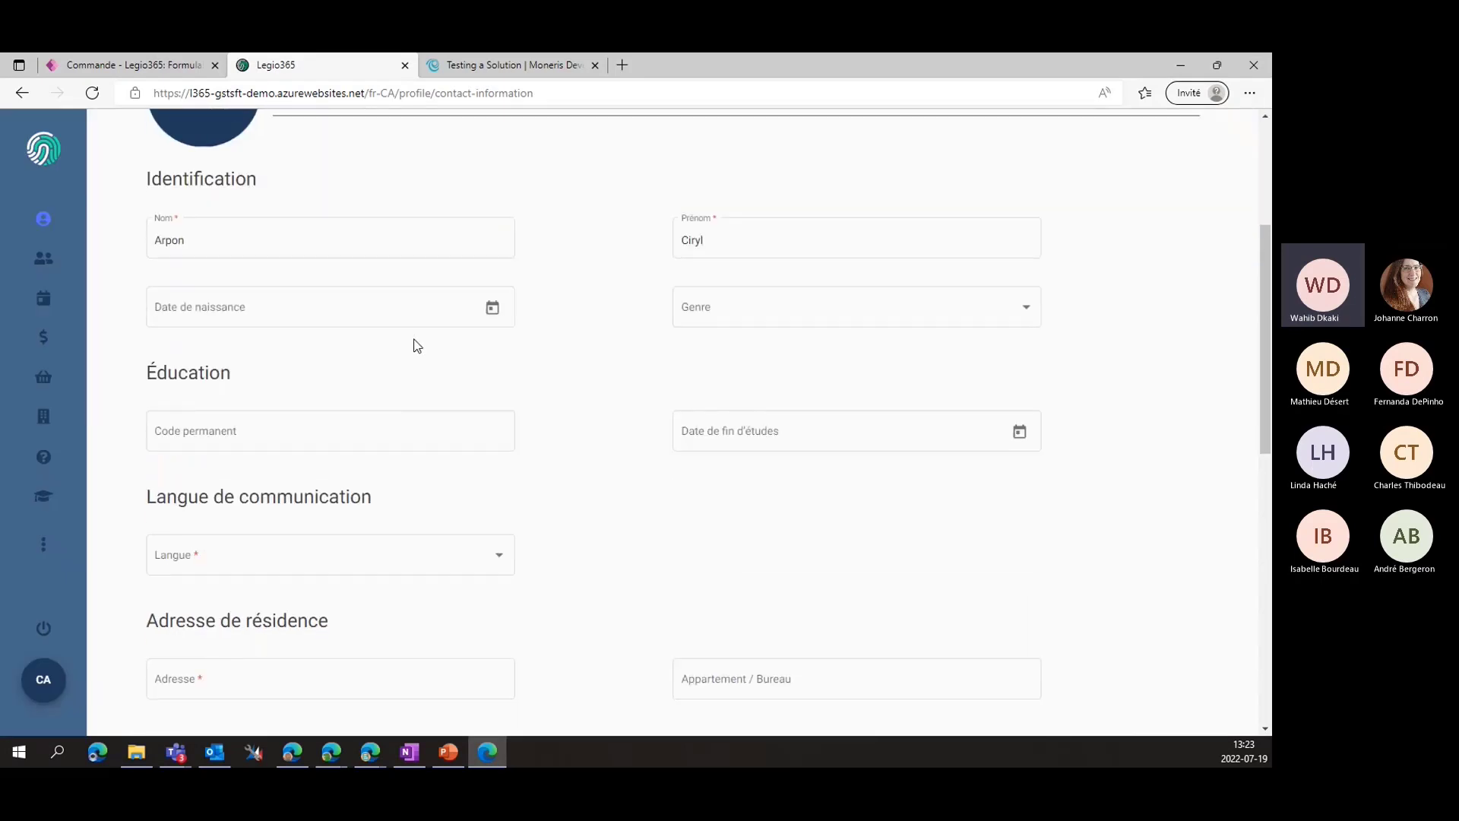
scroll(574, 310, "up", 1)
left_click(492, 408)
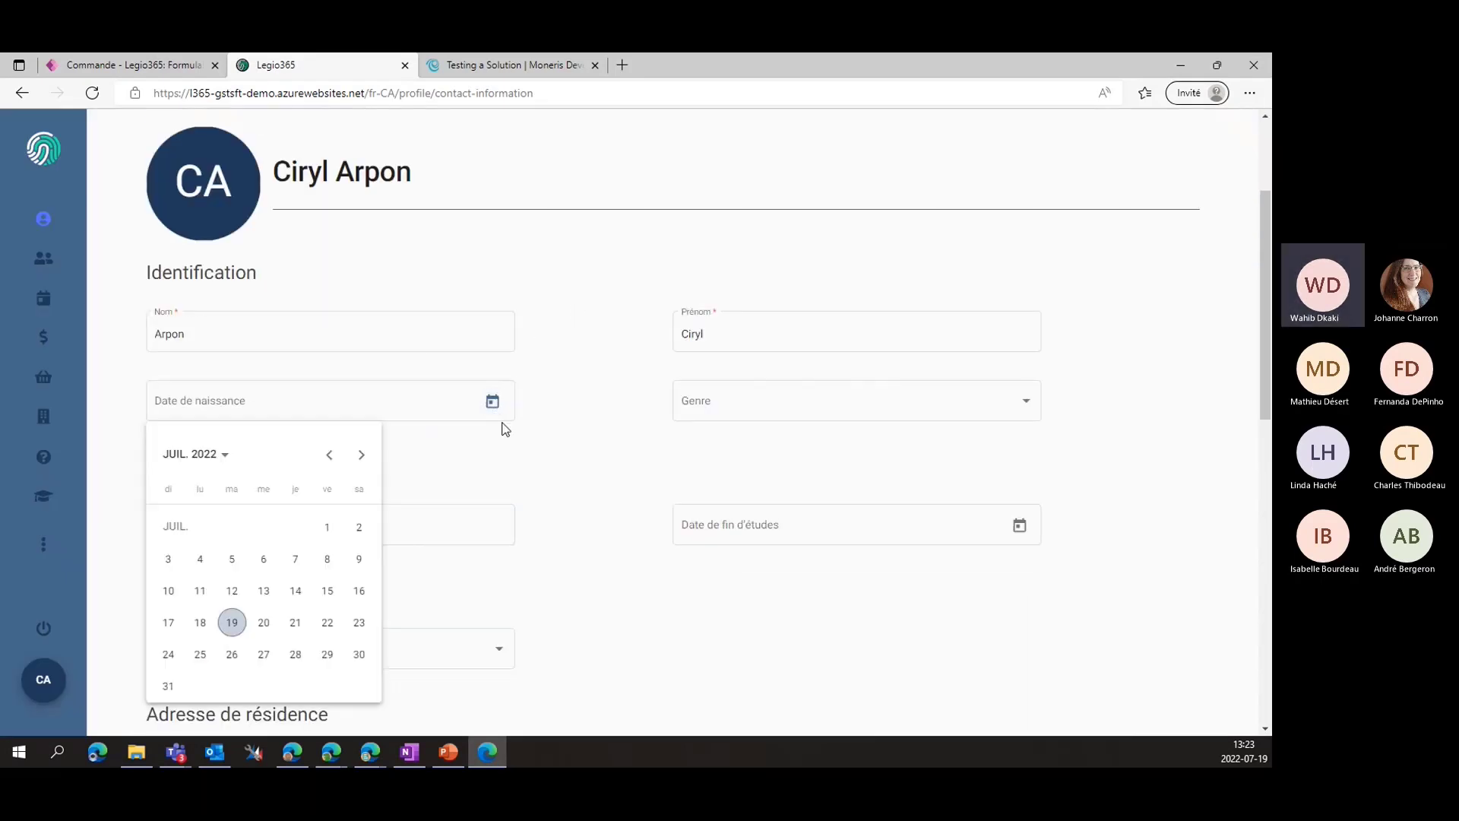
left_click(199, 454)
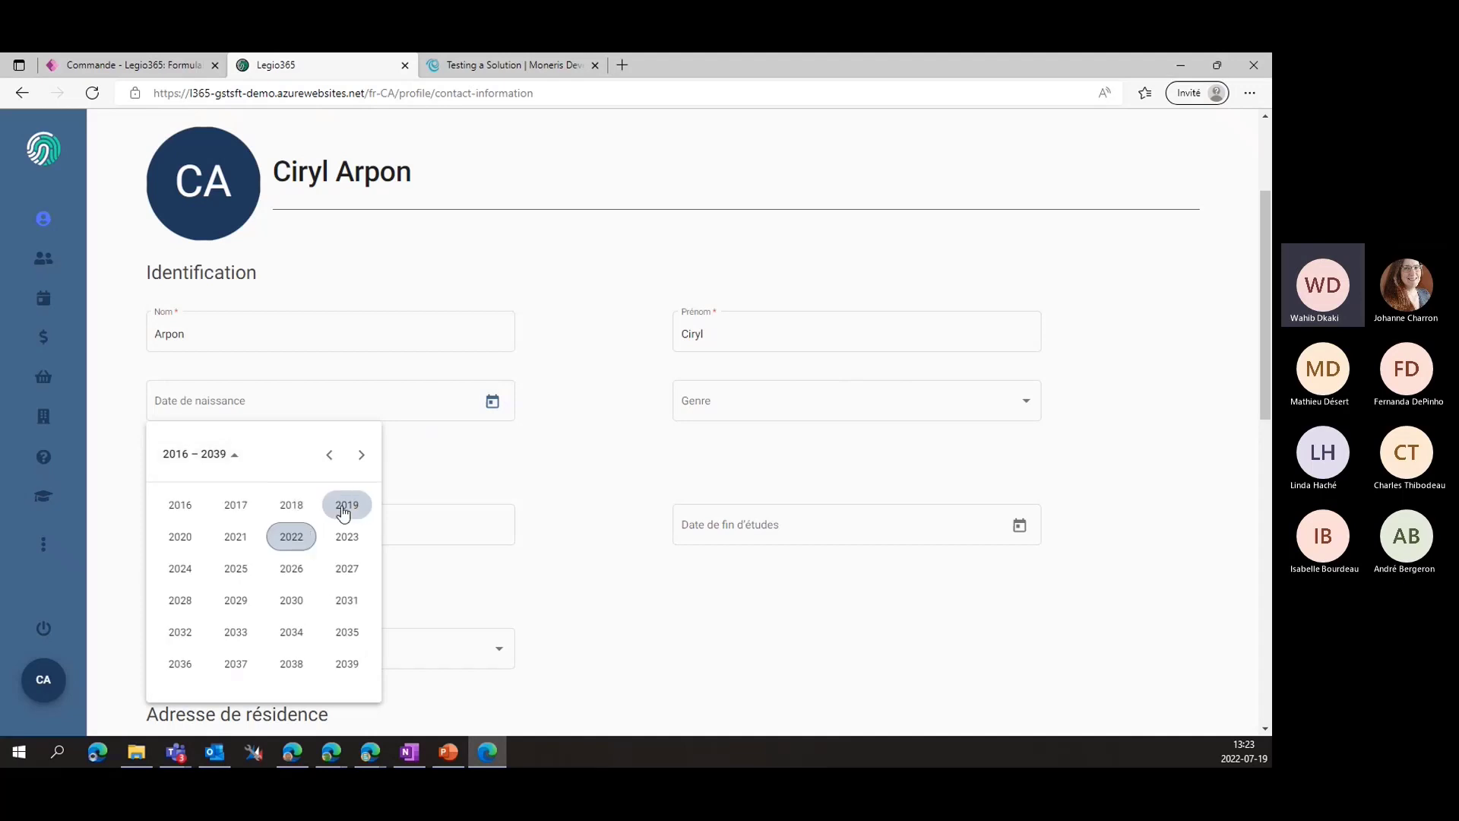
left_click(330, 455)
left_click(330, 456)
left_click(330, 455)
left_click(362, 454)
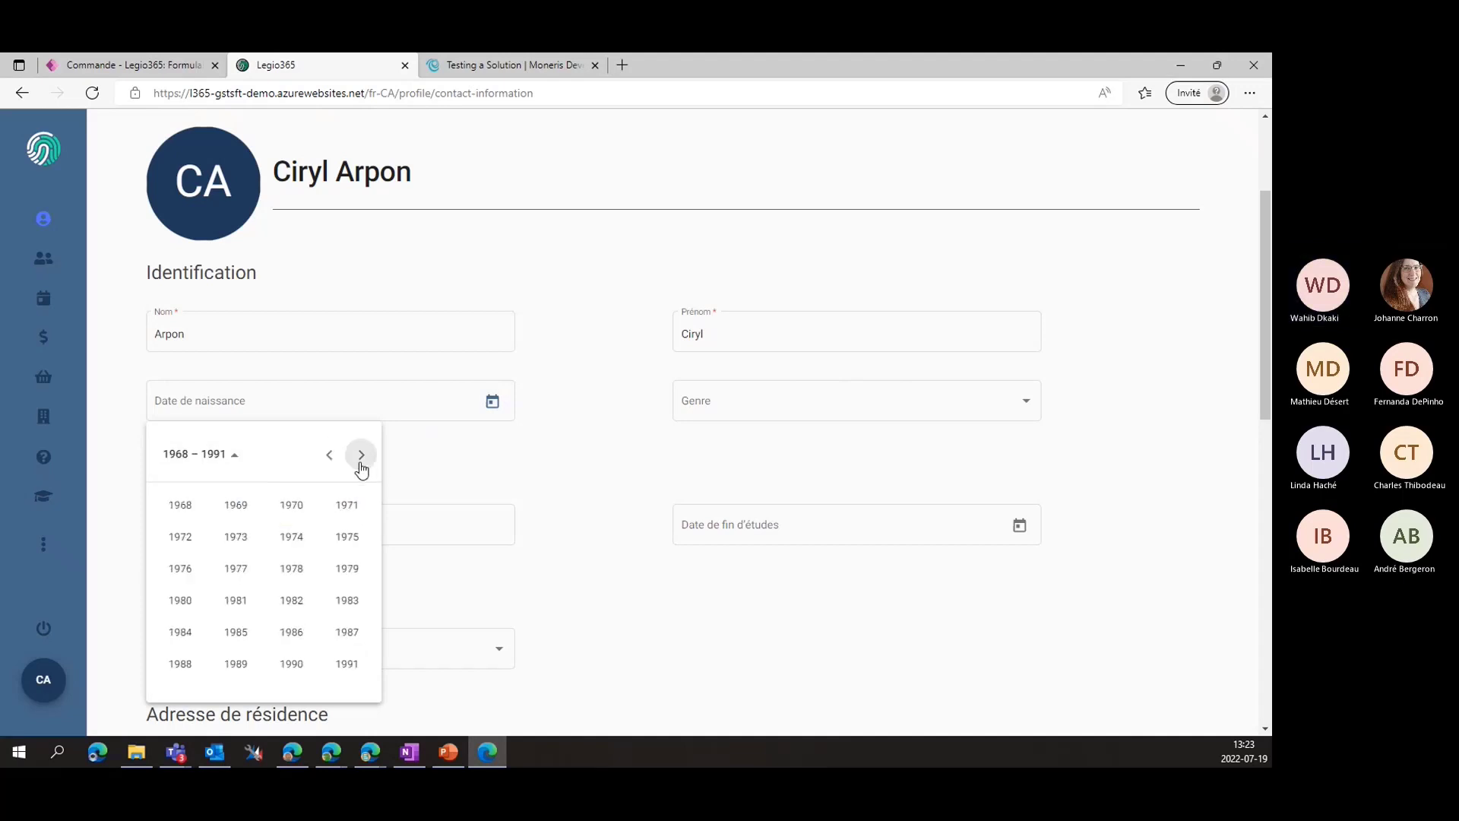
left_click(252, 645)
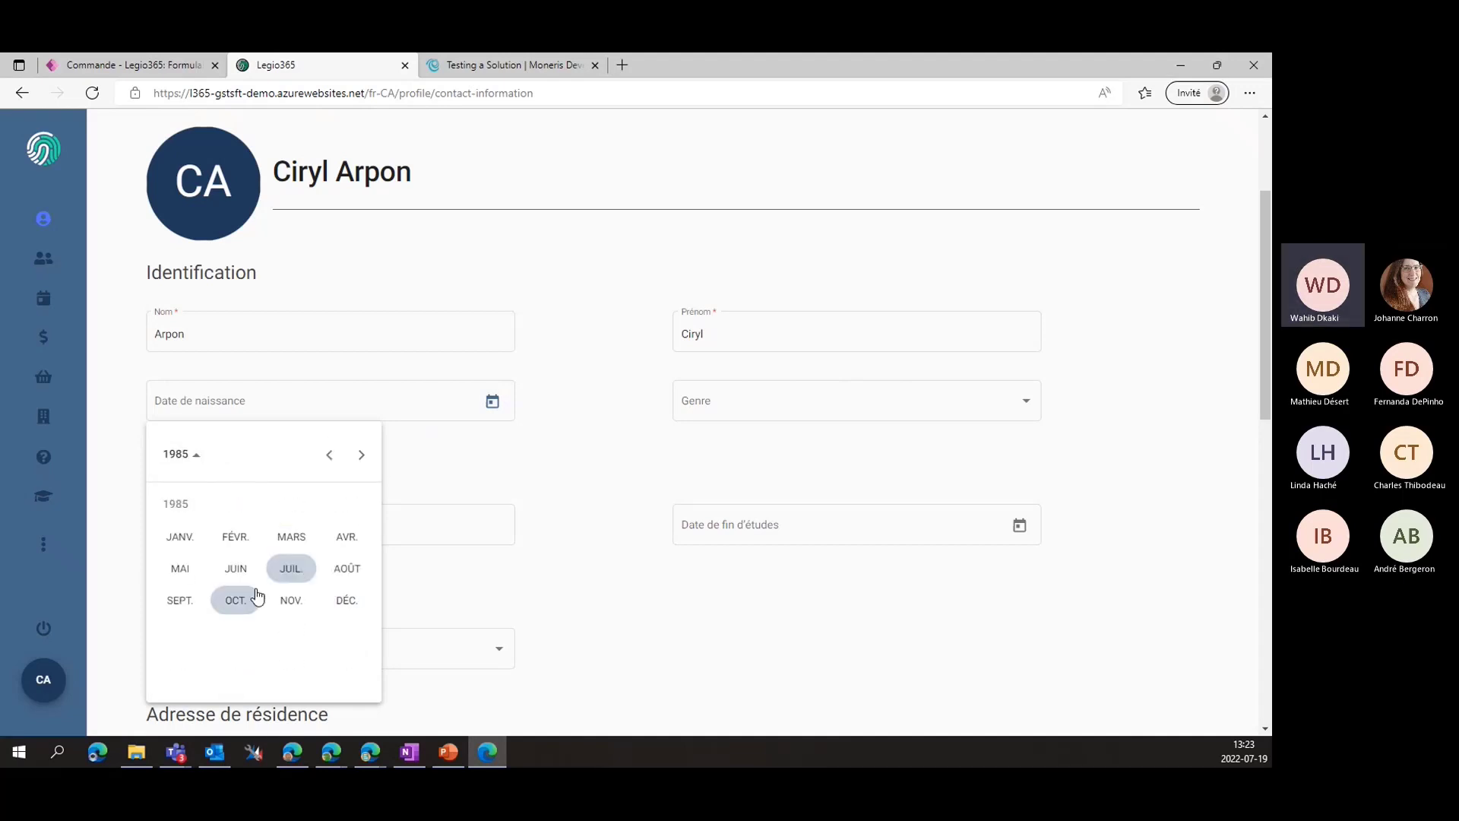
left_click(236, 571)
left_click(231, 566)
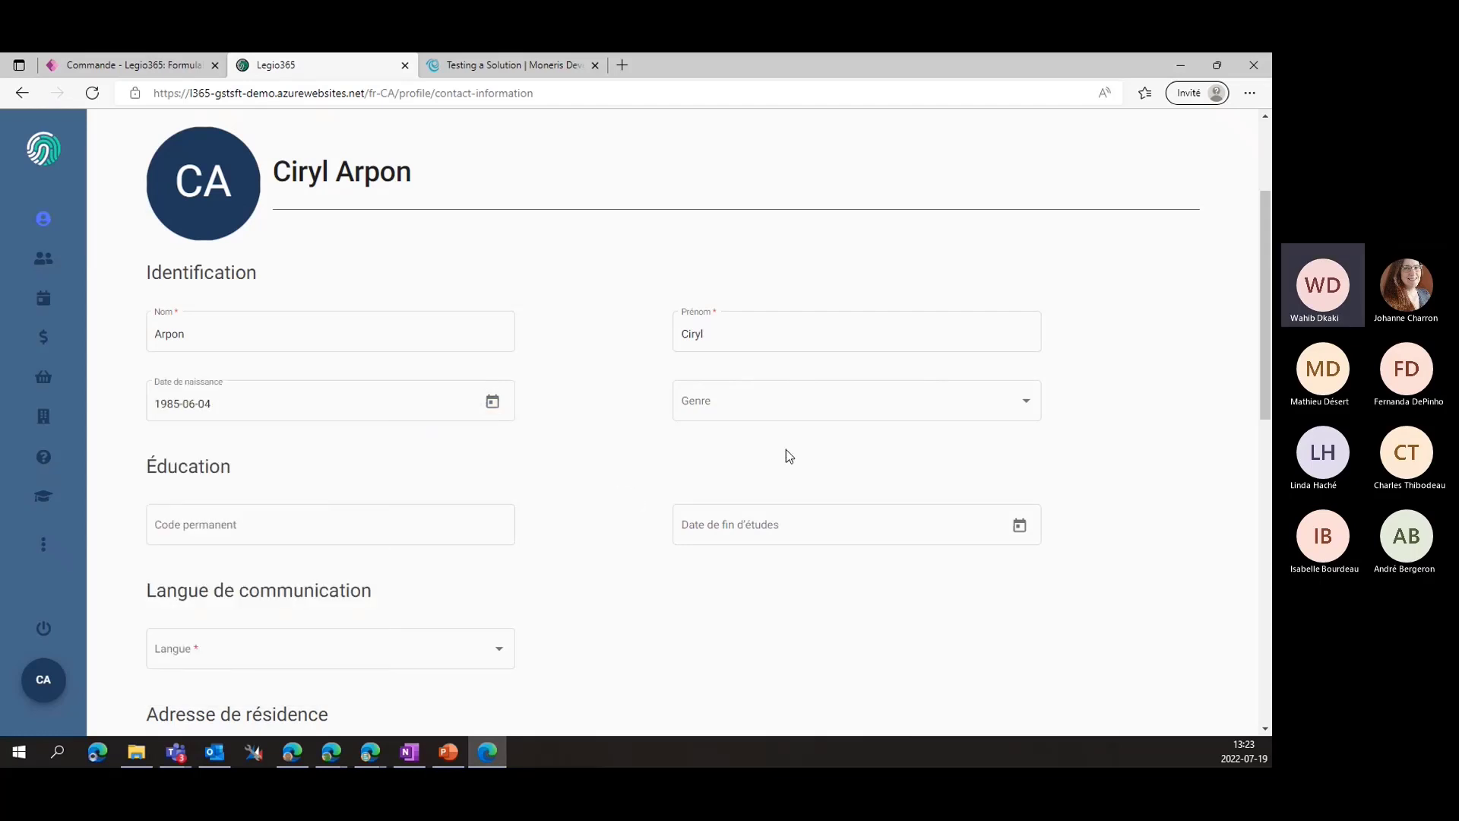
Set gender to Homme and communication language to Français
left_click(1003, 402)
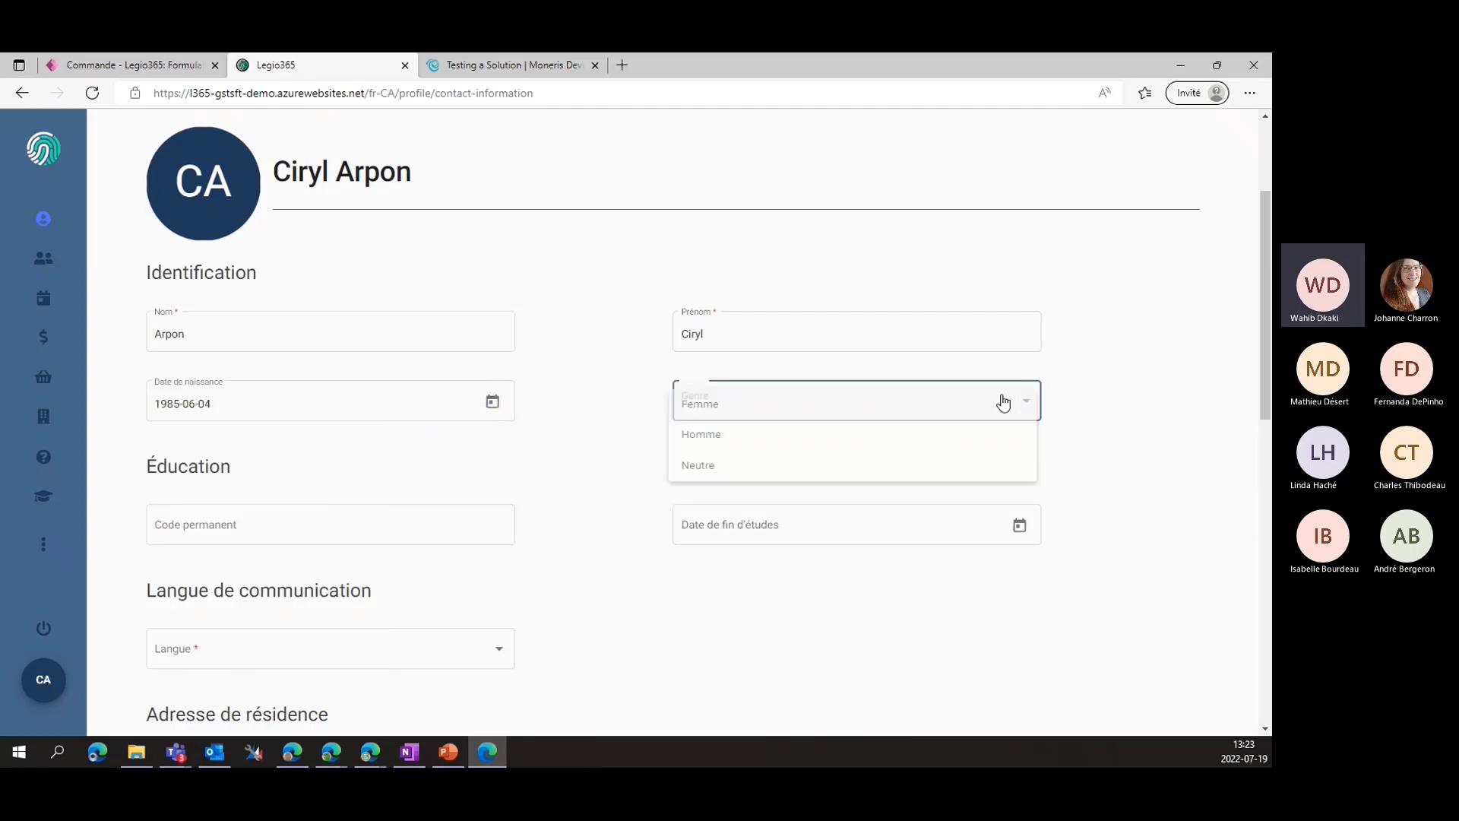
left_click(699, 434)
scroll(585, 481, "down", 1)
scroll(572, 467, "down", 3)
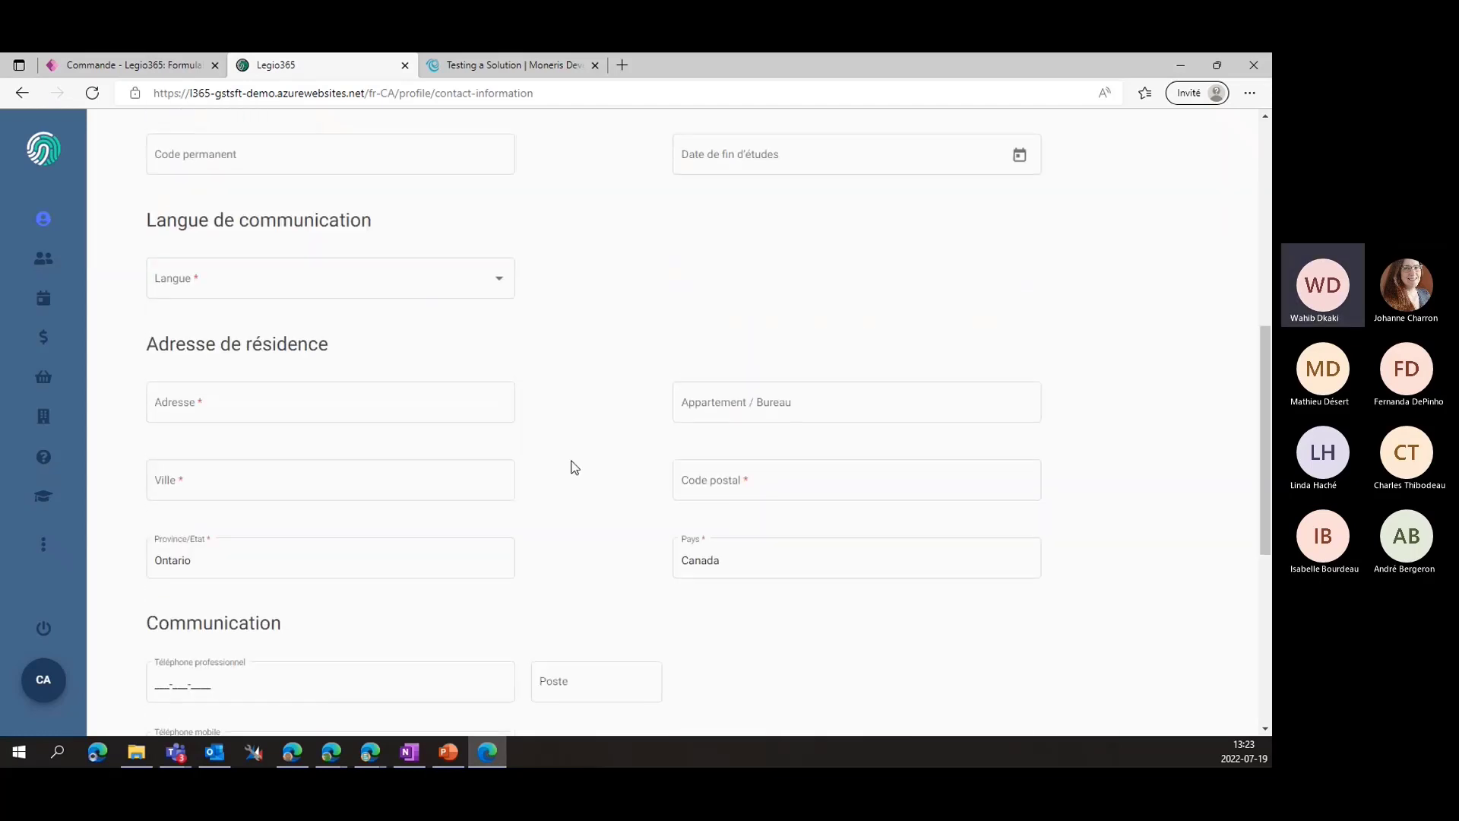
scroll(571, 465, "up", 1)
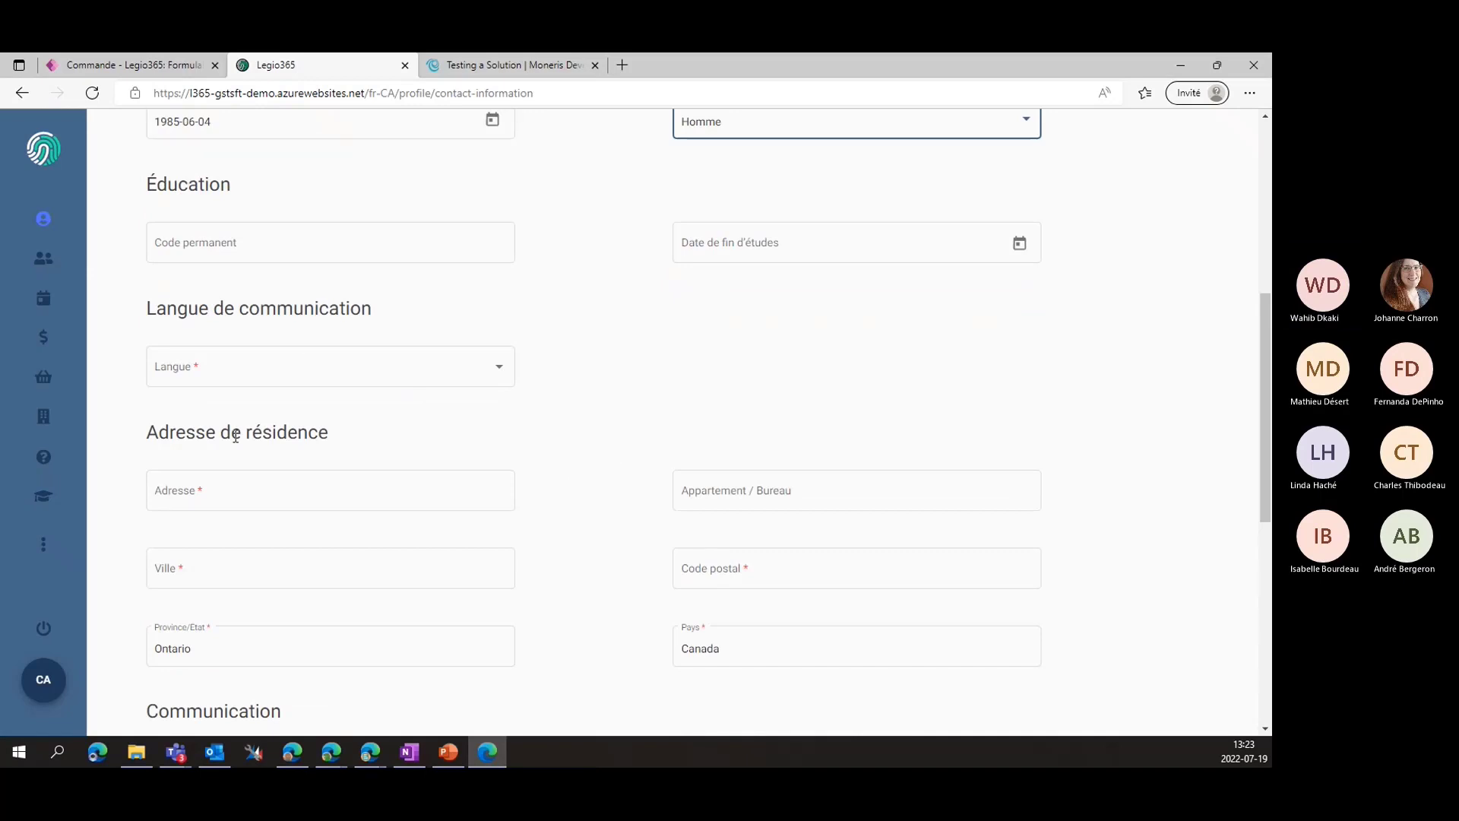
left_click(320, 368)
left_click(240, 415)
Fill in the residential street address, city and postal code
scroll(449, 433, "down", 1)
left_click(335, 411)
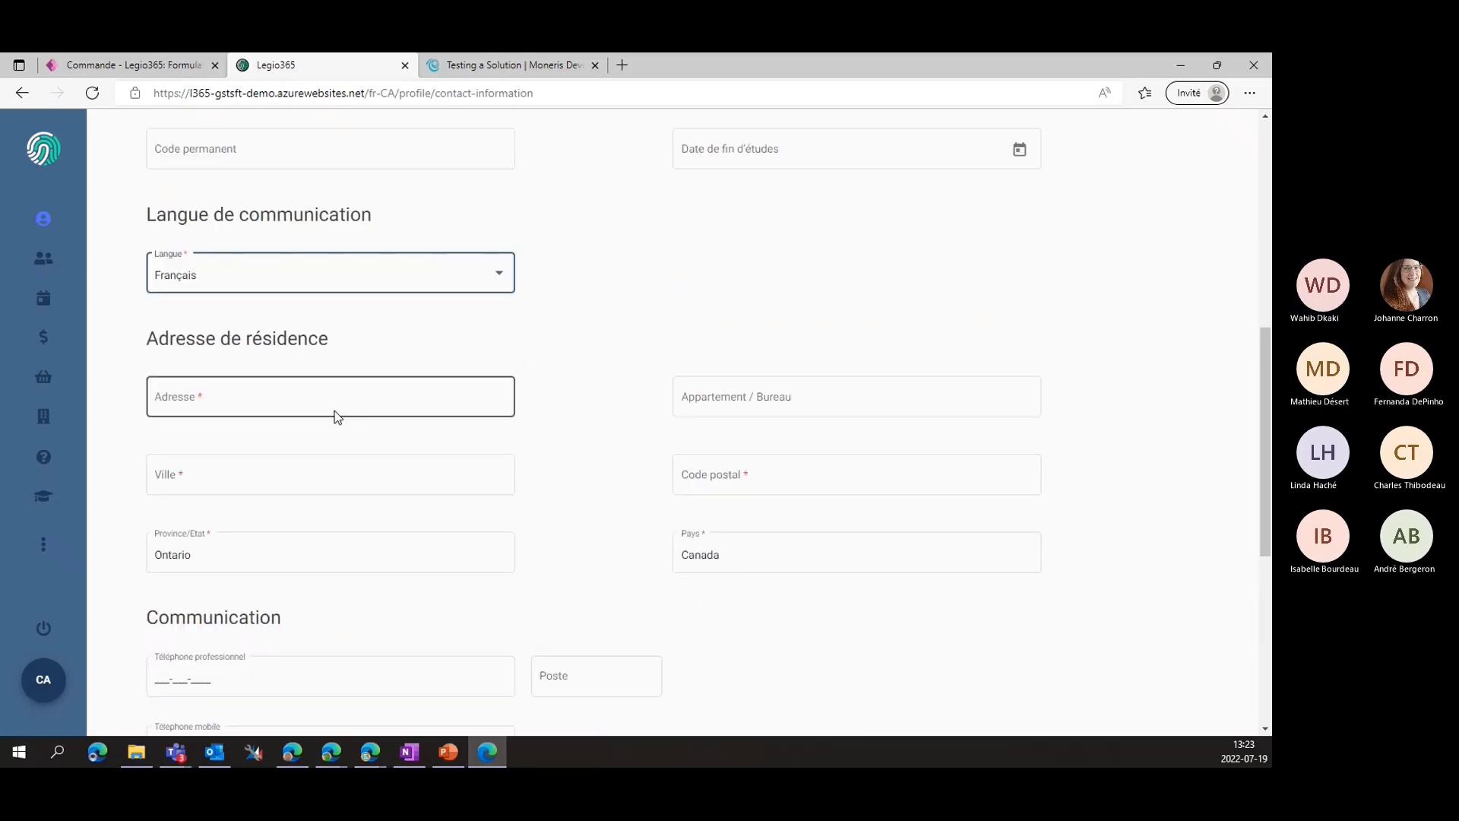
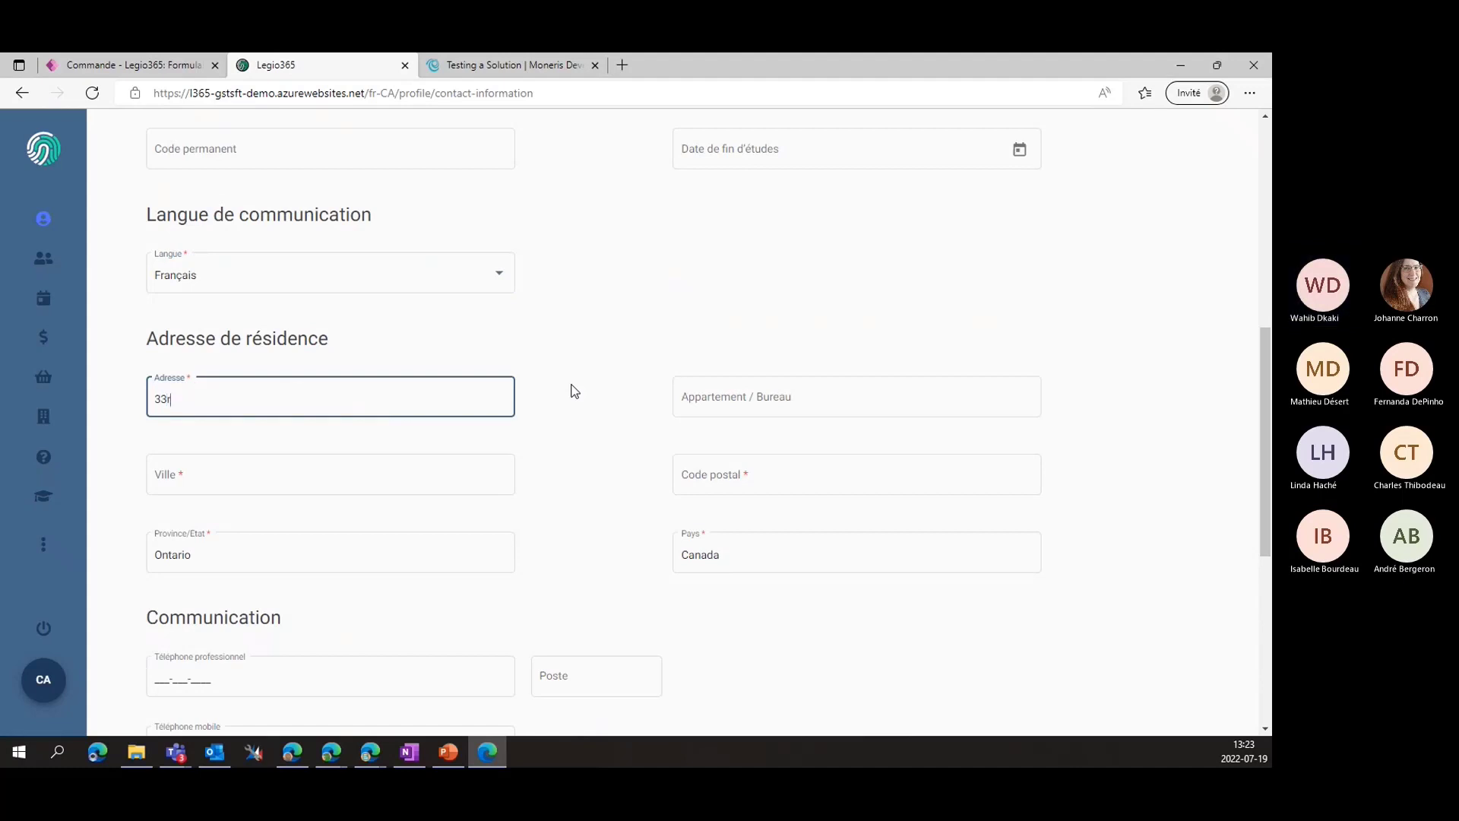
key("Tab")
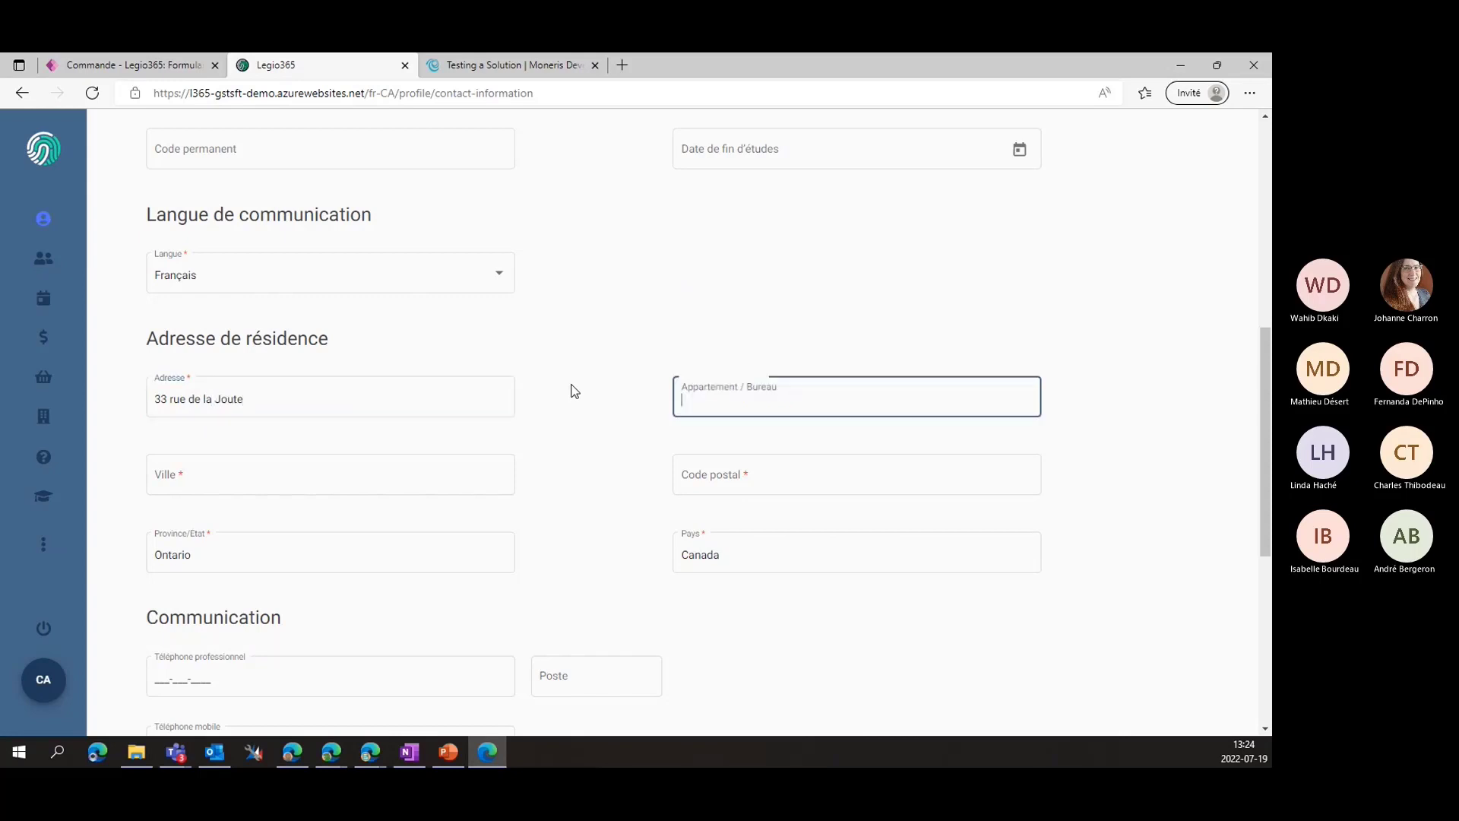
left_click(282, 476)
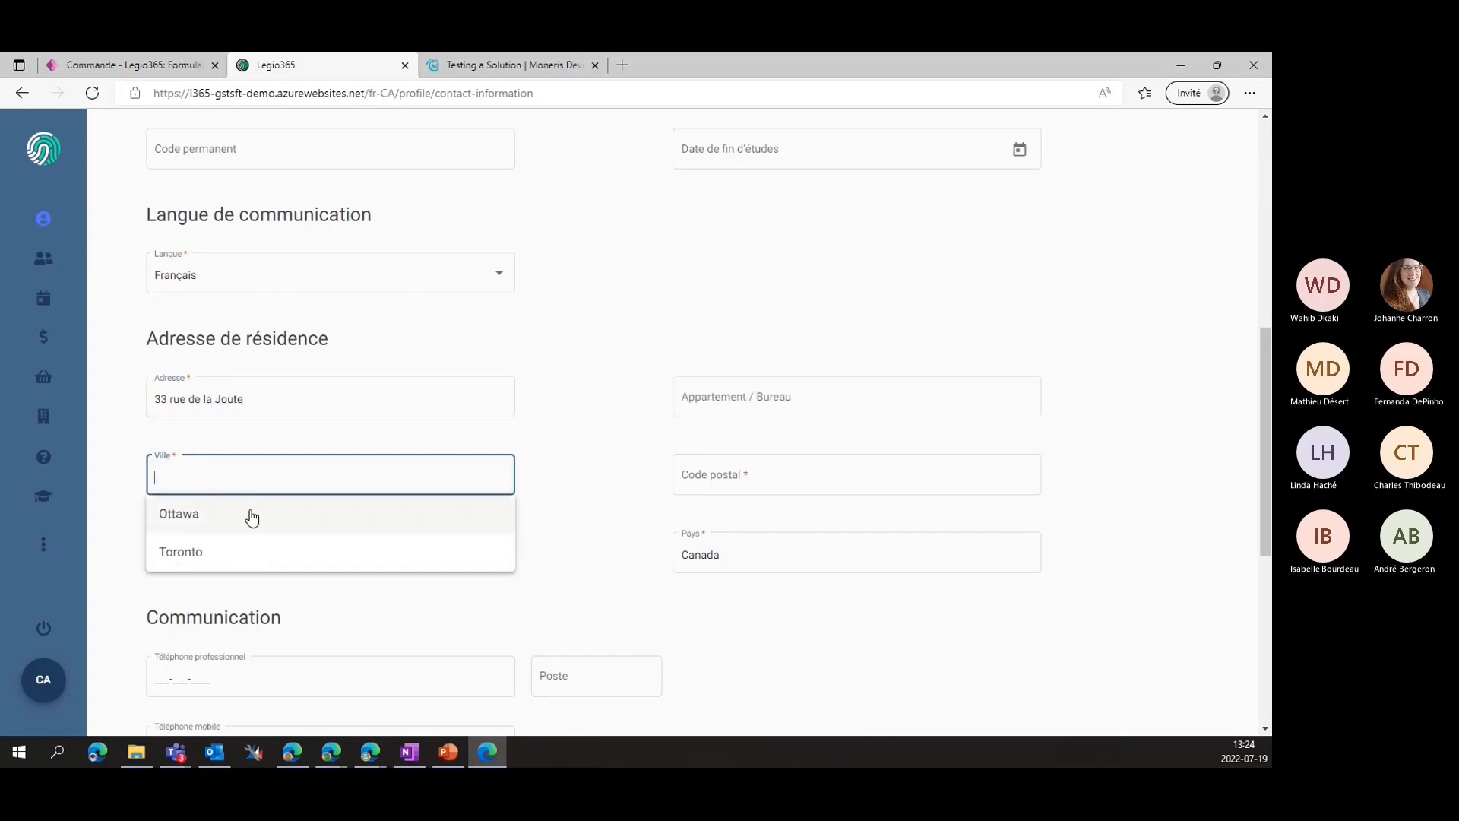
type("Montreal")
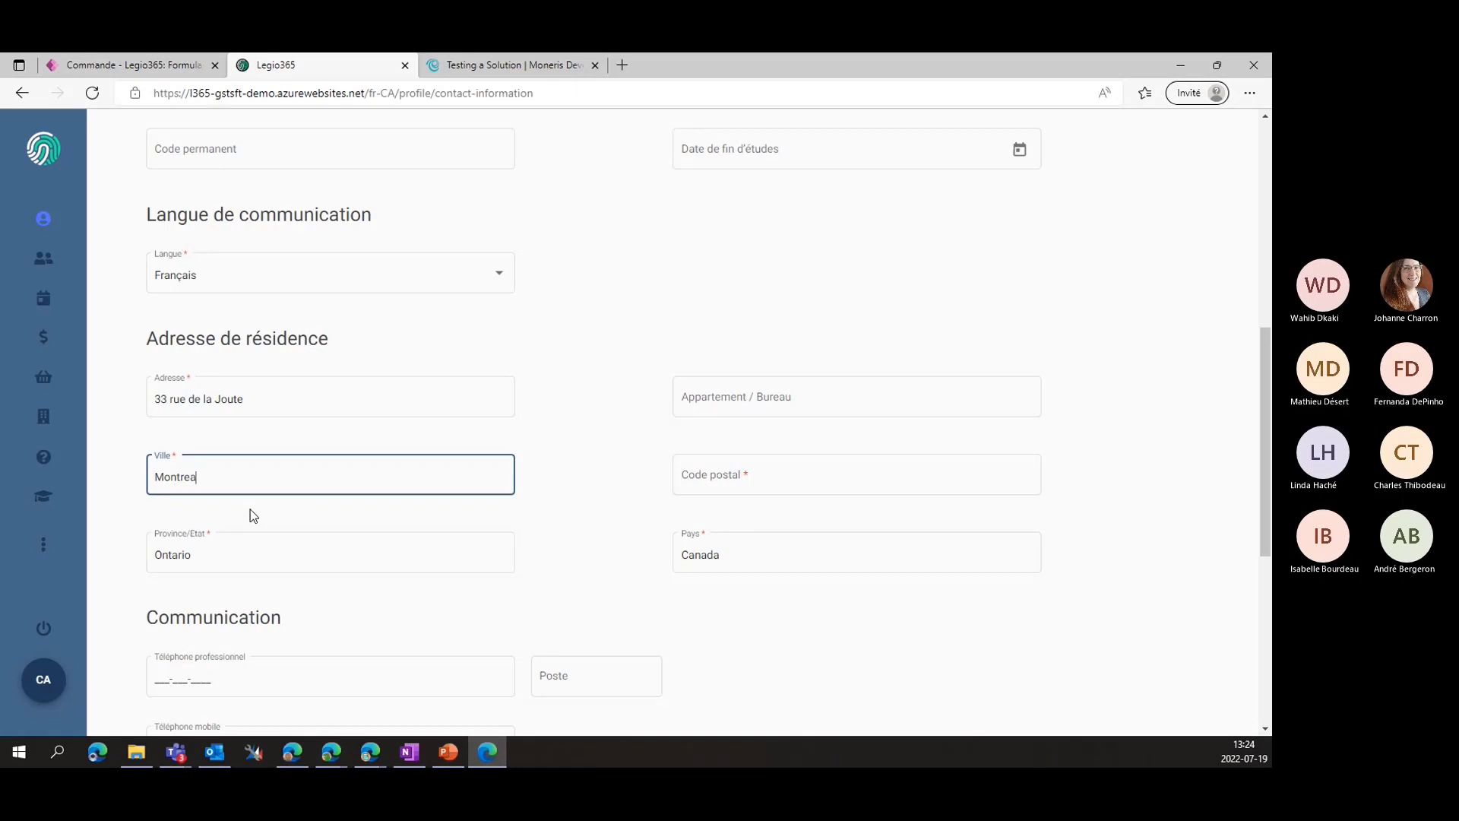
key("Tab")
type("H3")
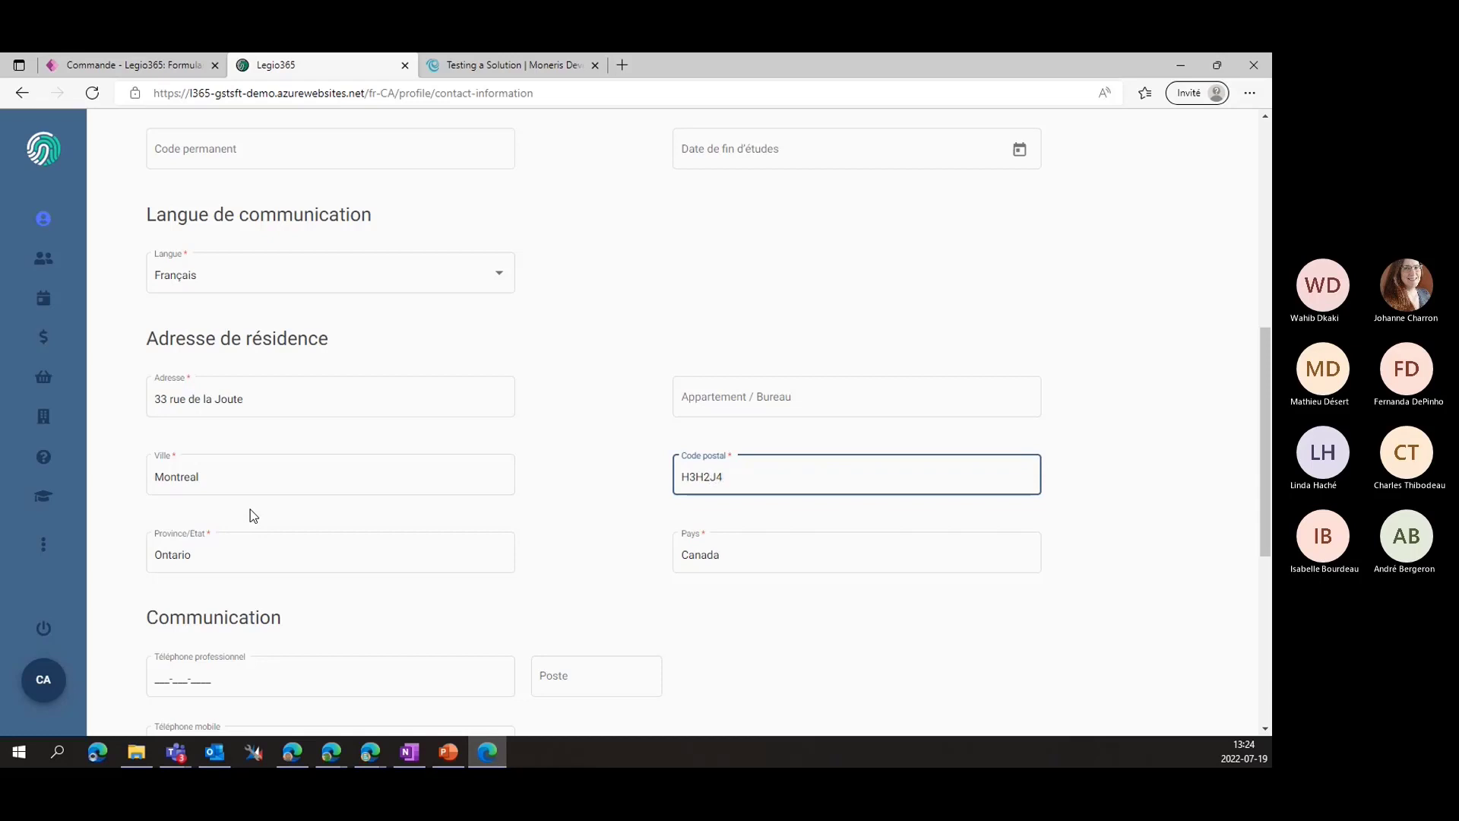
Change the province from Ontario to Quebec and save the profile
left_click(268, 554)
key("ctrl+a")
type("Que")
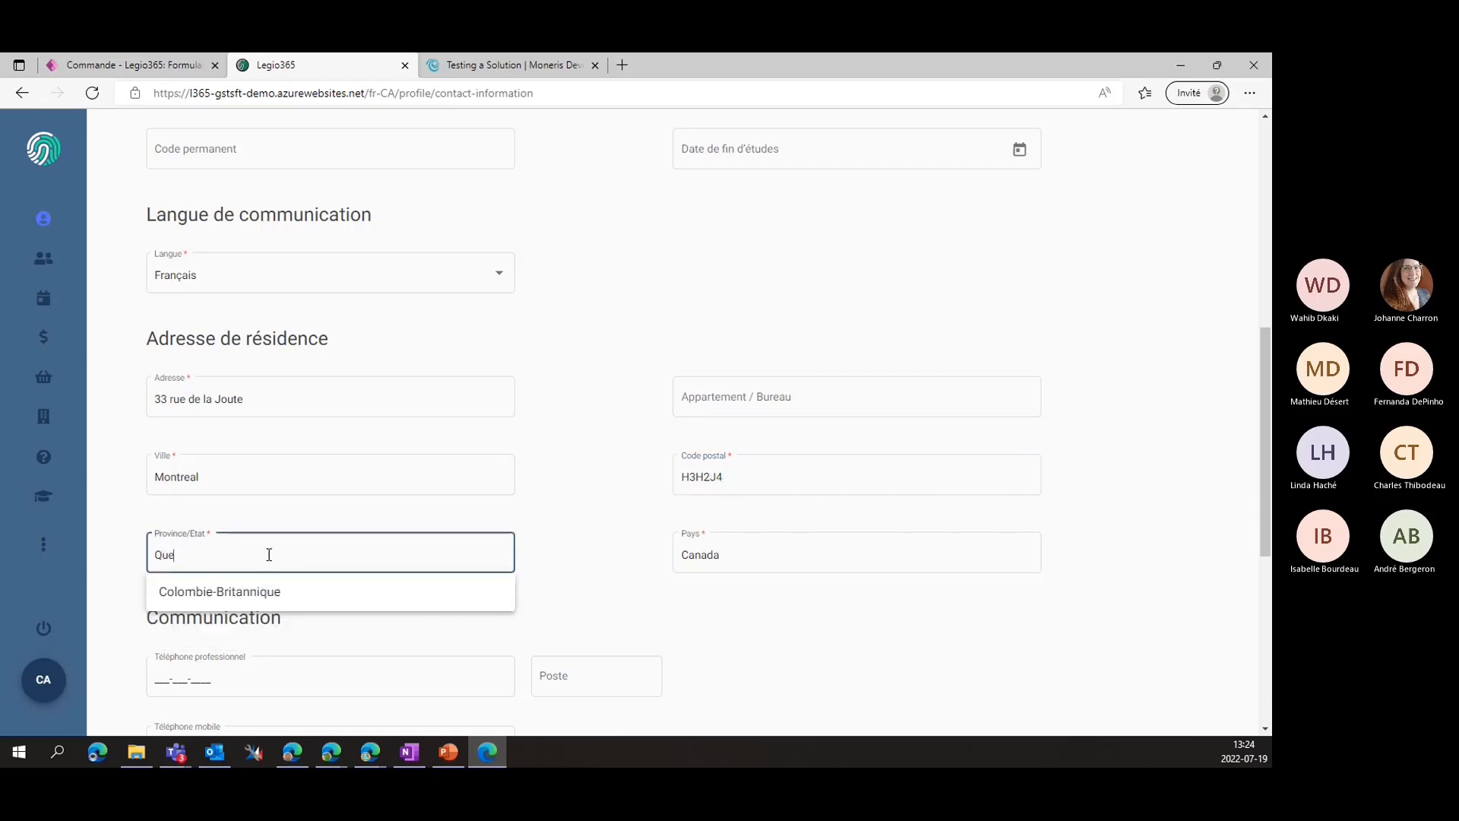
type("bec")
left_click(550, 561)
scroll(550, 560, "down", 4)
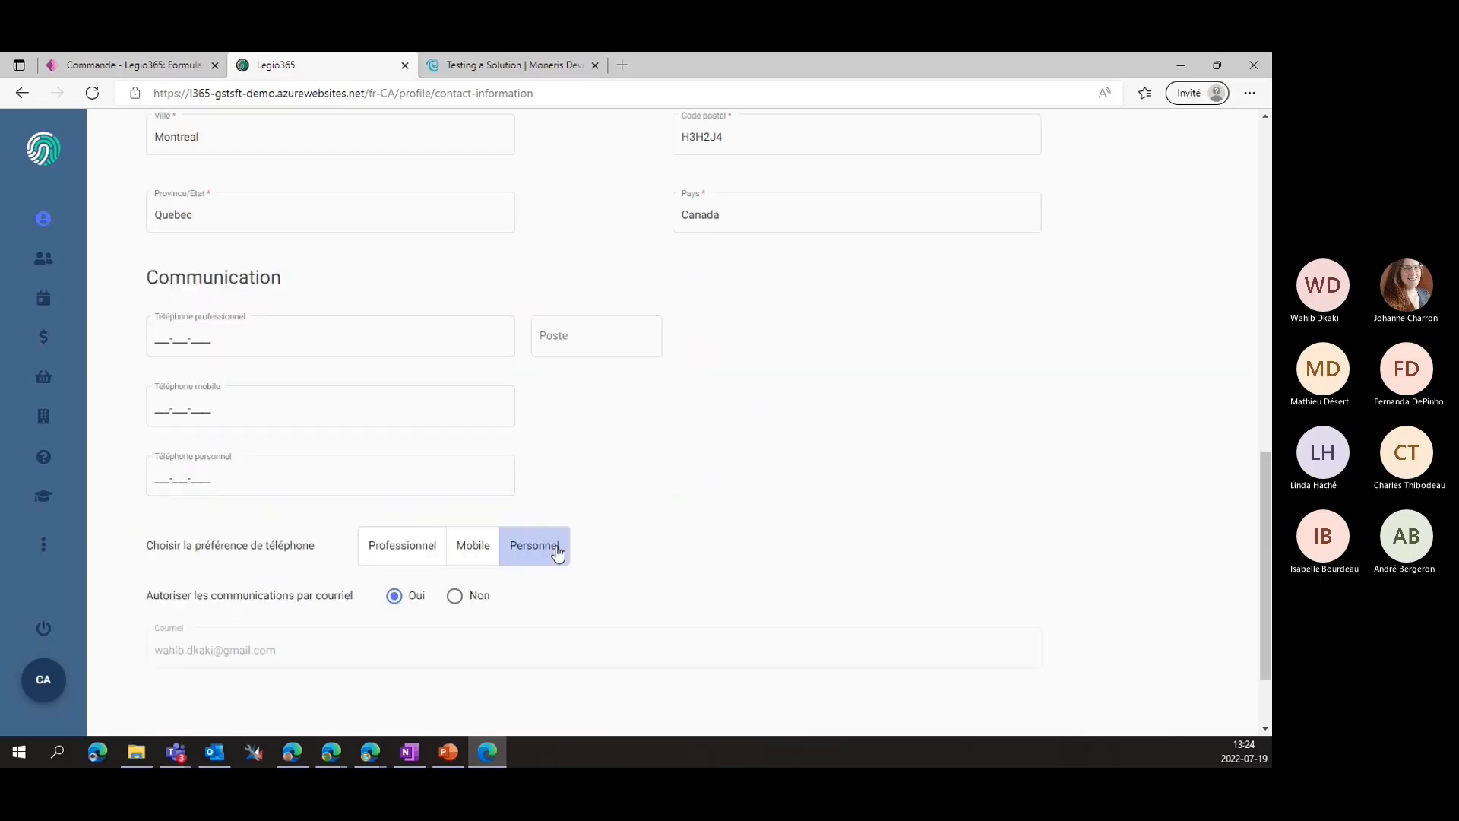
scroll(557, 553, "down", 2)
scroll(609, 525, "up", 5)
scroll(609, 524, "down", 5)
left_click(1117, 684)
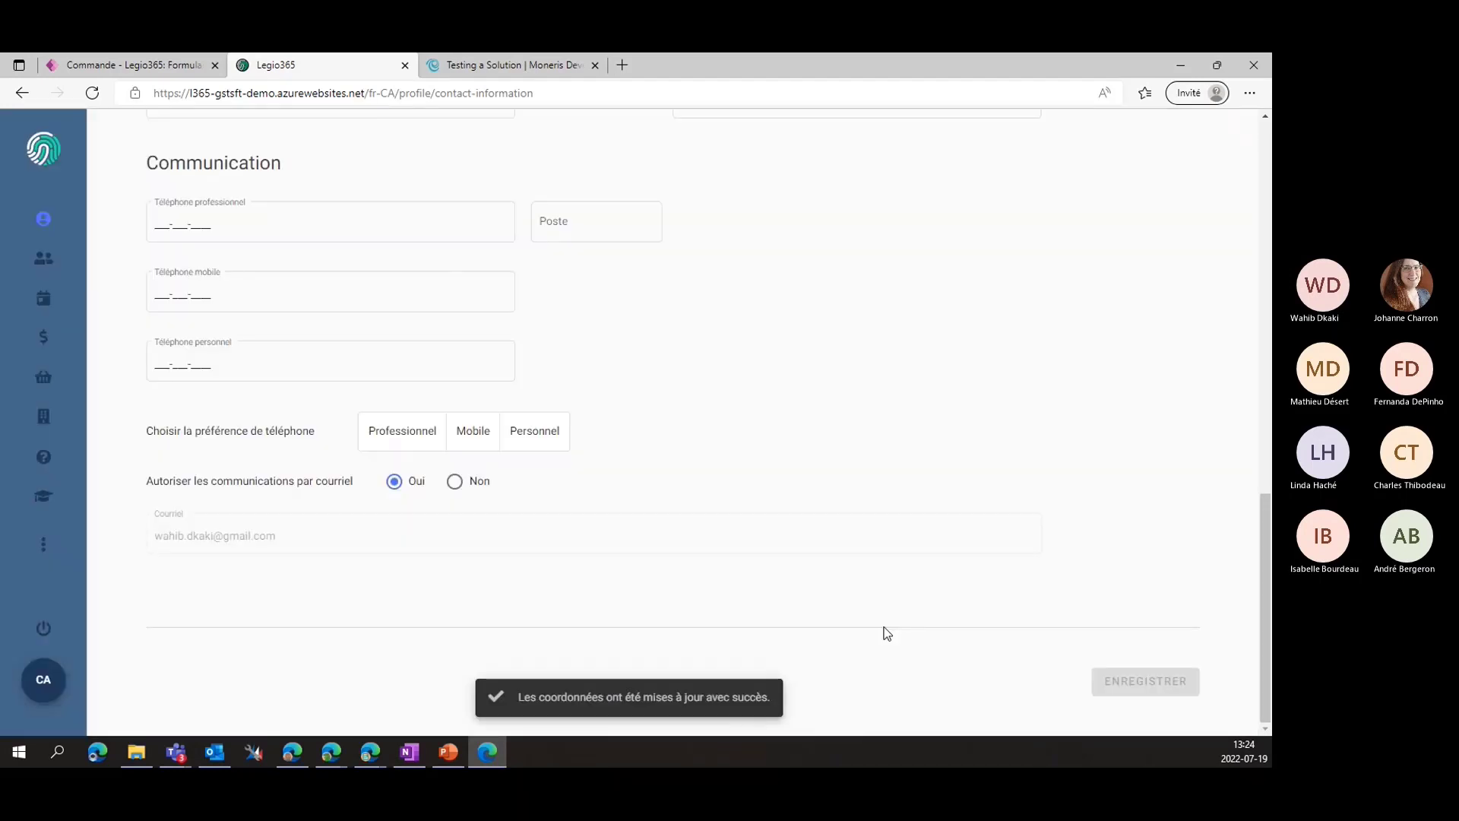
scroll(887, 633, "up", 15)
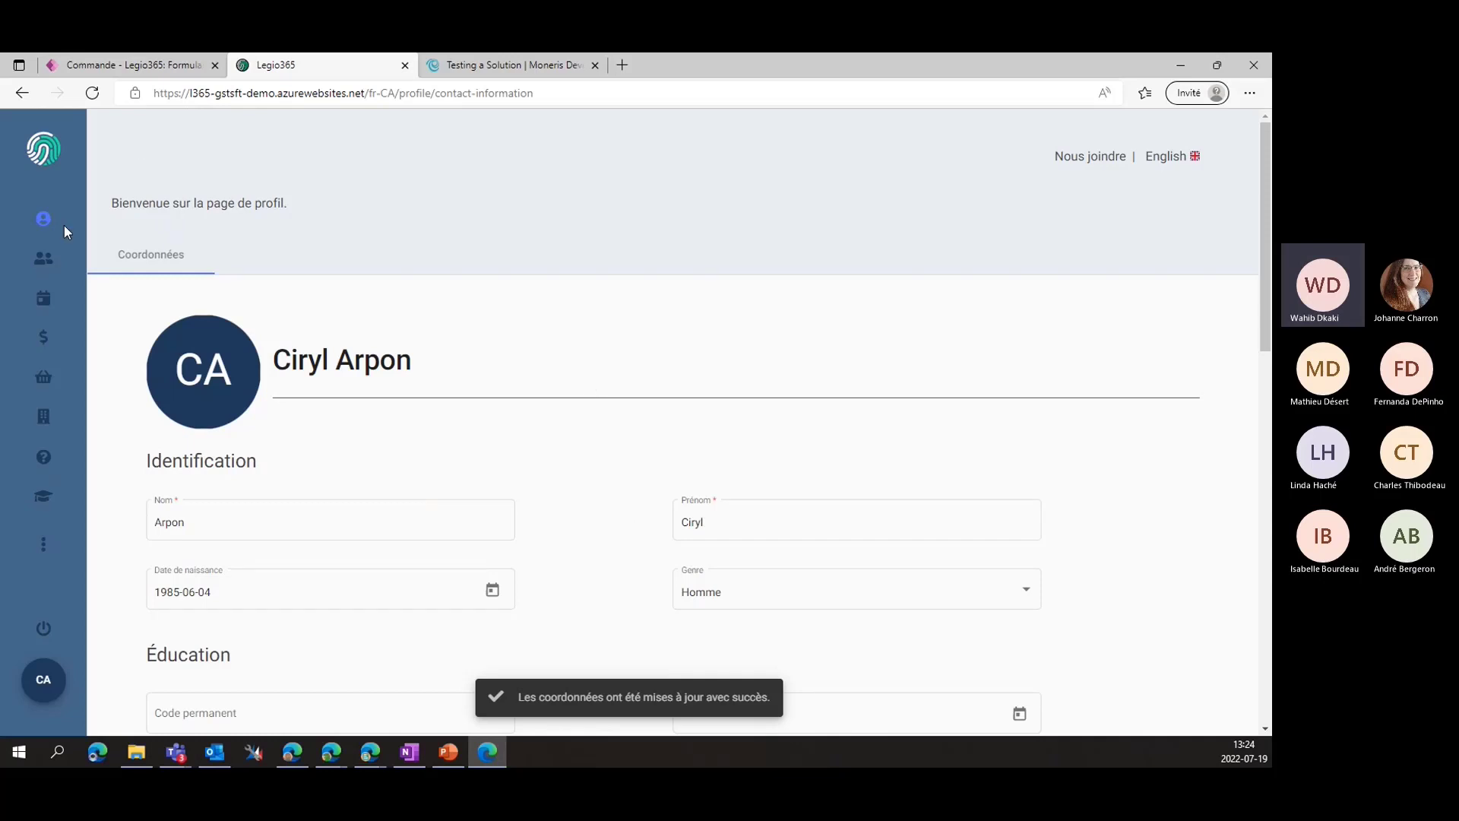
Open the Adhésions section from the portal home page
left_click(47, 259)
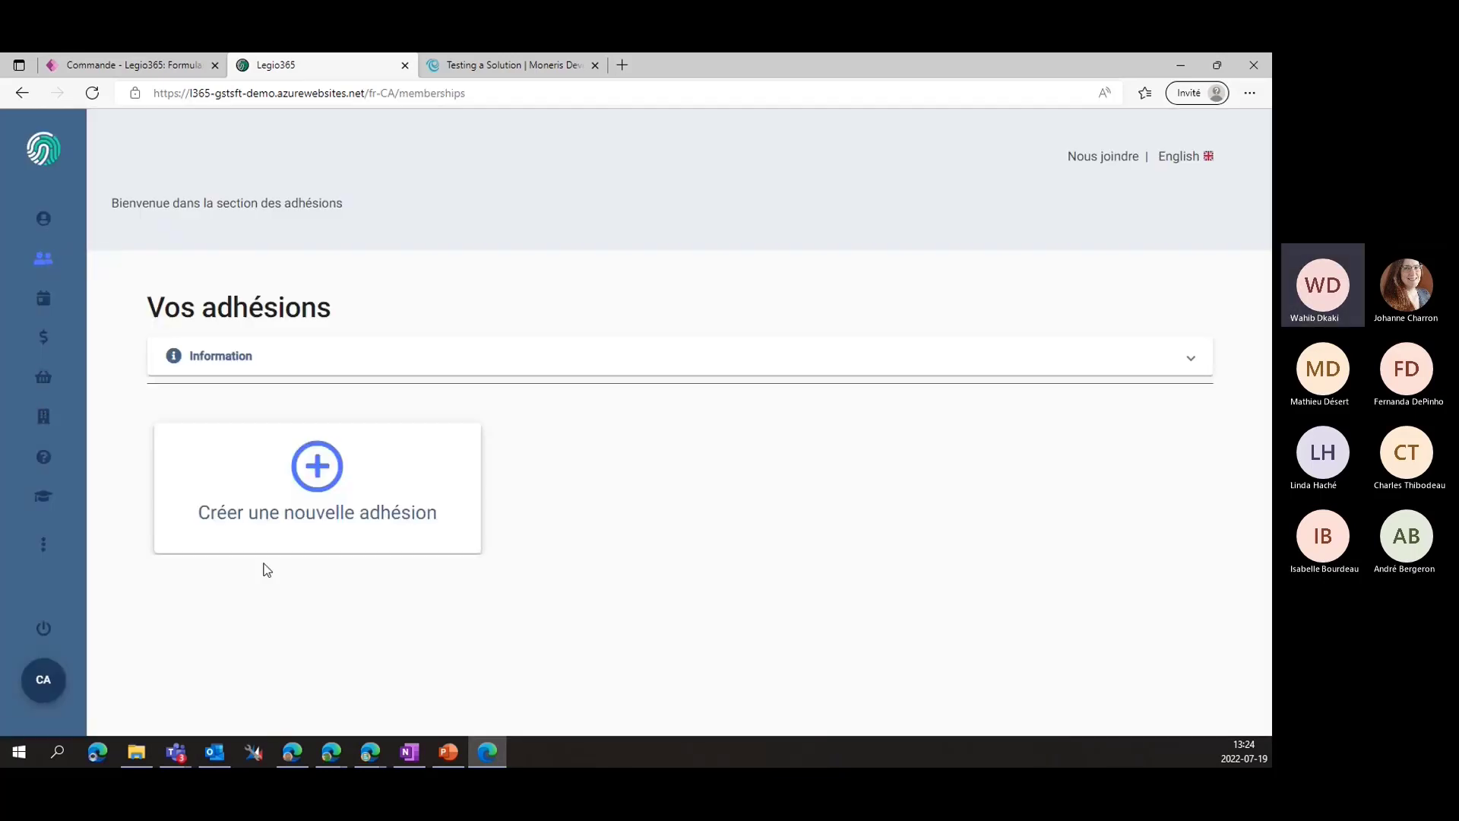
left_click(43, 216)
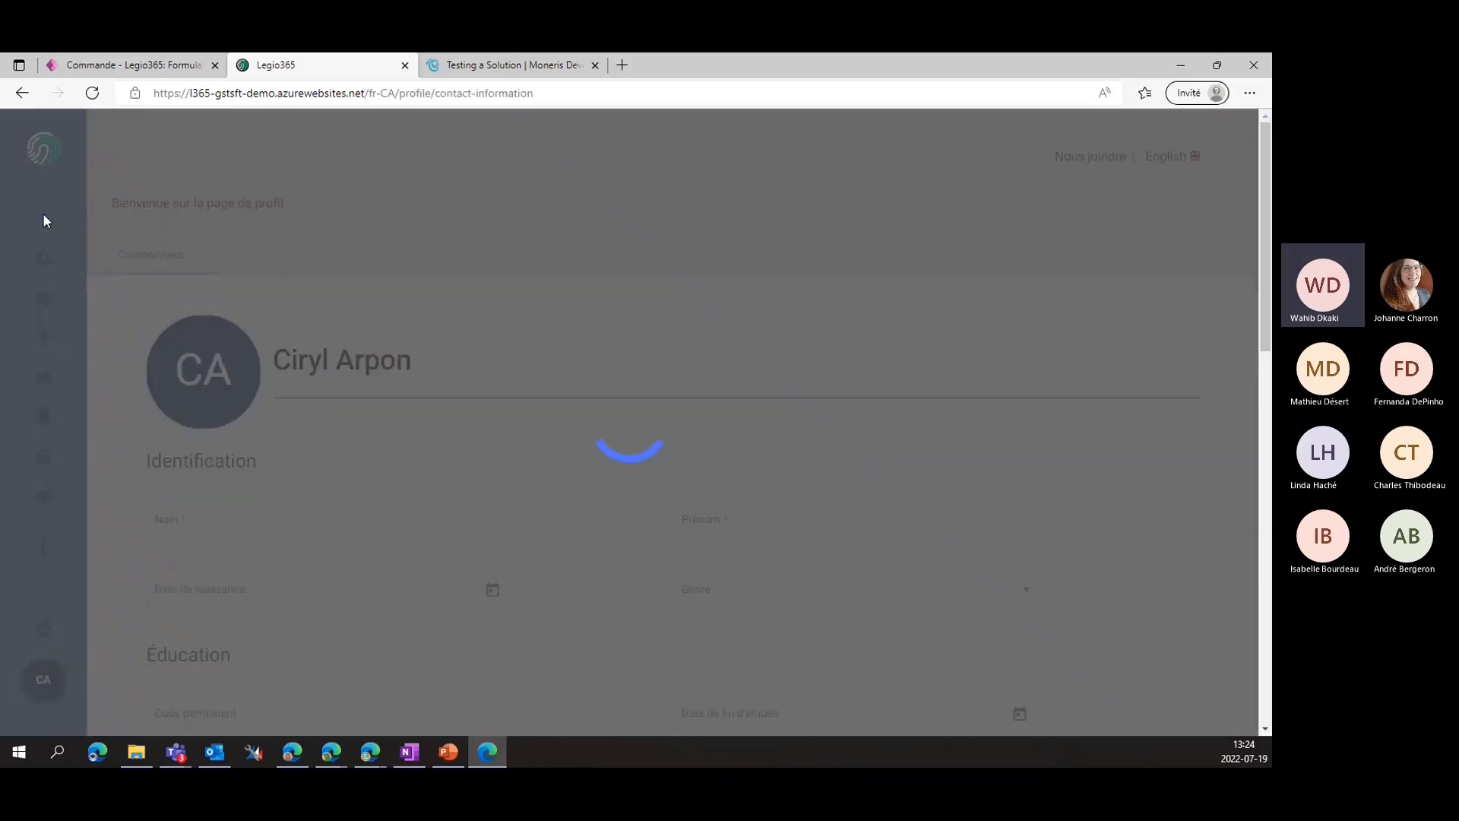
left_click(47, 152)
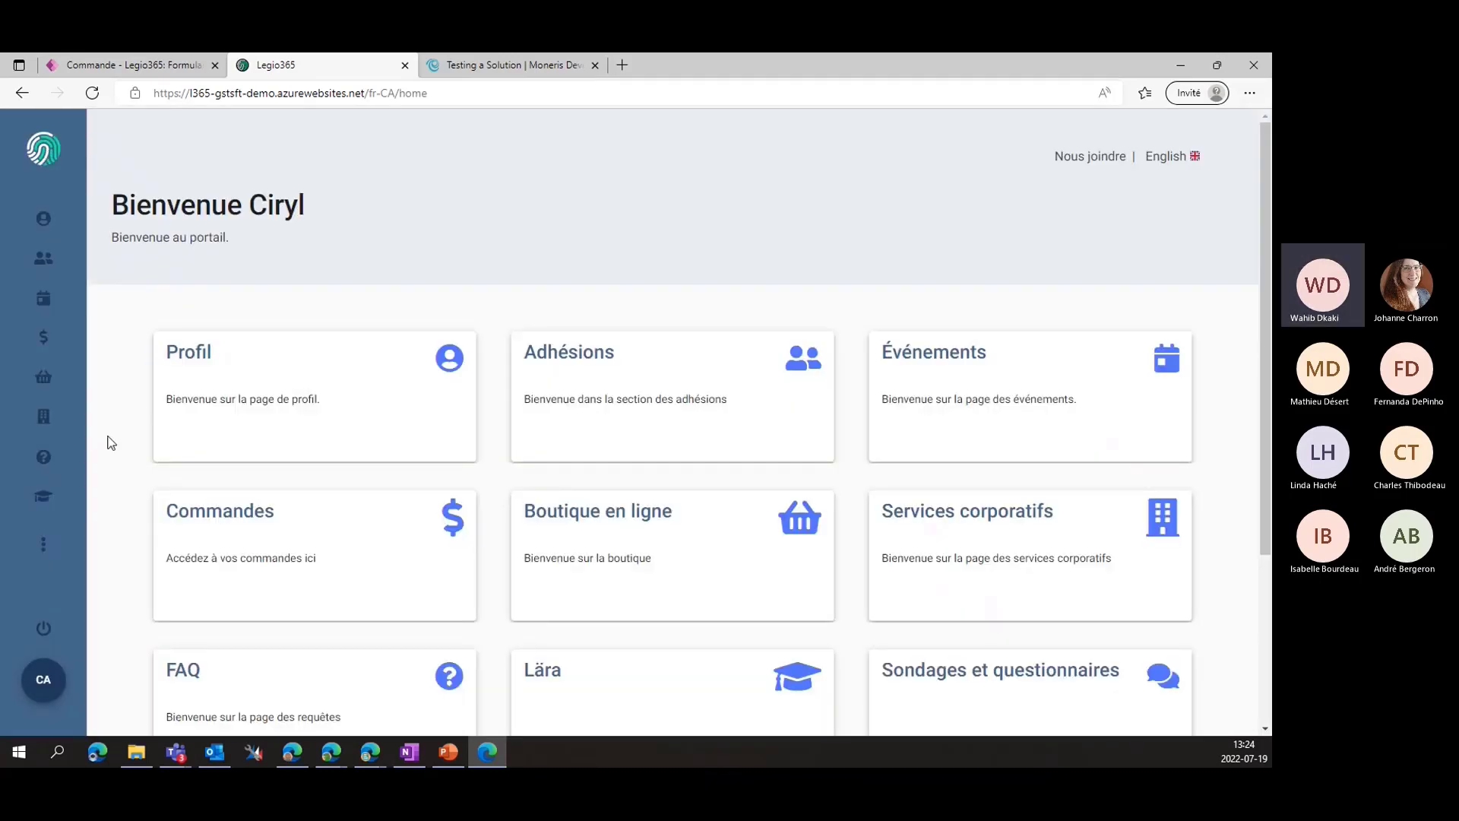
left_click(586, 415)
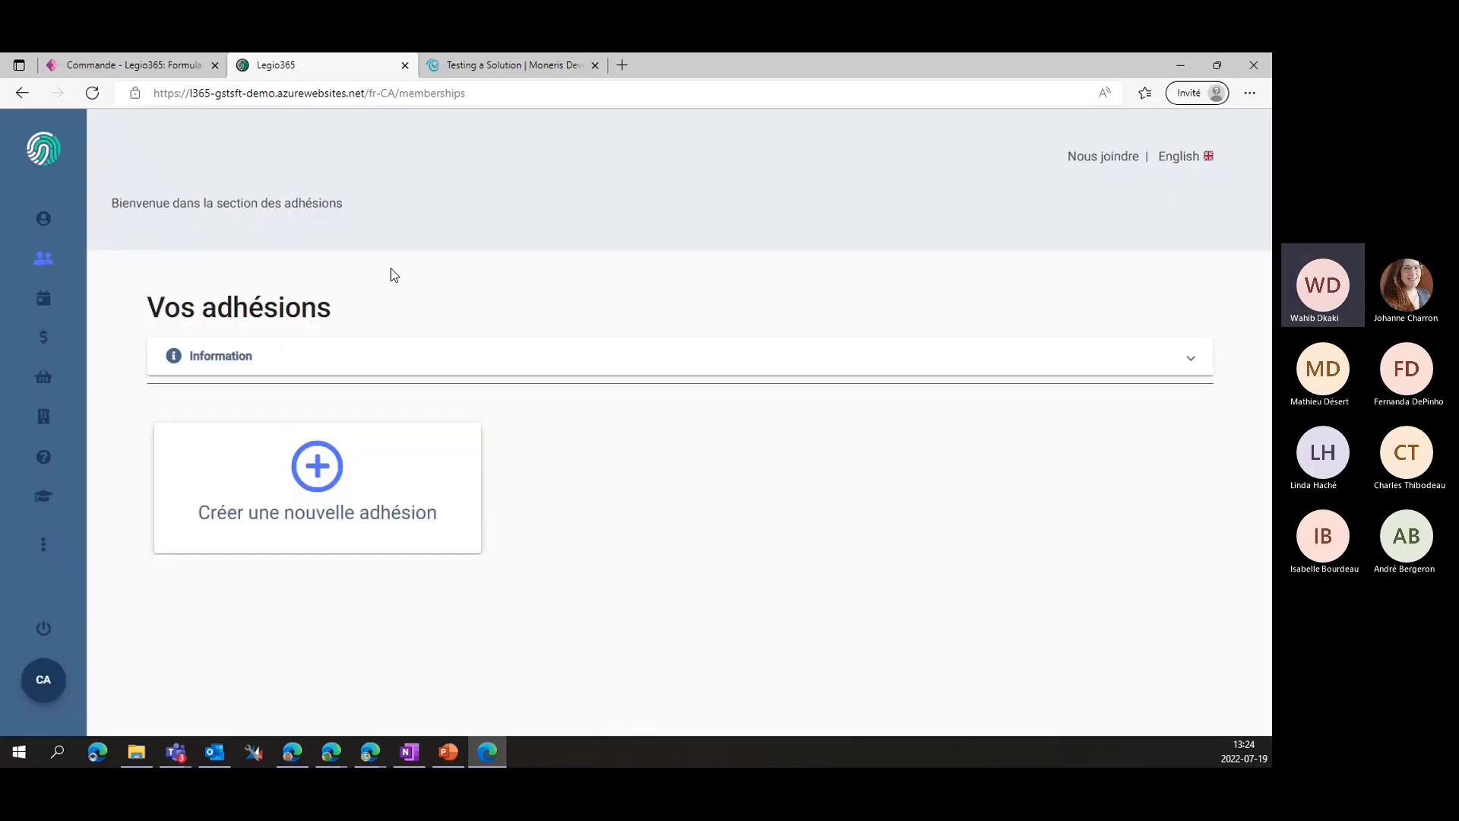
Create a new membership with category CPA and type Admission, and start the request
left_click(302, 521)
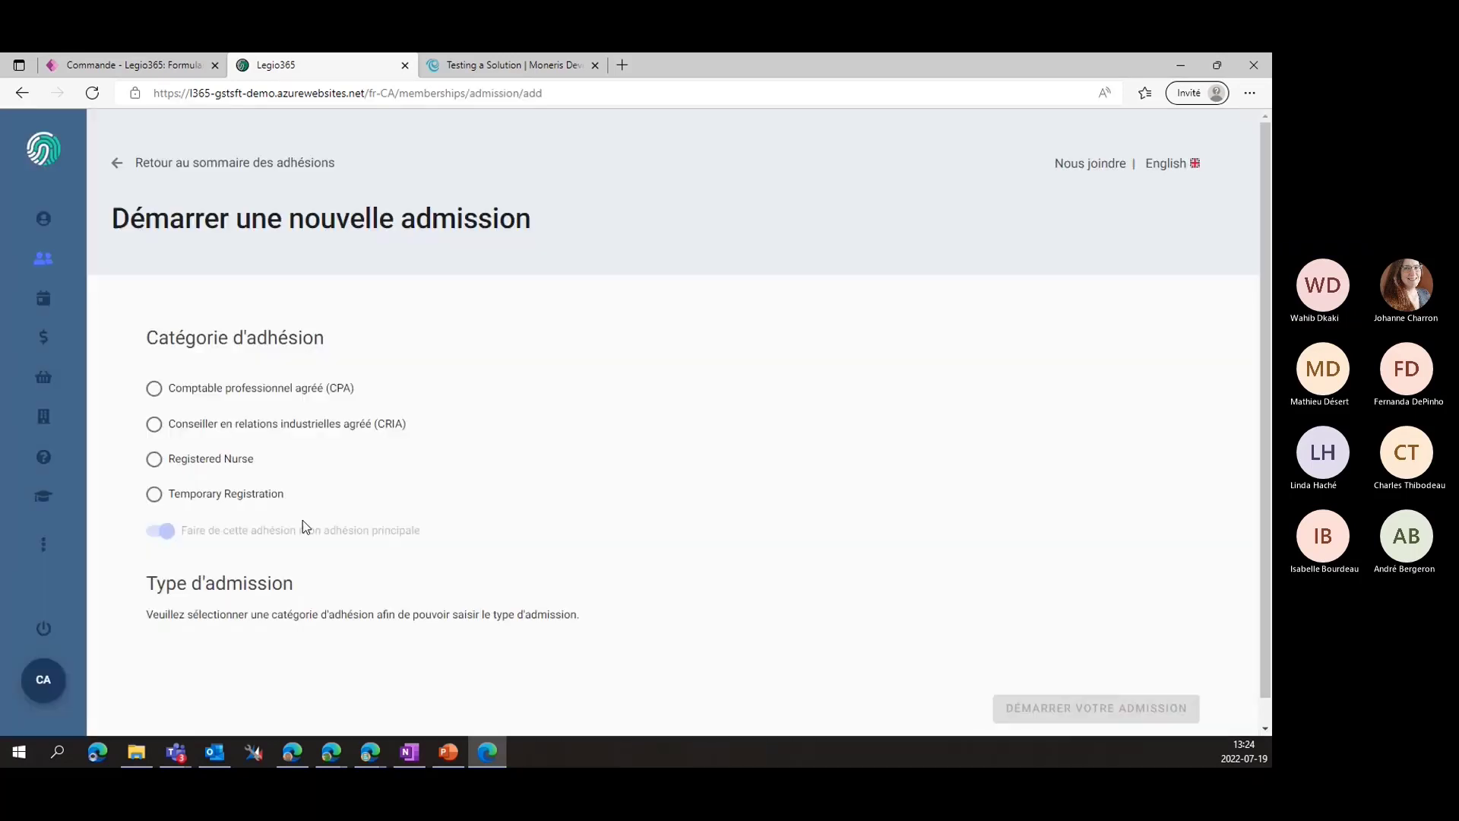
scroll(266, 300, "down", 1)
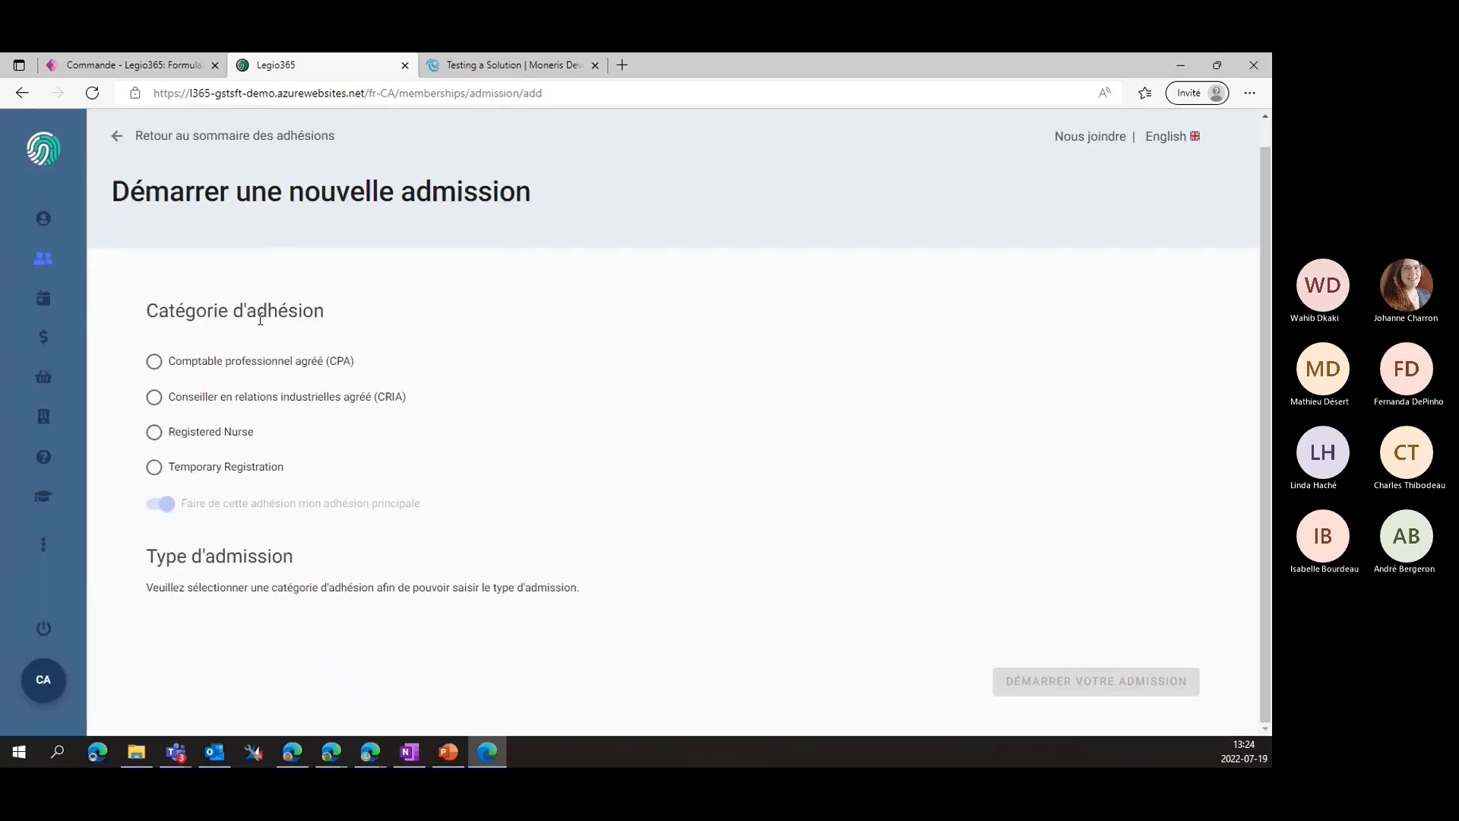
scroll(262, 332, "up", 1)
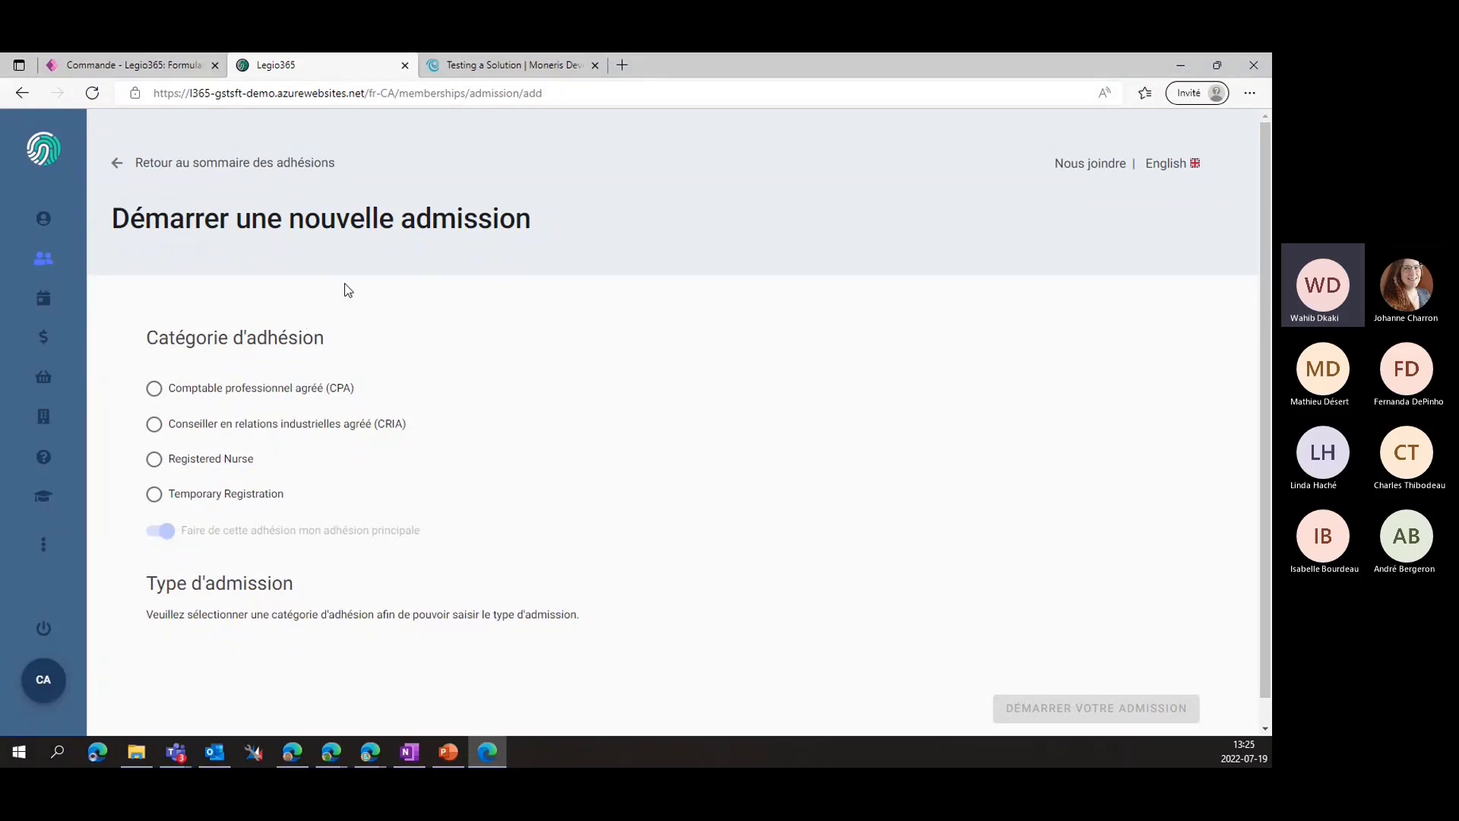
left_click(172, 394)
scroll(542, 648, "down", 1)
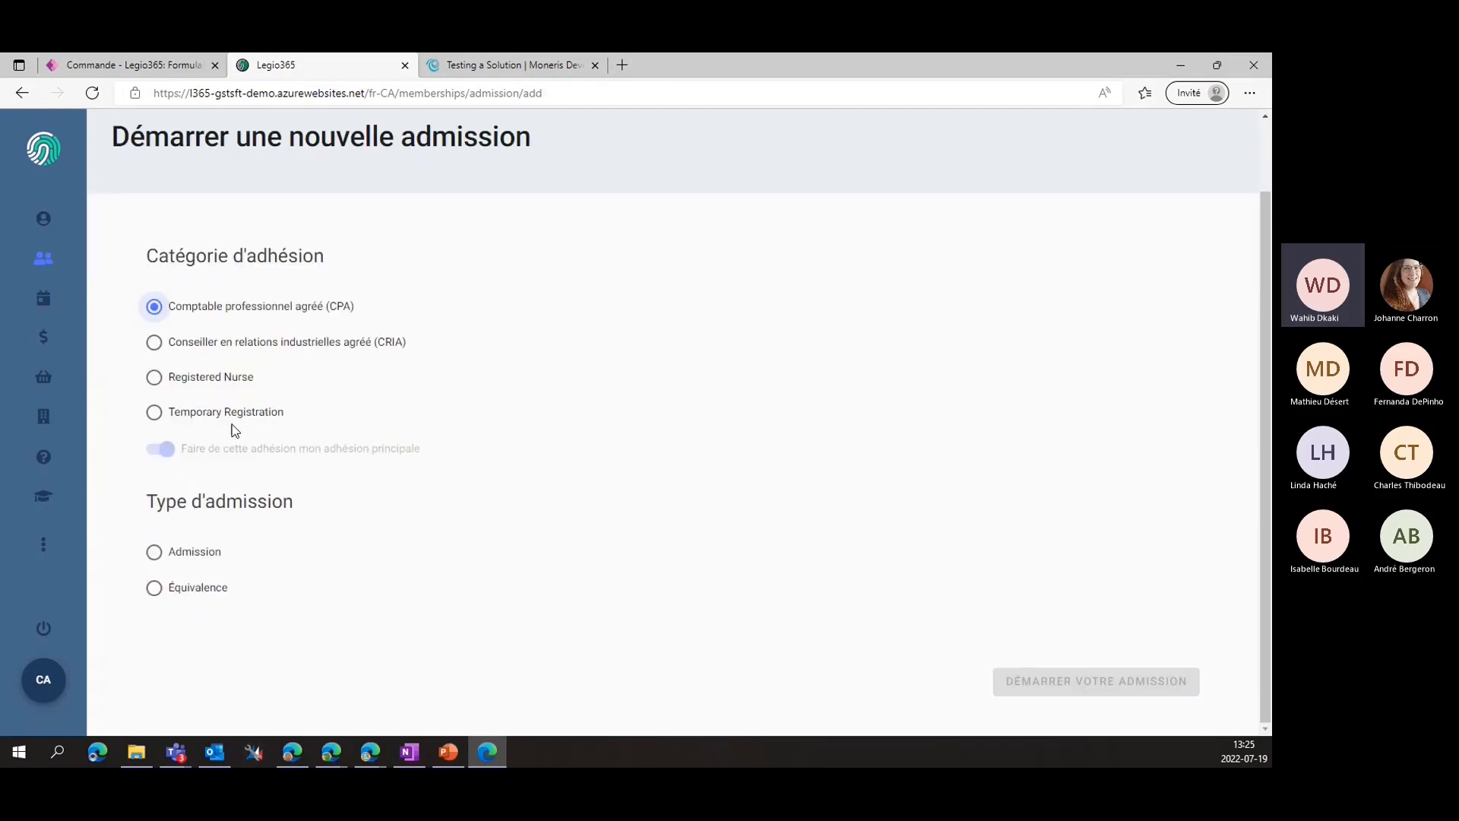
left_click(153, 553)
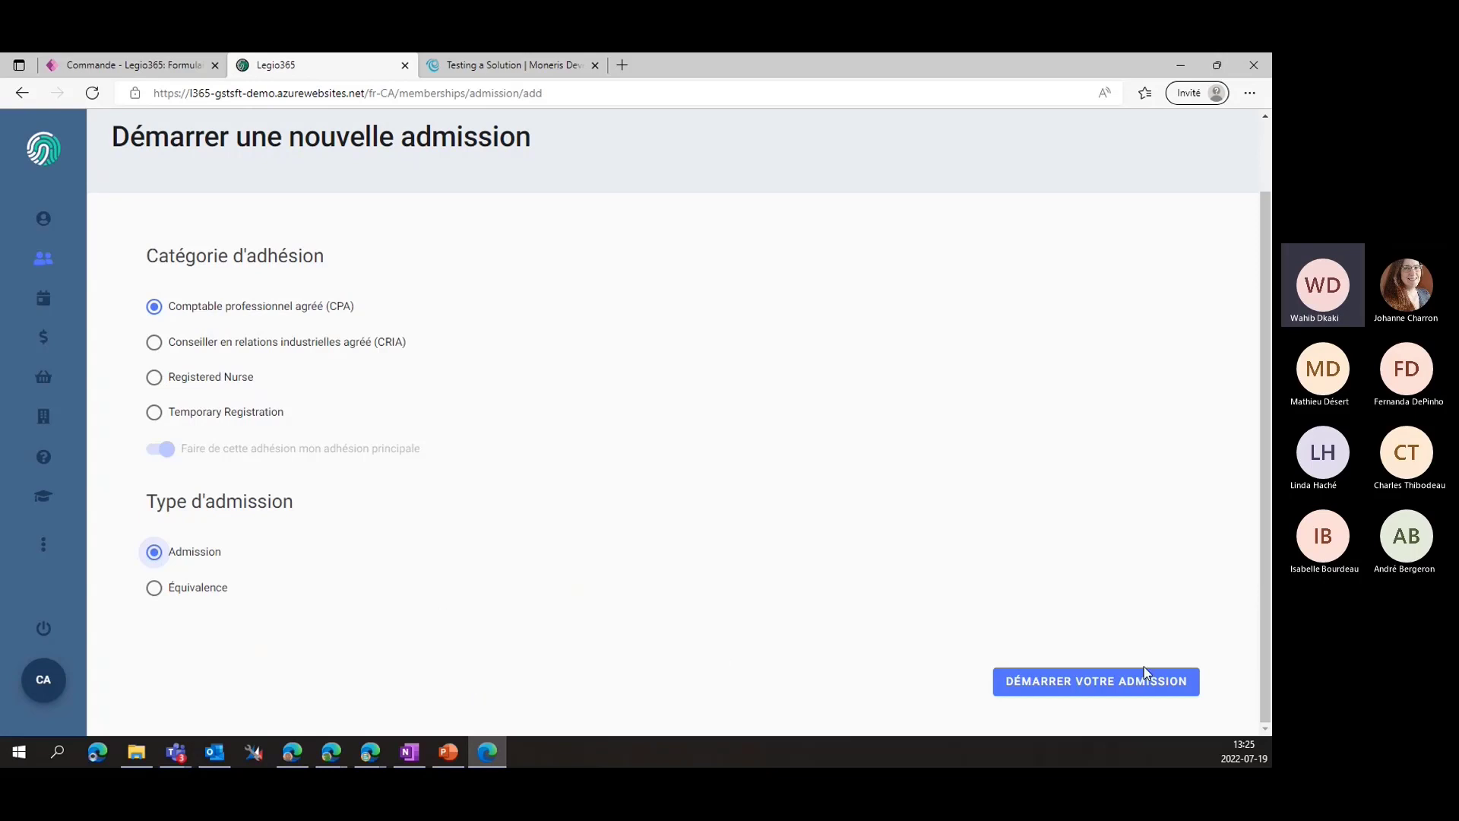
left_click(1034, 684)
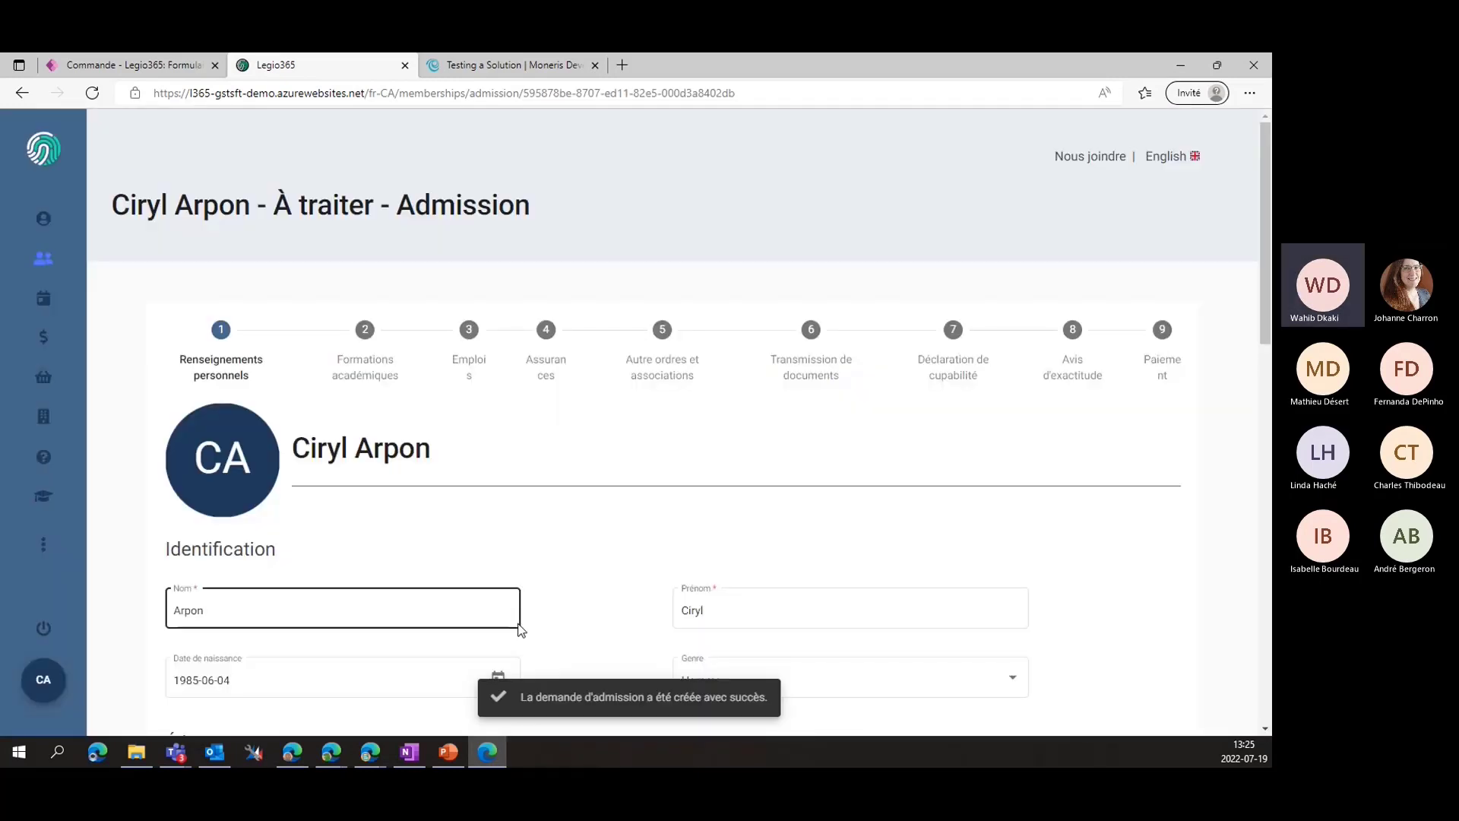
Review the personal information and save it to reach the education step
scroll(603, 489, "down", 3)
scroll(603, 466, "up", 2)
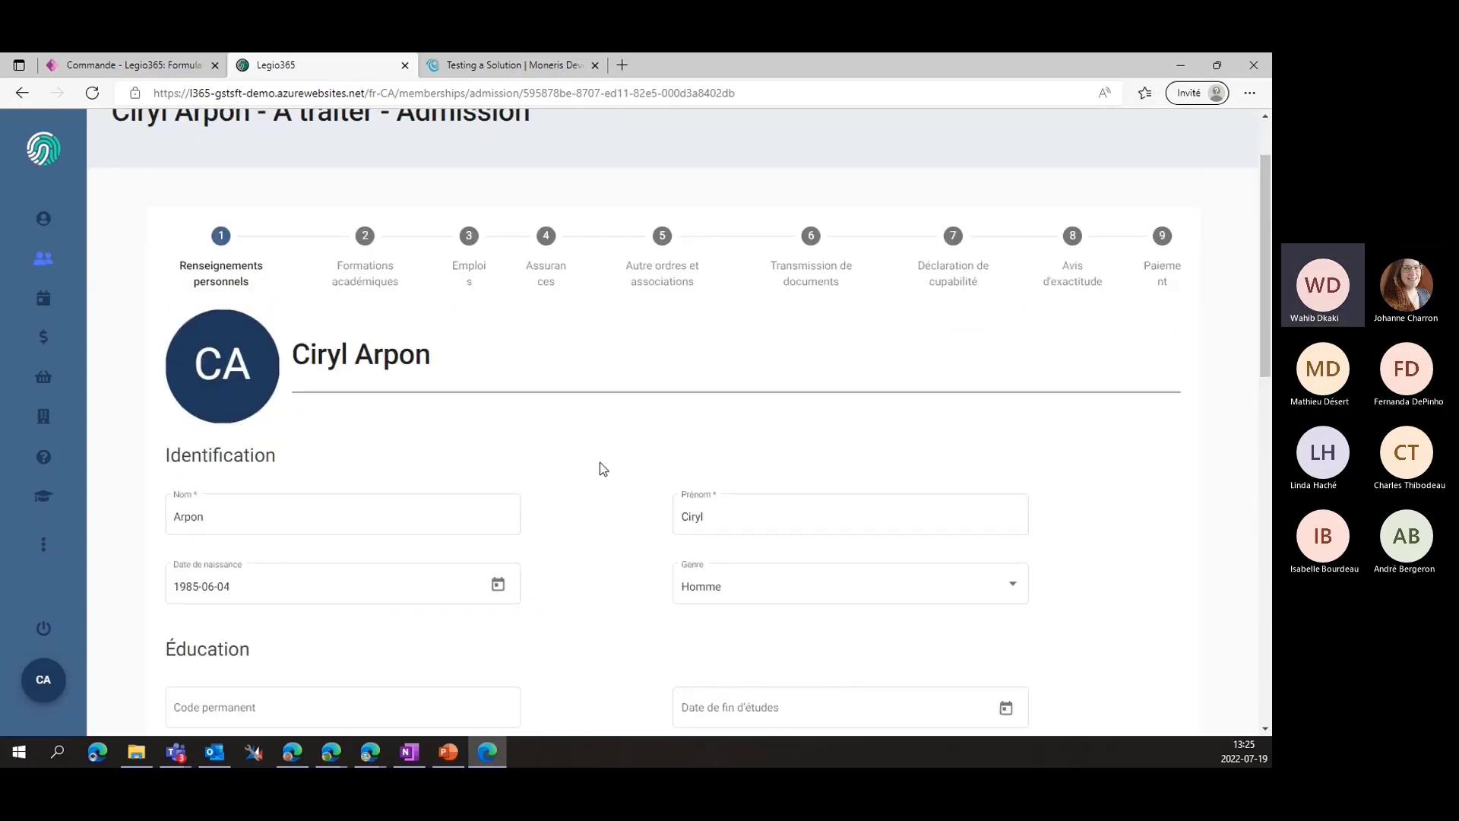
scroll(598, 471, "up", 2)
scroll(596, 475, "down", 5)
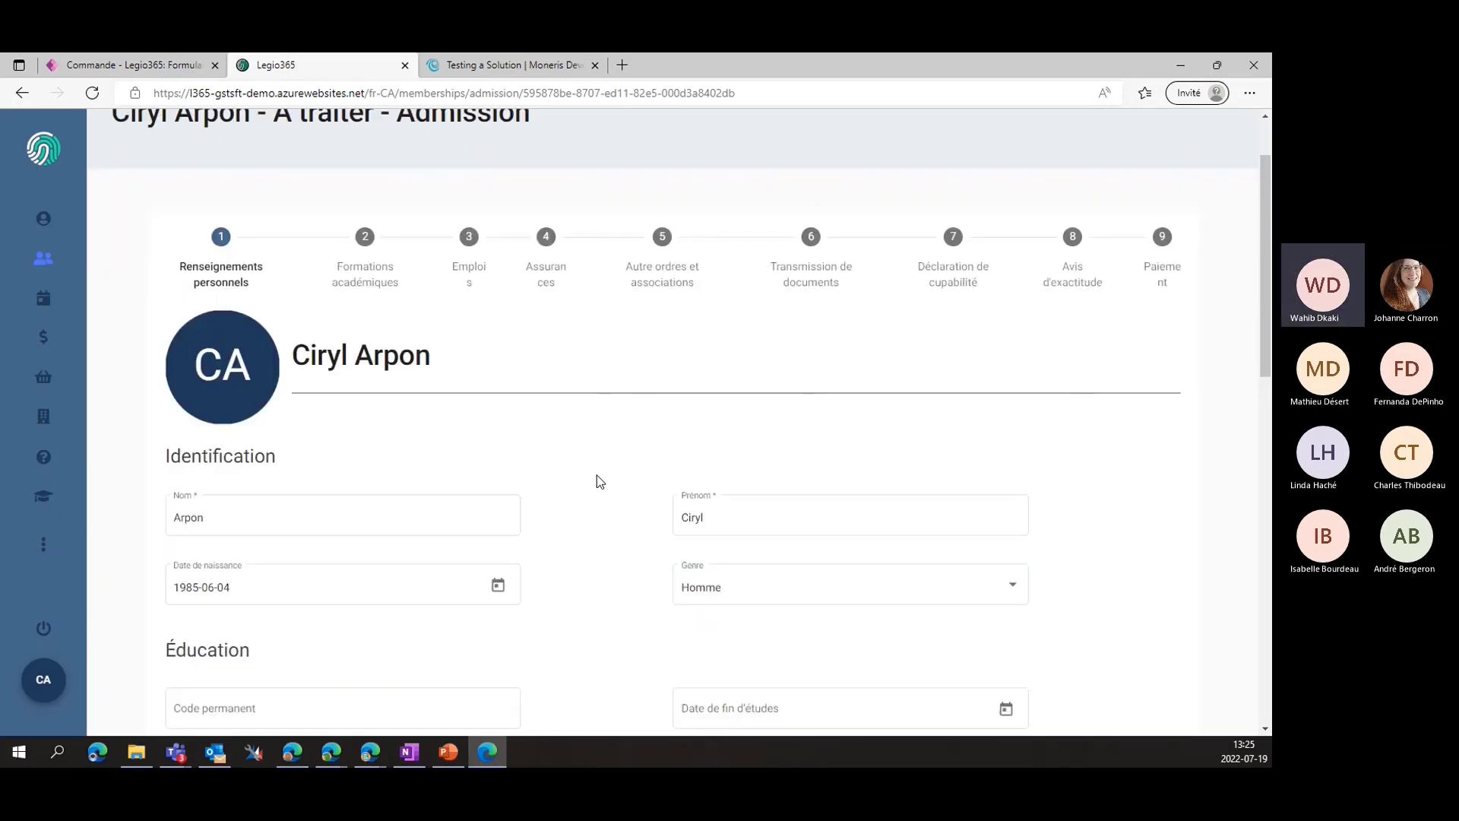
scroll(595, 476, "down", 2)
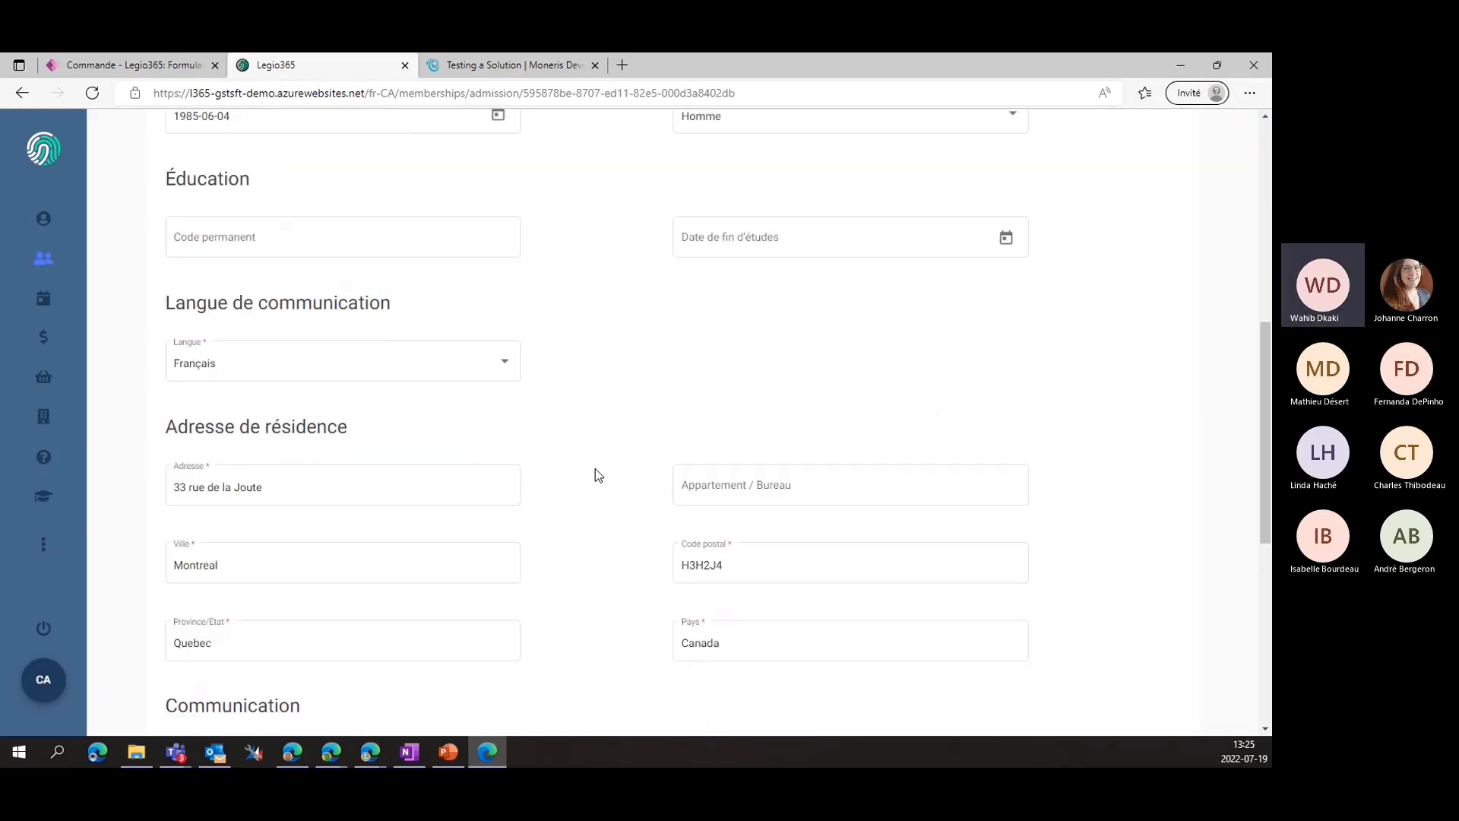
scroll(617, 447, "down", 7)
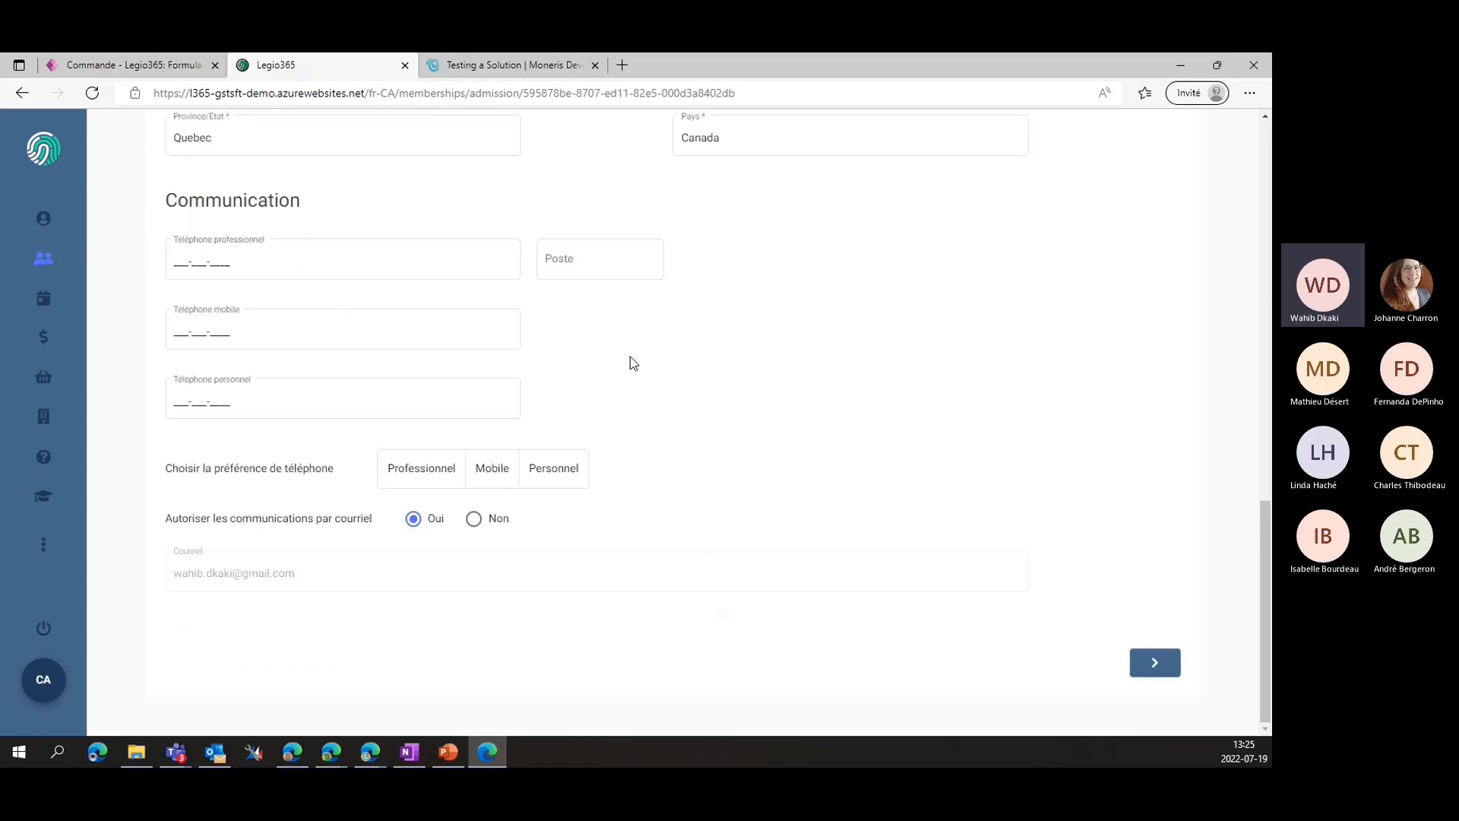
scroll(631, 357, "up", 10)
scroll(633, 359, "down", 3)
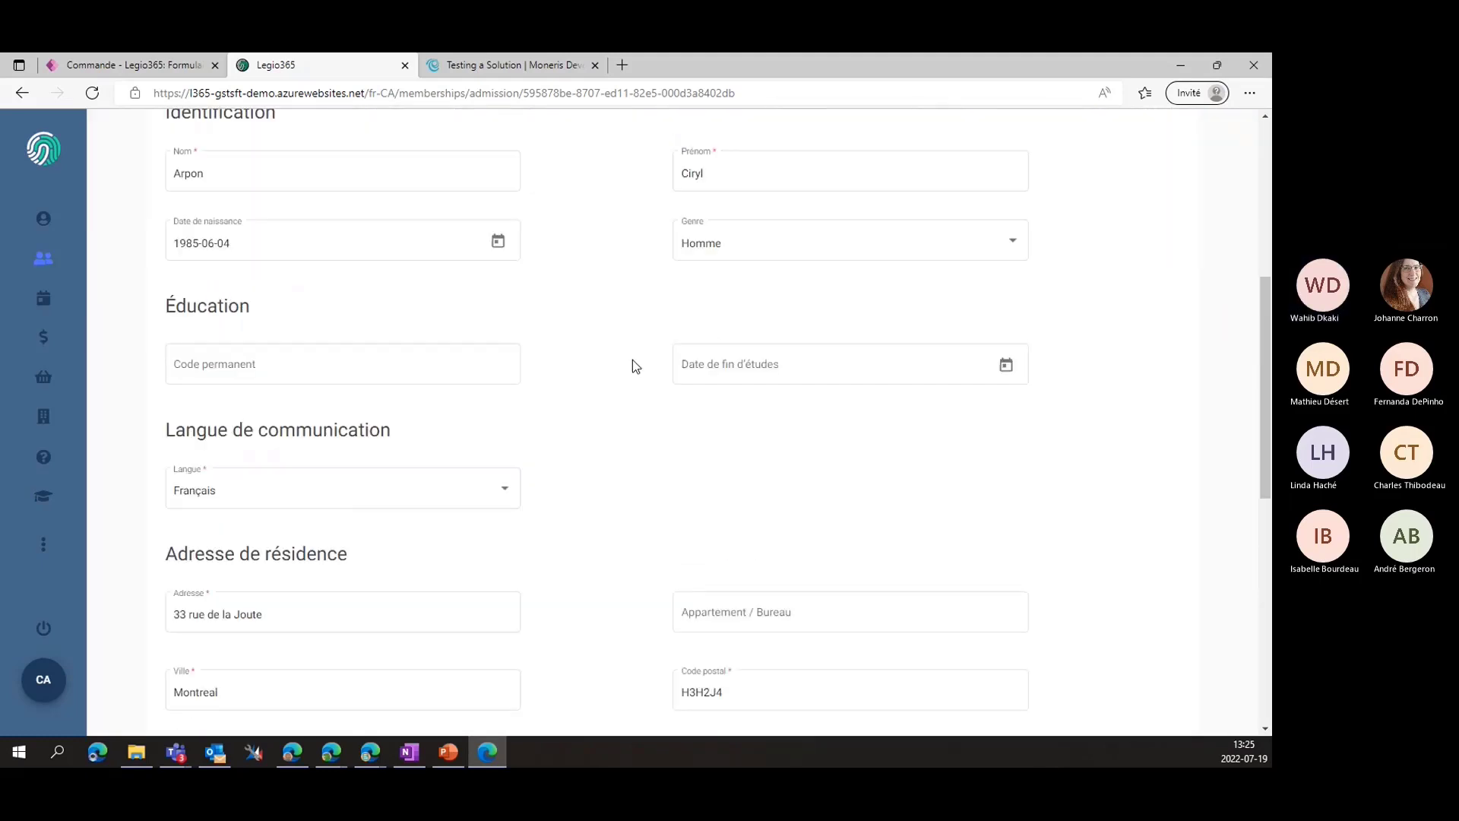
scroll(633, 358, "down", 9)
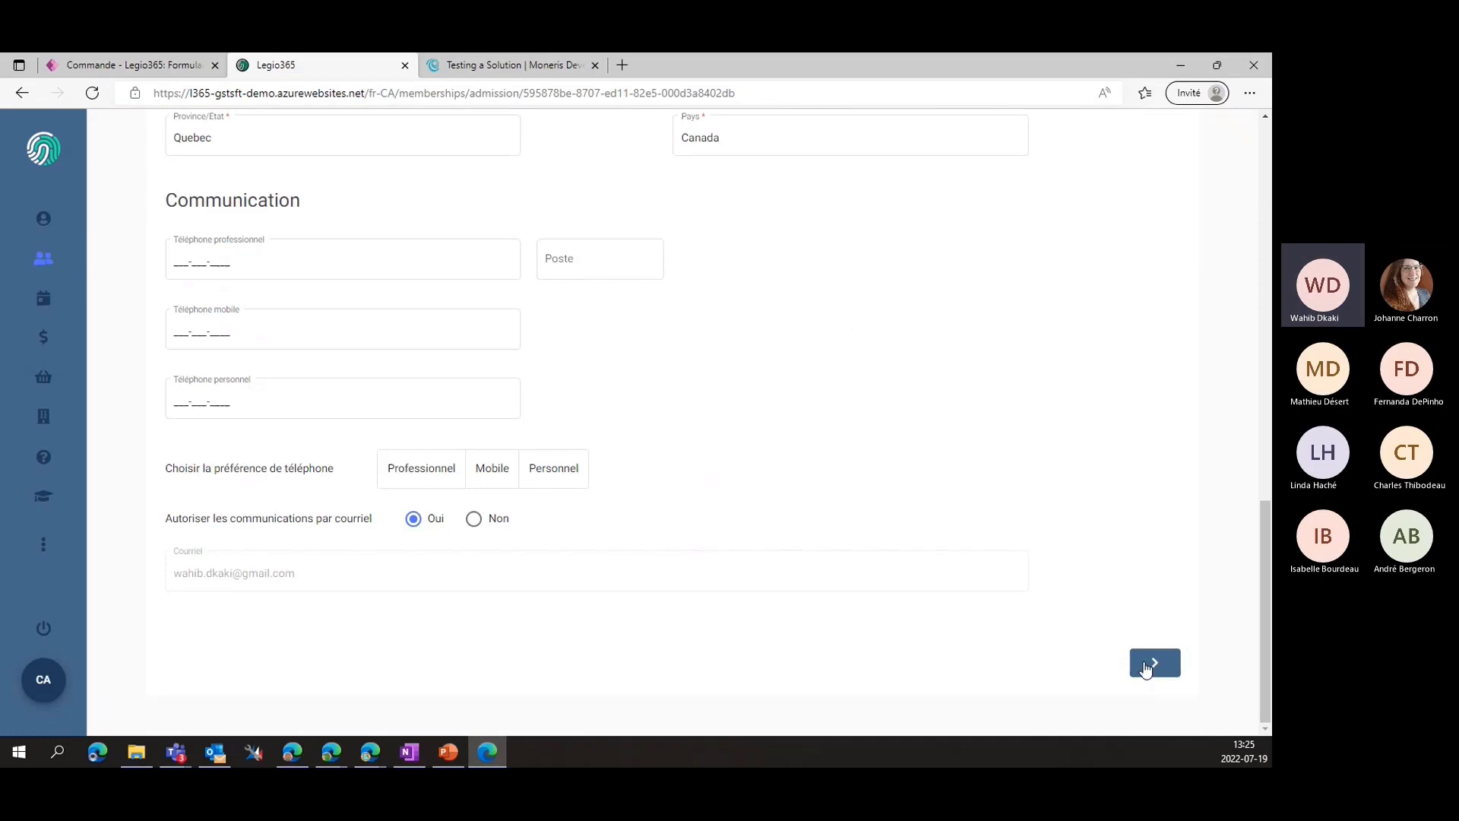
left_click(1150, 665)
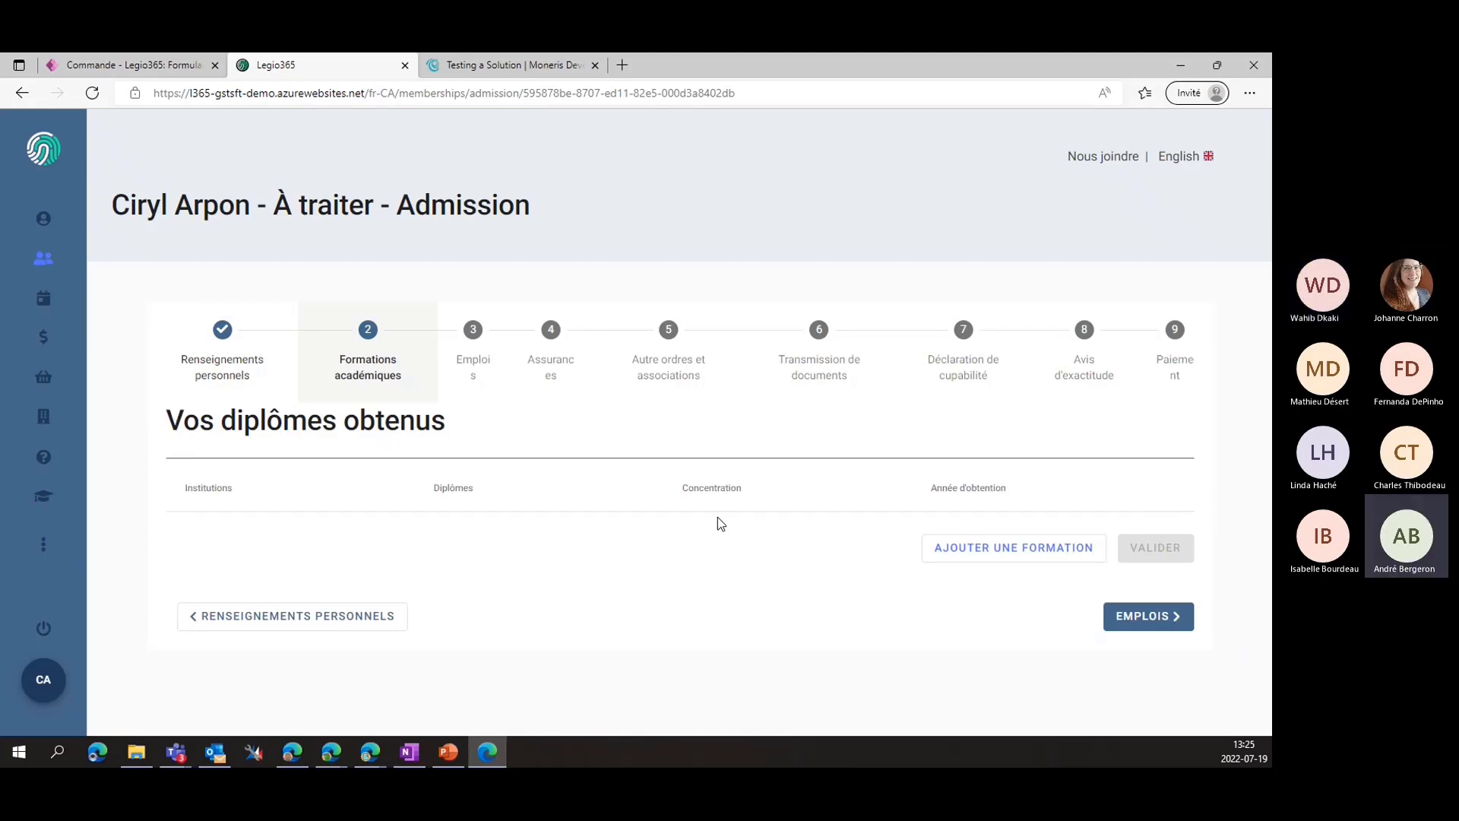
Advance through jobs, insurance and other orders to Transmission de documents
left_click(1131, 622)
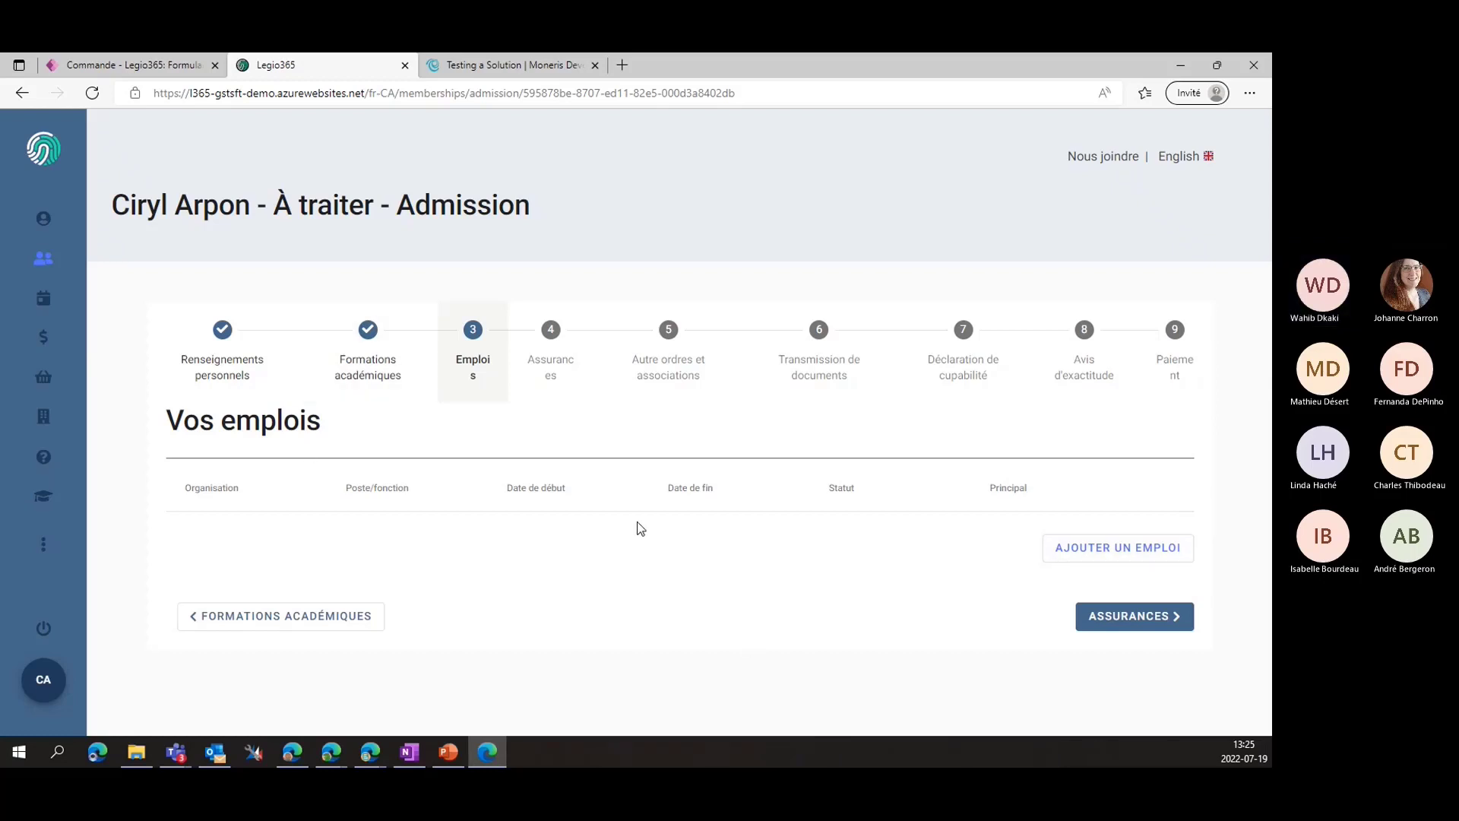
left_click(1134, 620)
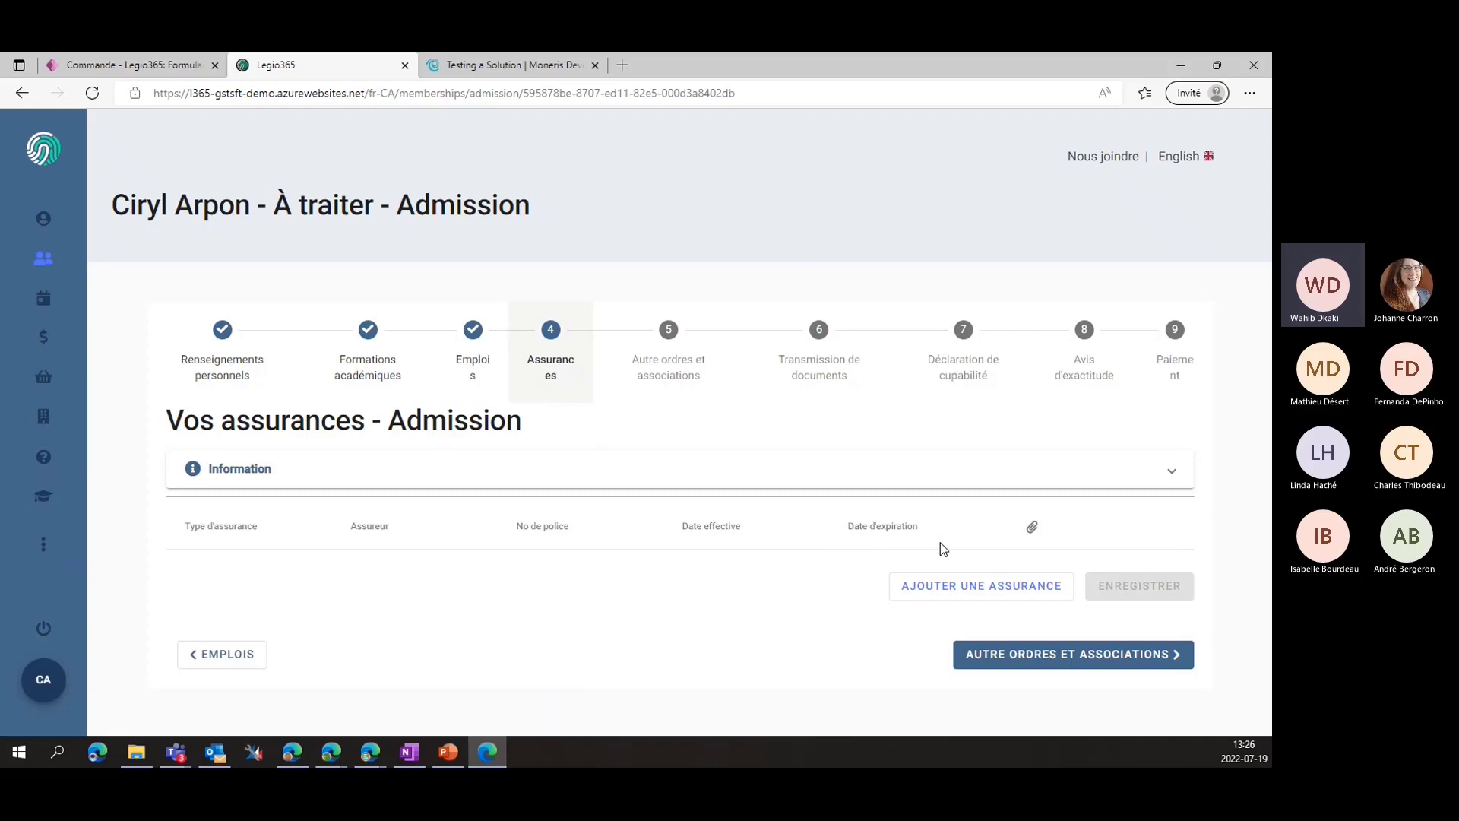
left_click(1055, 663)
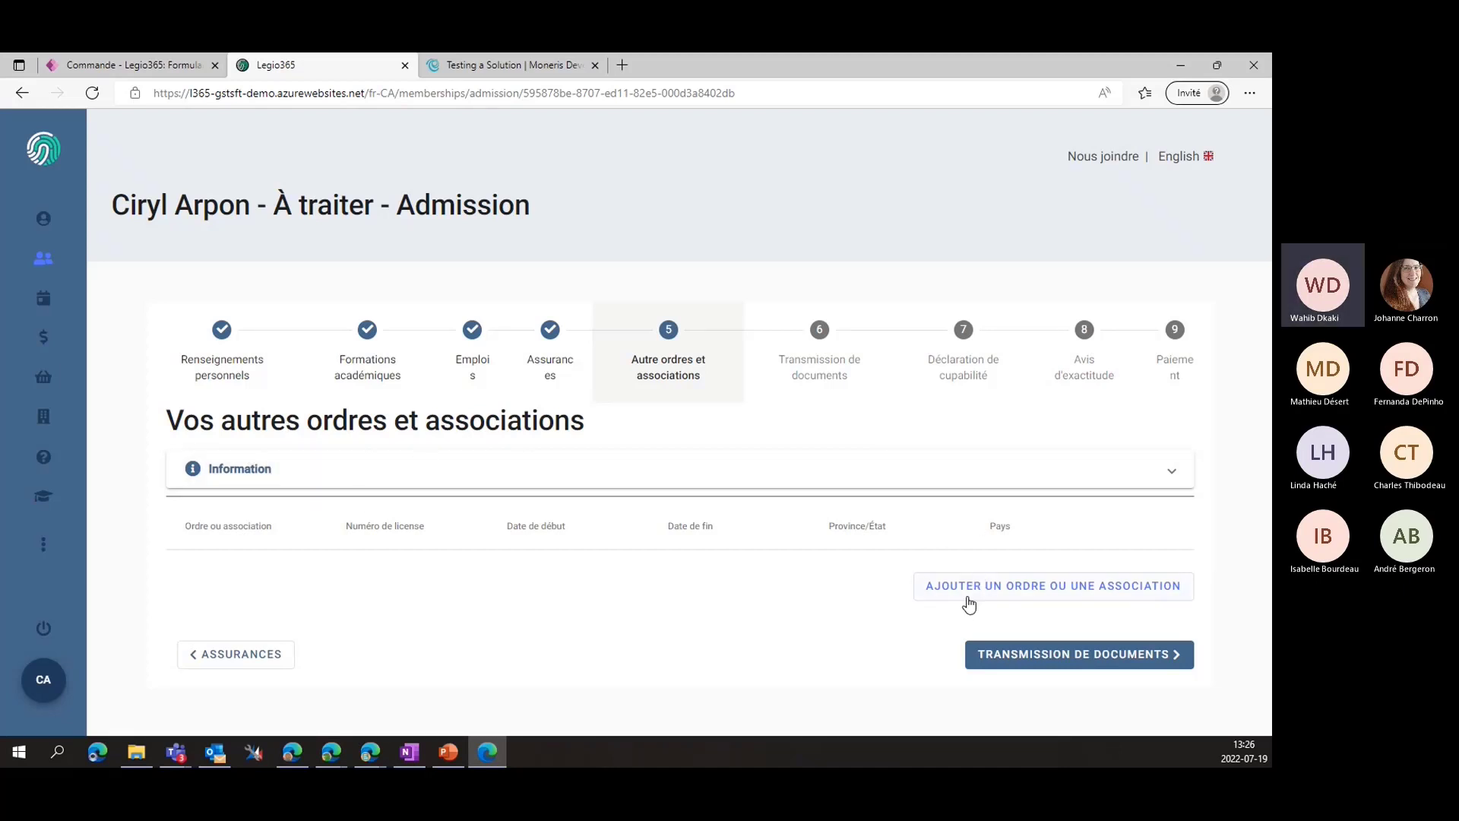
left_click(1087, 657)
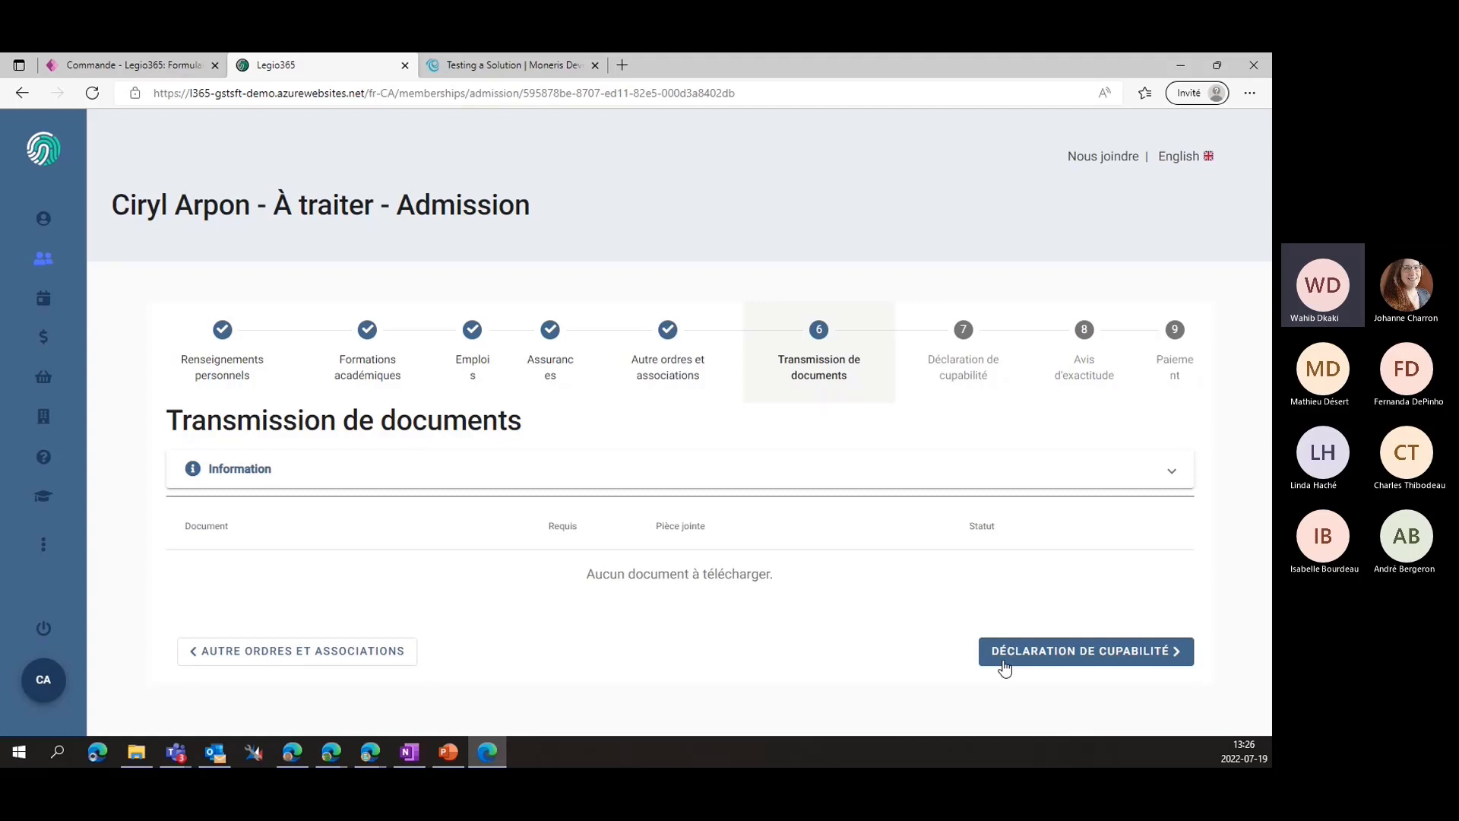
Answer Non to the bankruptcy, criminal, Québec conviction and disciplinary questions
left_click(1029, 646)
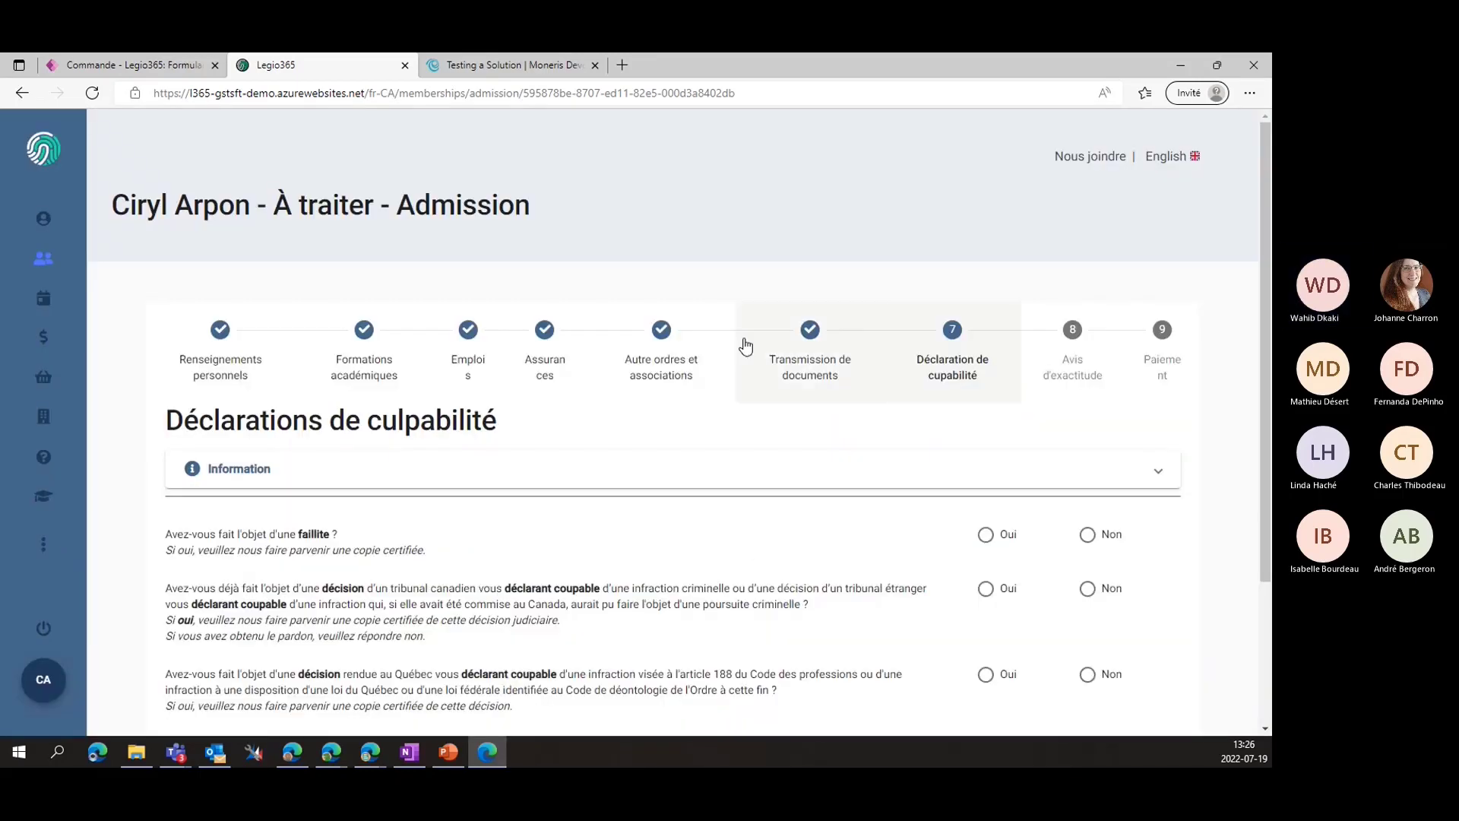
scroll(469, 516, "down", 3)
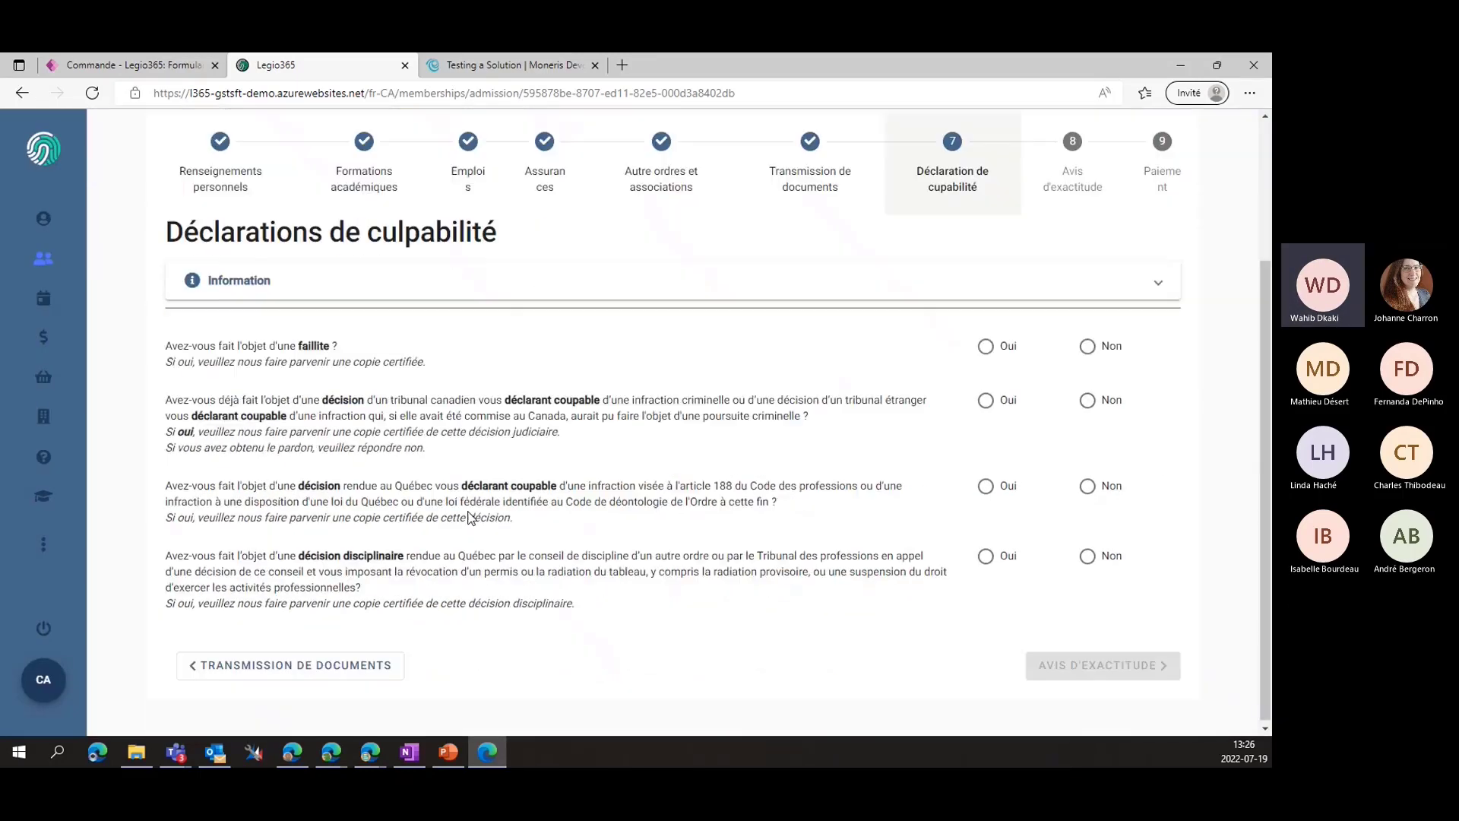
left_click(1090, 351)
left_click(1088, 399)
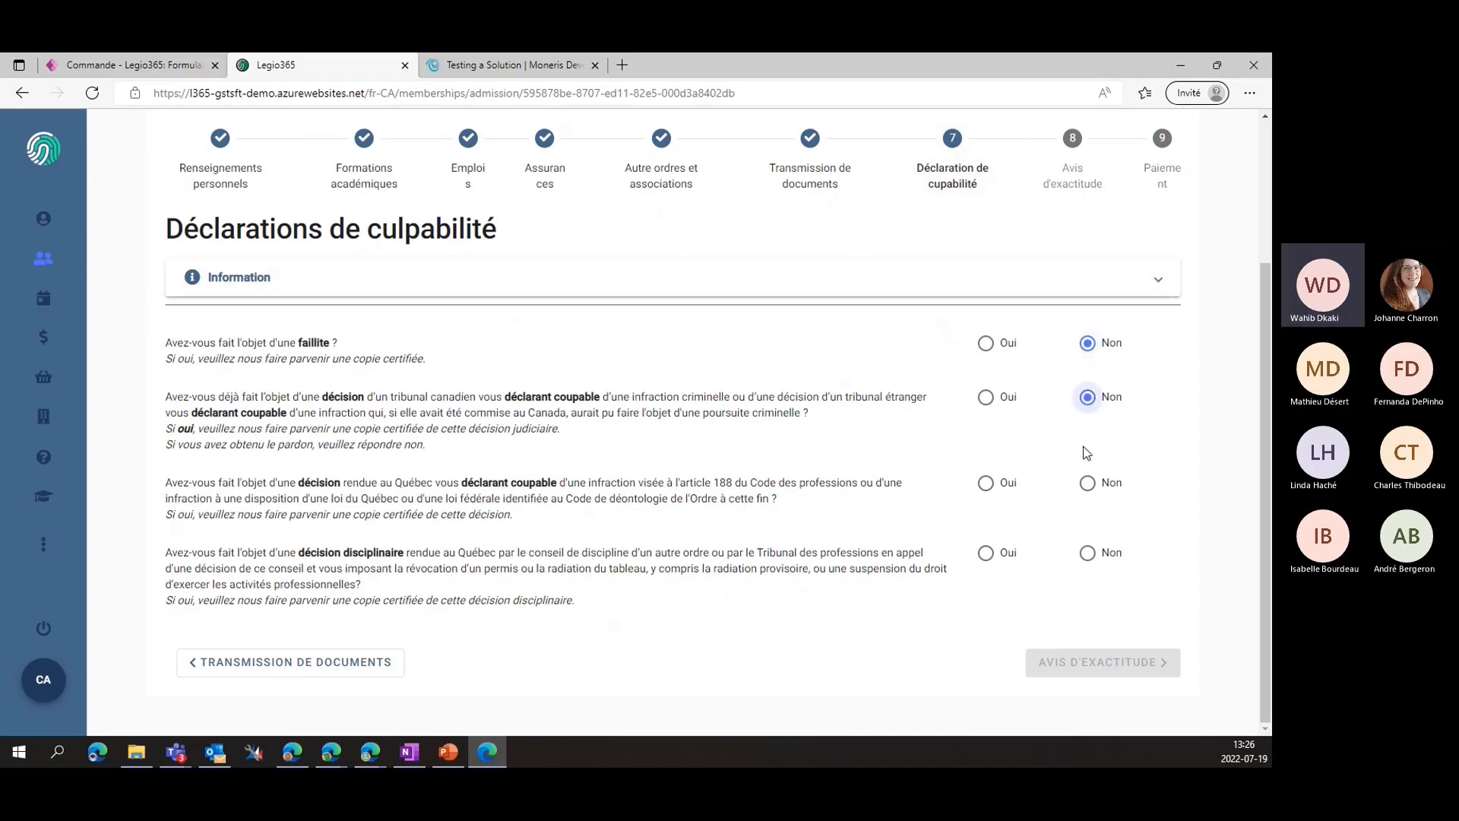
left_click(1087, 484)
left_click(1088, 555)
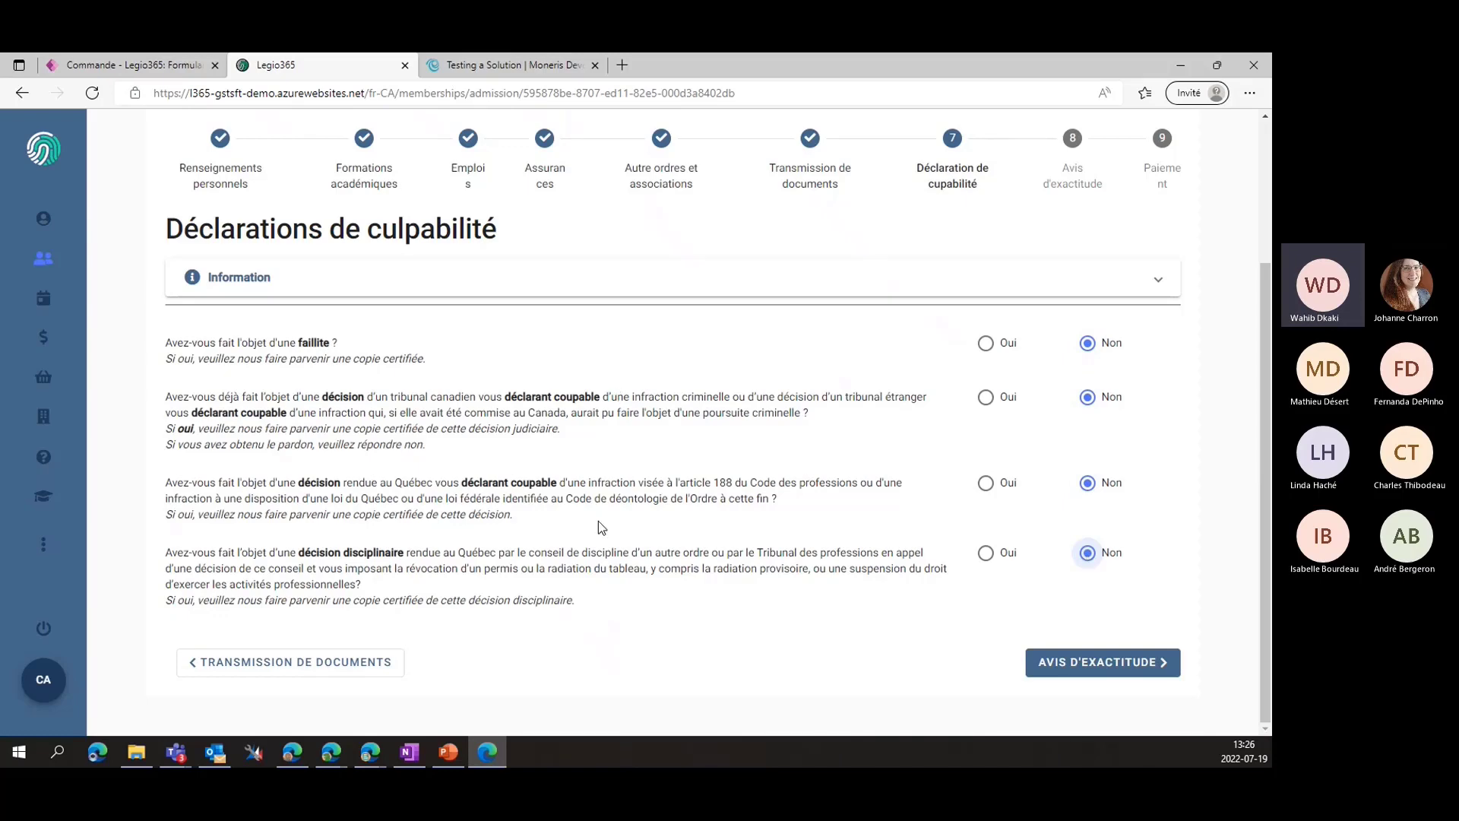
On Avis d'exactitude, affirm that the information provided is accurate
scroll(609, 501, "up", 1)
scroll(609, 490, "down", 1)
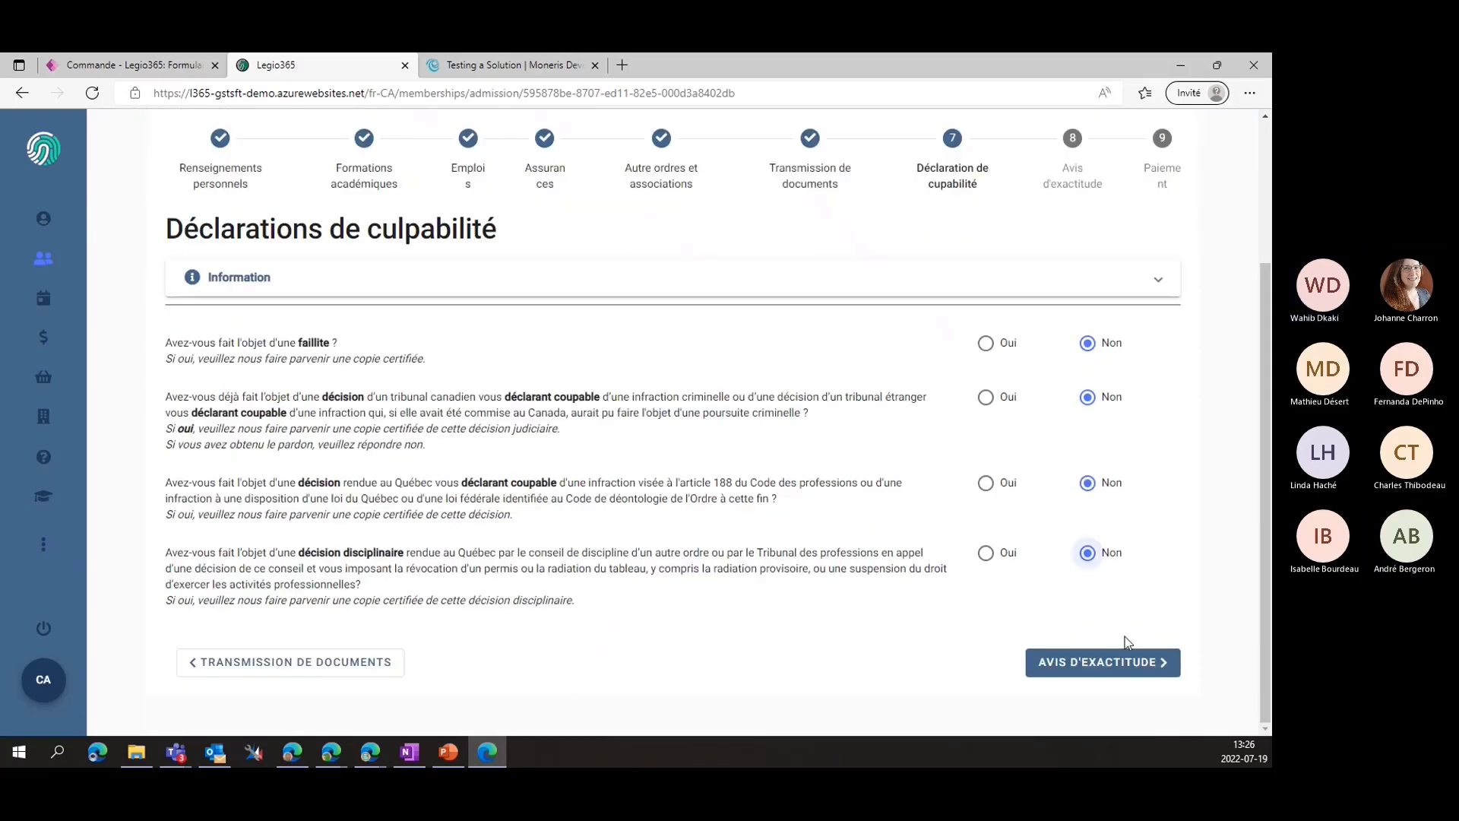
left_click(1076, 663)
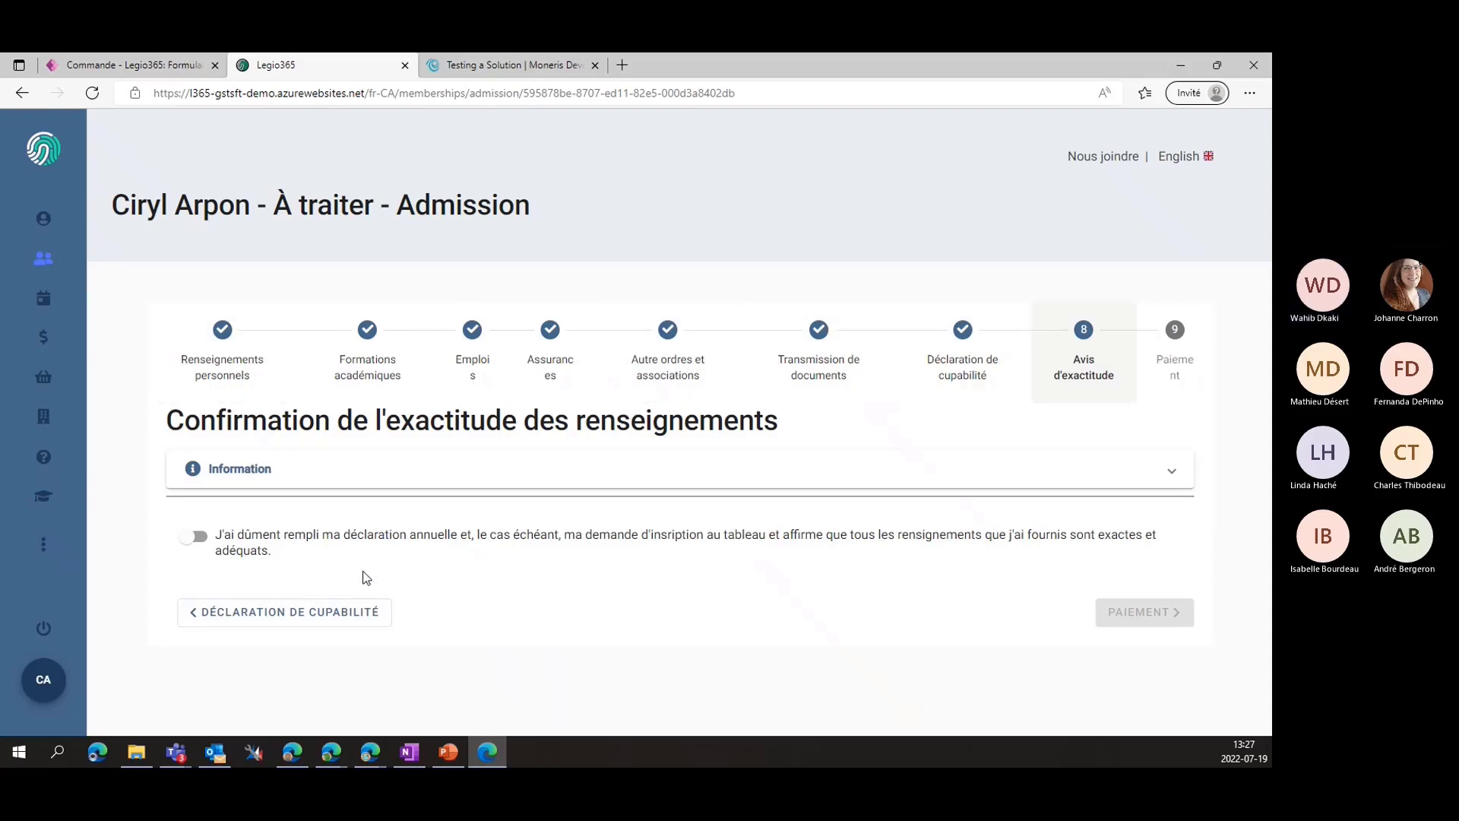
left_click(199, 541)
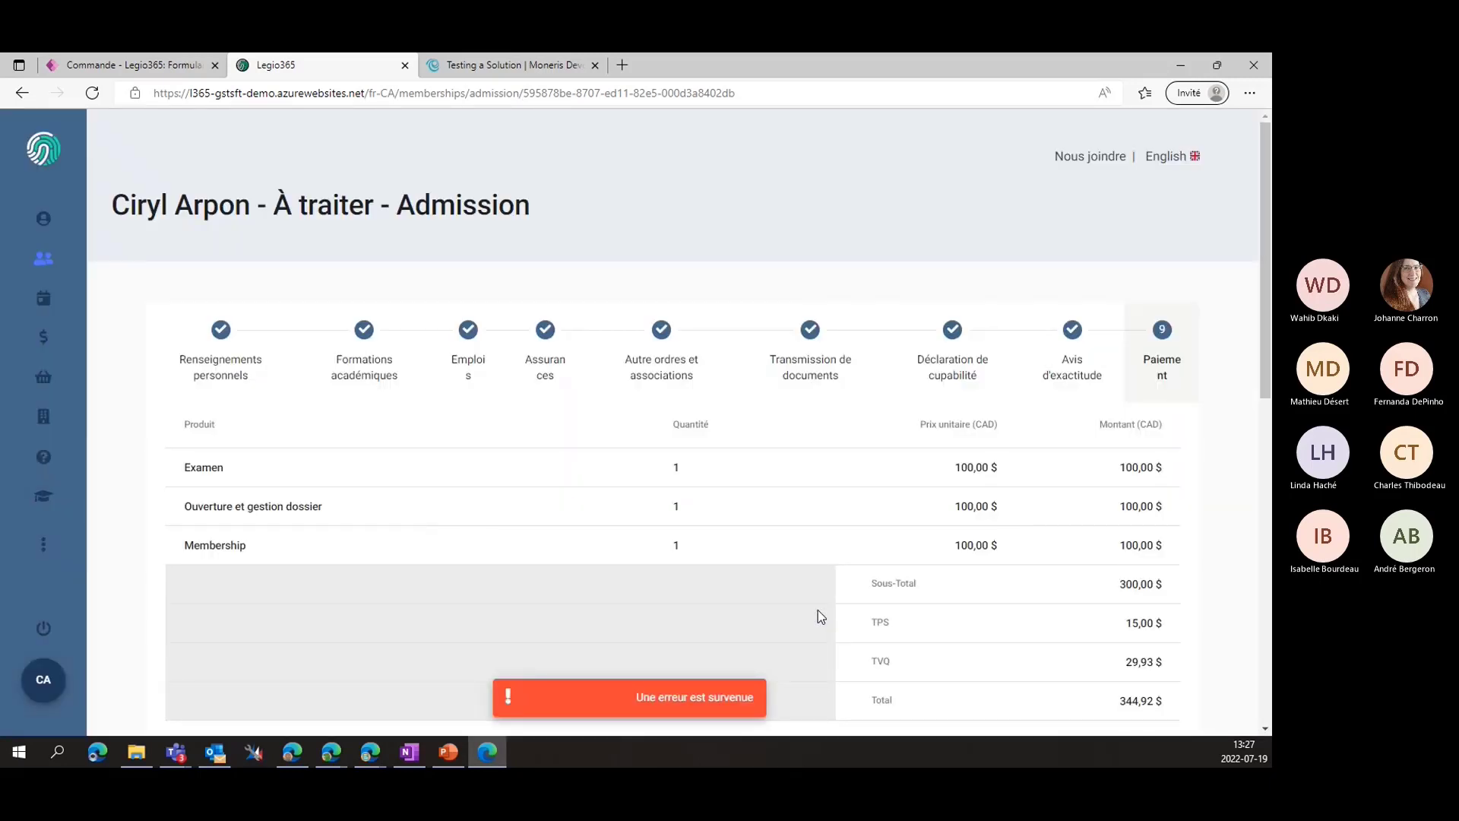
Try cash, then cheque, and settle on Carte de crédit as the payment method
scroll(818, 609, "down", 10)
scroll(760, 441, "up", 10)
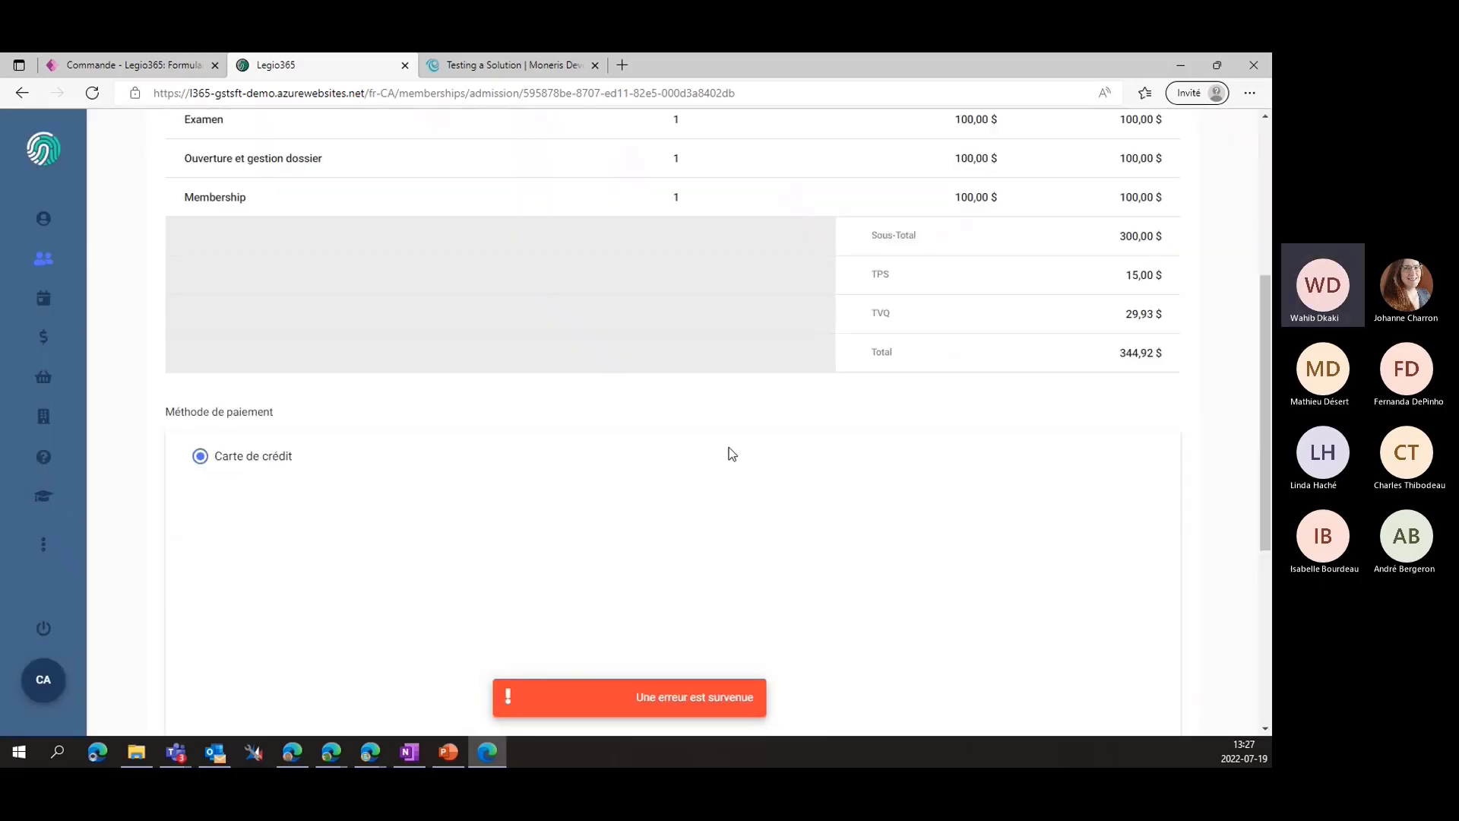
scroll(723, 433, "down", 7)
left_click(244, 651)
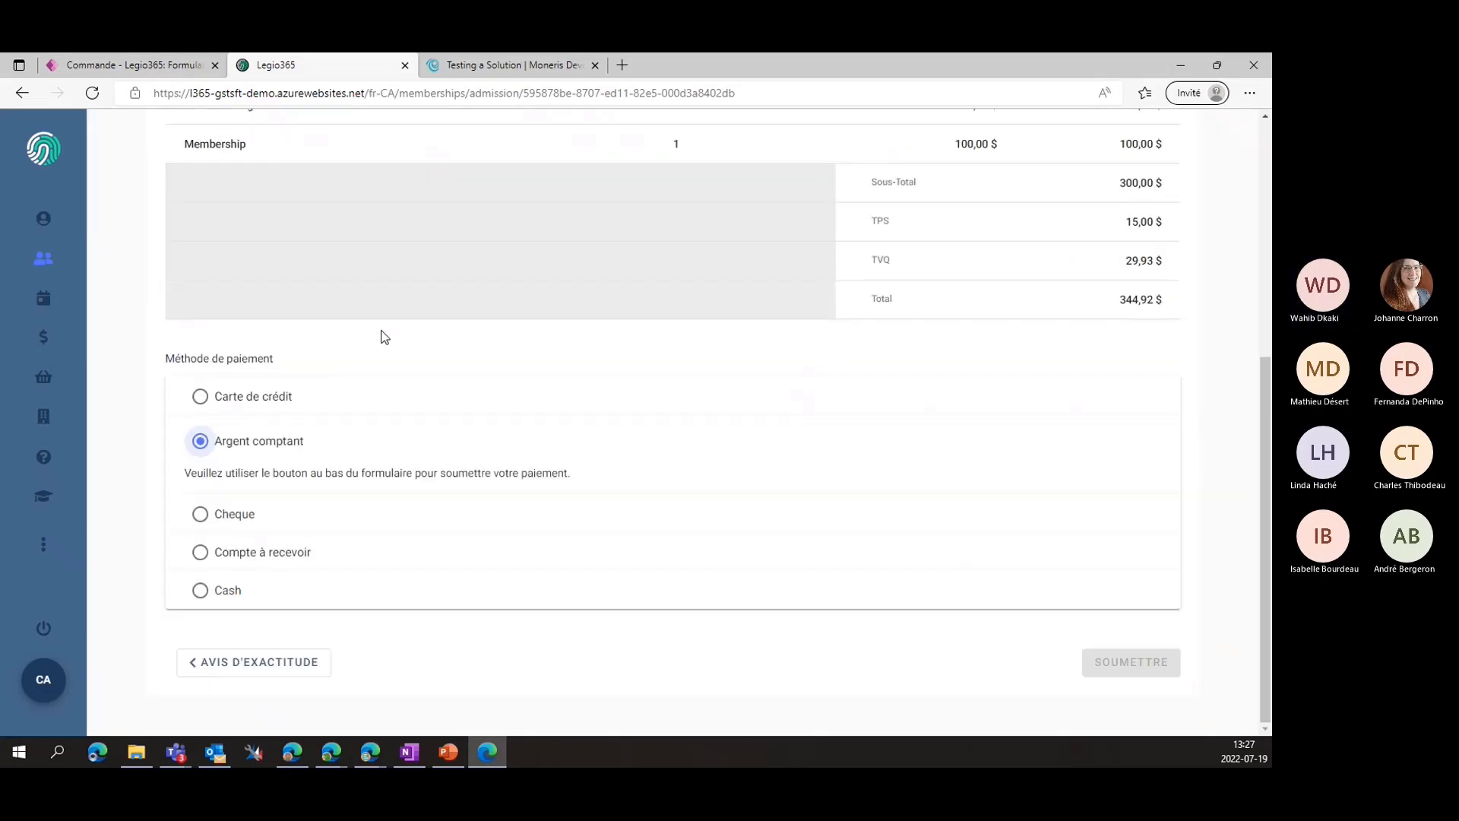
left_click(203, 514)
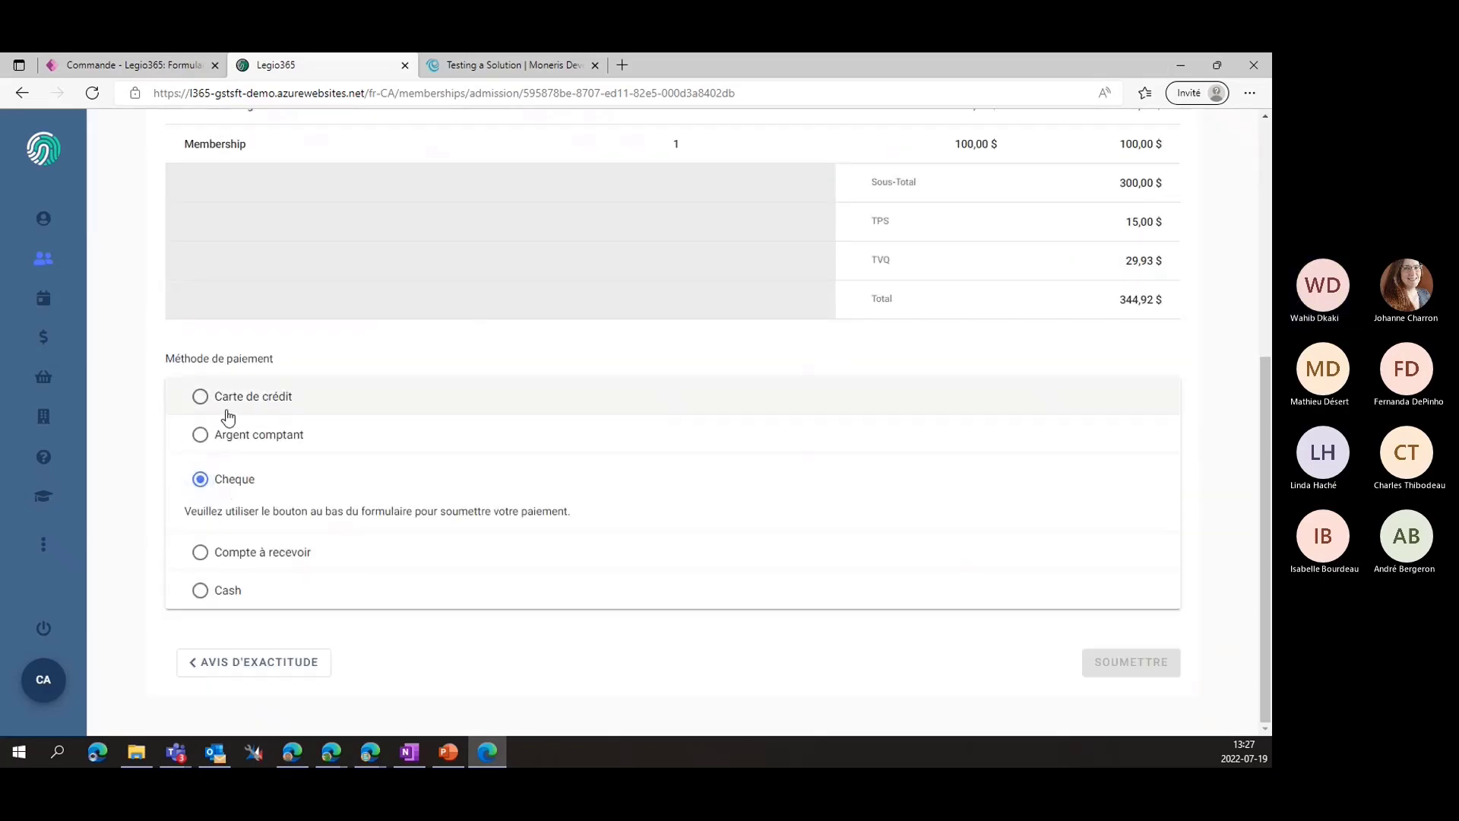
left_click(207, 392)
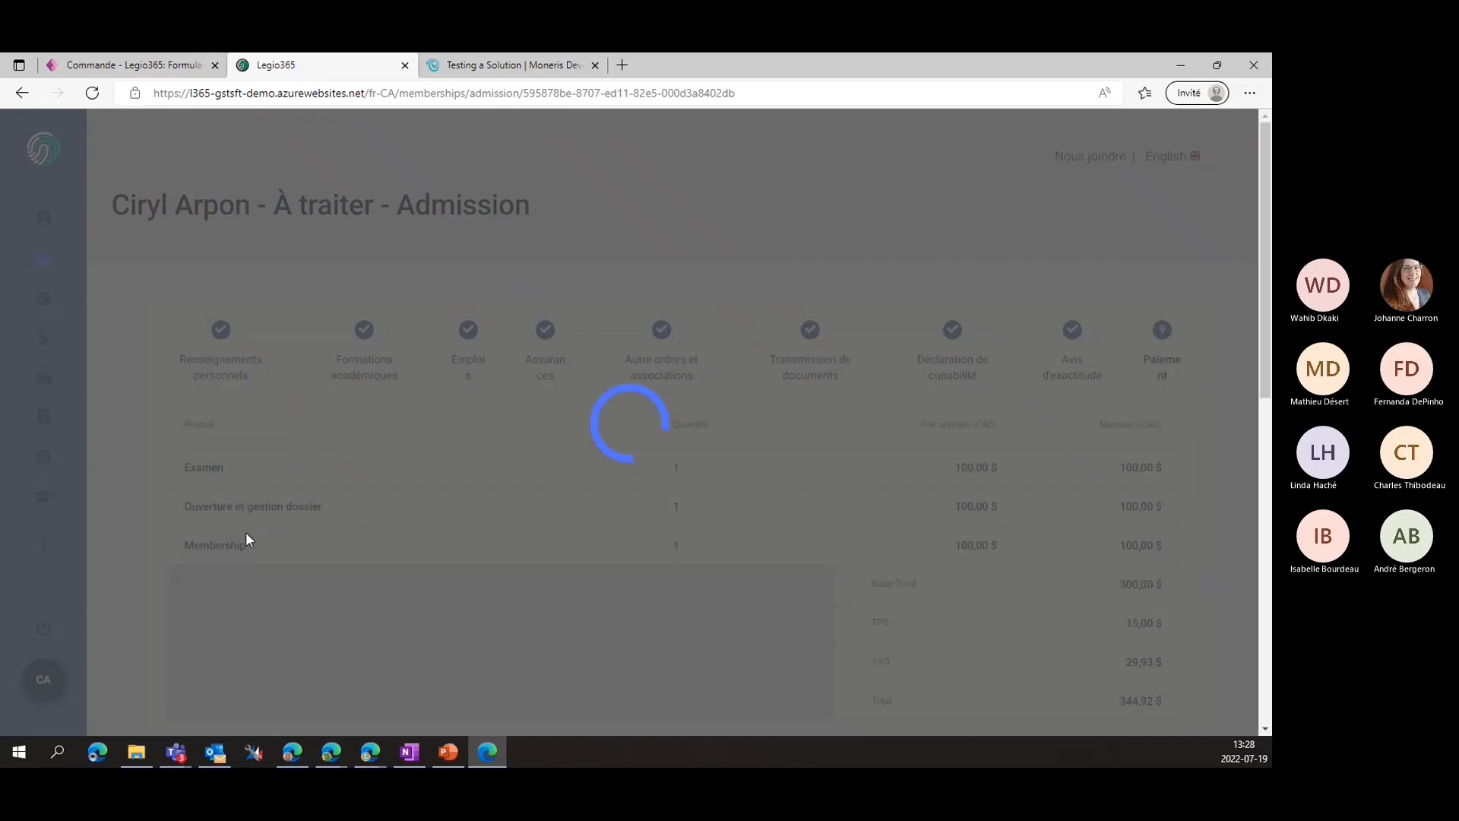
Enter the cardholder's name in the Nom du titulaire de carte field
scroll(247, 538, "down", 6)
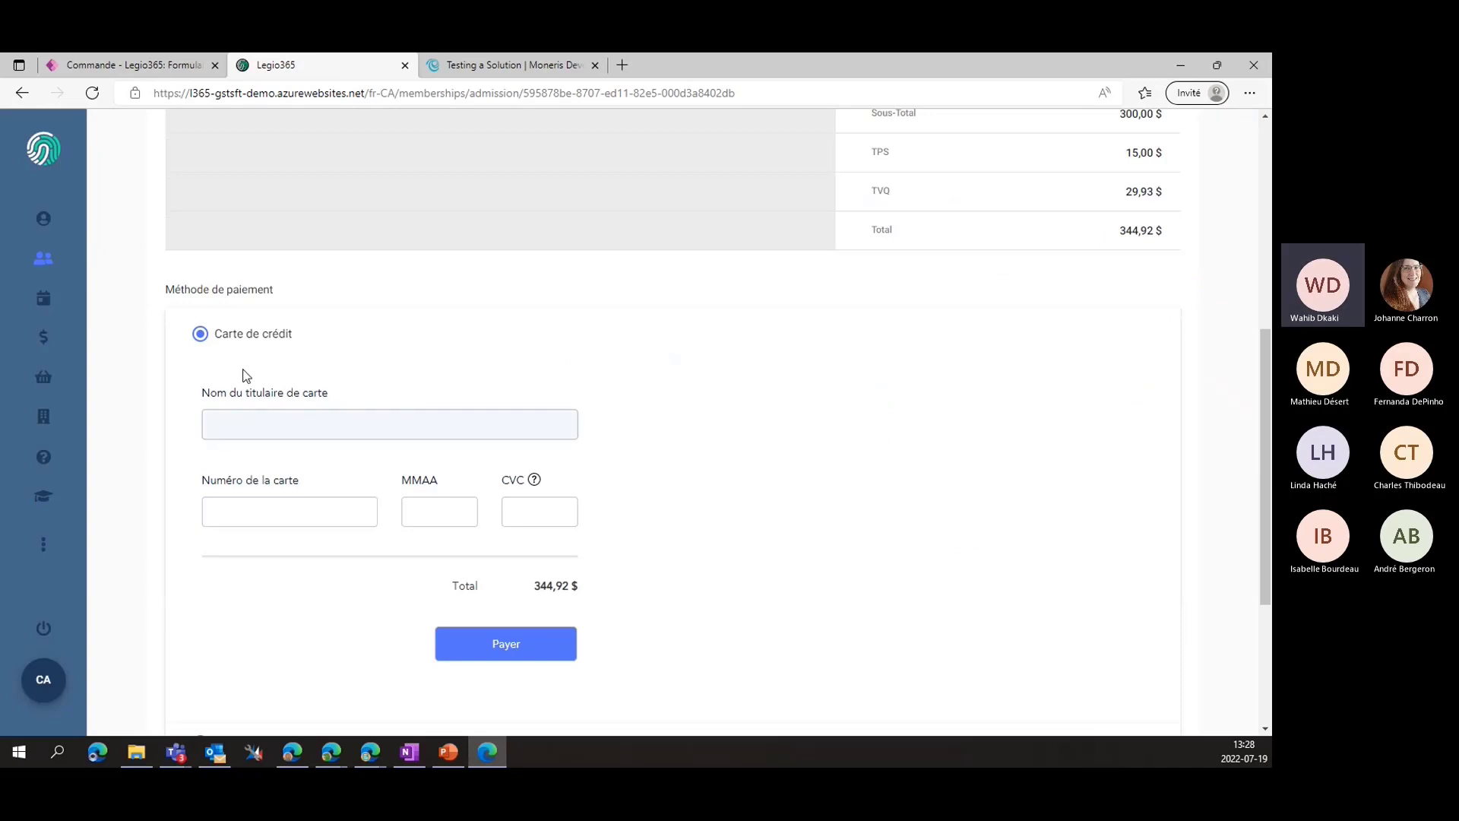
left_click(326, 435)
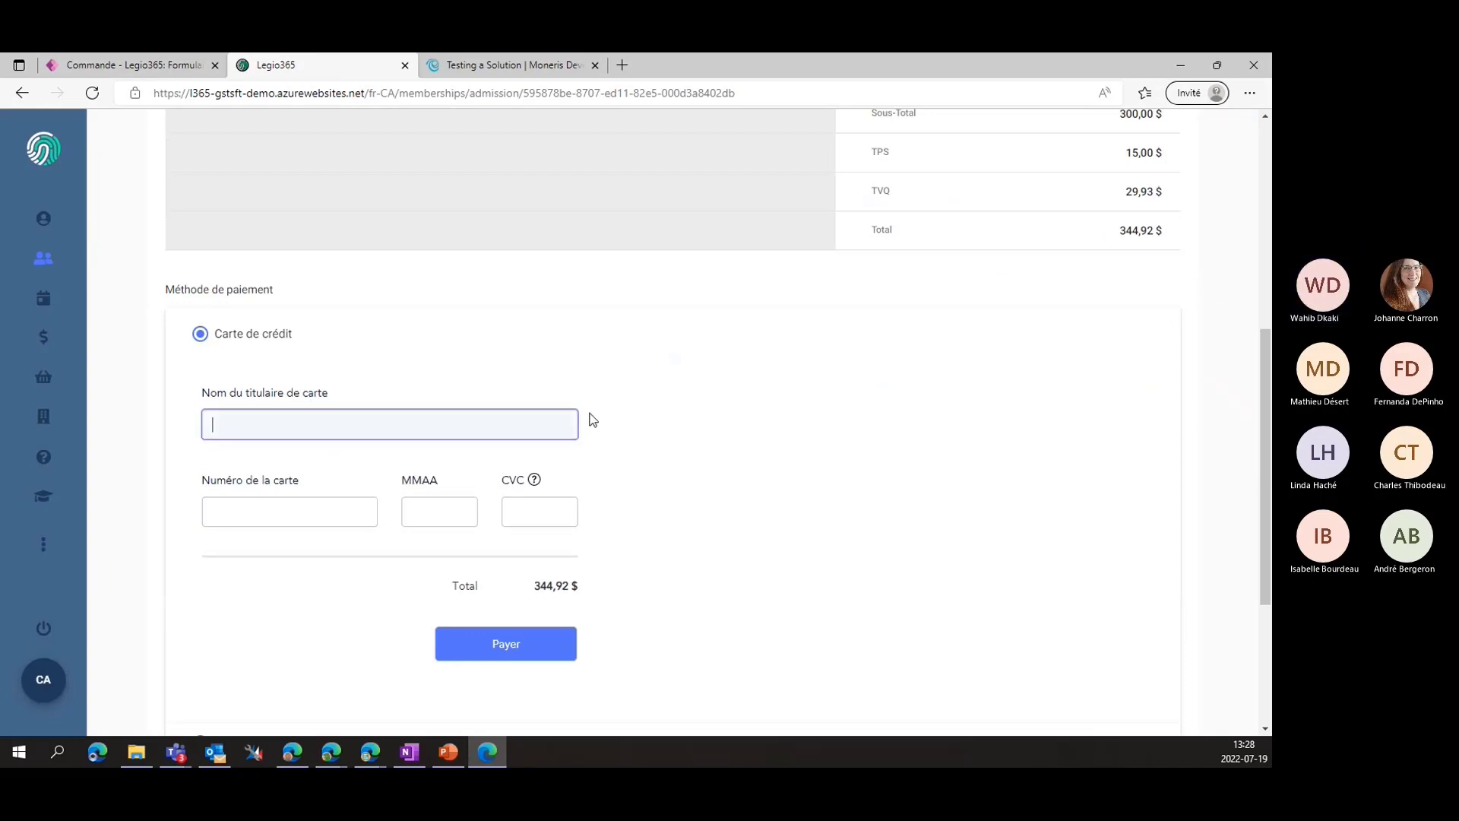
scroll(717, 453, "up", 7)
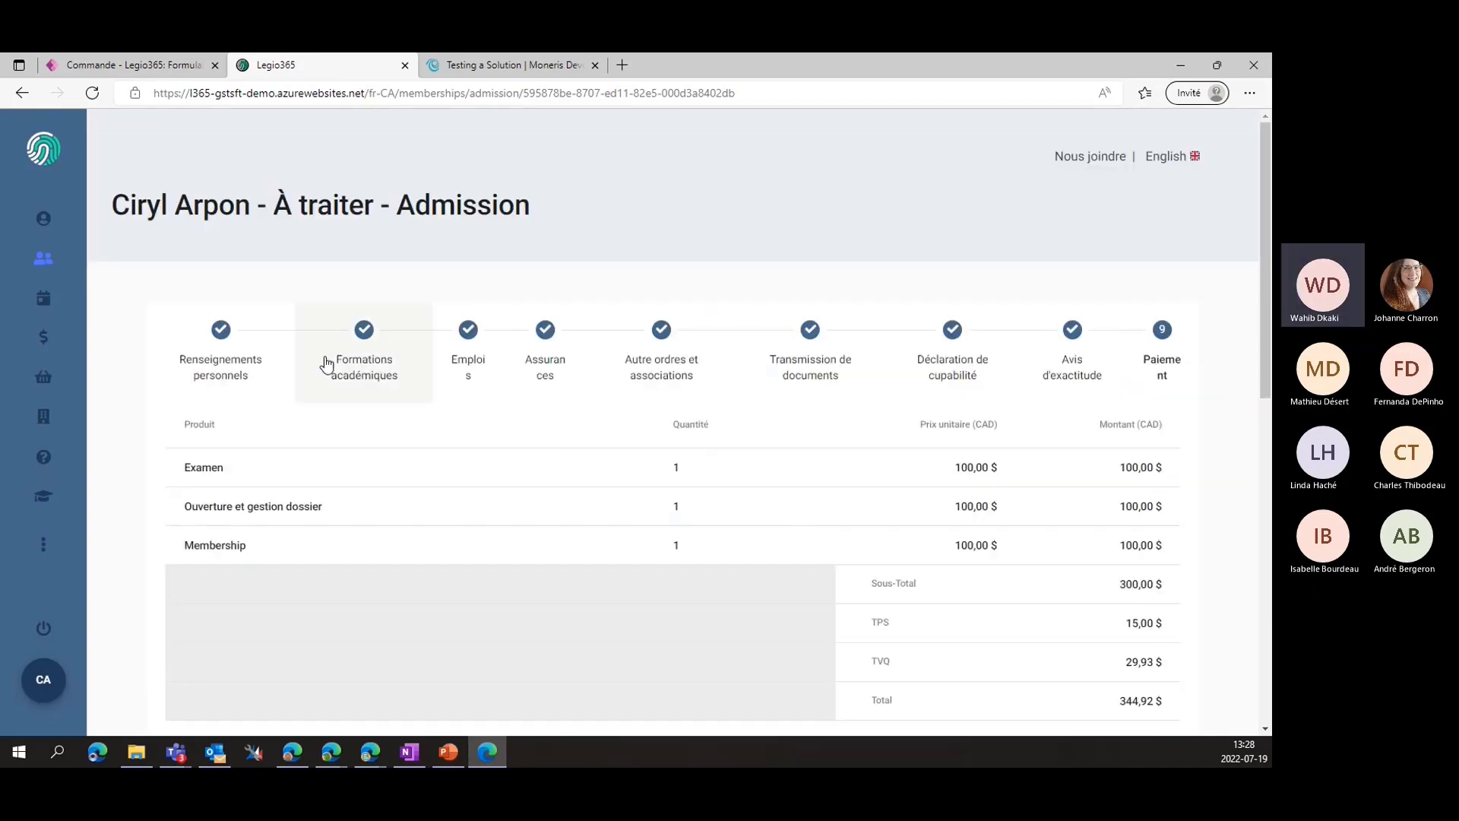
scroll(469, 511, "down", 6)
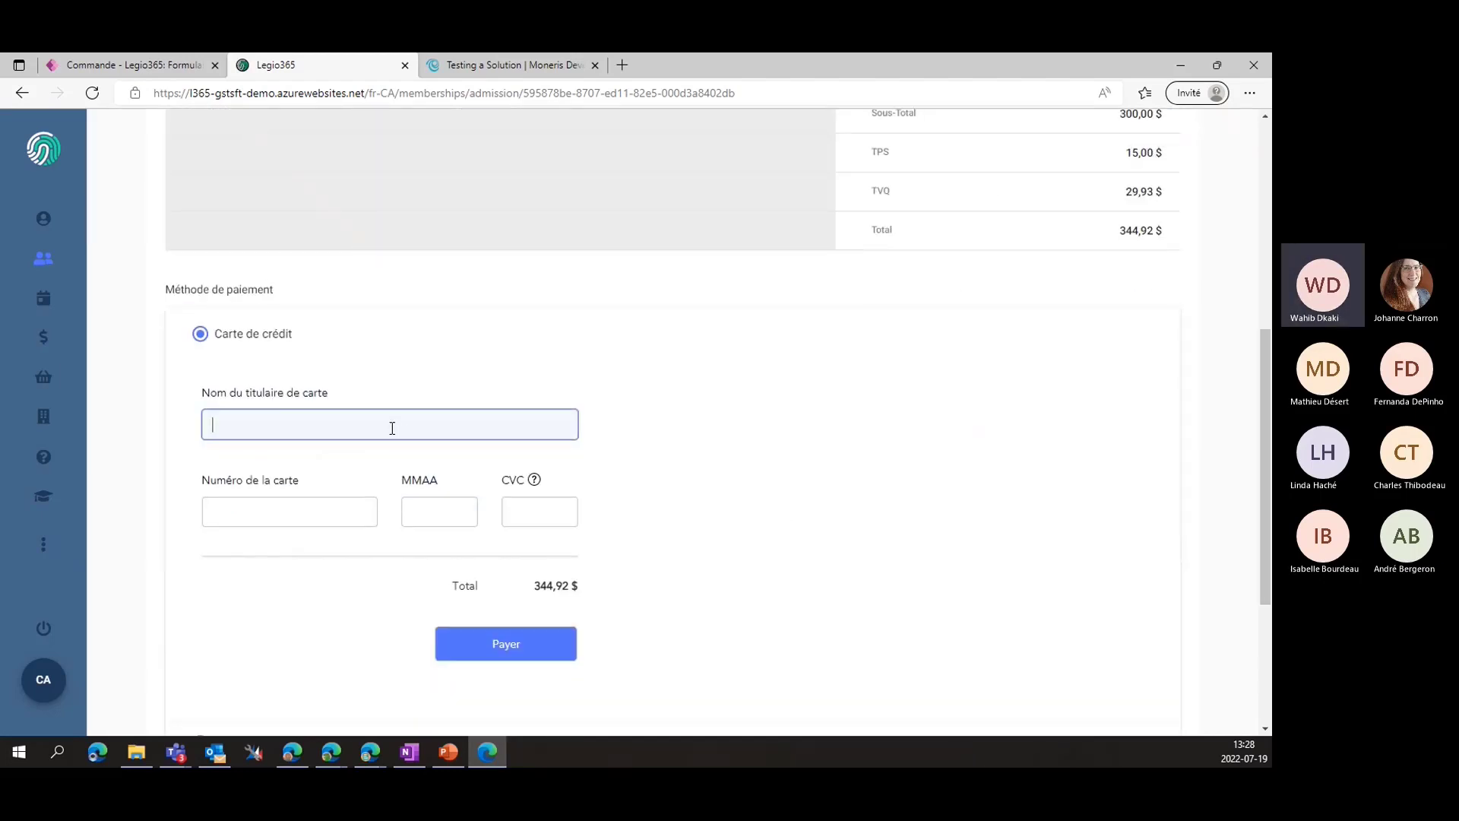
type("Cir")
key("BackSpace")
type("pon")
key("Tab")
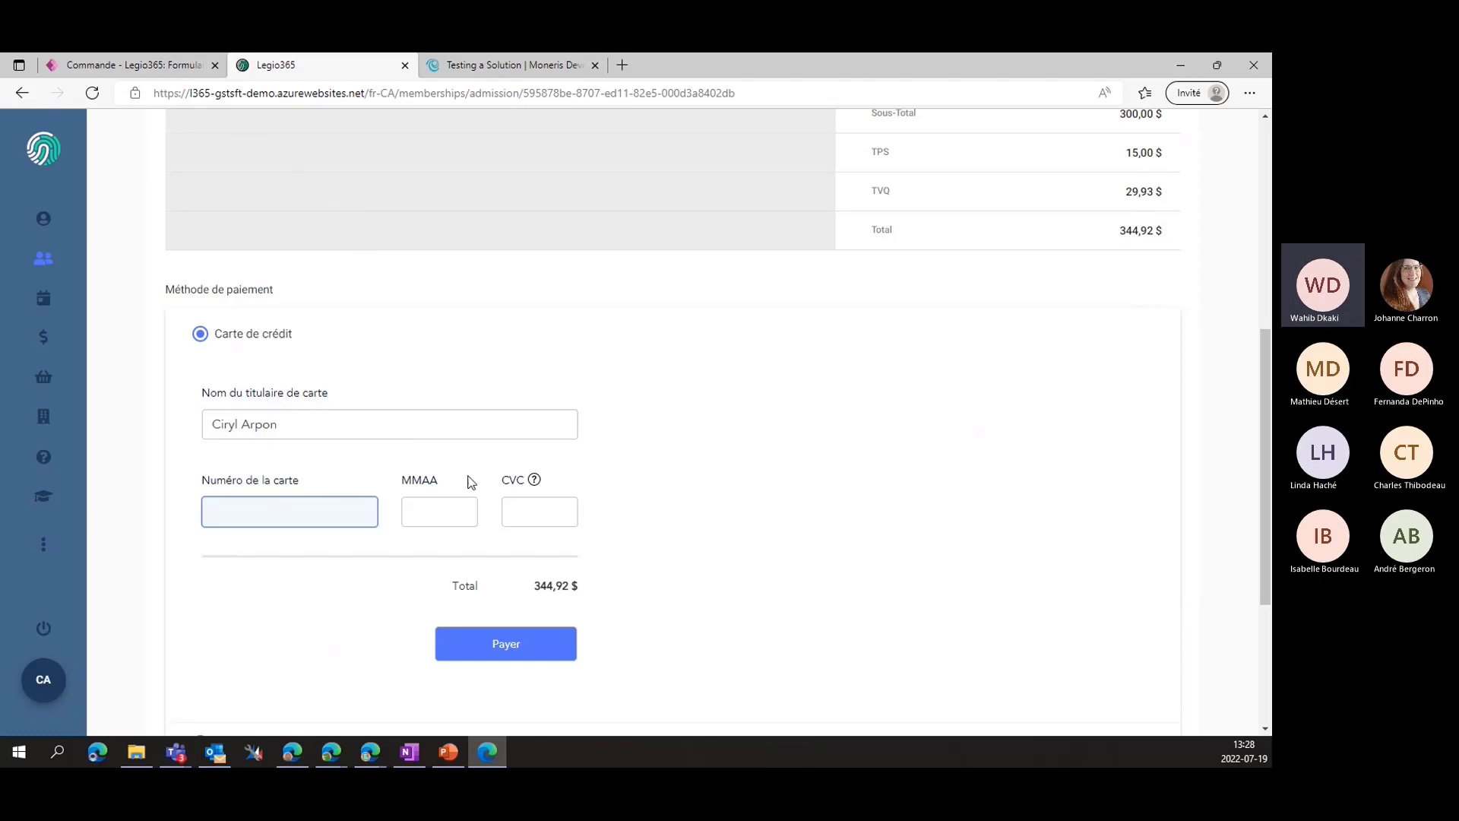
Copy the Visa test card number from the Moneris test cards page
scroll(469, 472, "up", 4)
scroll(322, 254, "down", 4)
scroll(801, 586, "up", 5)
scroll(783, 567, "down", 6)
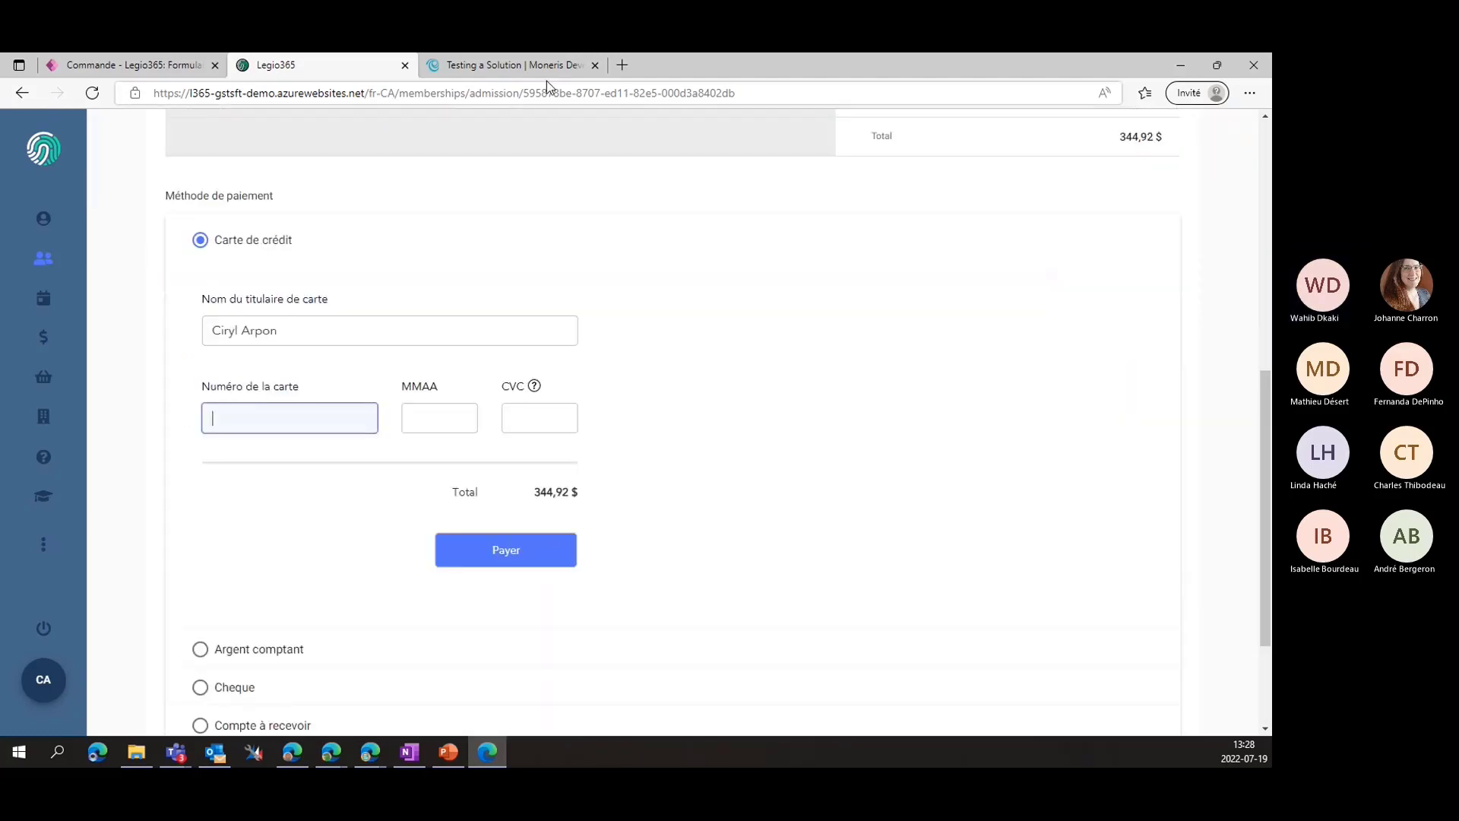
left_click(517, 66)
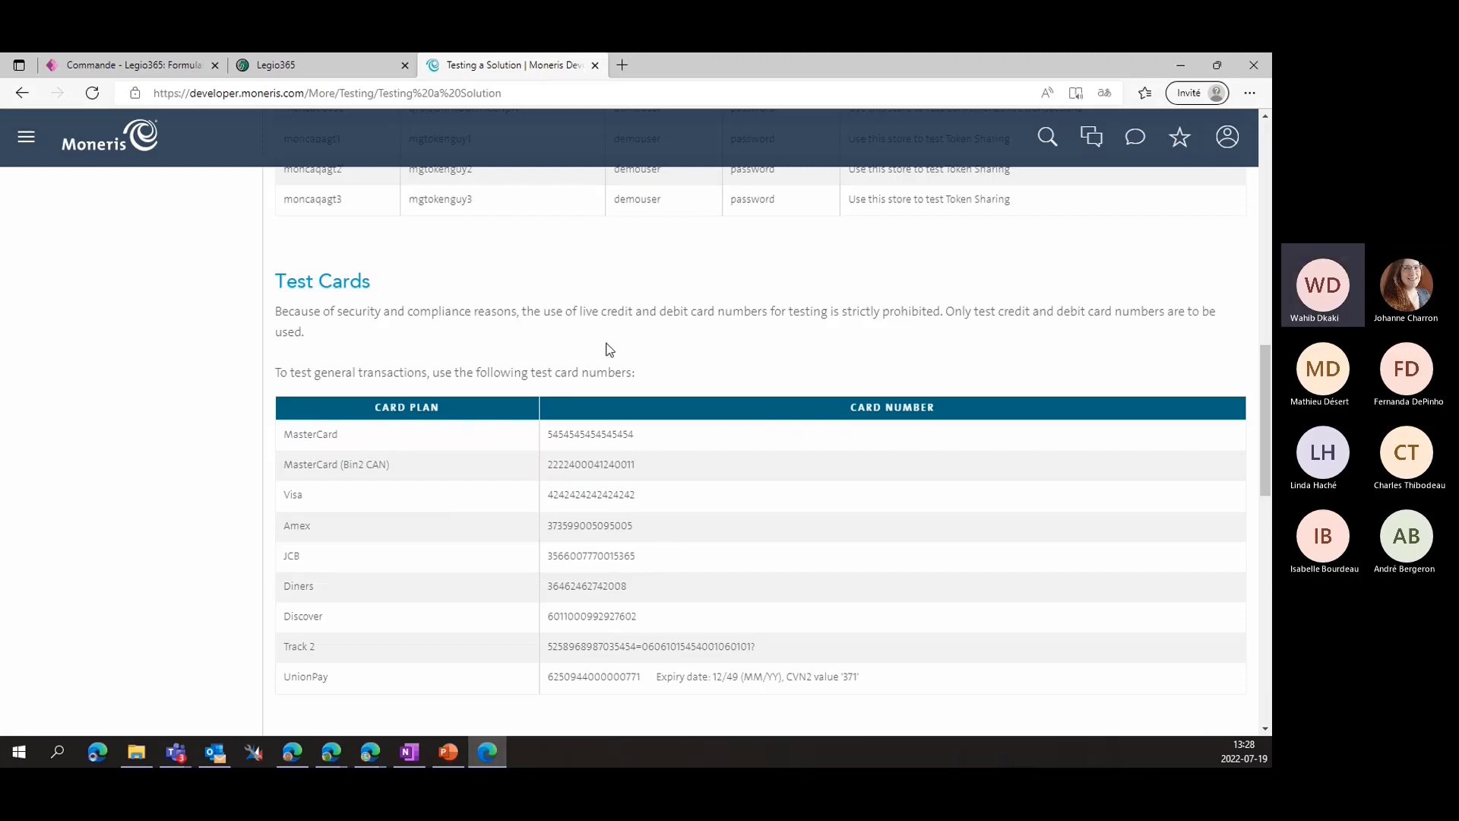
double_click(573, 496)
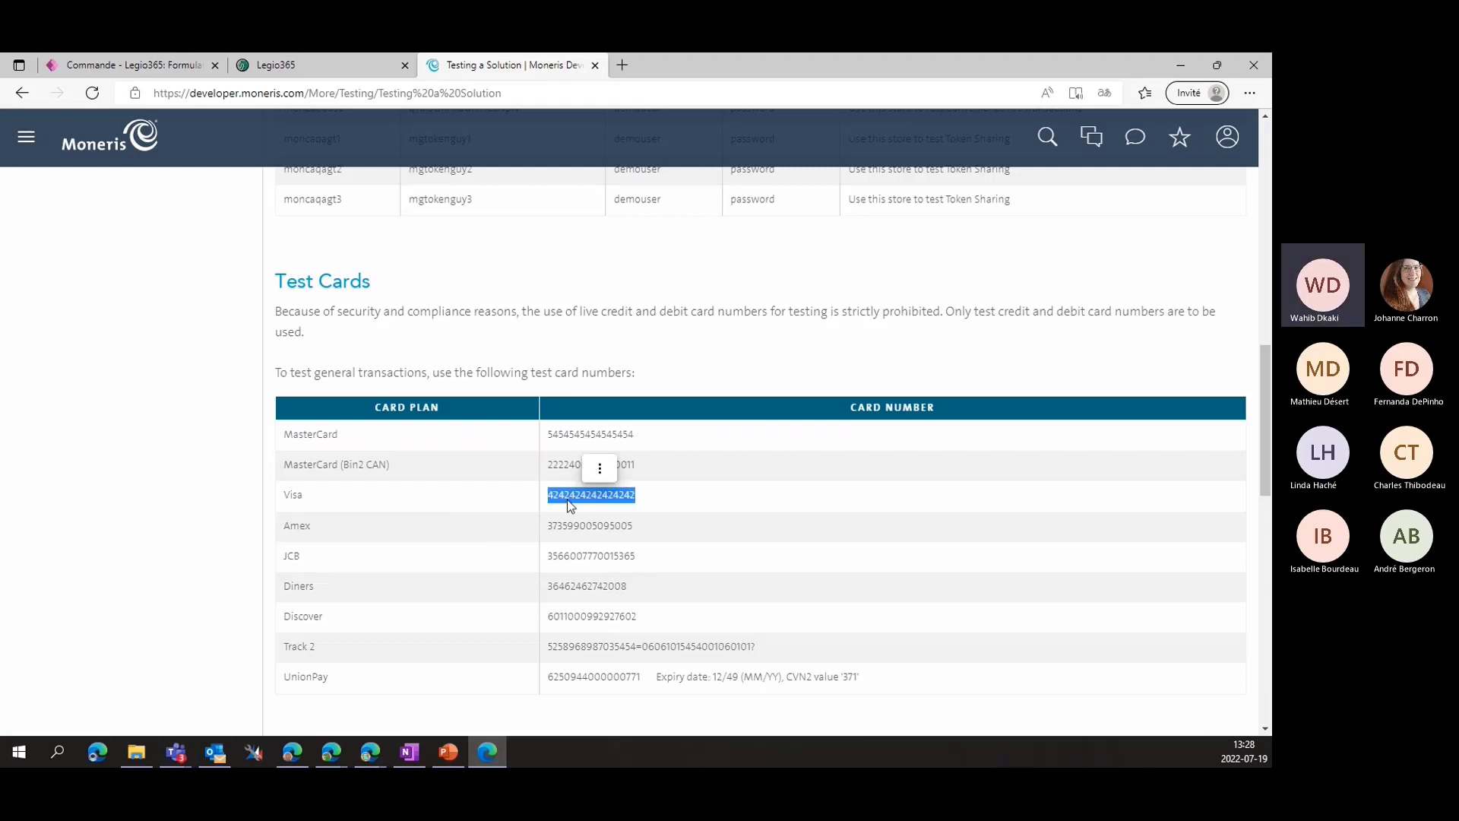
key("ctrl+c")
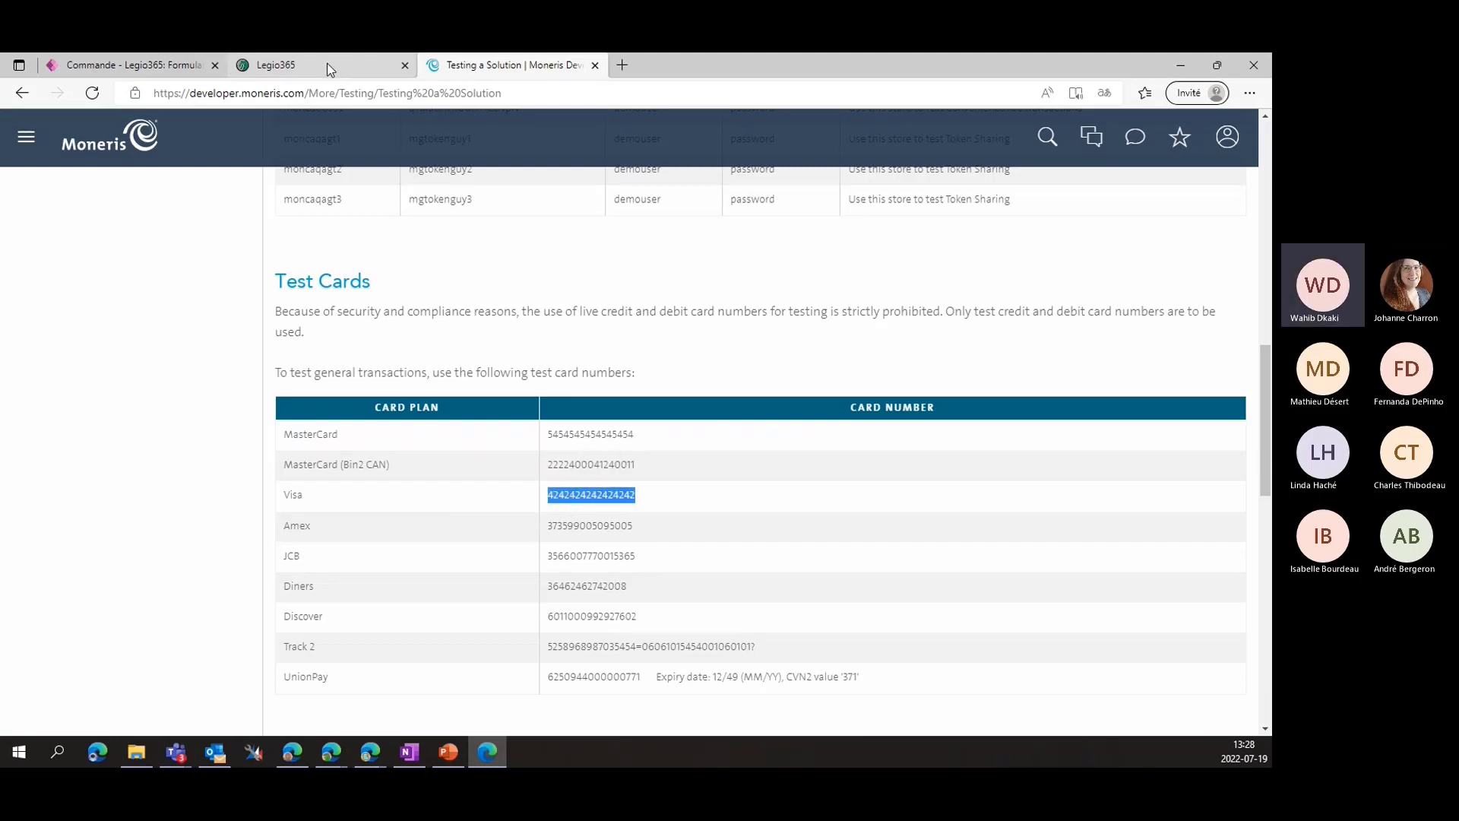
Paste the Visa test number, enter expiry 1224 and the CVC, and submit the $344.92 payment
left_click(325, 65)
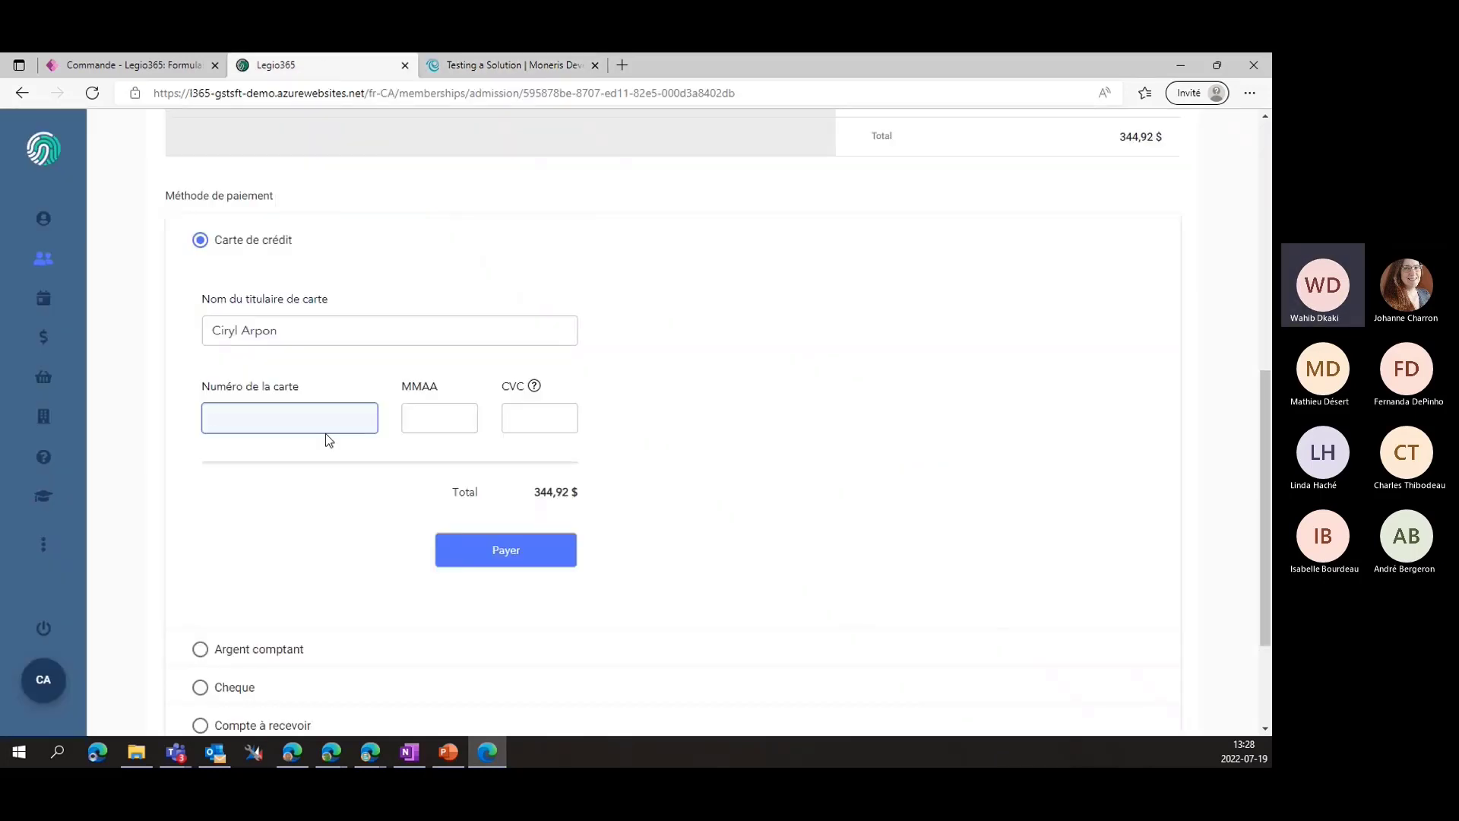
key("ctrl+v")
left_click(453, 414)
type("12")
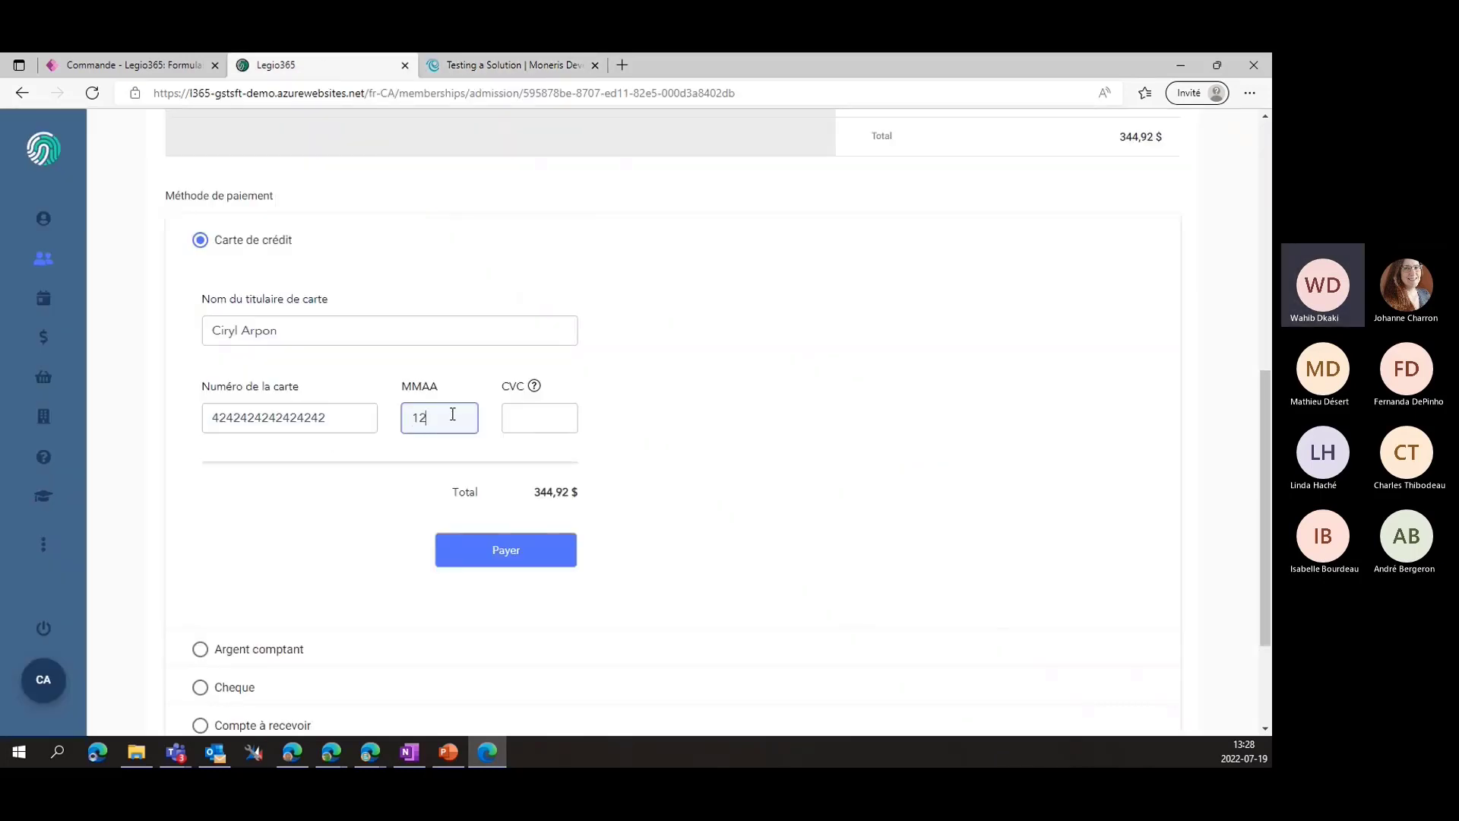
type("24")
left_click(533, 410)
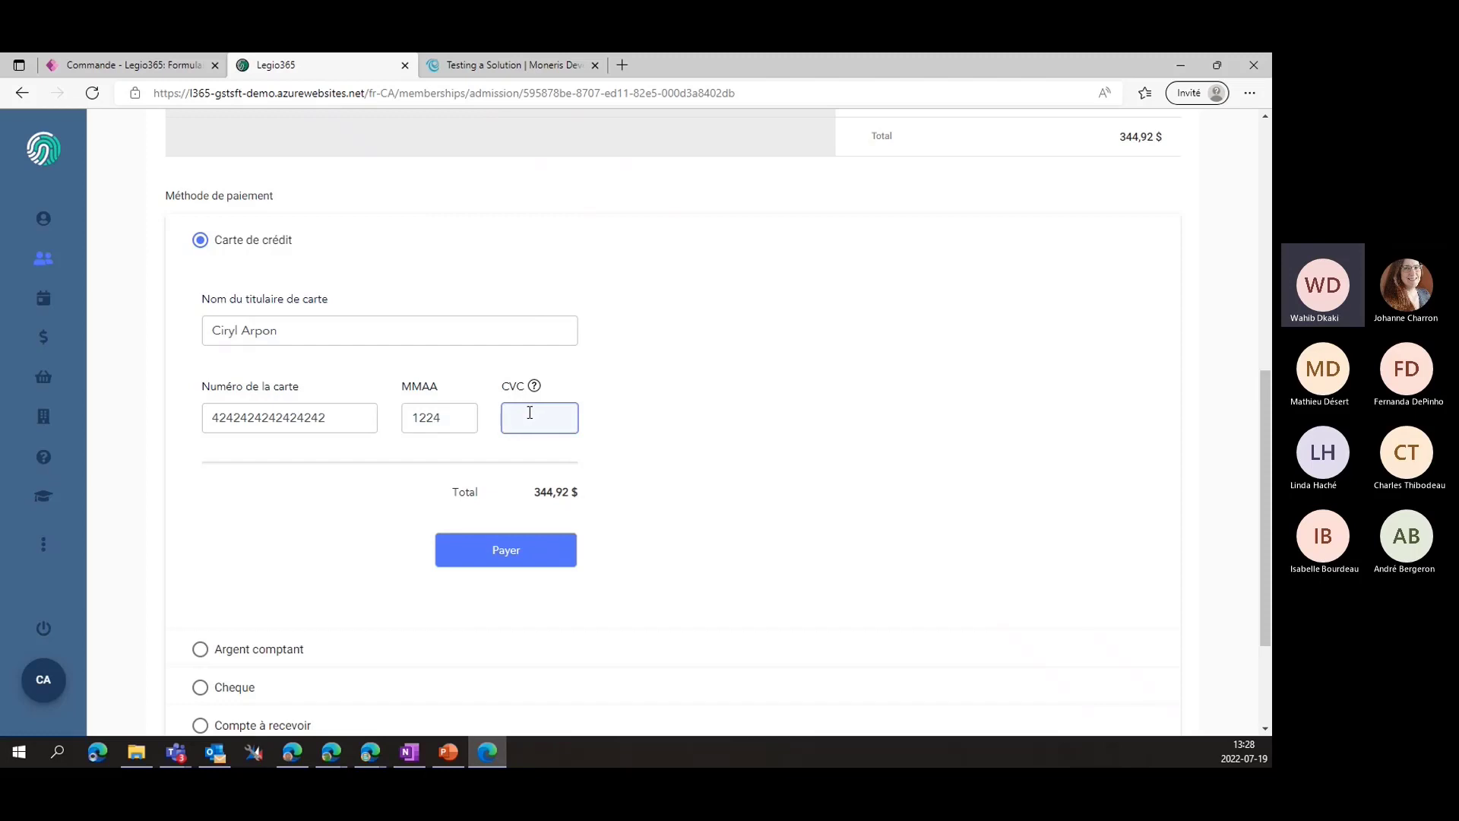
left_click(509, 555)
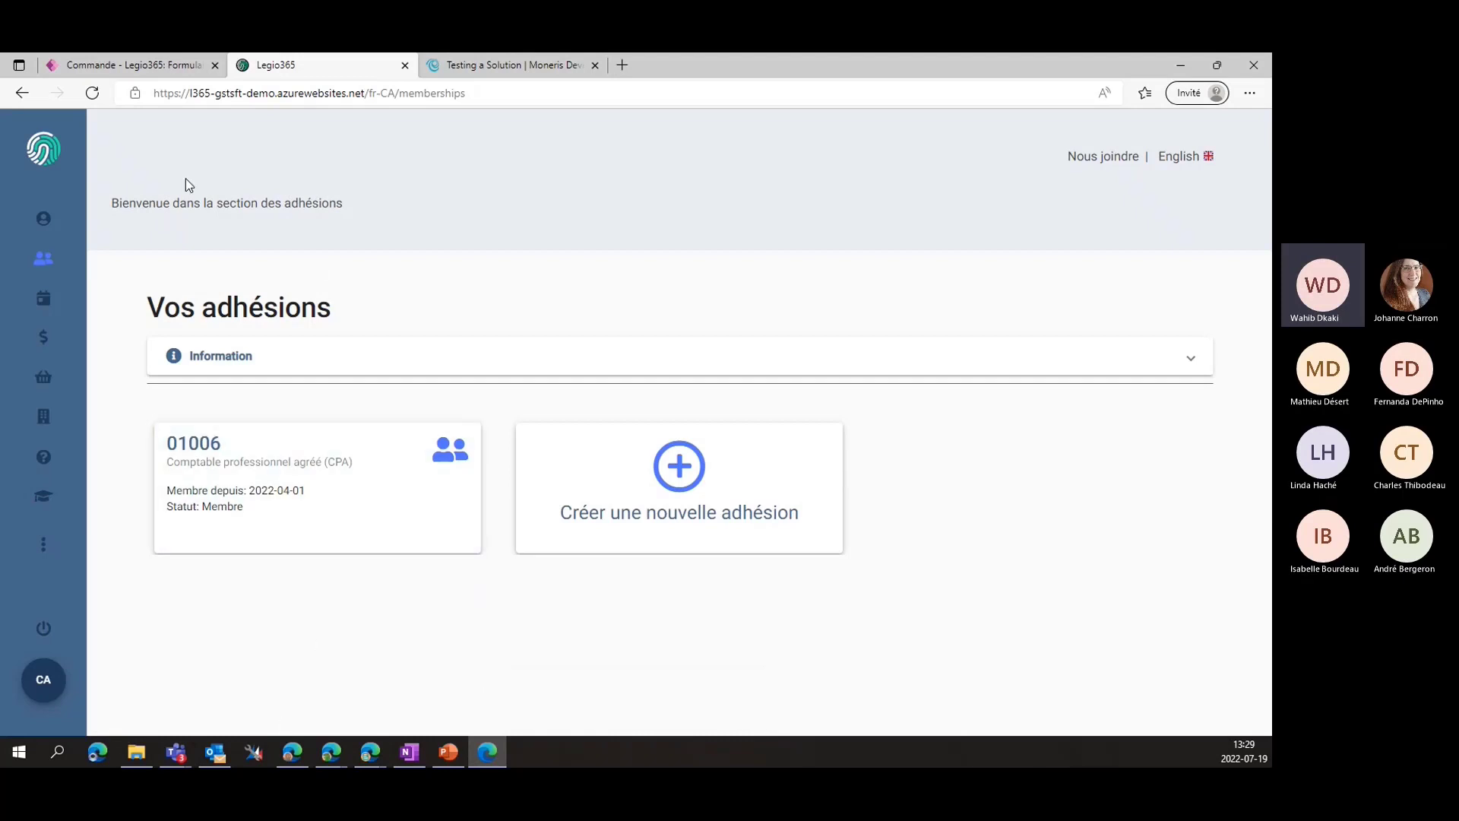
Open membership 01006 and look through its training, education, employment, practice and insurance sections
left_click_drag(155, 310, 296, 312)
left_click(462, 616)
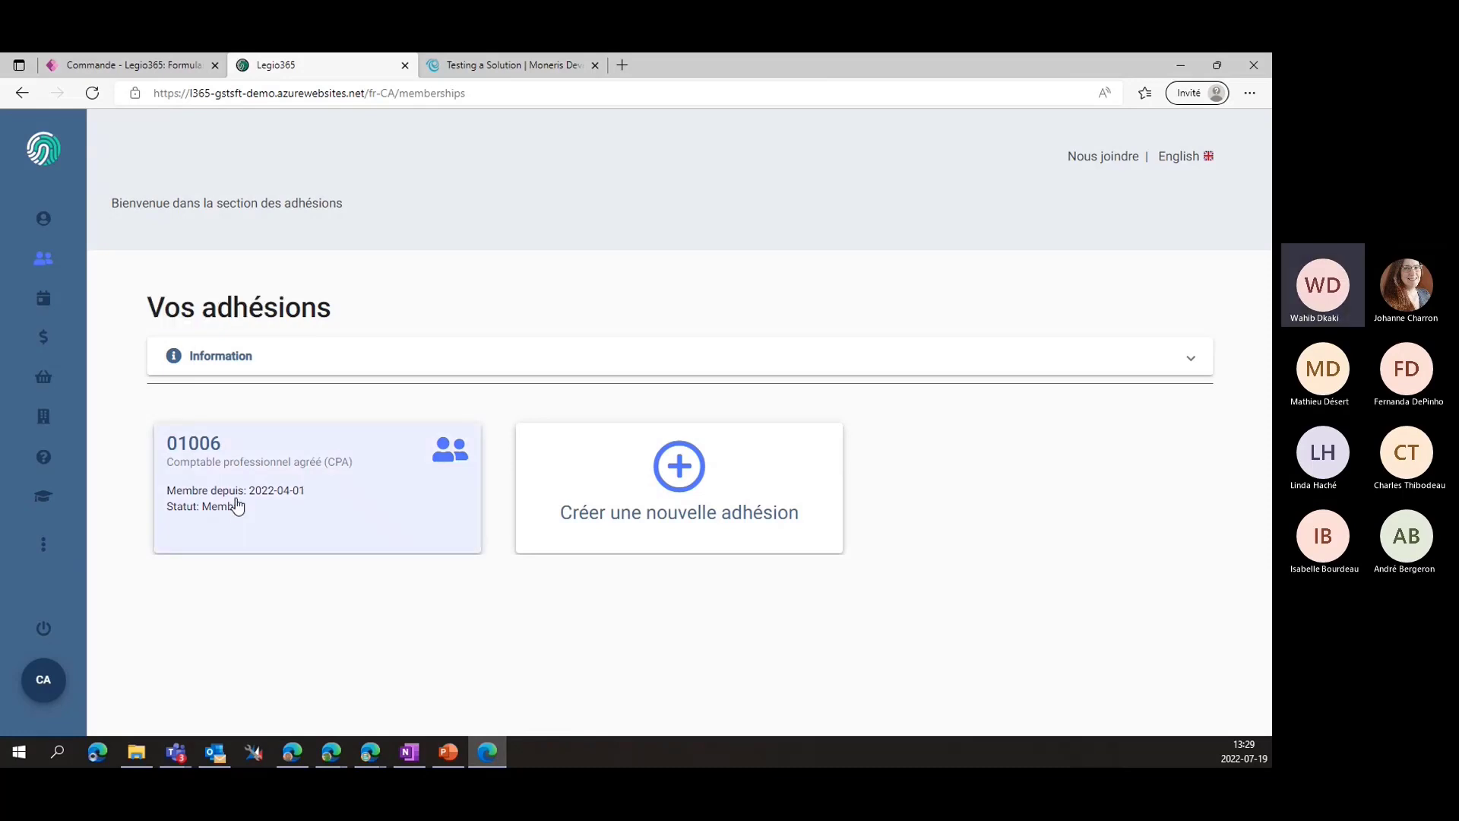
left_click(288, 502)
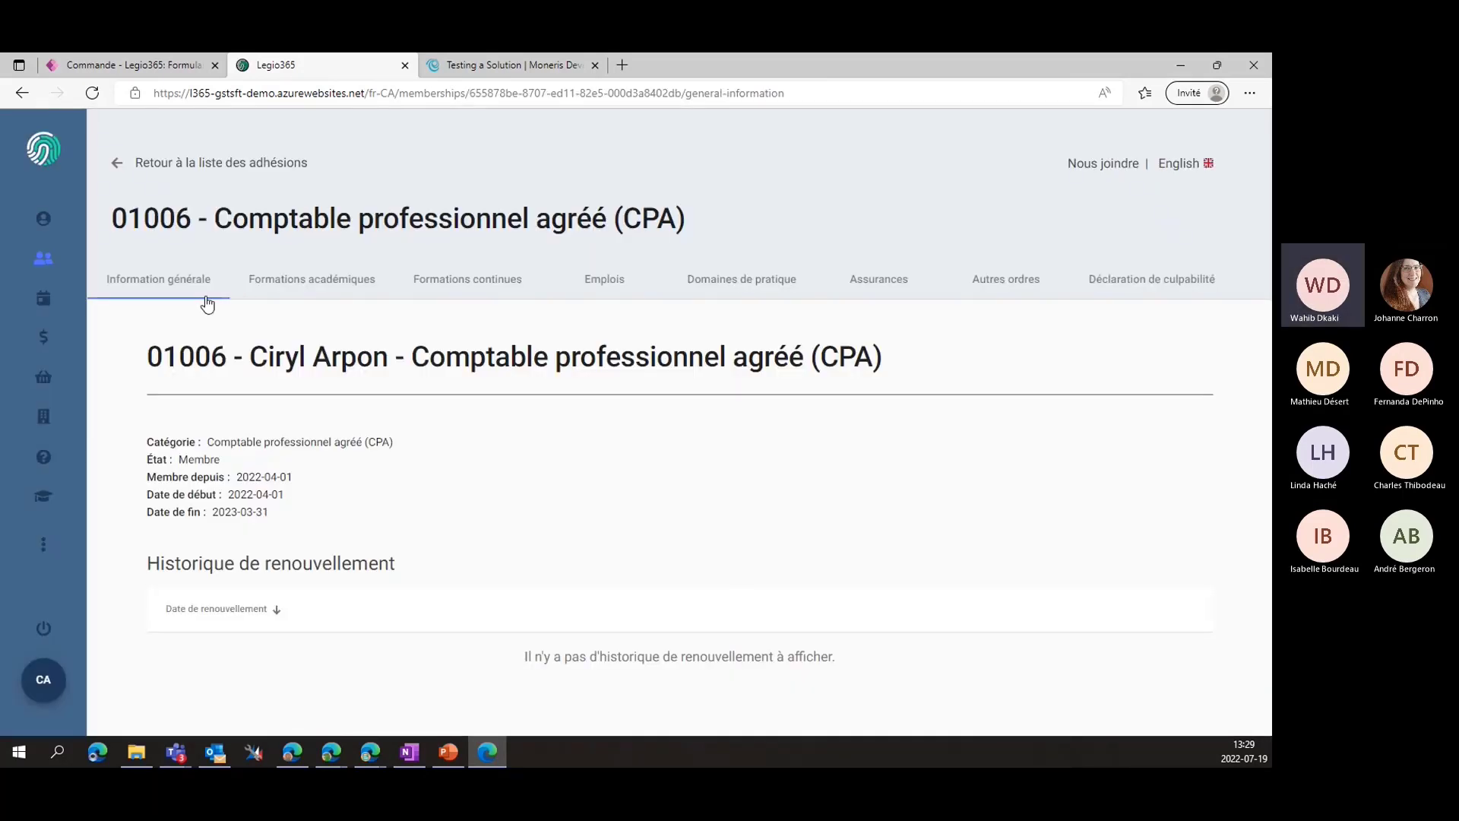
left_click(308, 298)
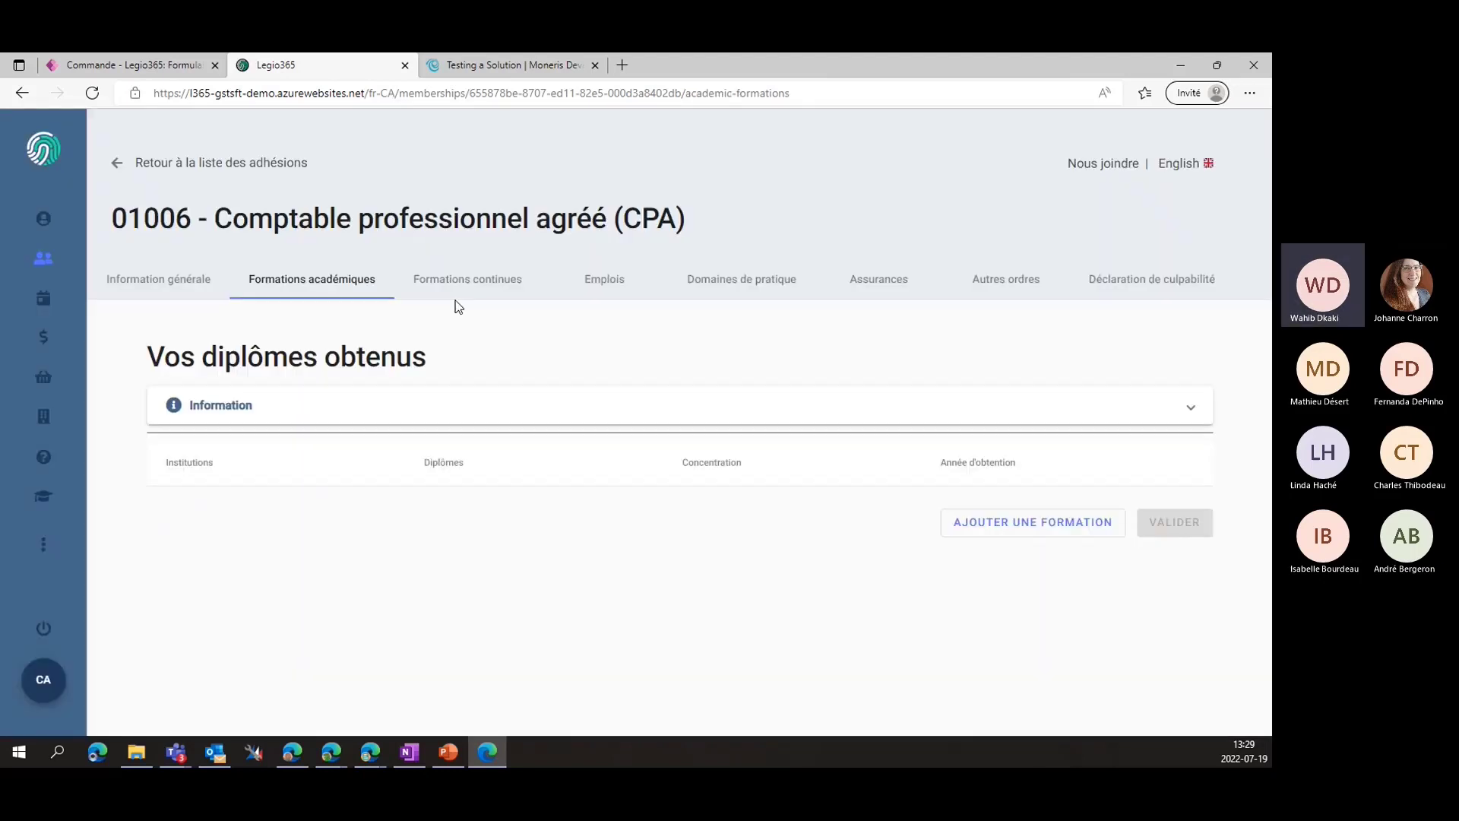
left_click(460, 293)
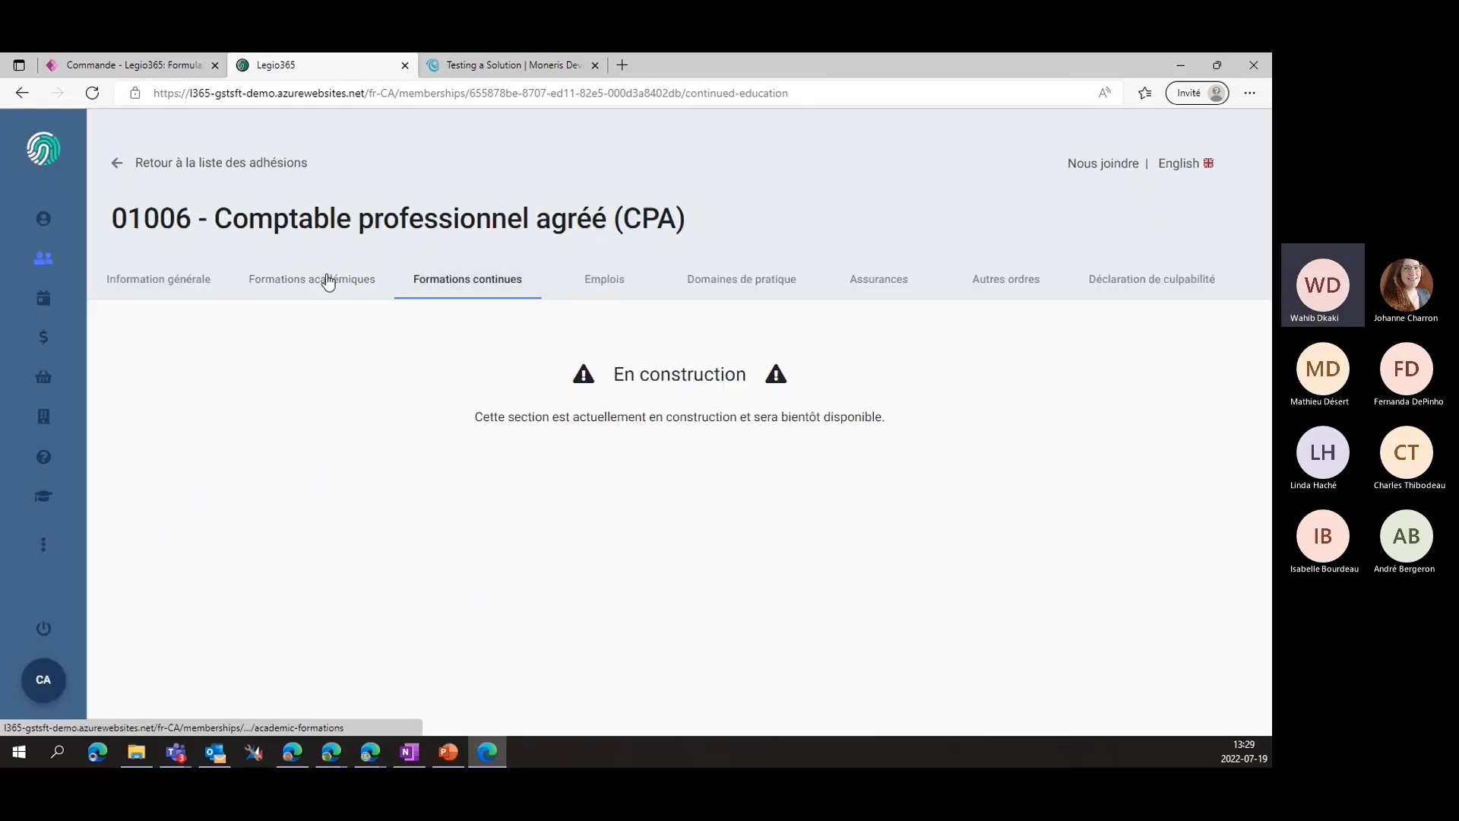
left_click(602, 279)
left_click(736, 279)
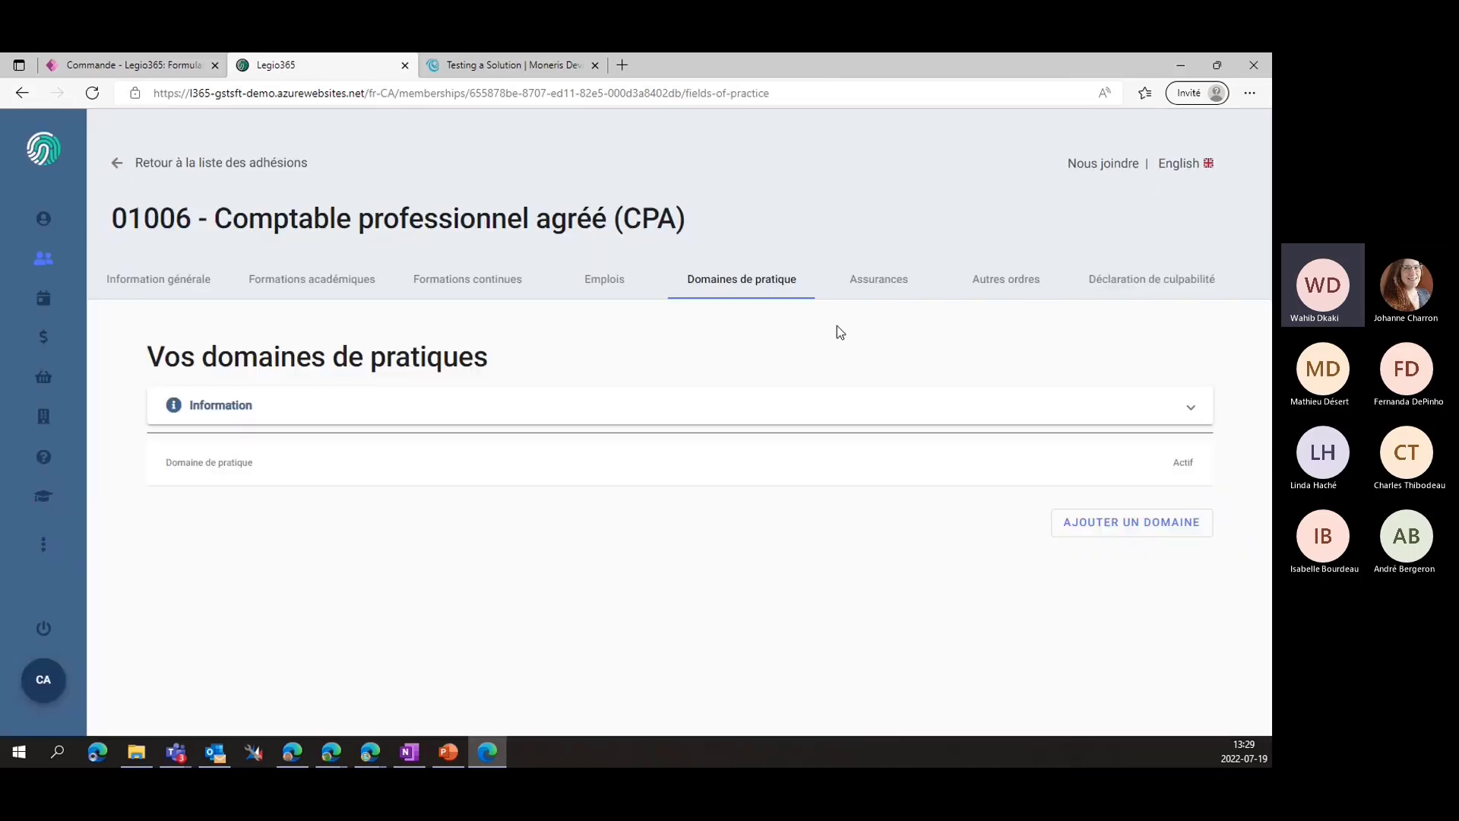
left_click(873, 292)
left_click(139, 288)
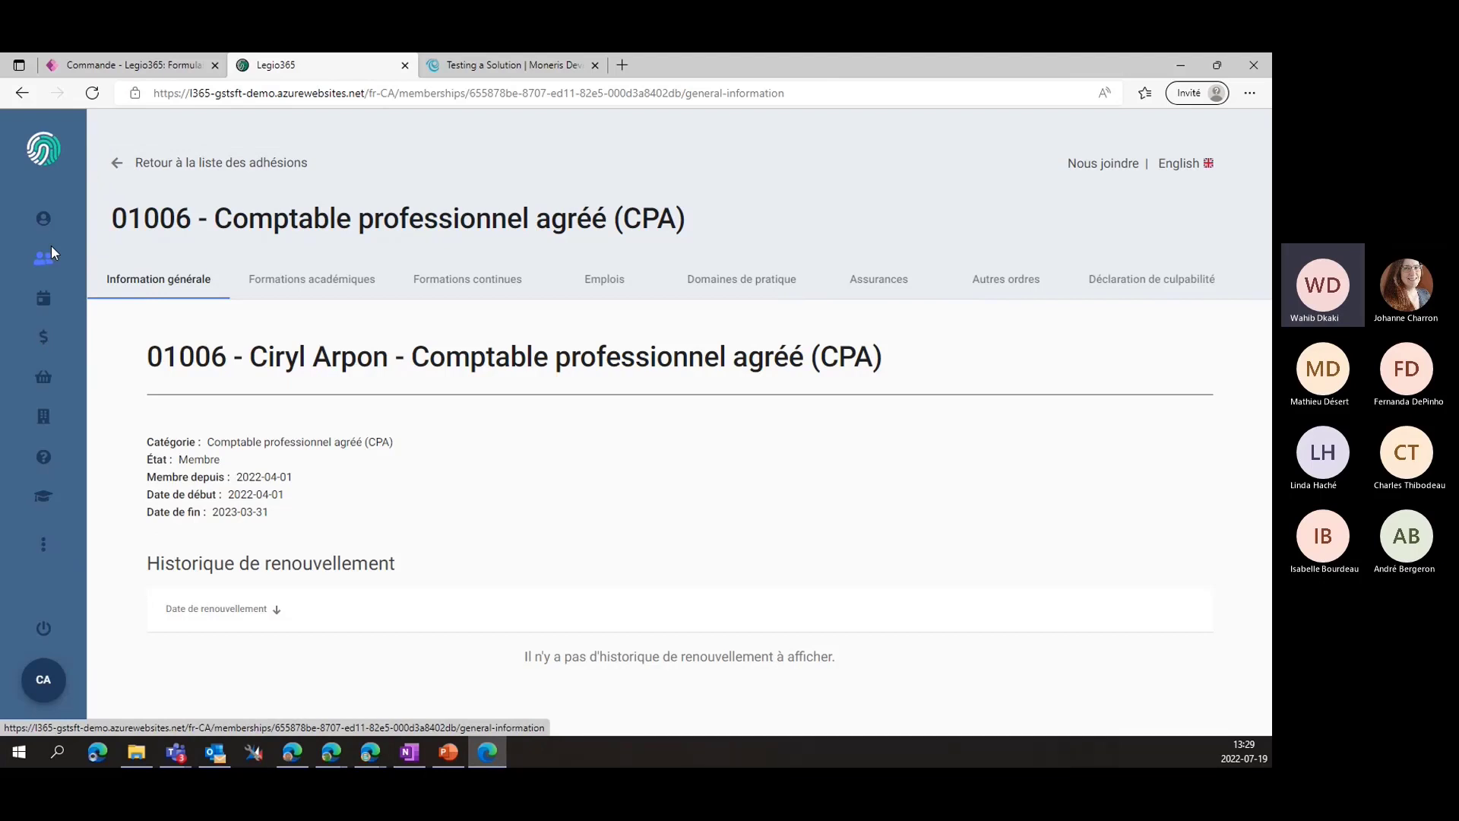
Return to the memberships list and bring up the portal's Événements page
left_click(155, 173)
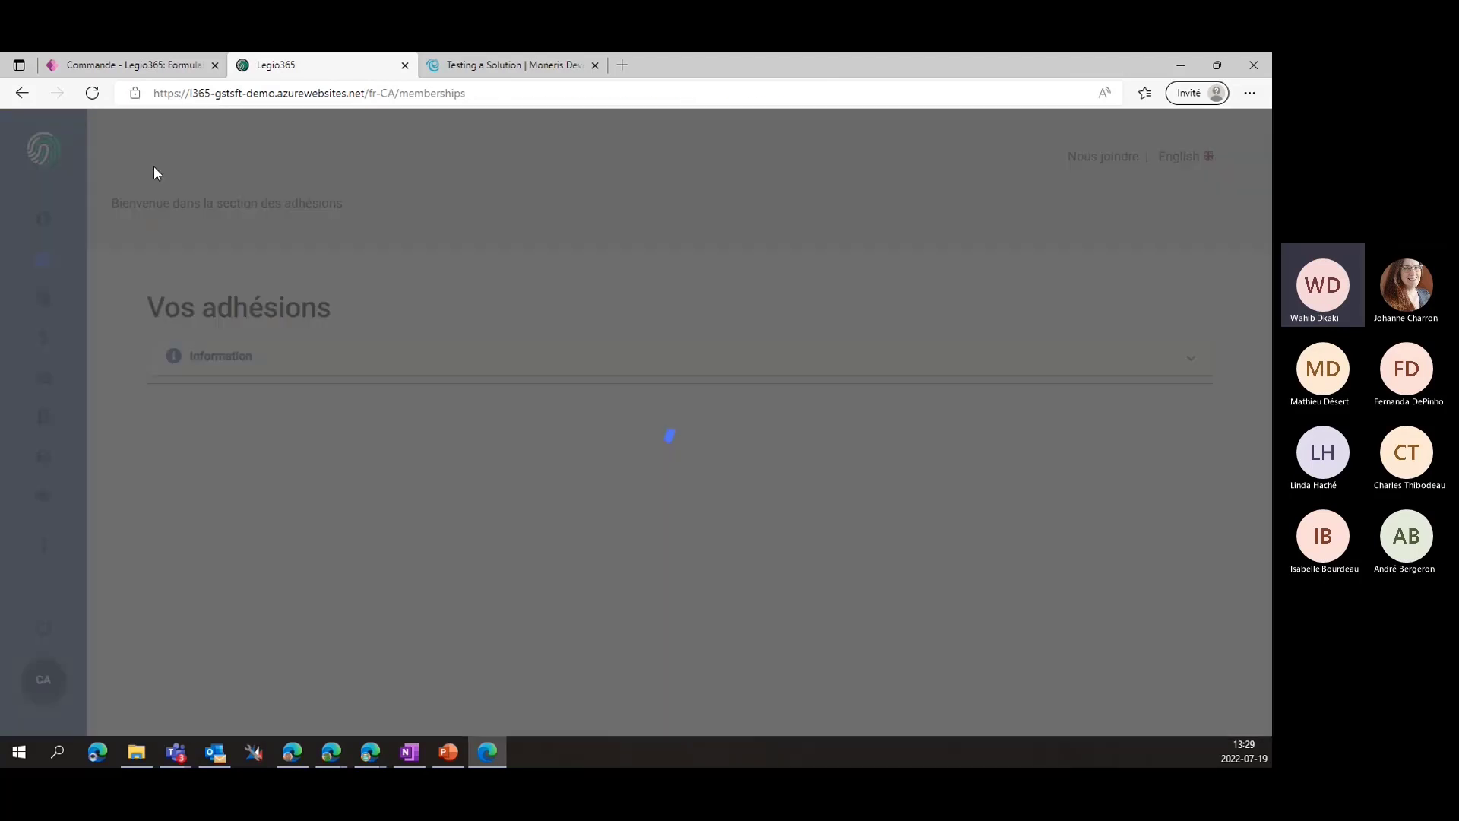
left_click(40, 220)
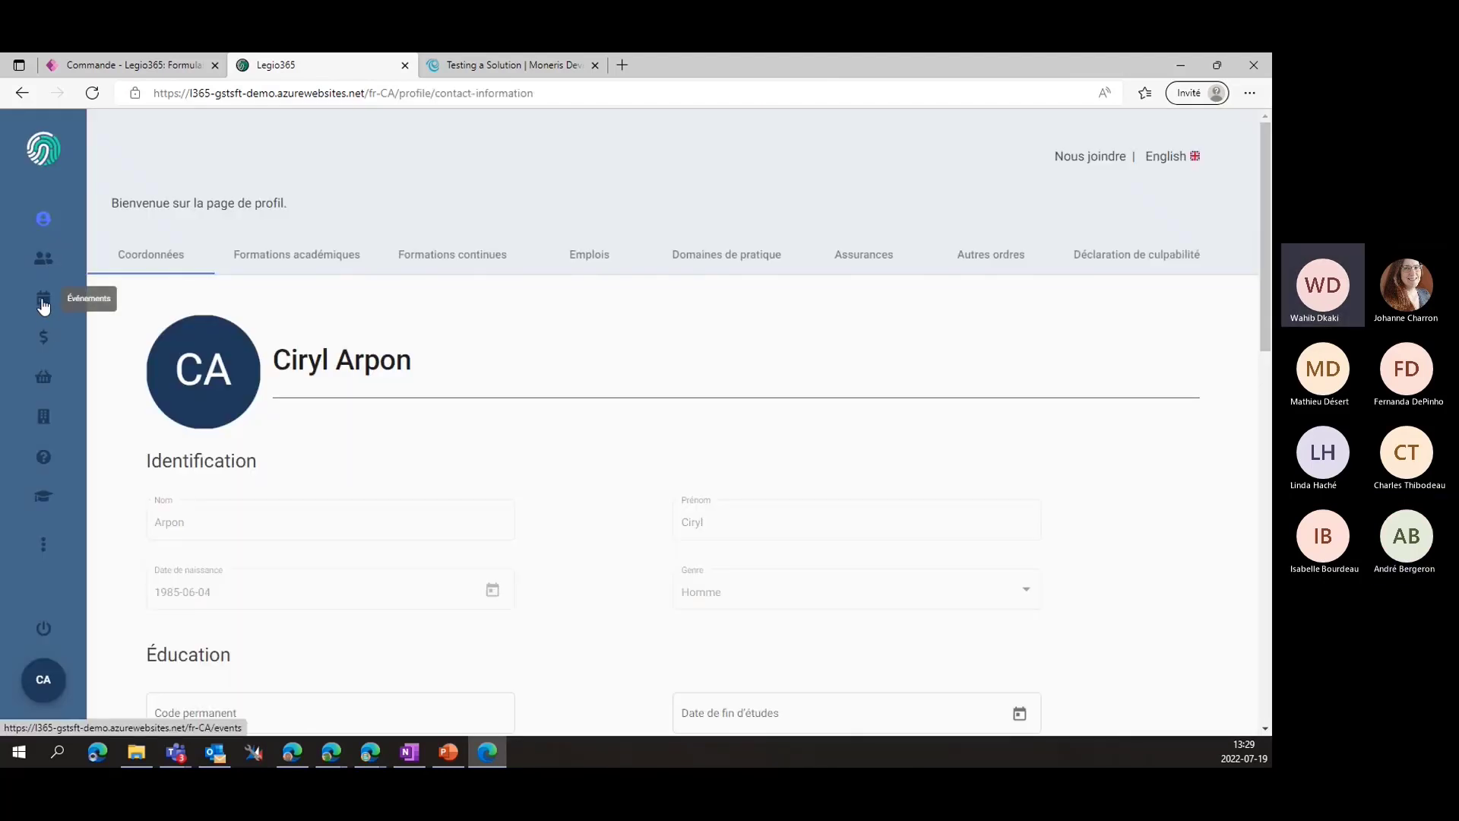
left_click(43, 304)
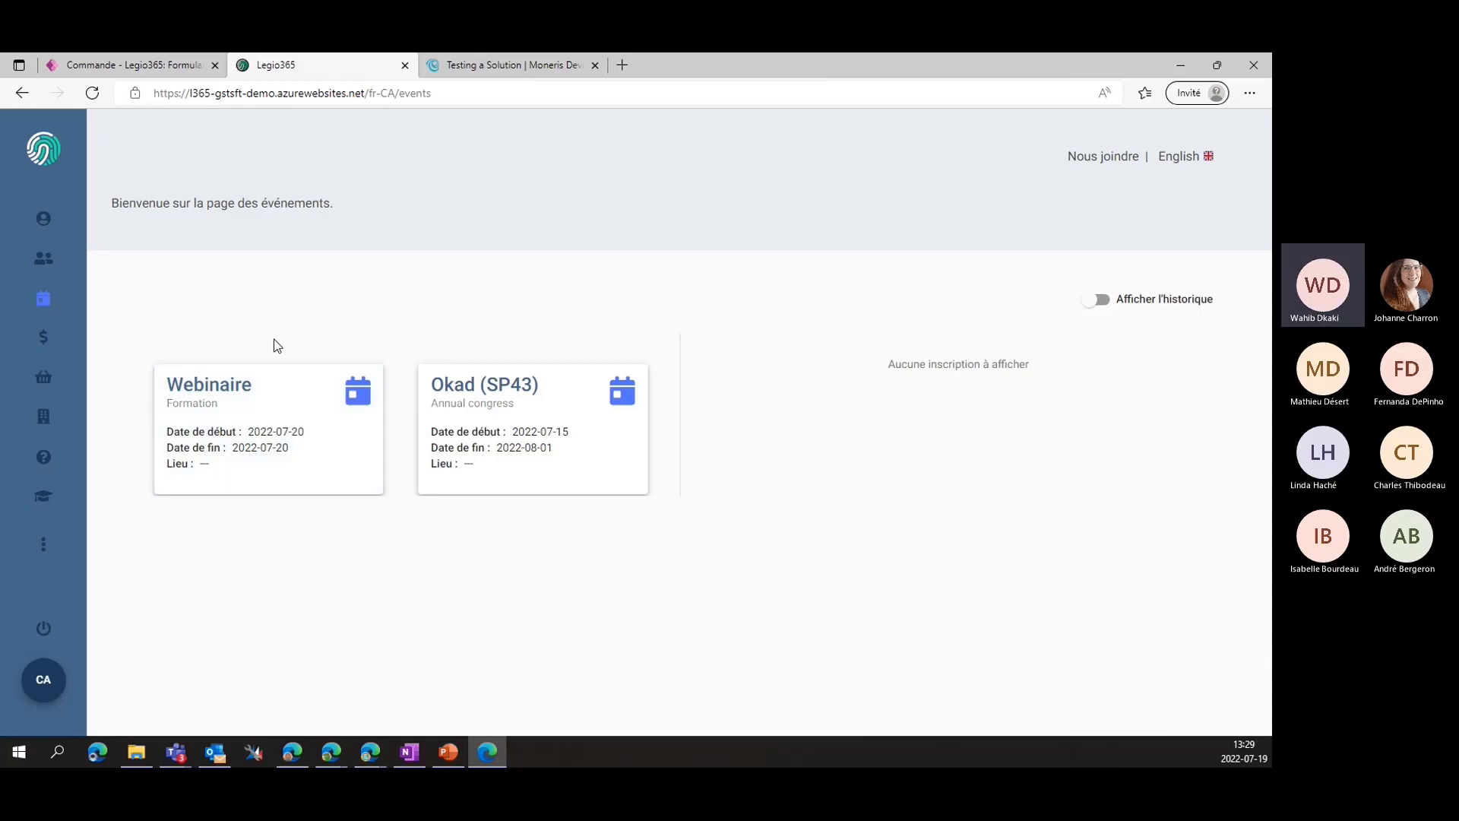
Switch the CRM to the Événements area and open the Webinaire event record (01001)
left_click(166, 74)
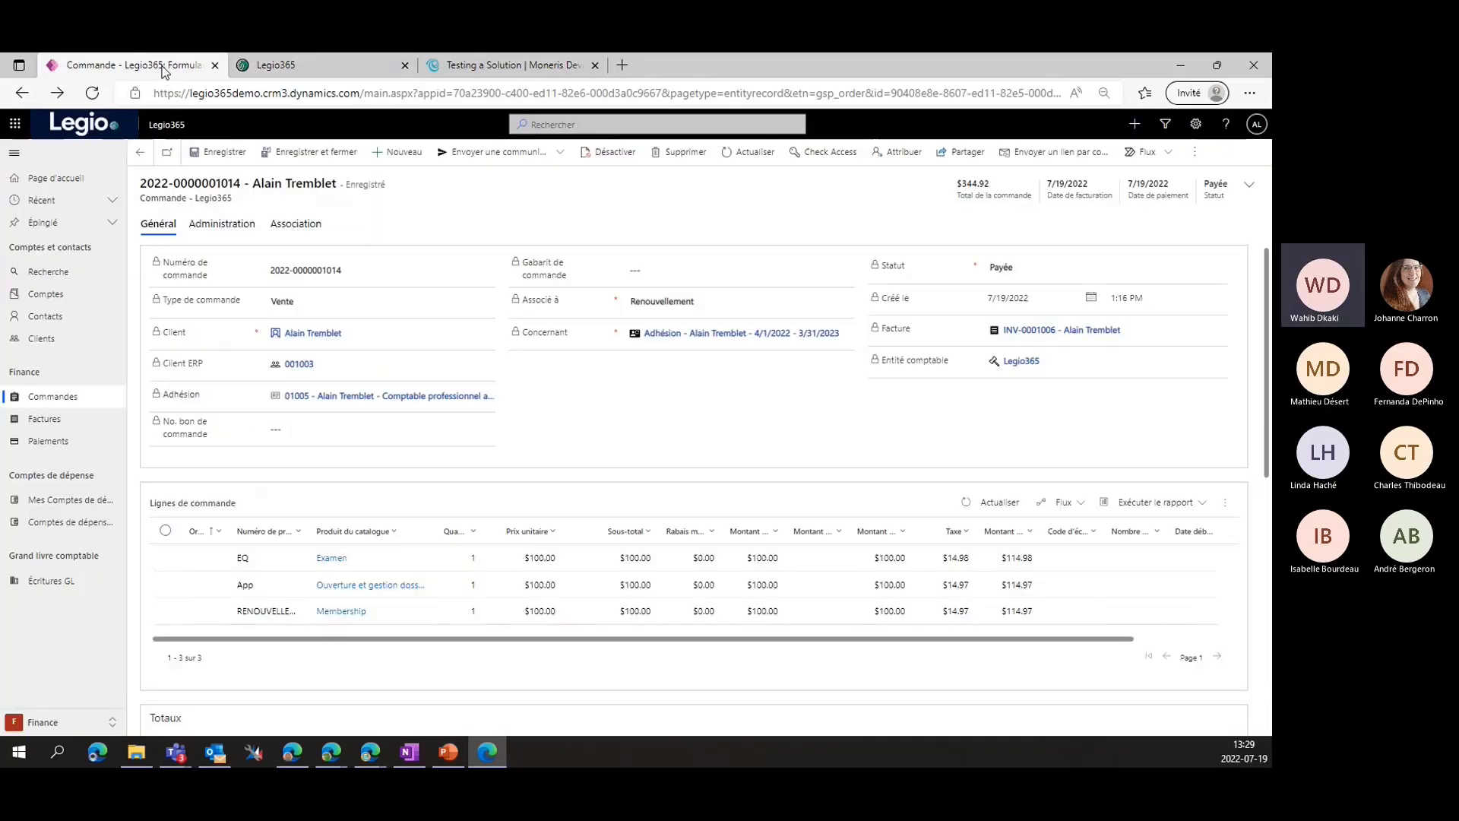
left_click(113, 720)
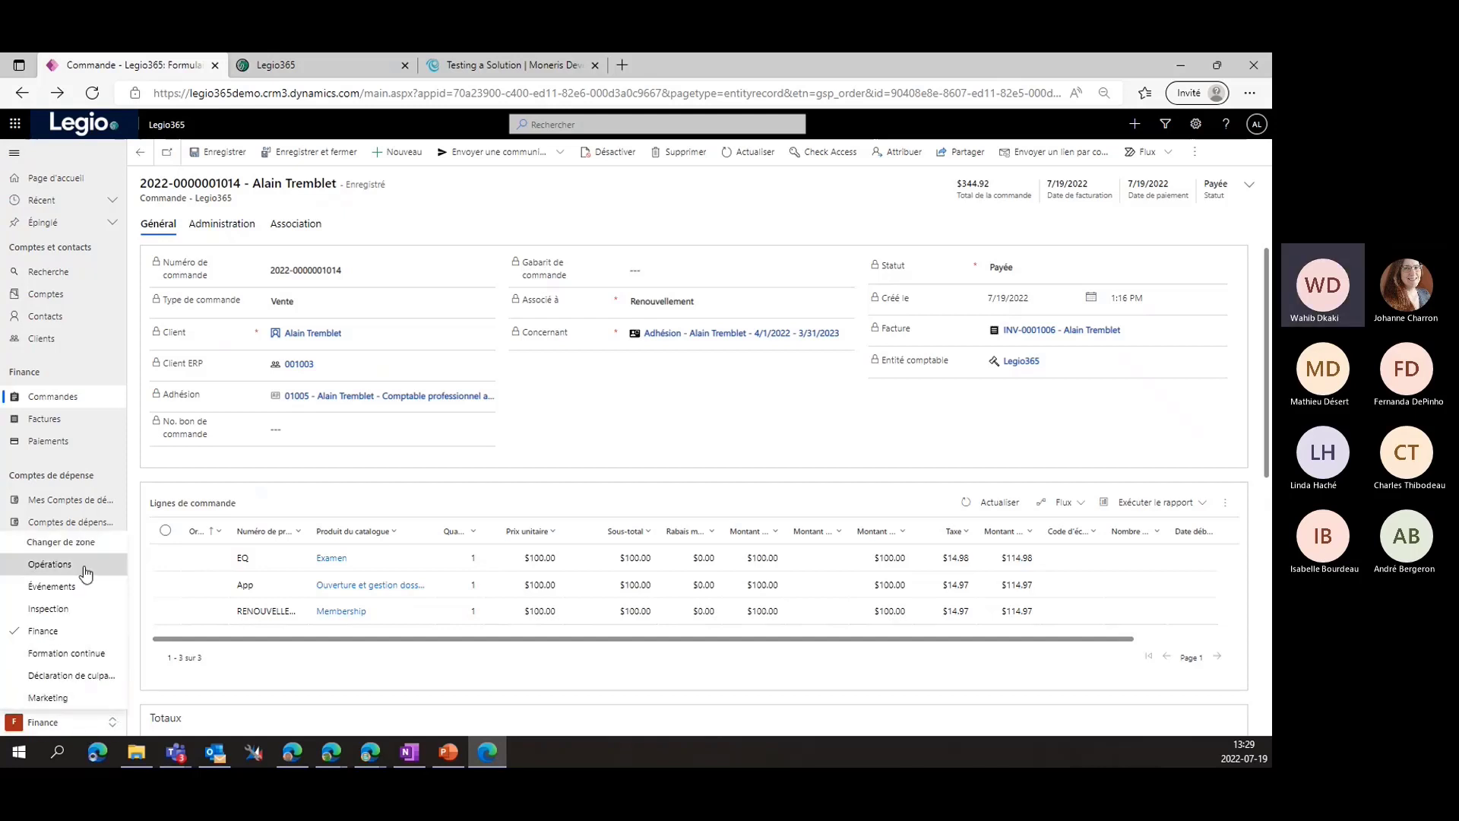
left_click(63, 728)
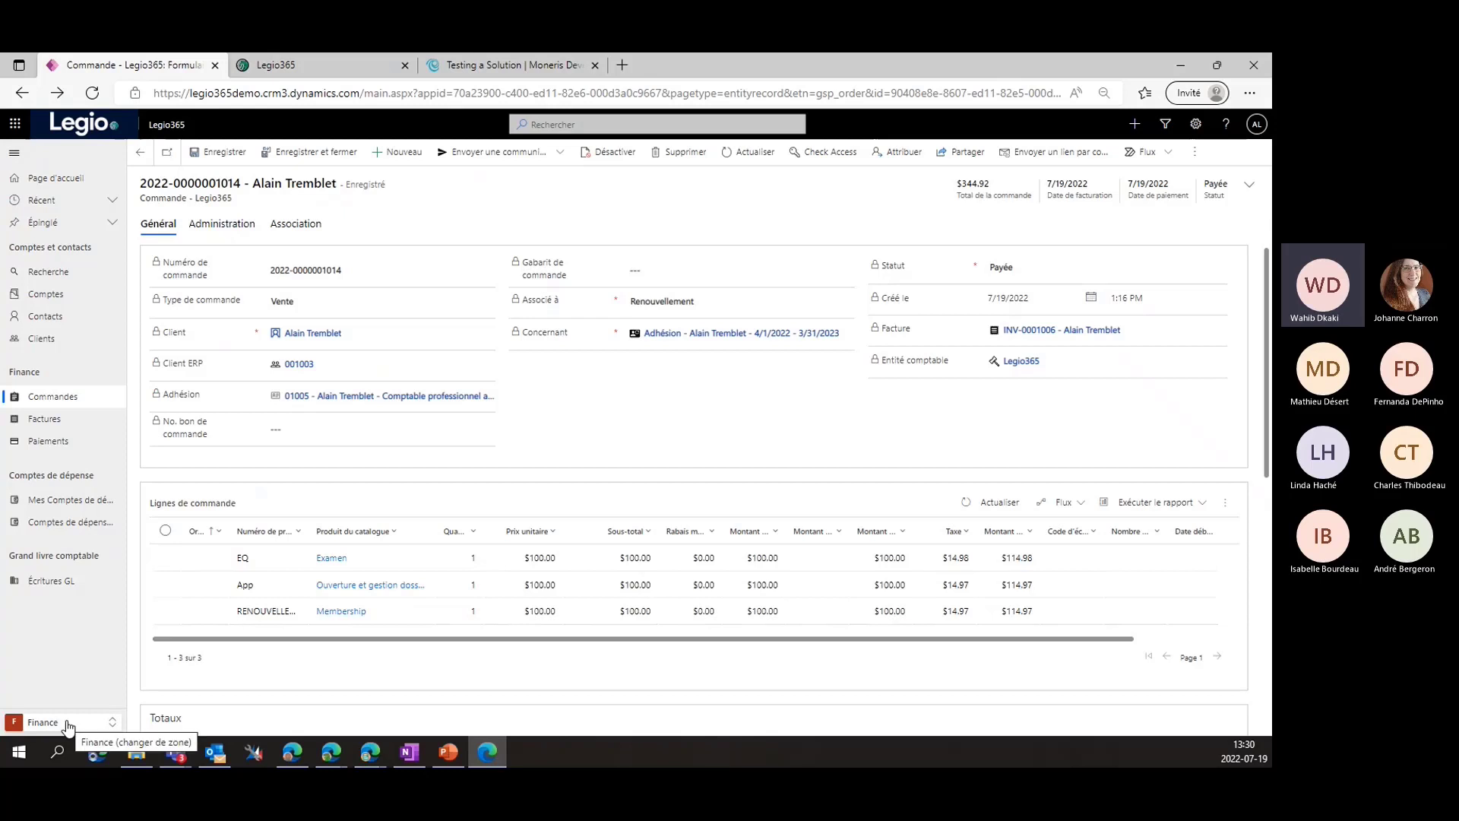
left_click(67, 726)
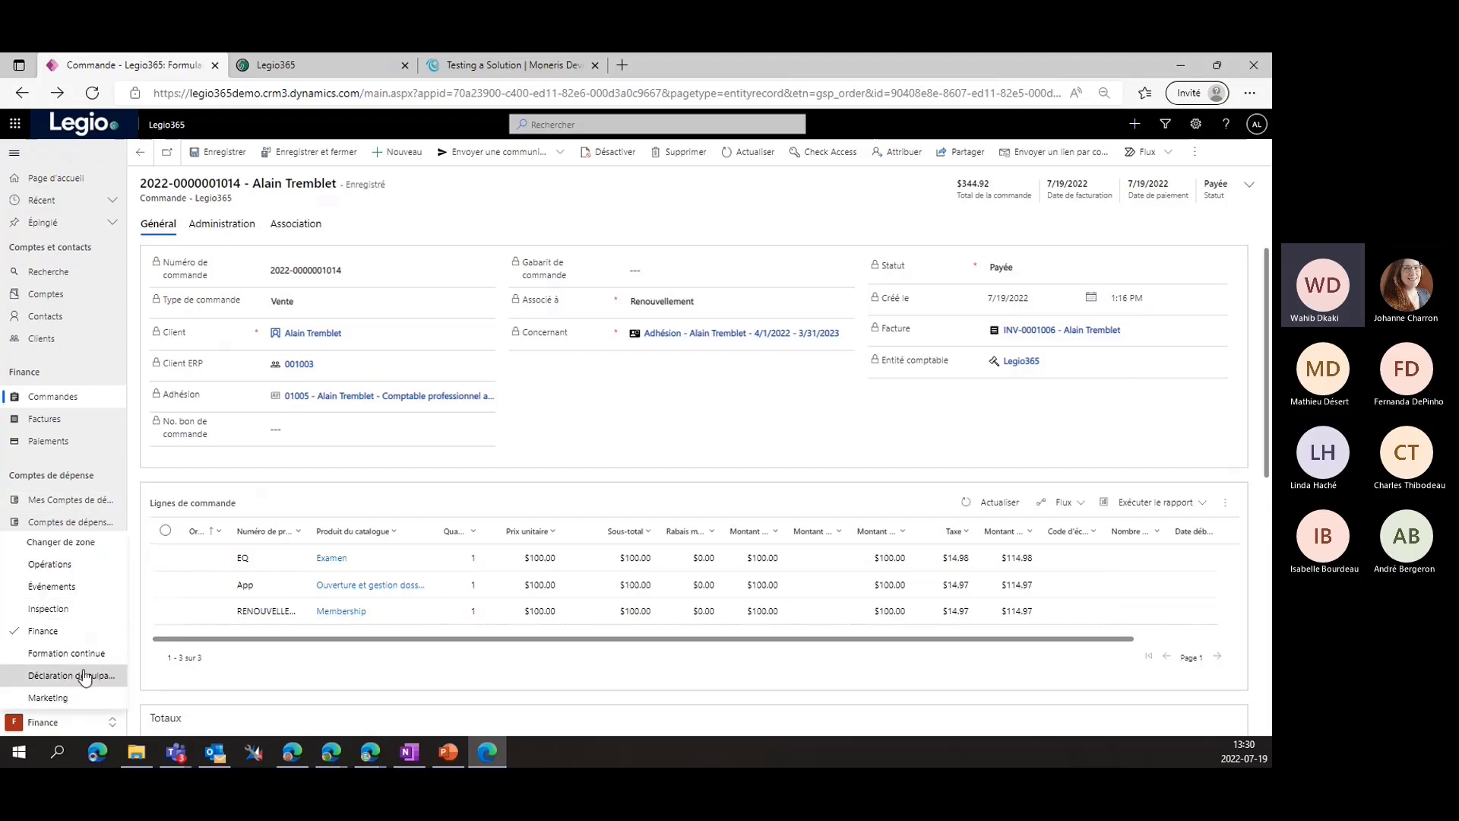
left_click(49, 588)
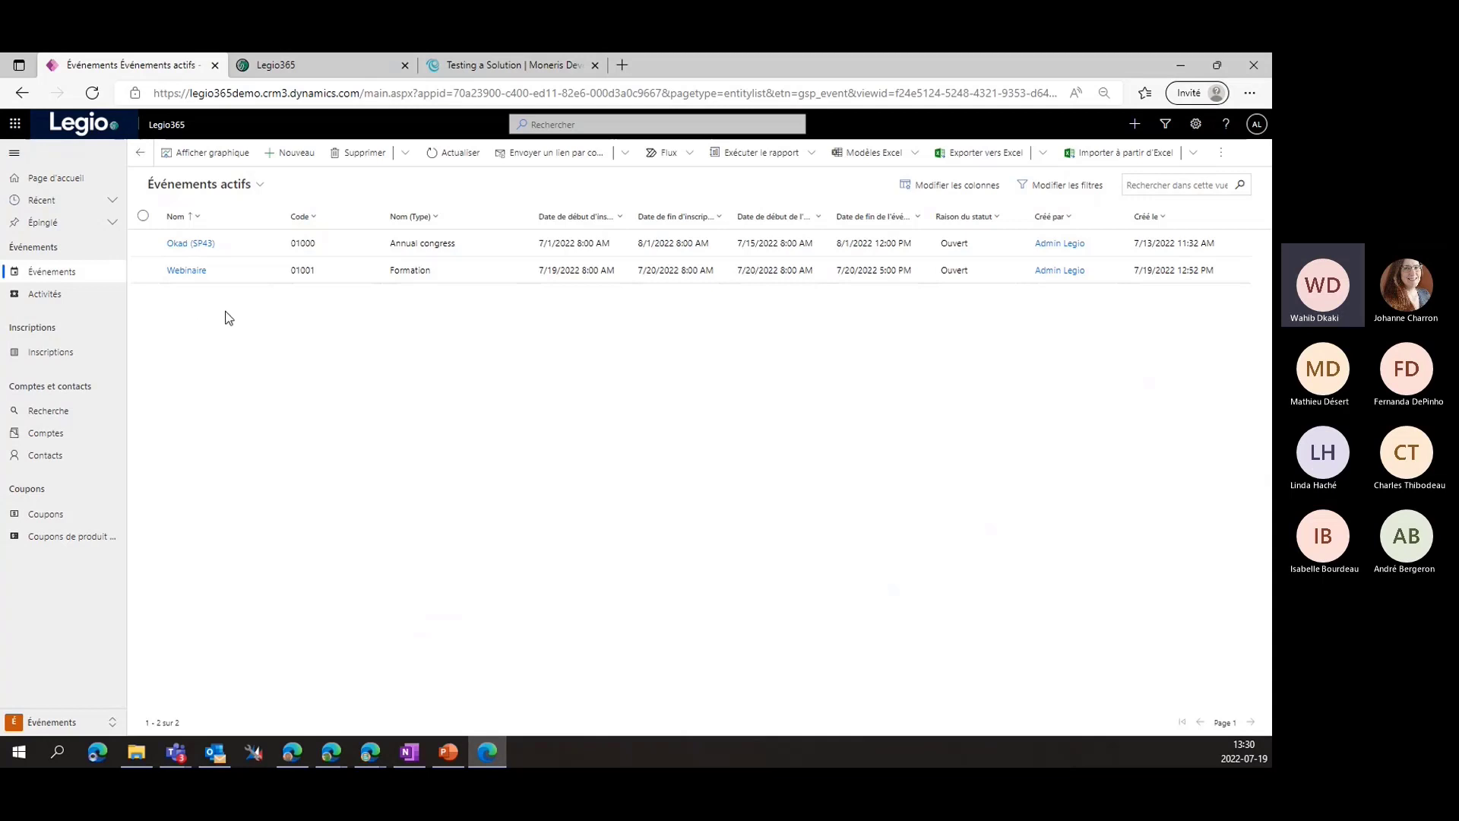
left_click(202, 272)
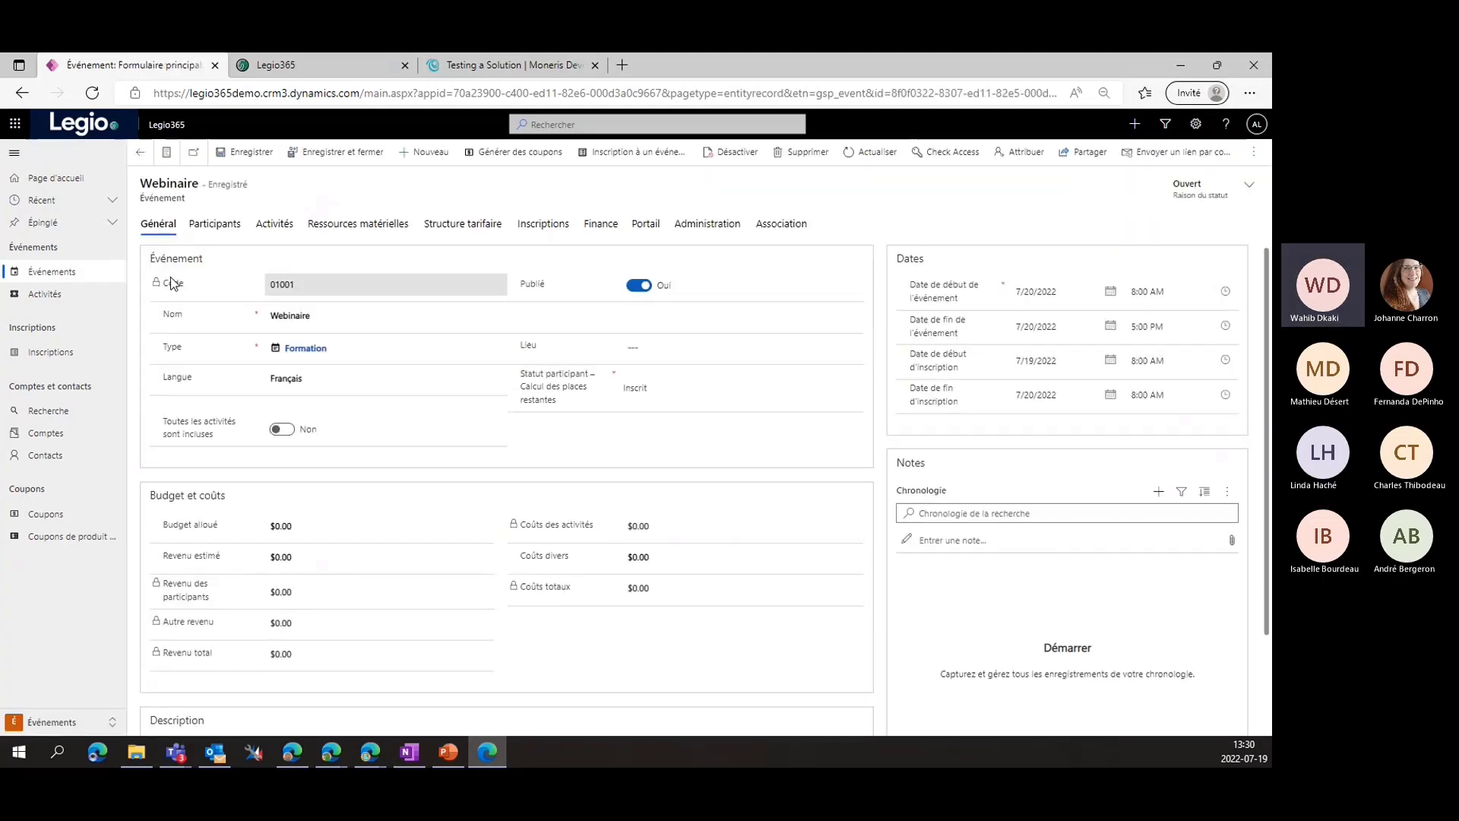
scroll(253, 331, "down", 2)
scroll(254, 331, "up", 2)
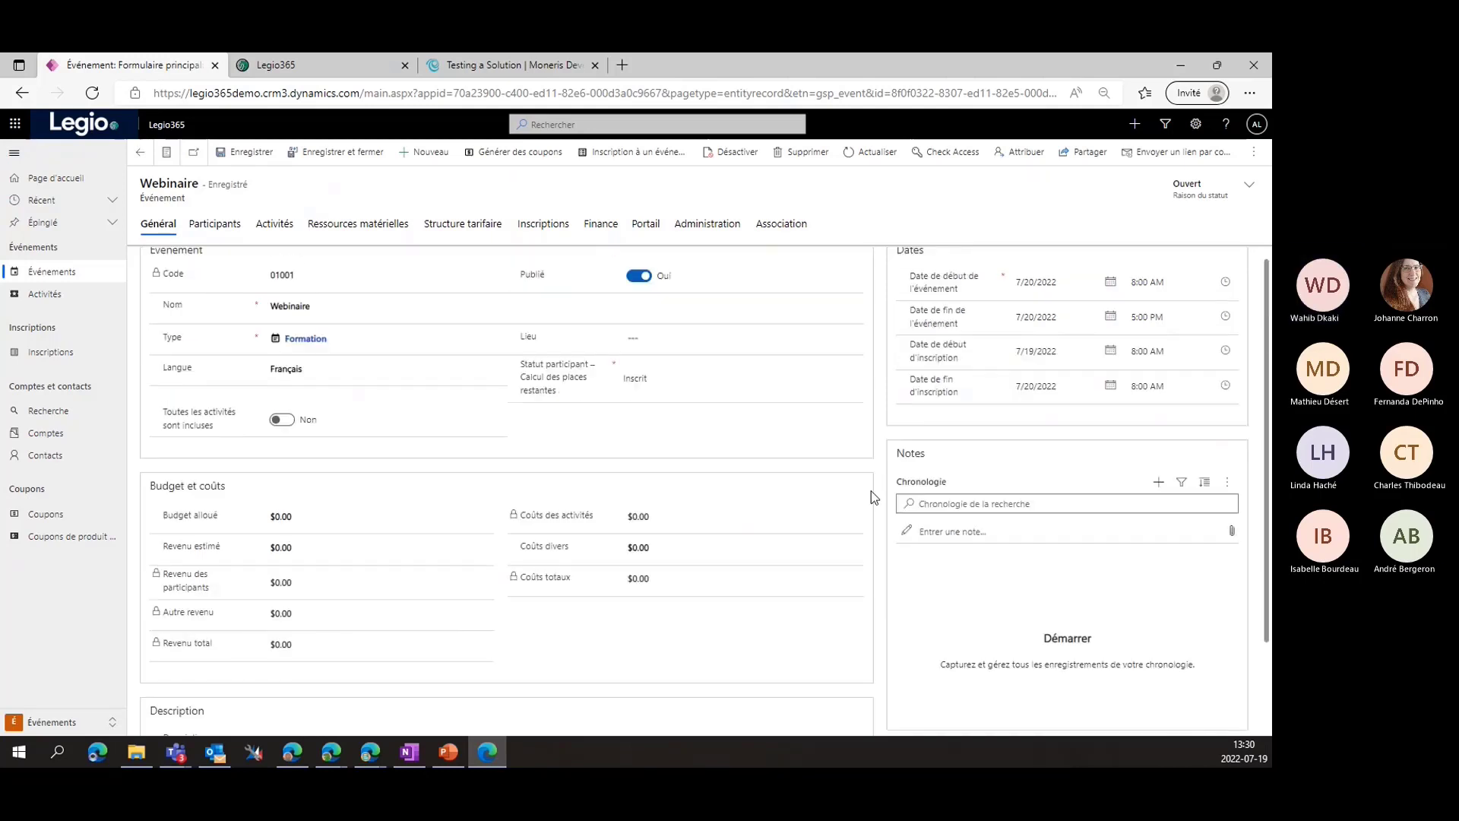
On the Webinaire pricing tab, start a new price line available to members with status Membre
left_click(318, 67)
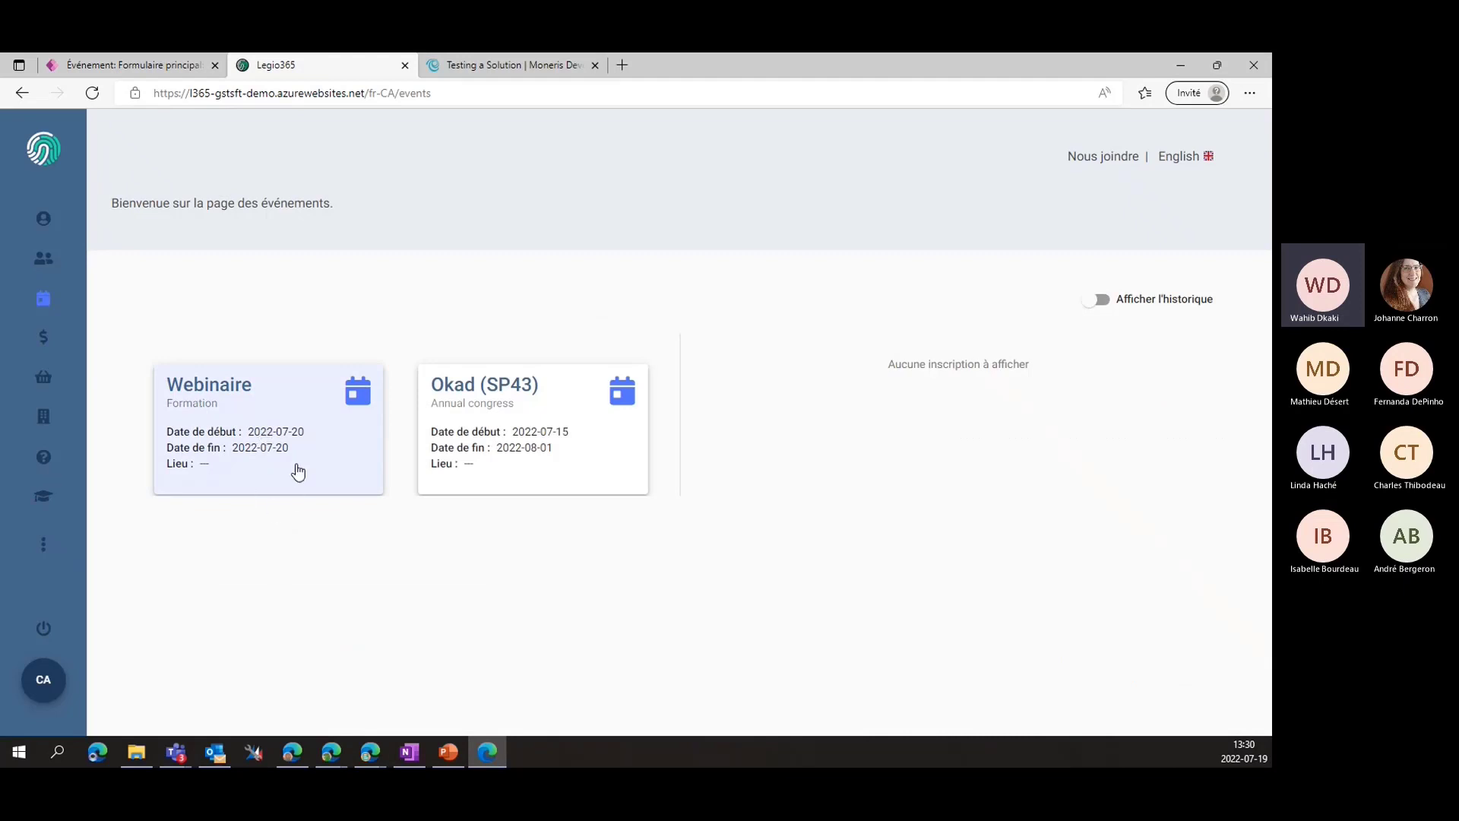
left_click(145, 67)
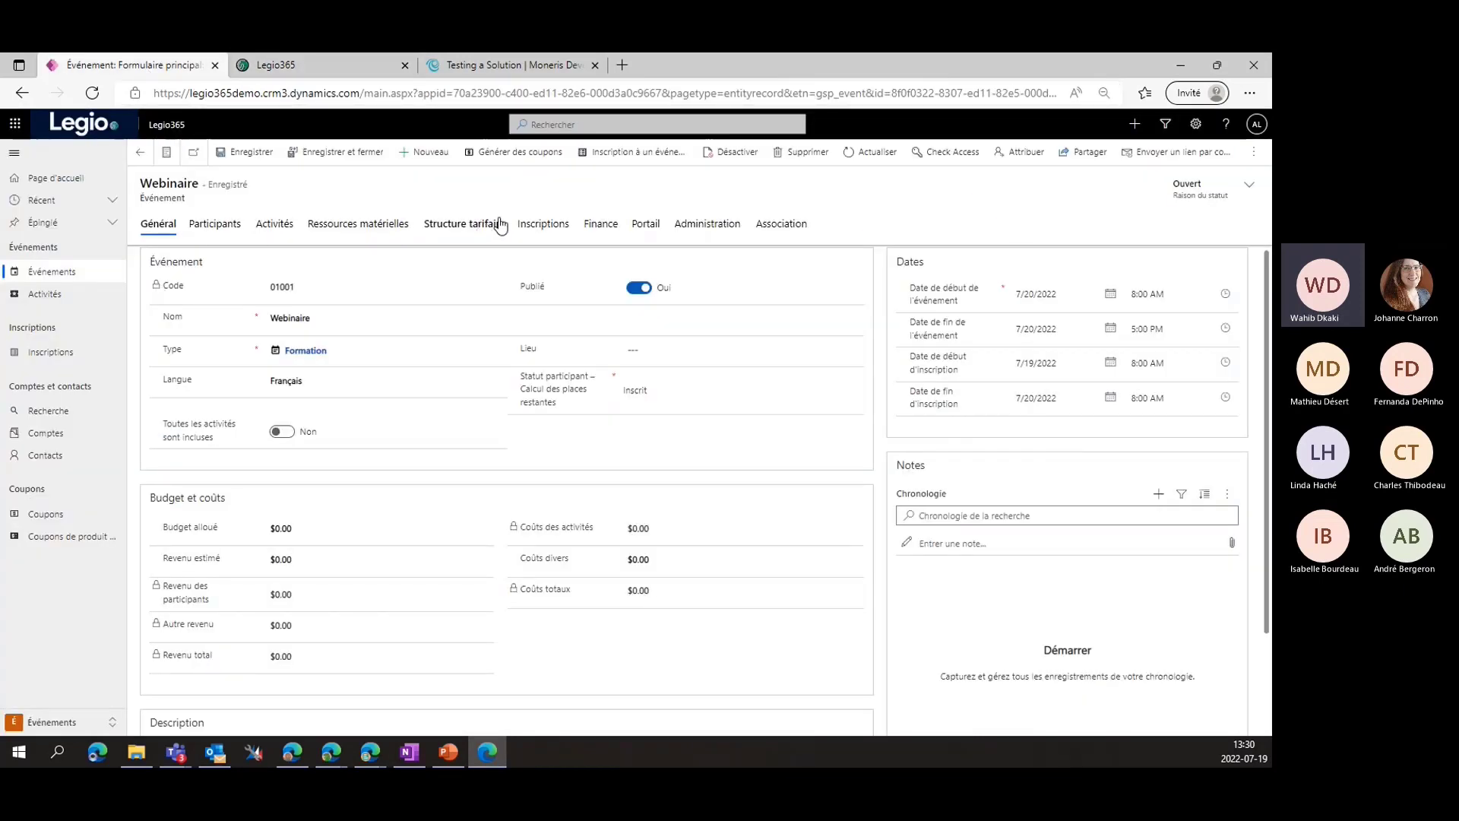
left_click(491, 226)
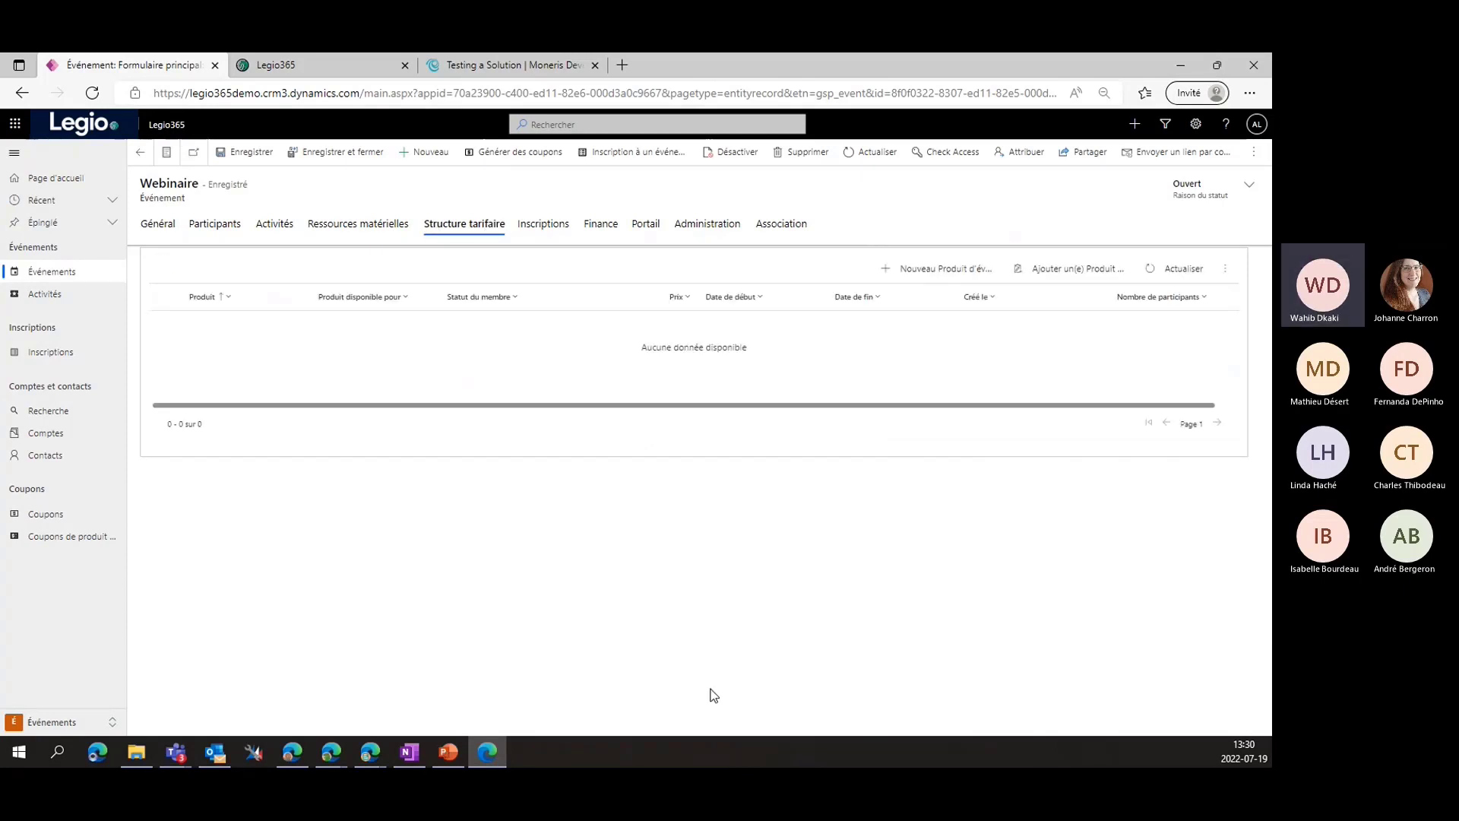
left_click(920, 271)
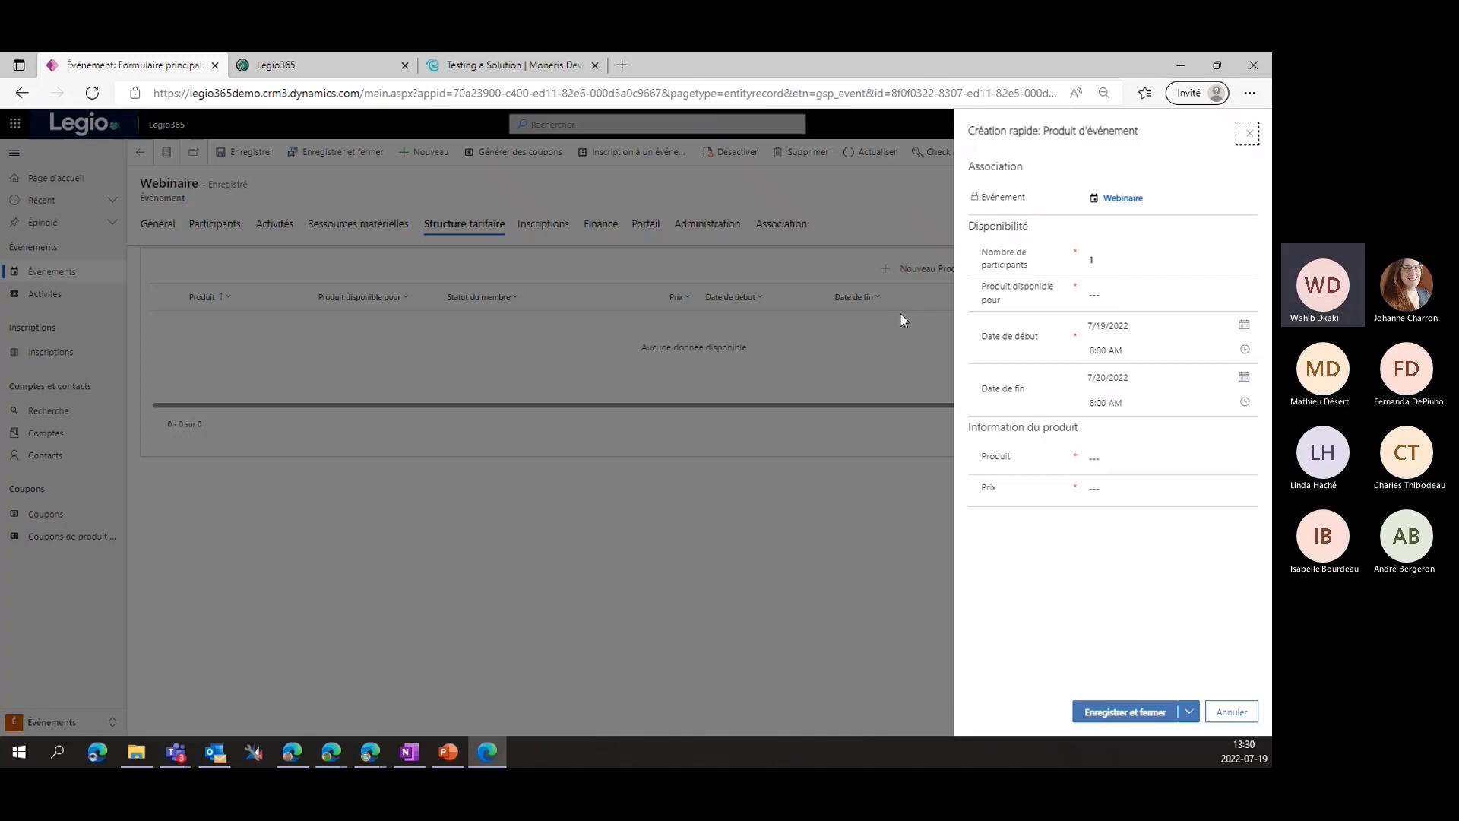
left_click(1129, 294)
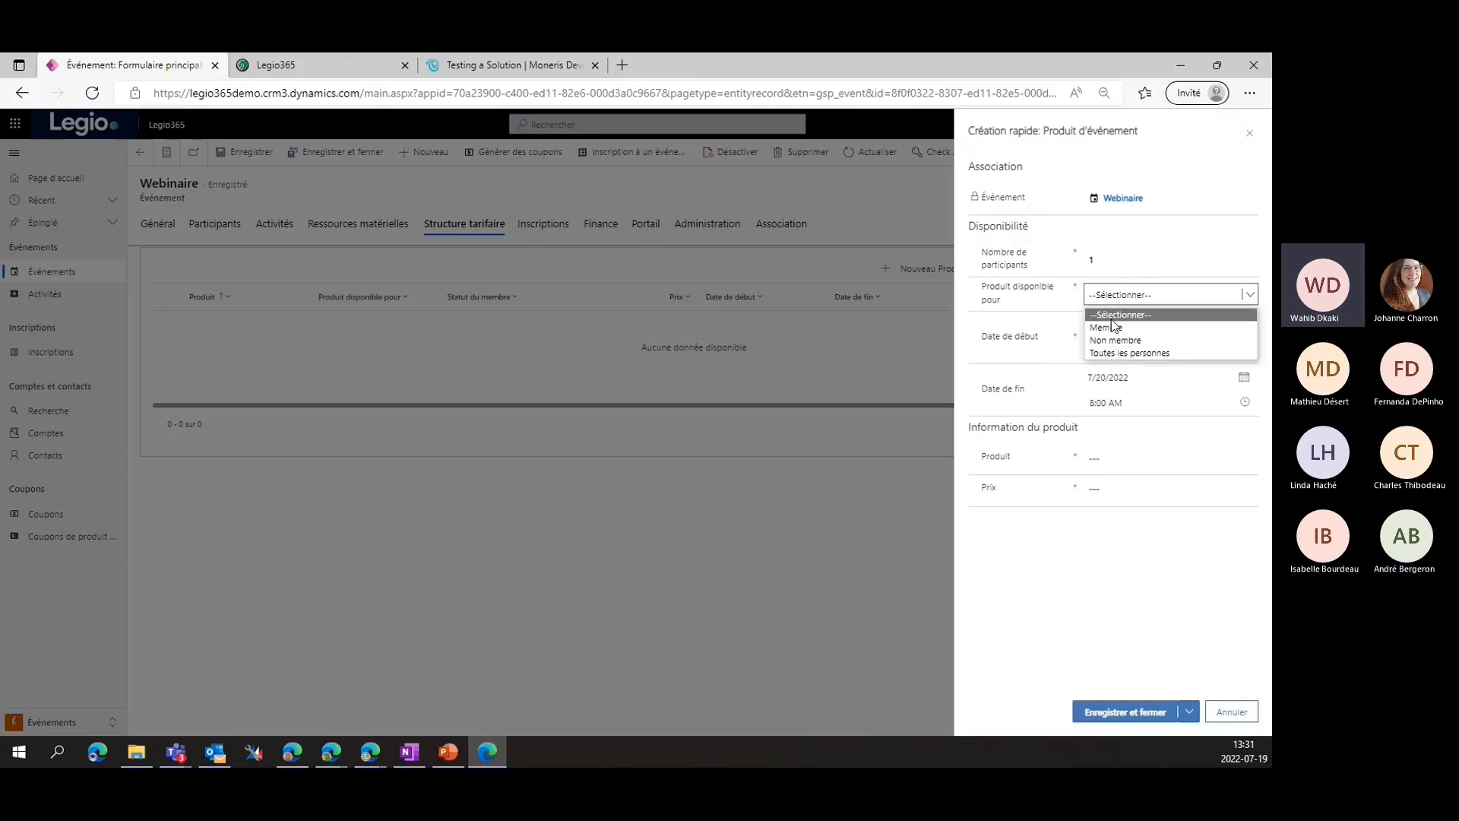
left_click(1116, 329)
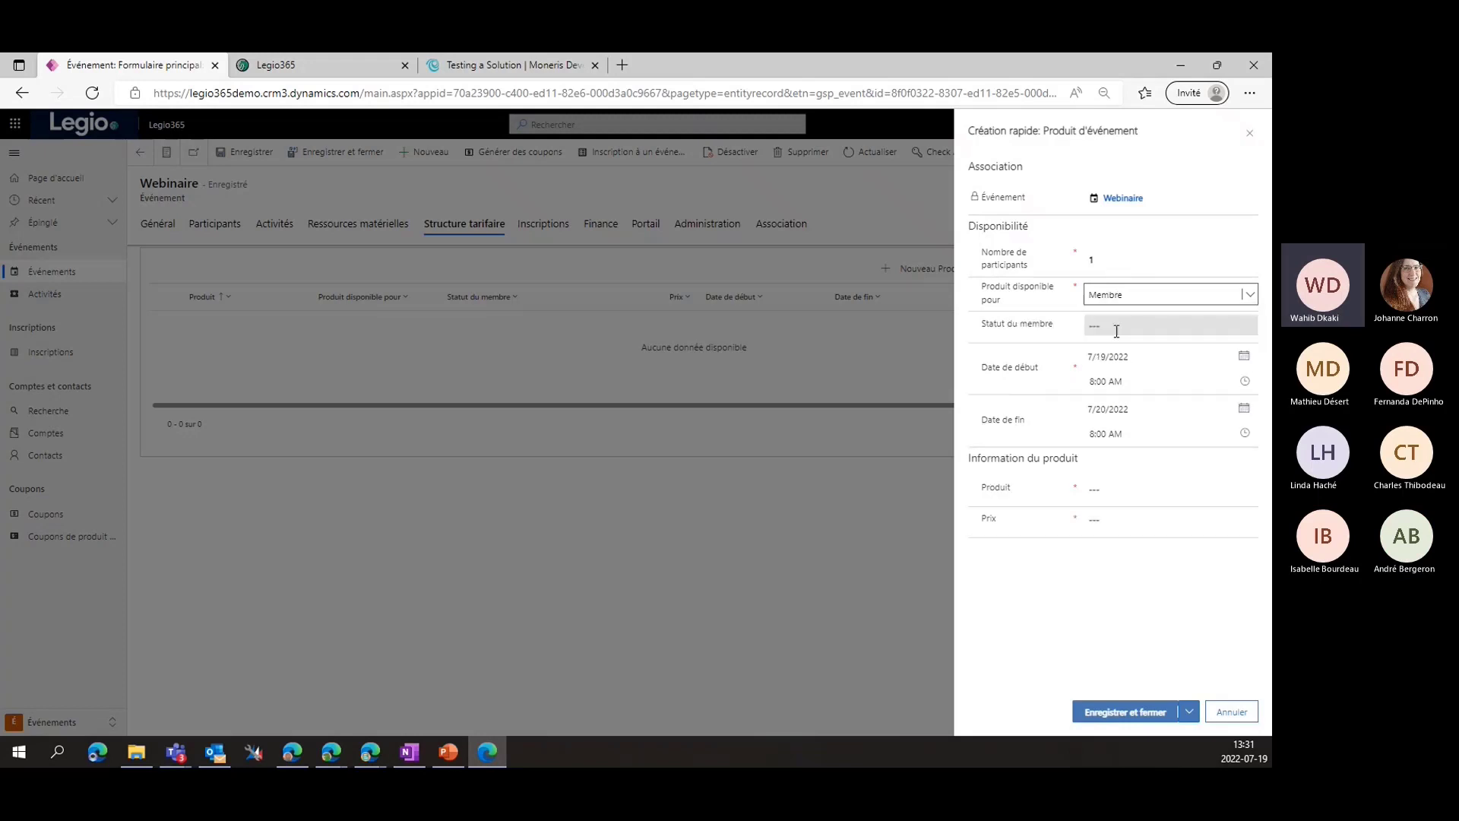
left_click(1097, 327)
left_click(1246, 326)
left_click(1243, 329)
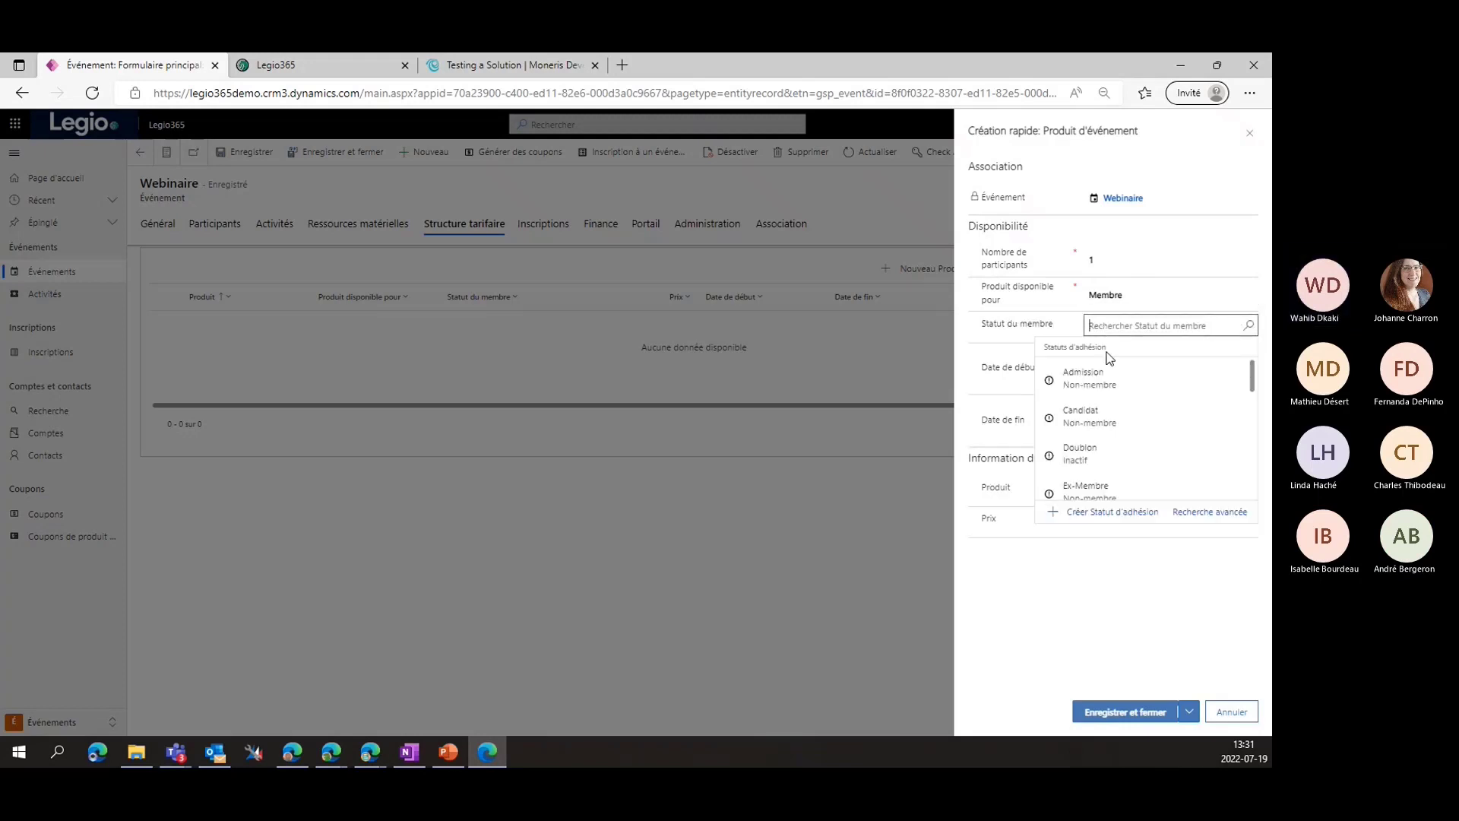
scroll(1103, 449, "down", 5)
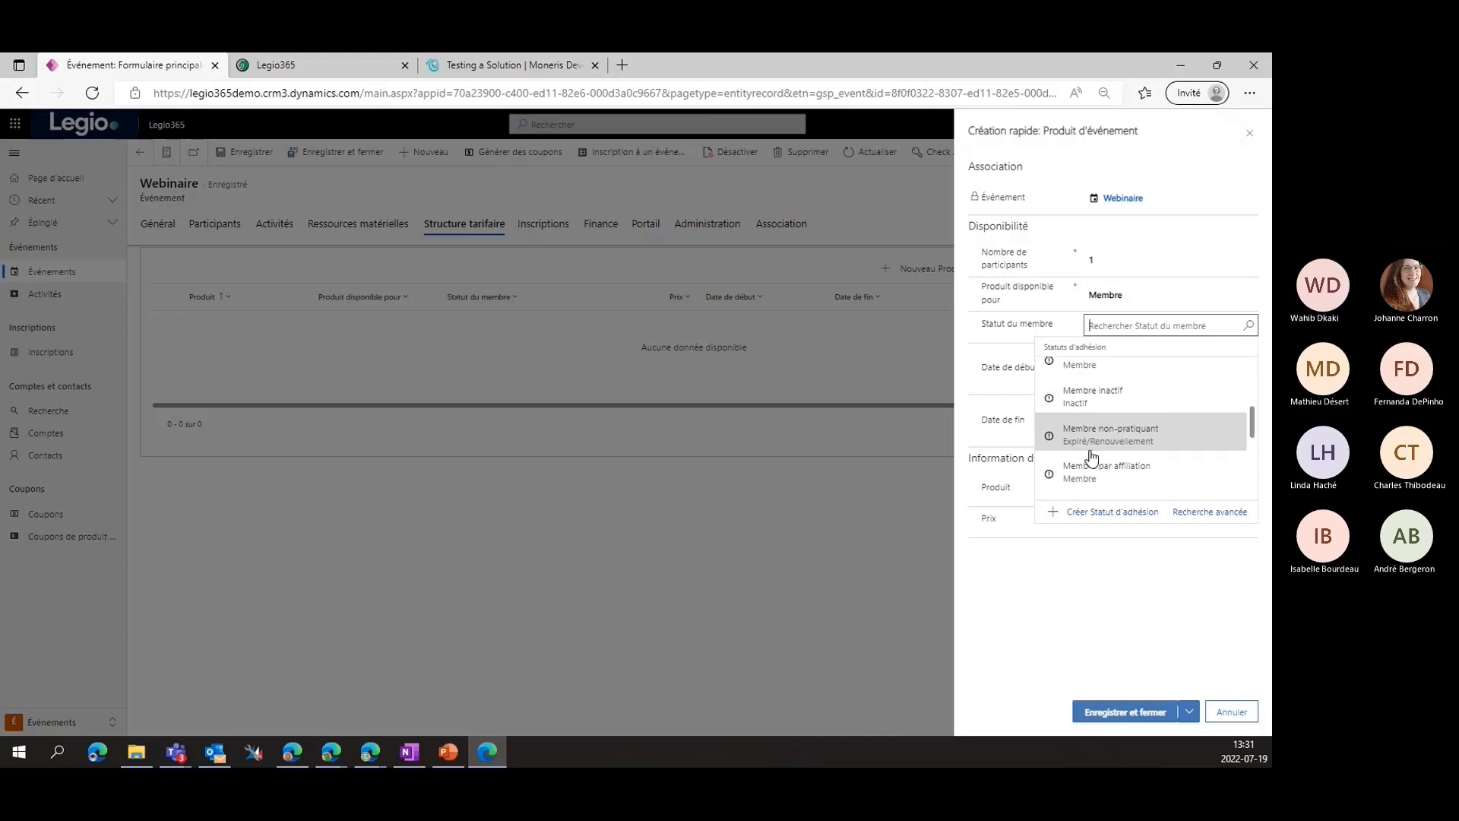
scroll(1079, 464, "down", 2)
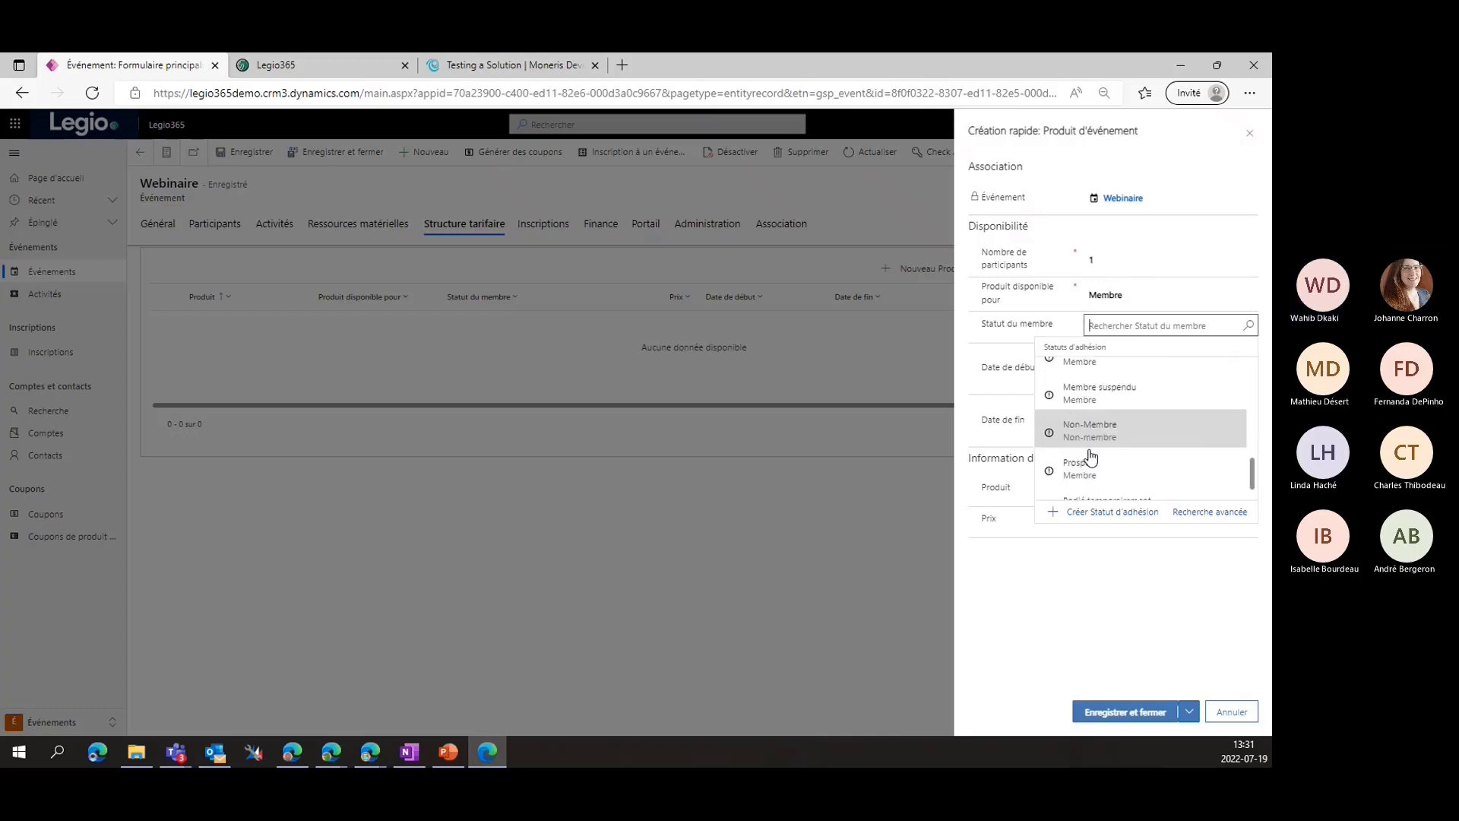
scroll(1104, 471, "up", 4)
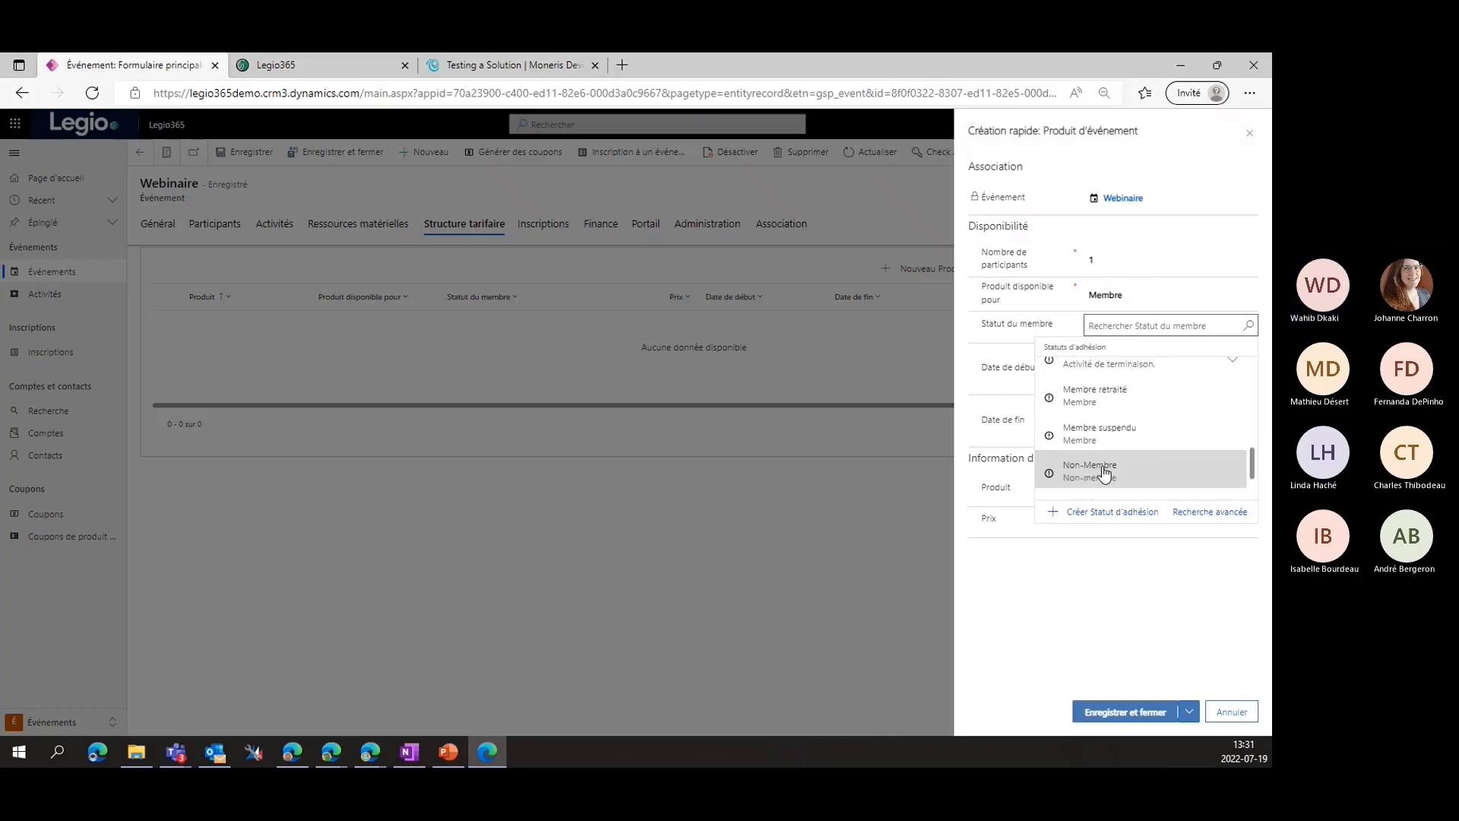
scroll(1104, 462, "up", 3)
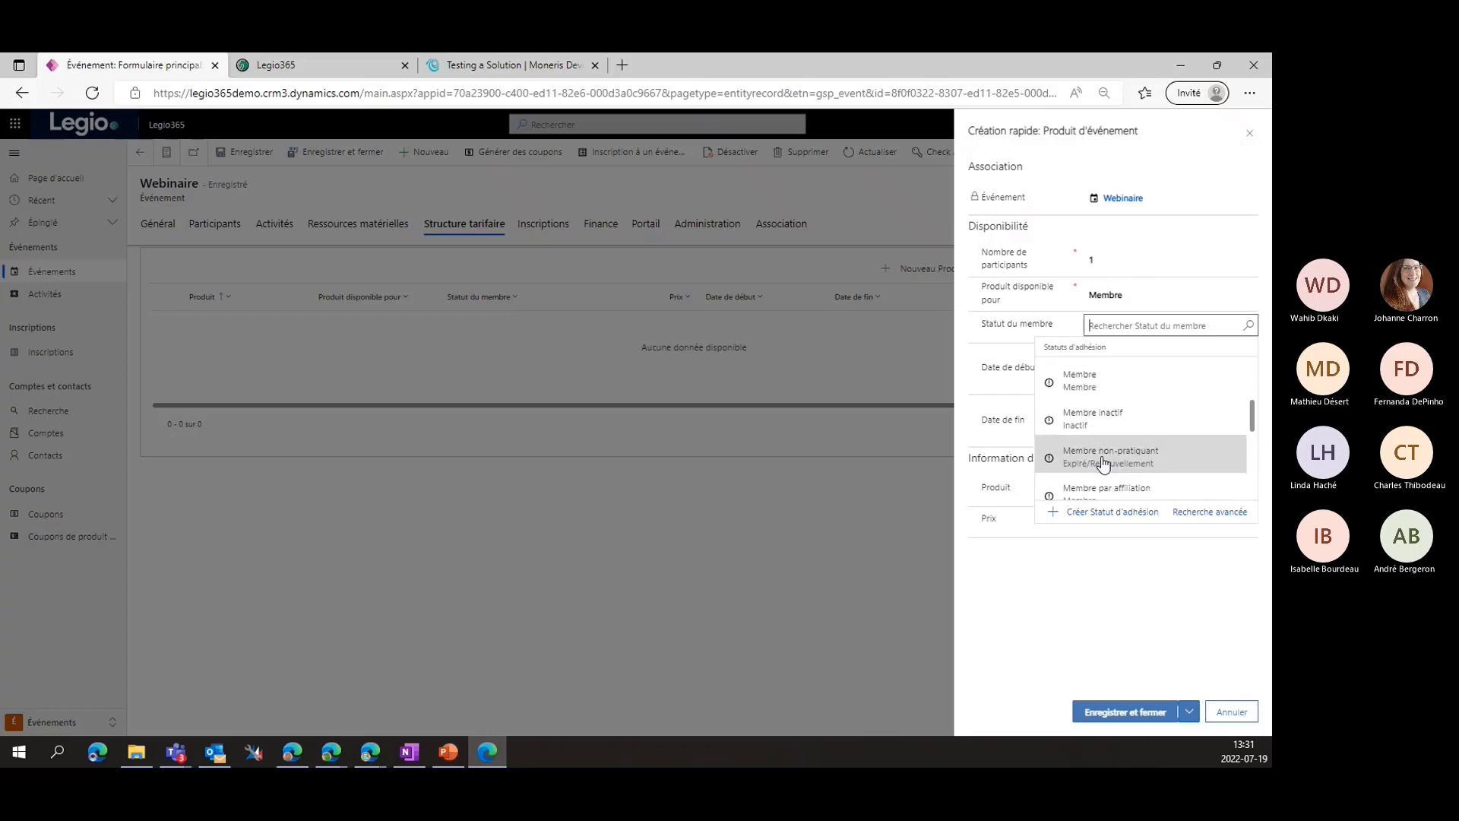
left_click(1102, 426)
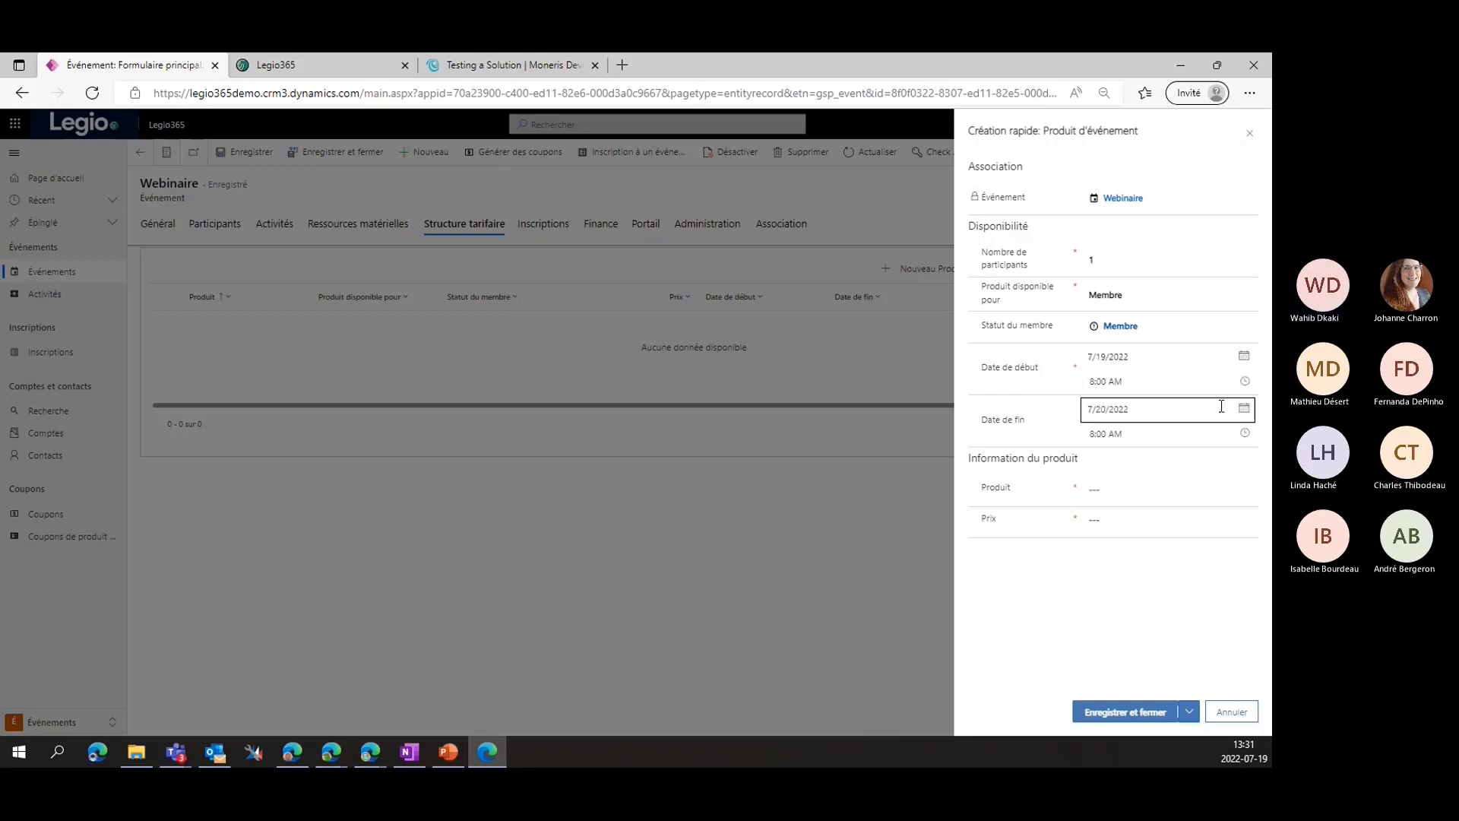
Set the line's product to Event at $20.00, save it, and show the event's activities
left_click(1156, 489)
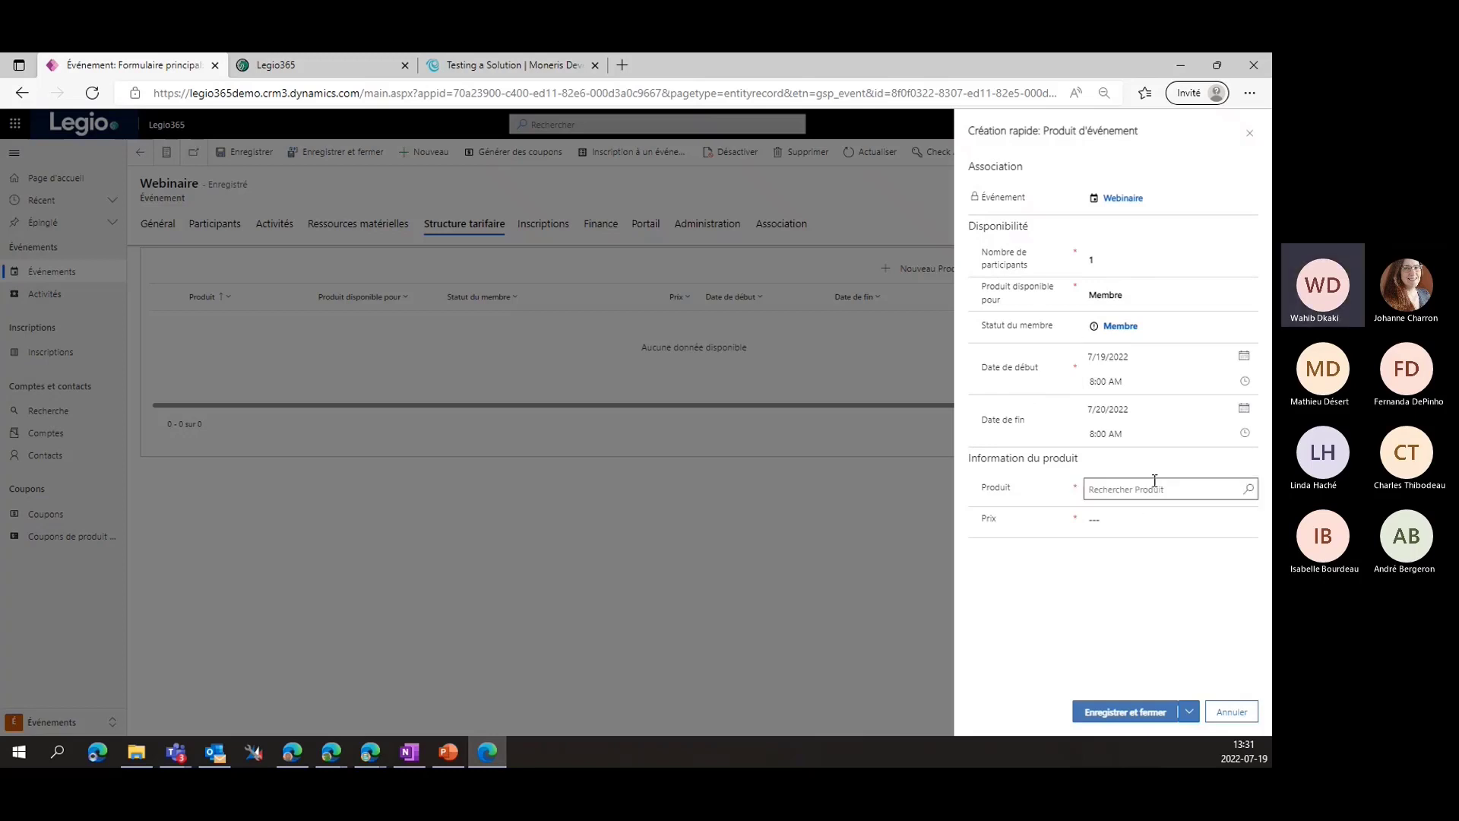
left_click(1248, 488)
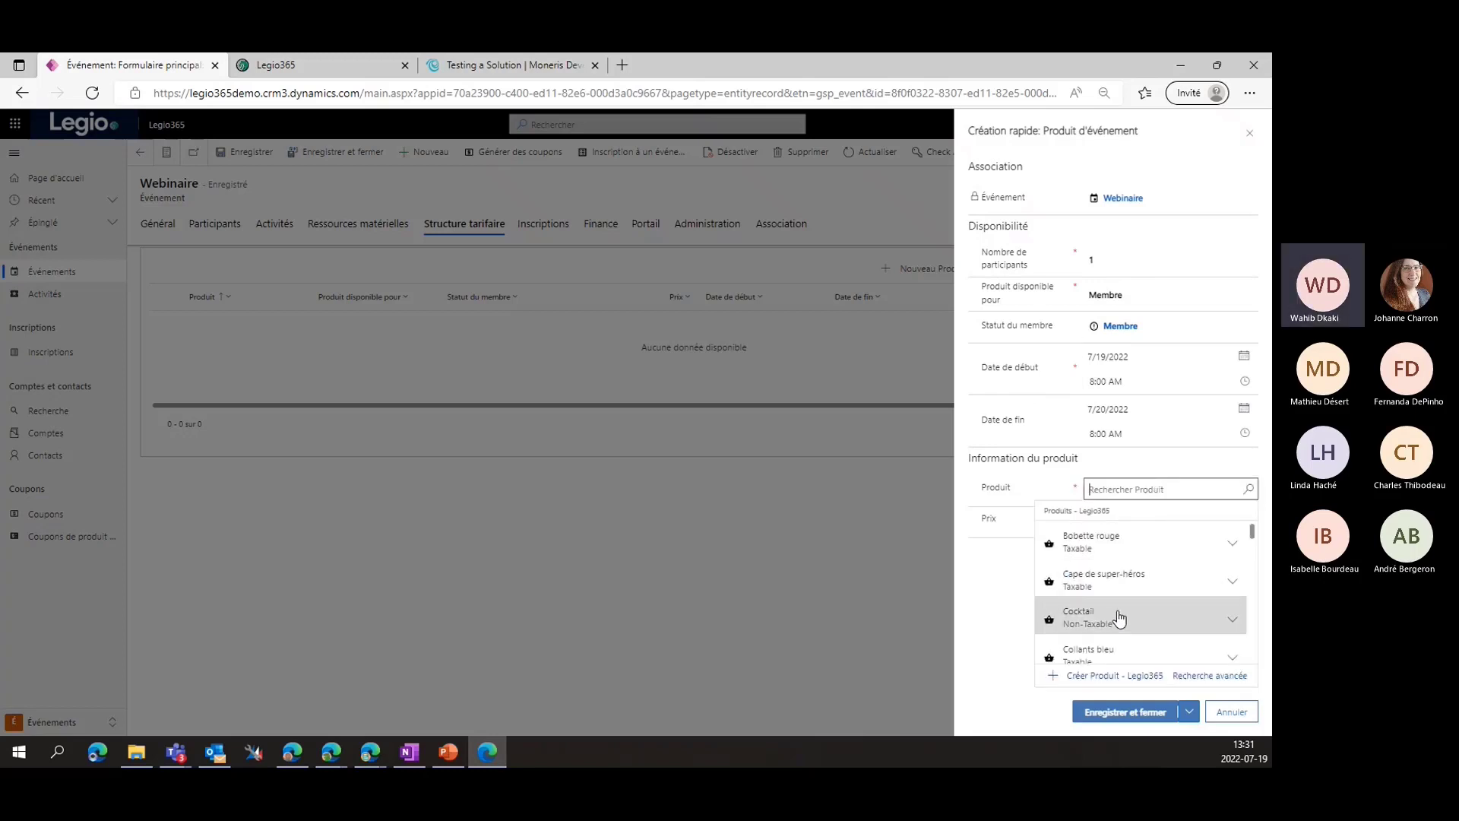
scroll(1116, 601, "down", 2)
scroll(1117, 600, "down", 2)
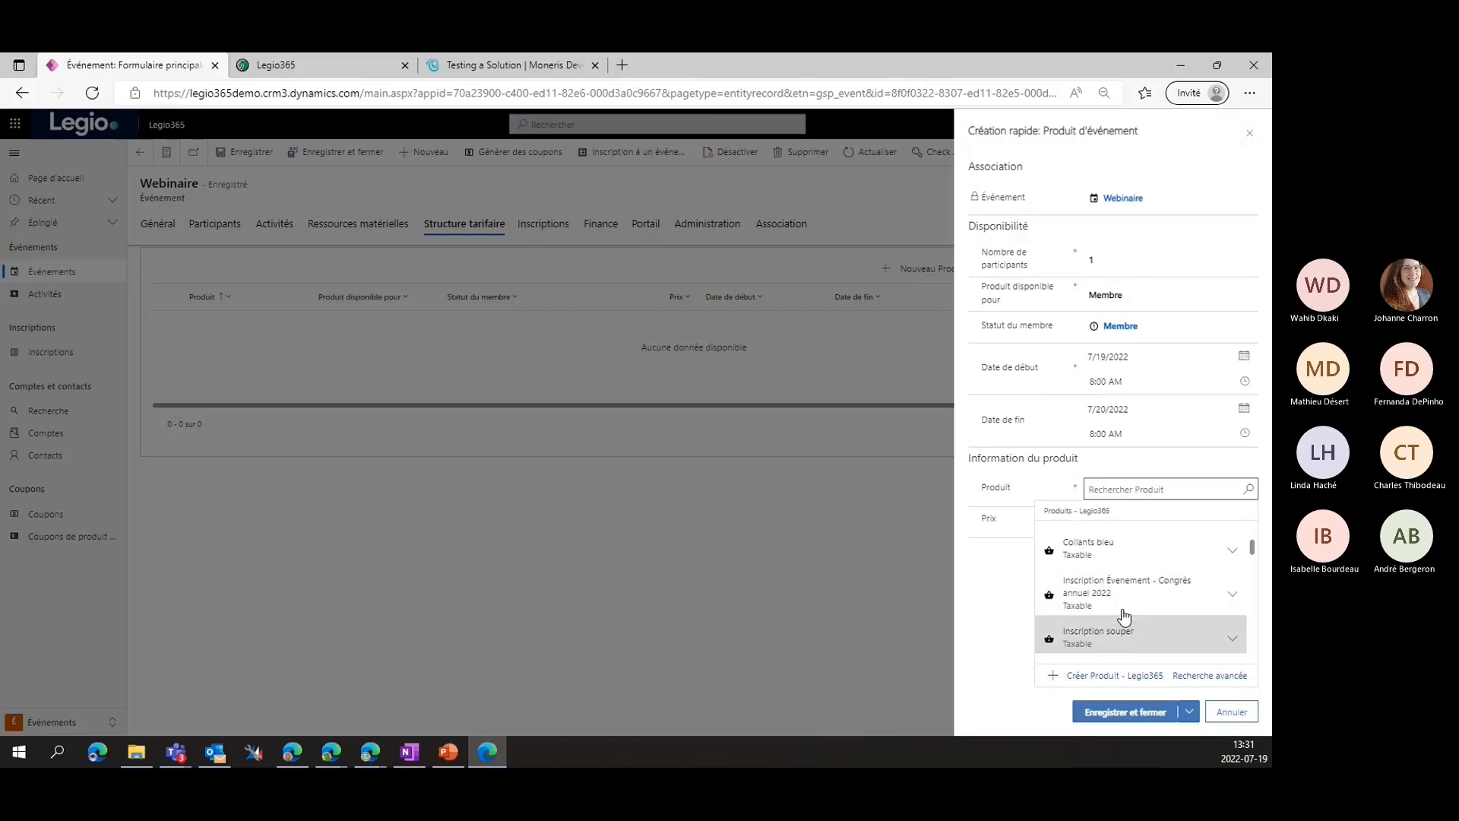
scroll(1133, 638, "down", 5)
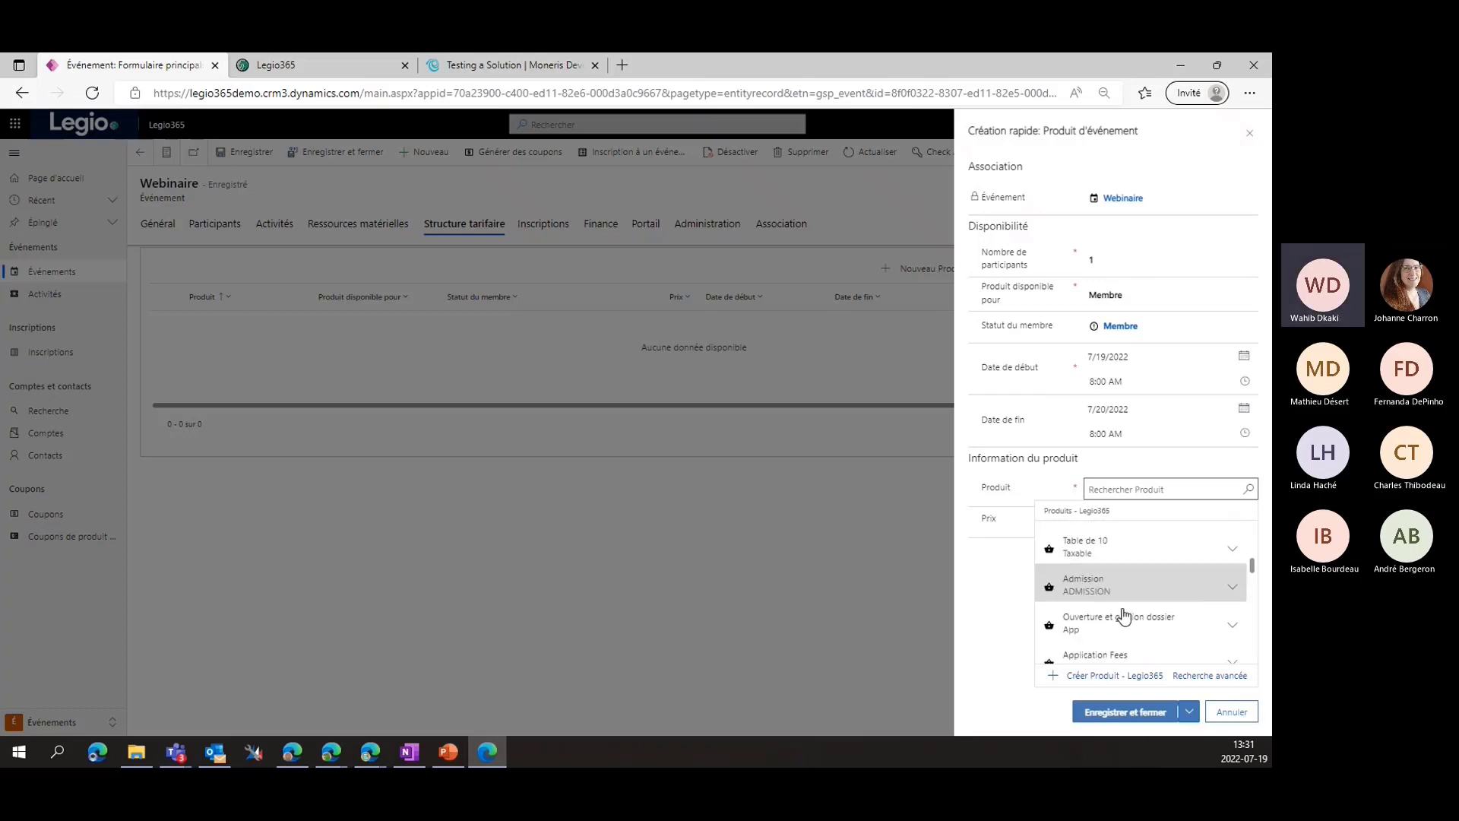
scroll(1123, 616, "down", 5)
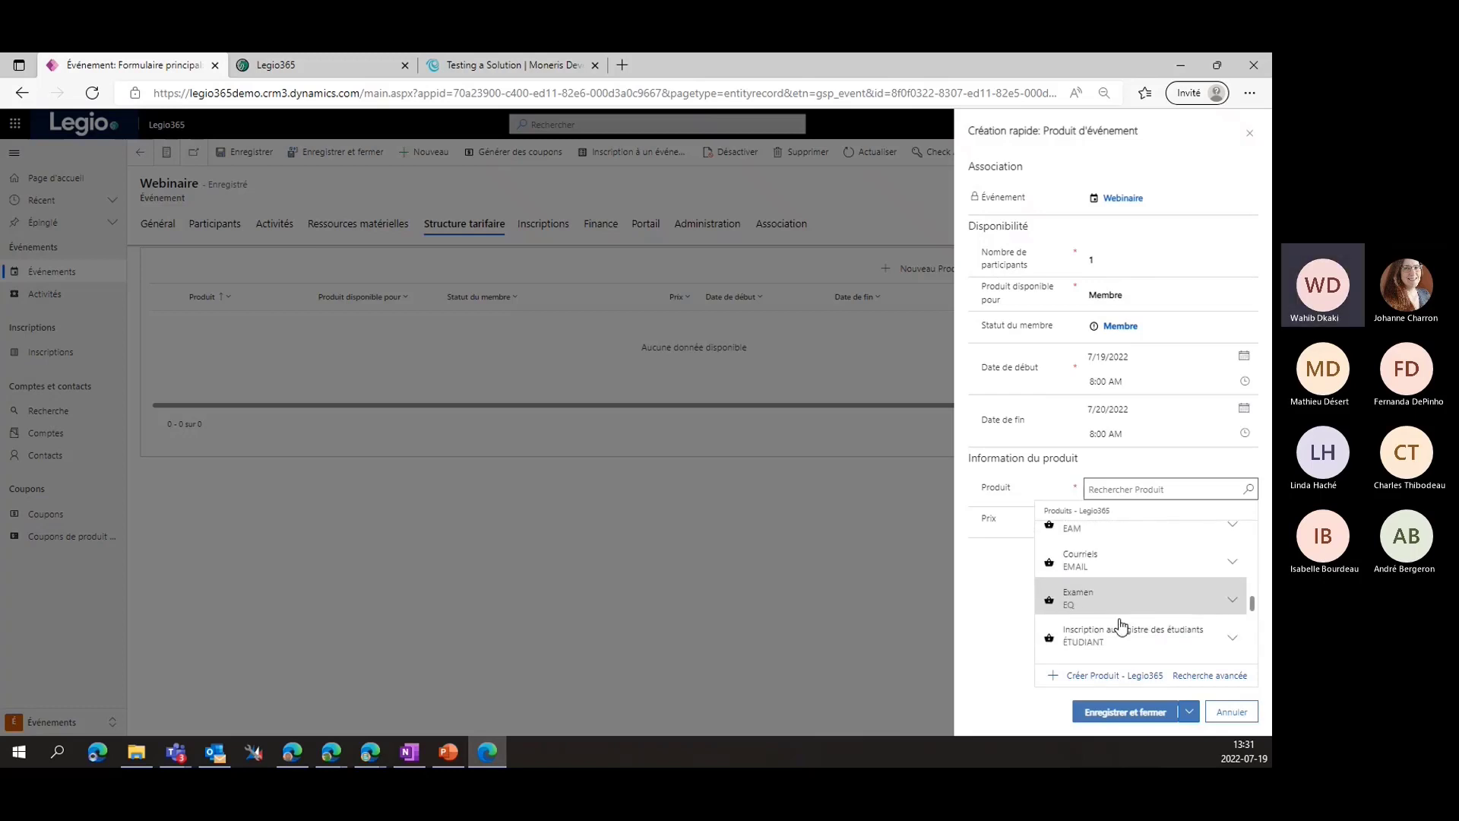
left_click(1114, 594)
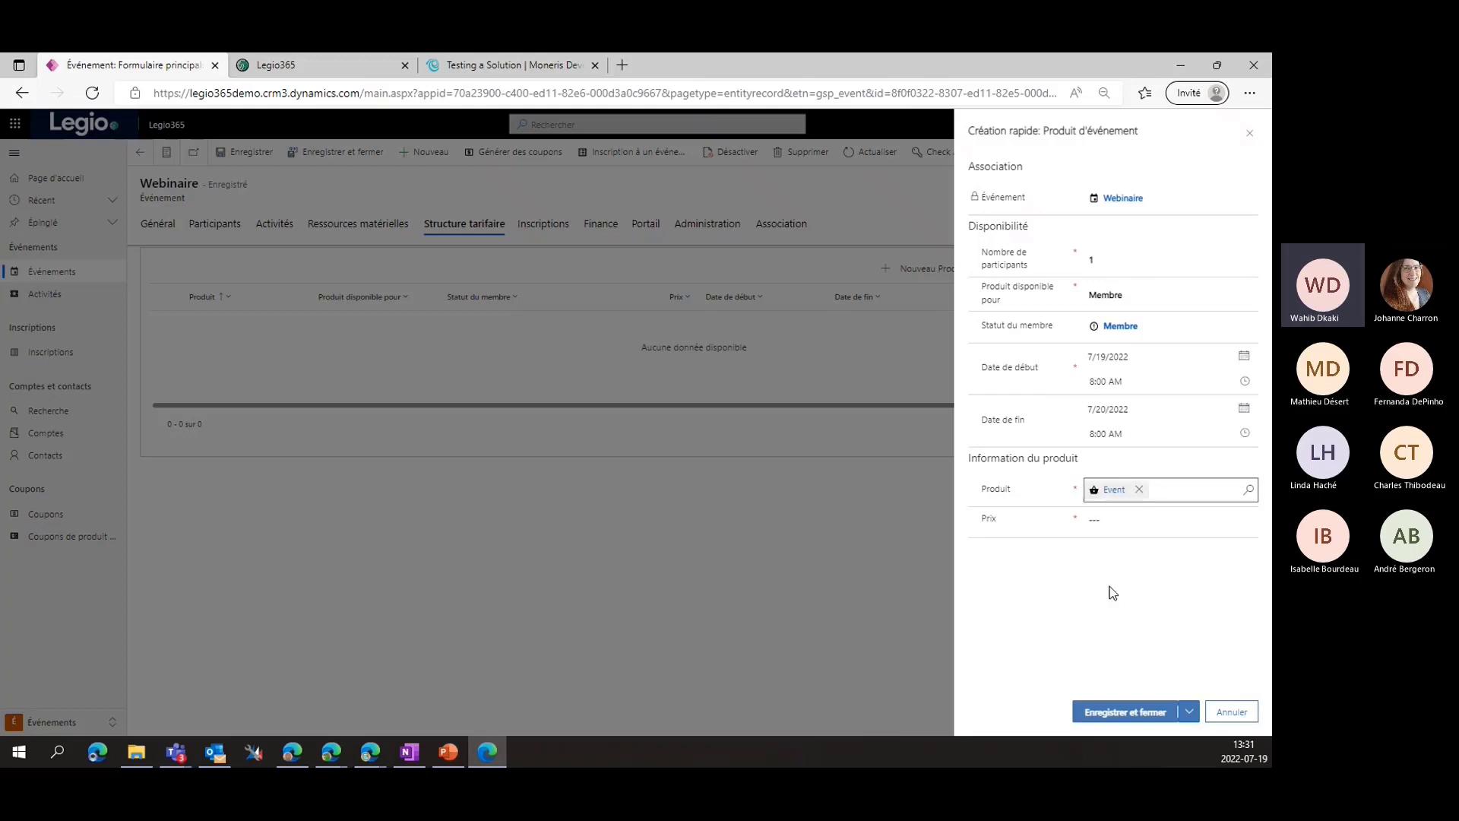
left_click(1117, 522)
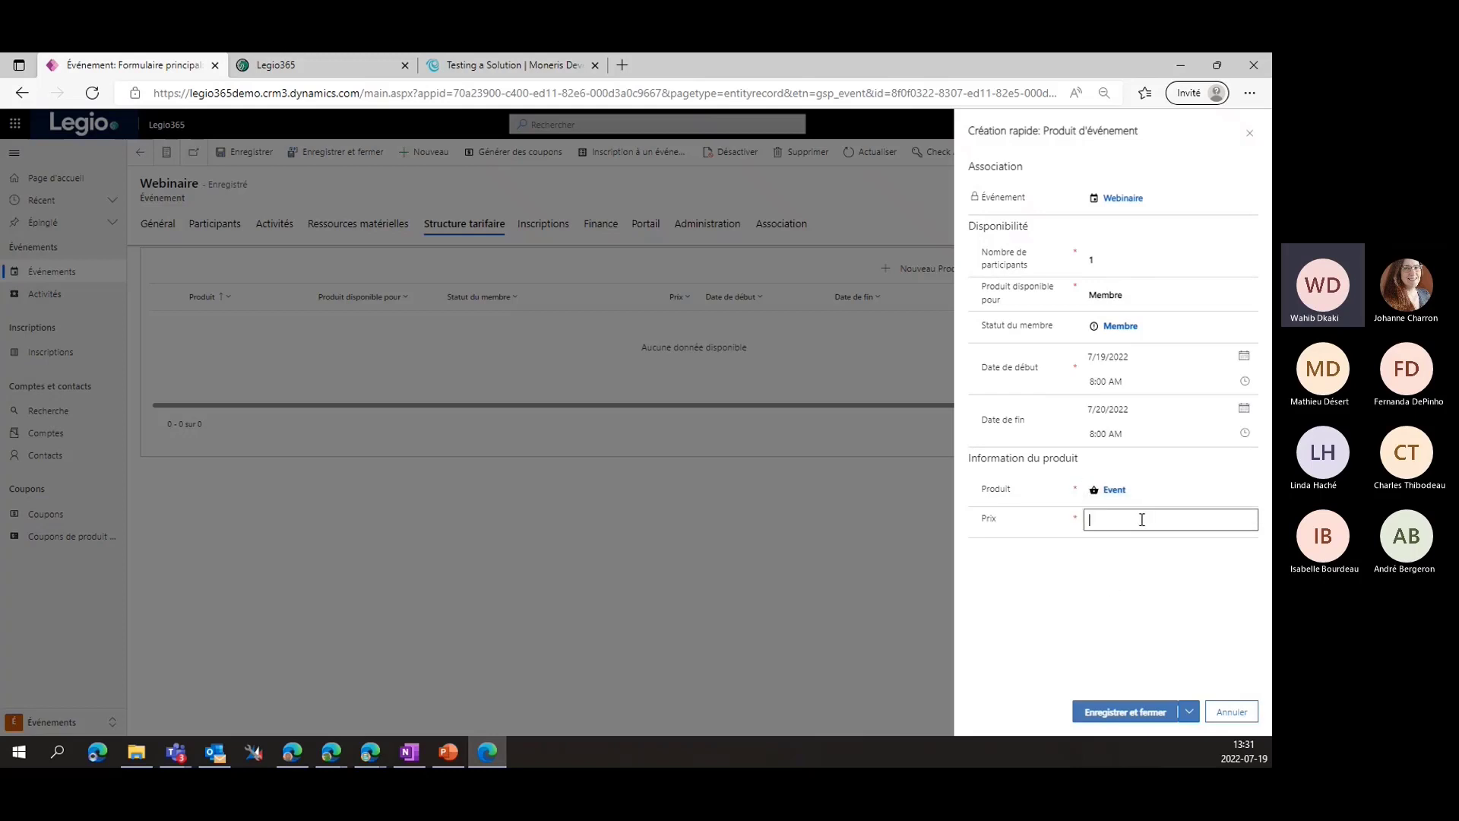
type("20.00")
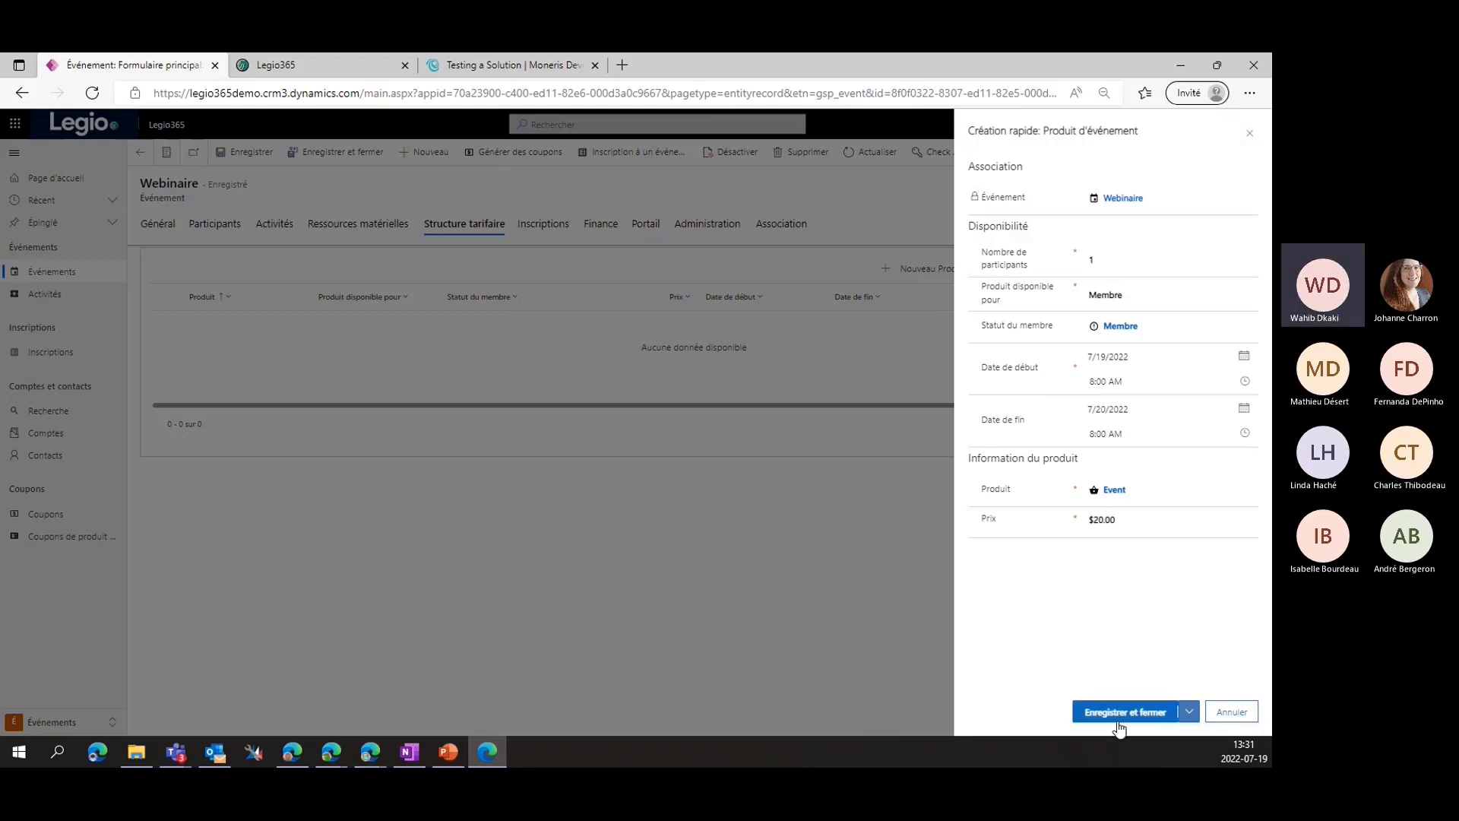
left_click(1122, 714)
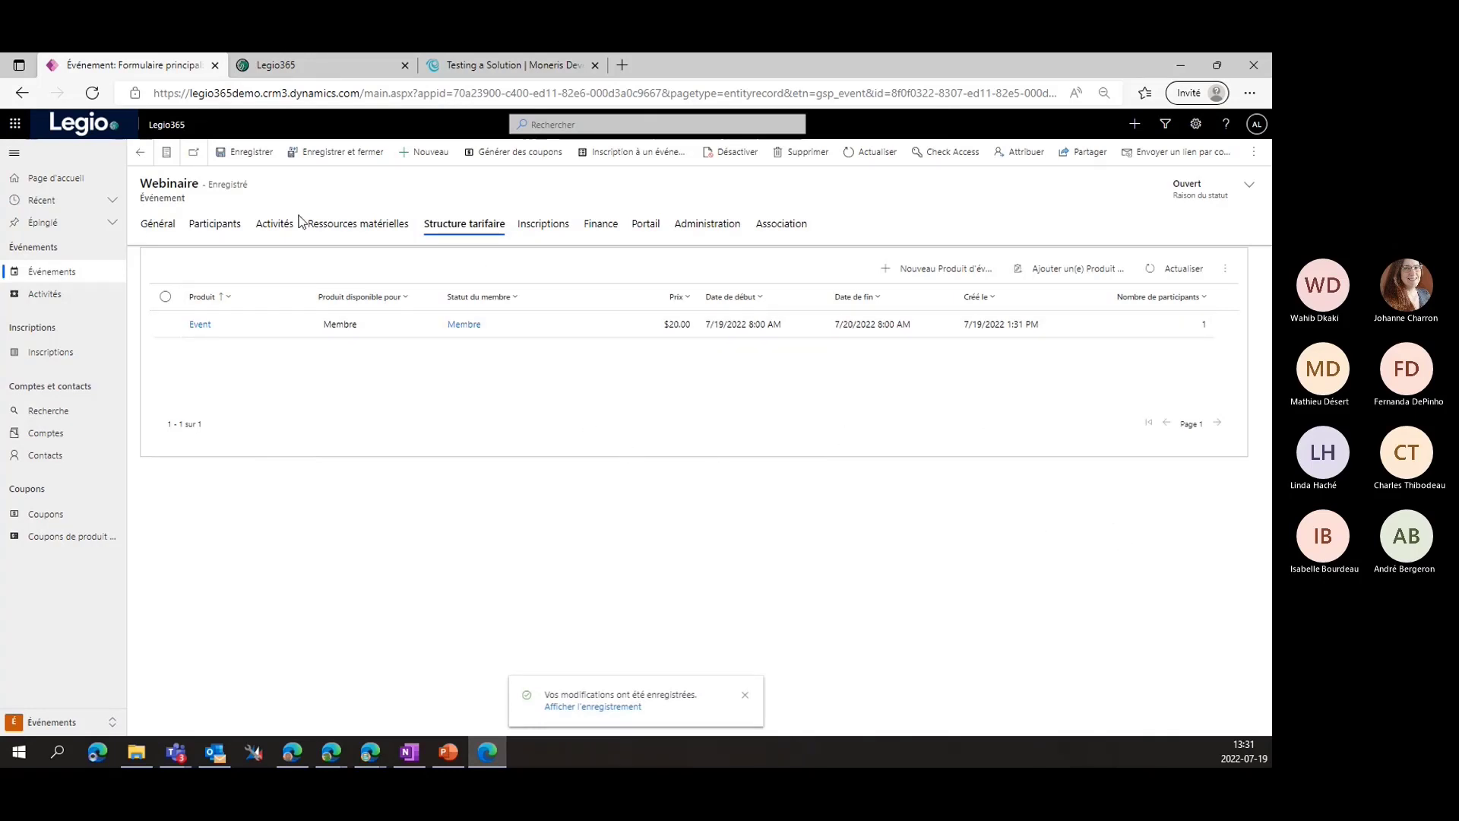
left_click(352, 225)
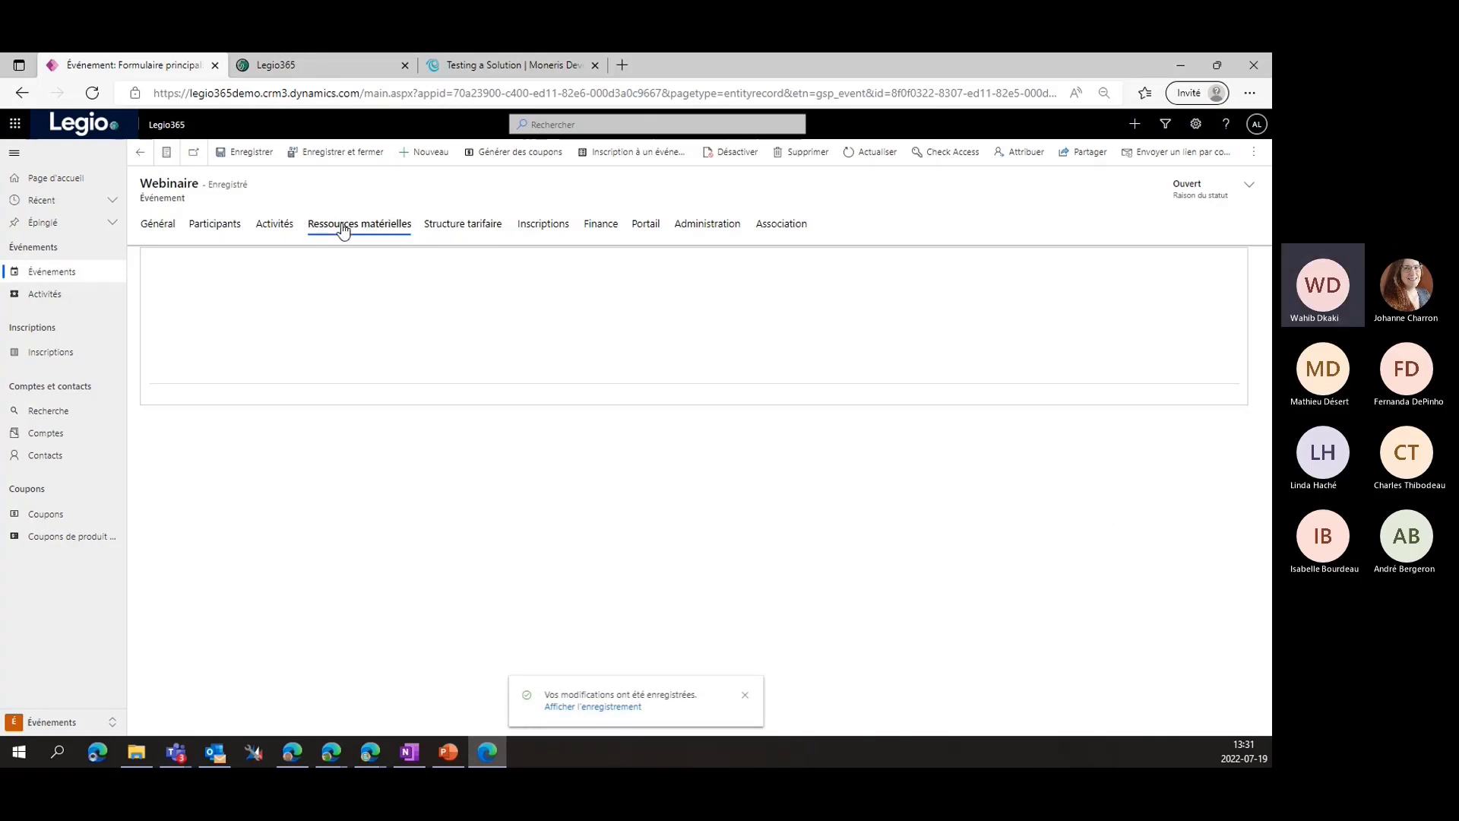
left_click(276, 225)
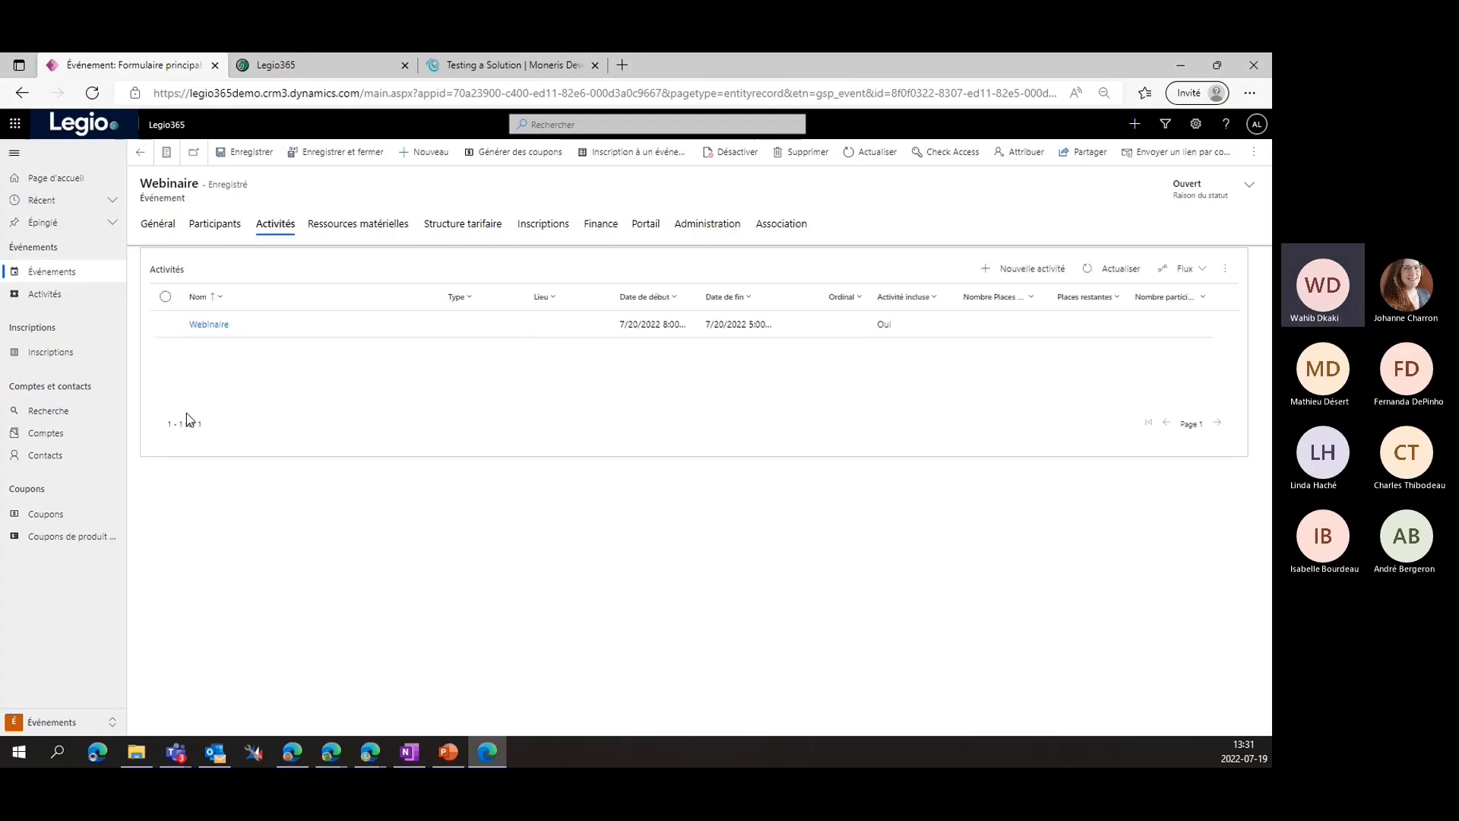
Set the Webinaire activity's available places to 40, save it, and return to the portal events page
double_click(329, 326)
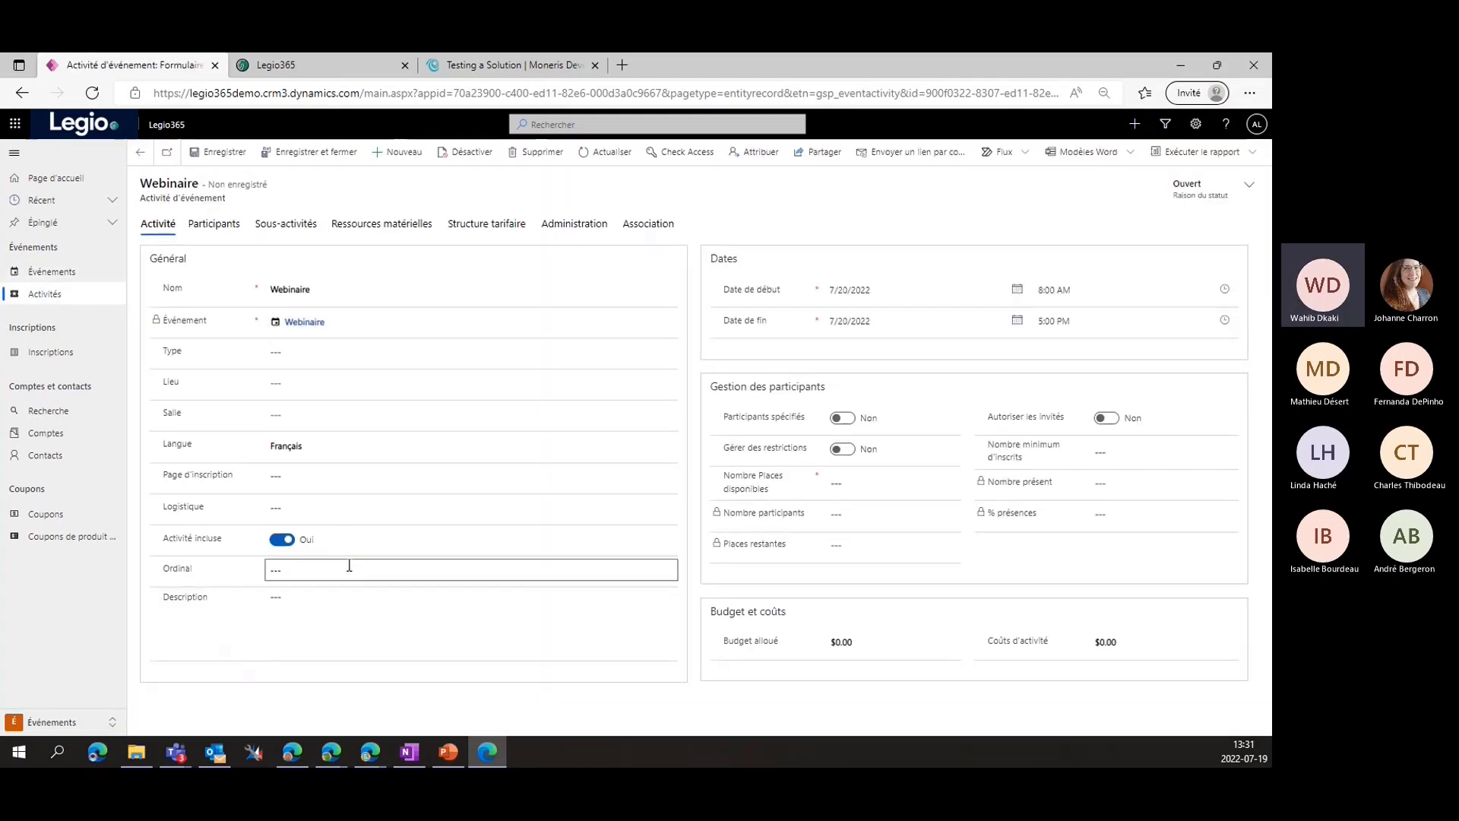
left_click(858, 476)
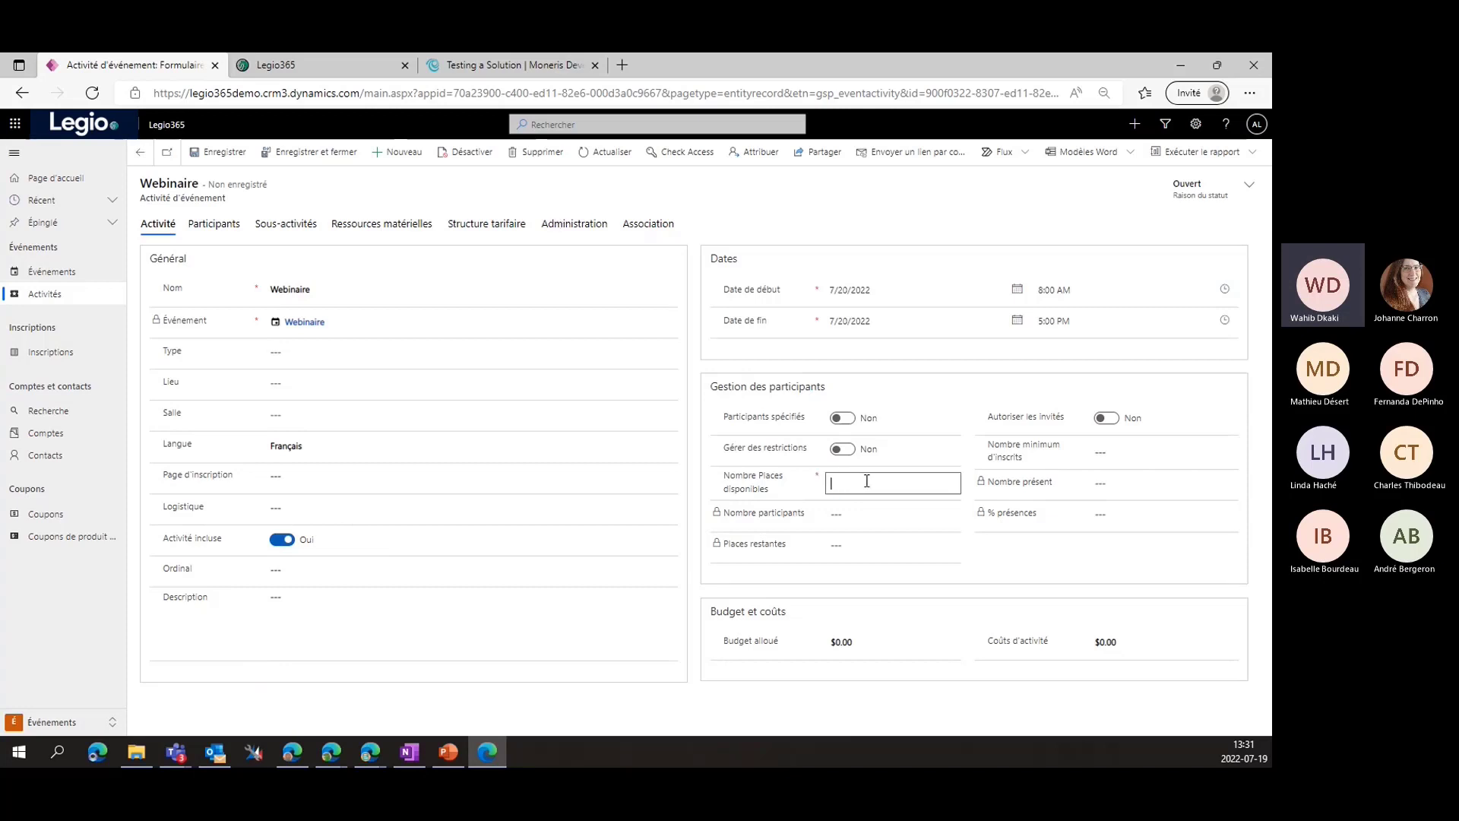
type("40")
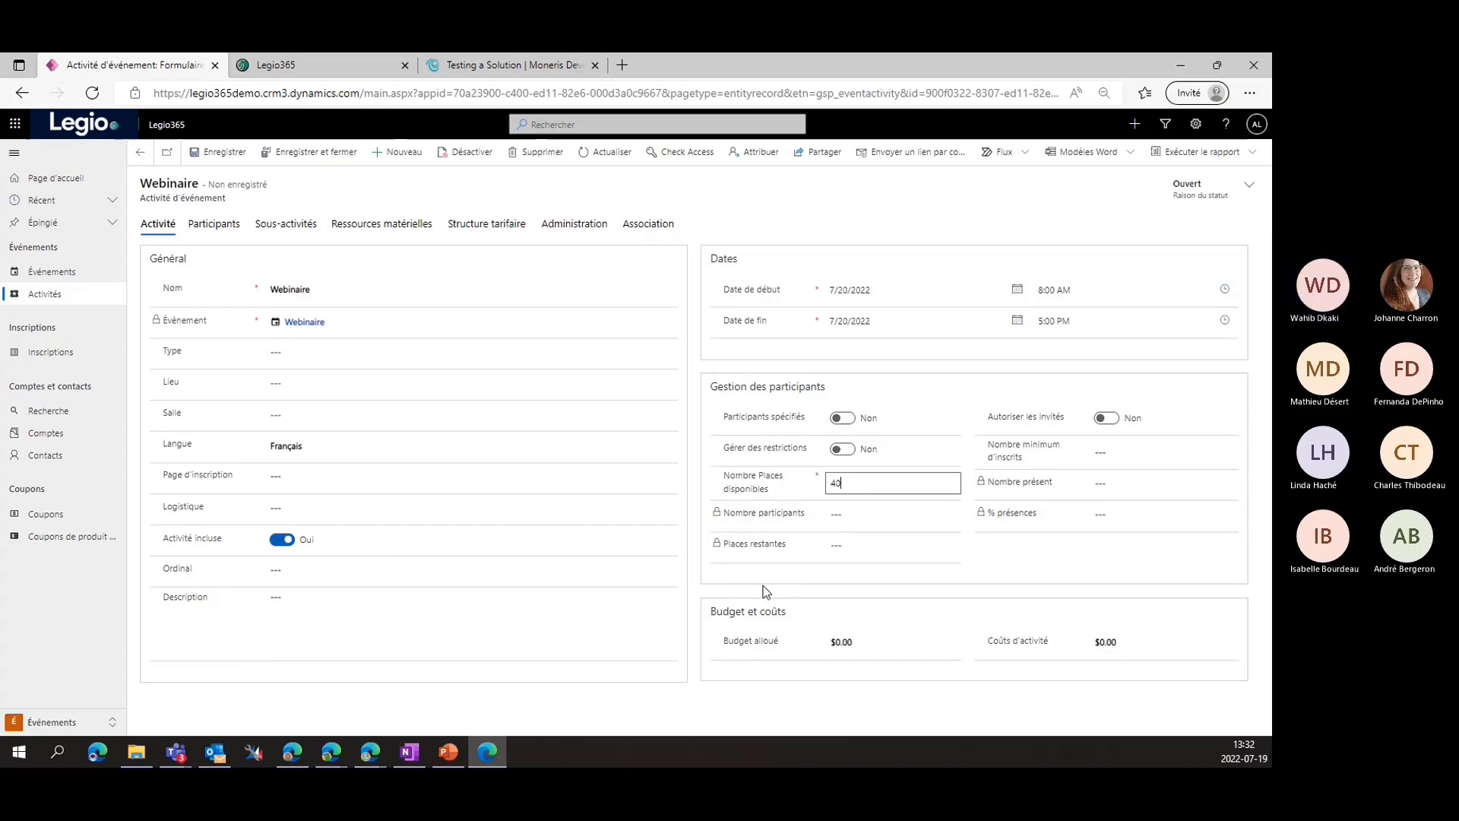
left_click(1094, 451)
left_click(1116, 452)
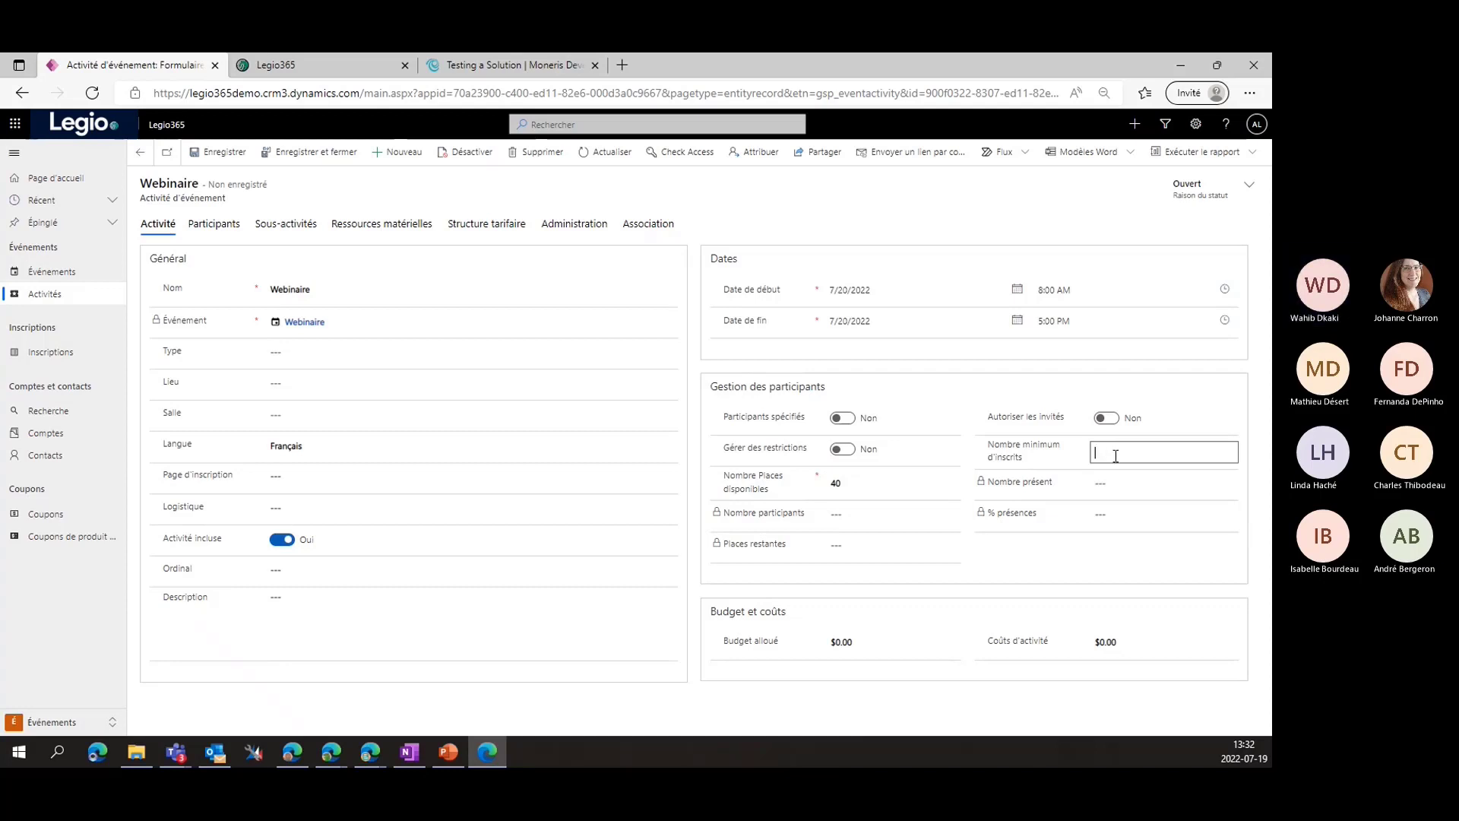
left_click(868, 589)
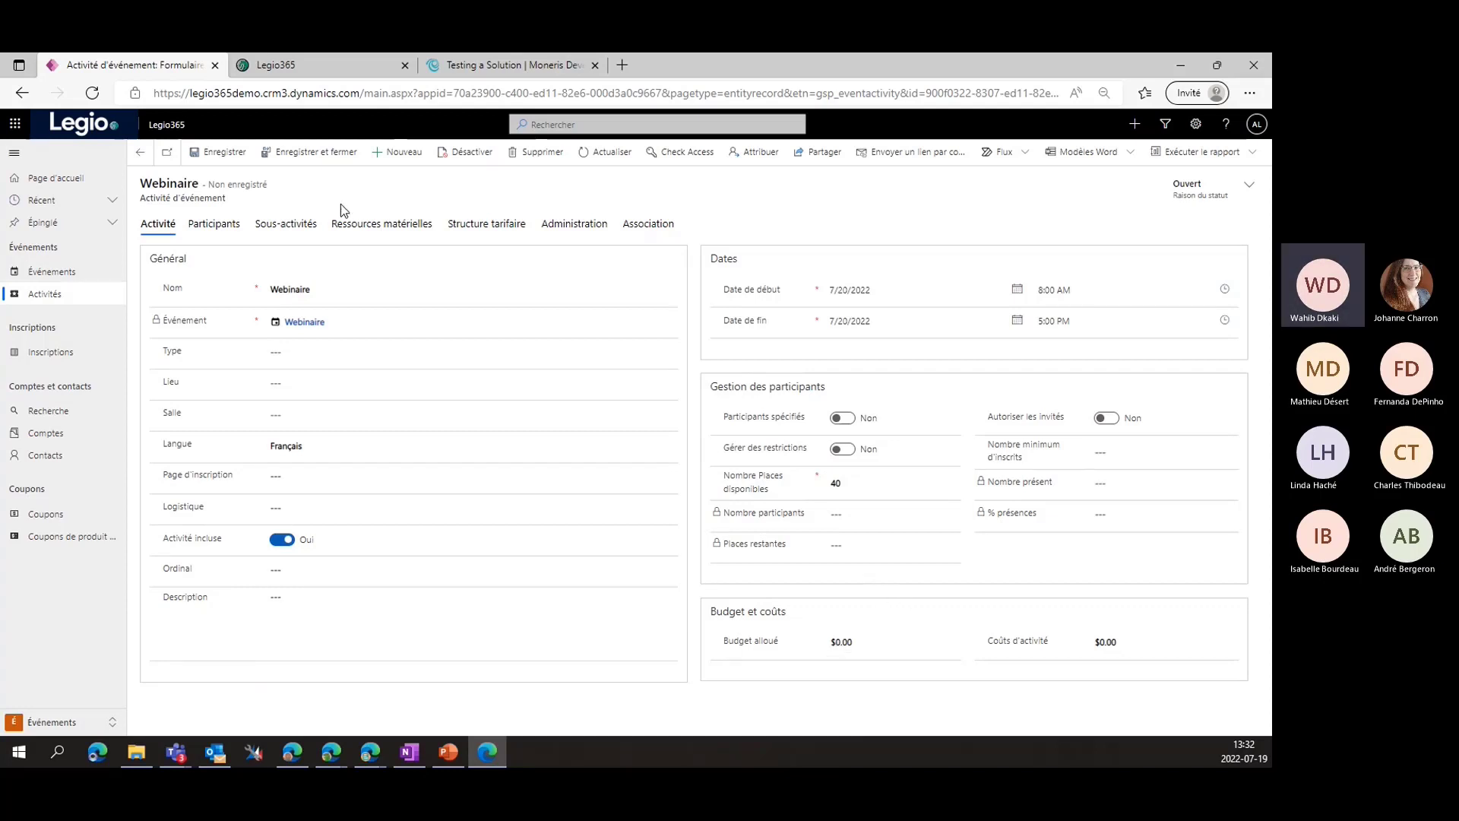
left_click(224, 152)
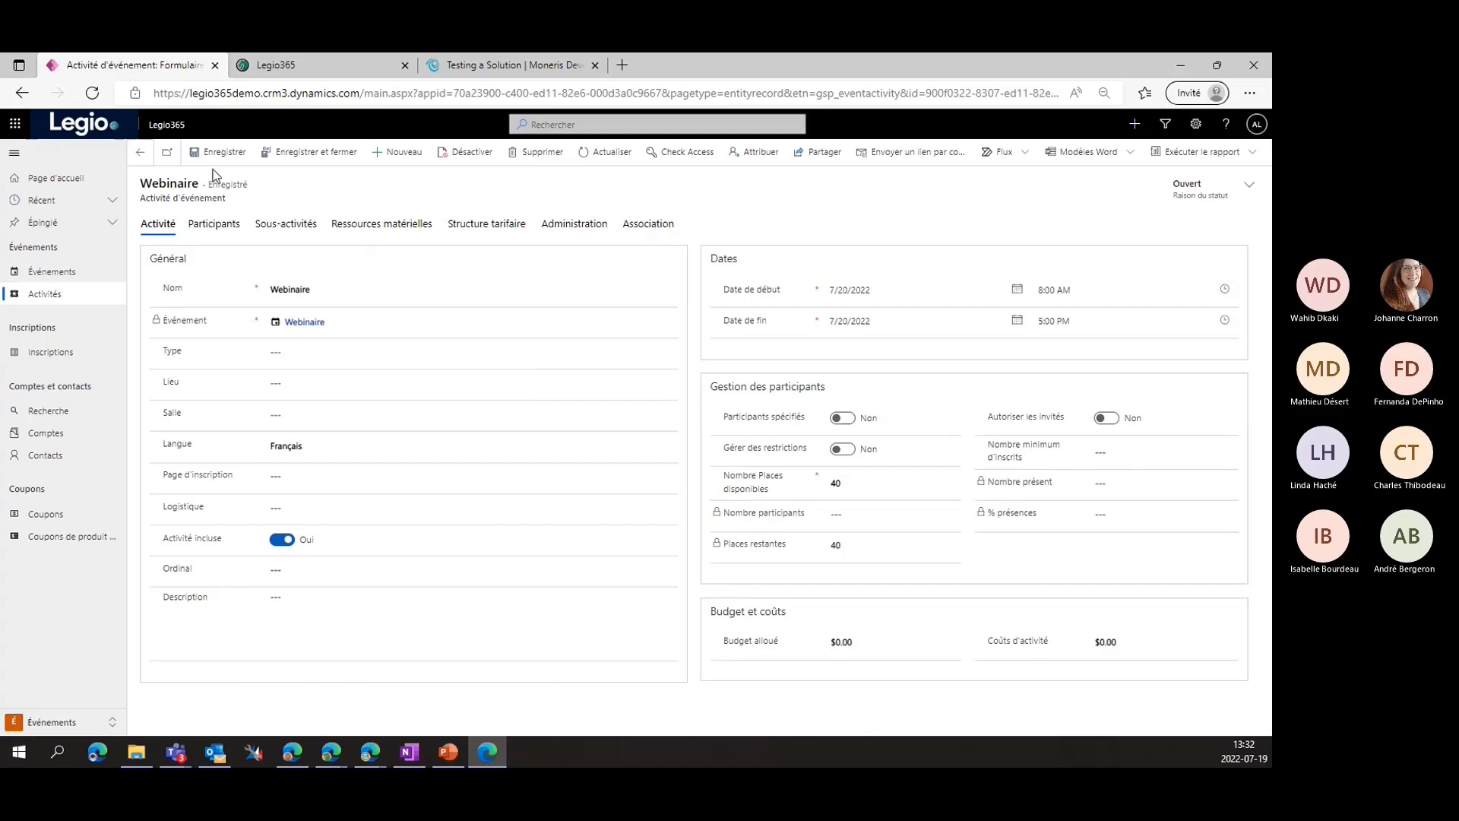
left_click(144, 154)
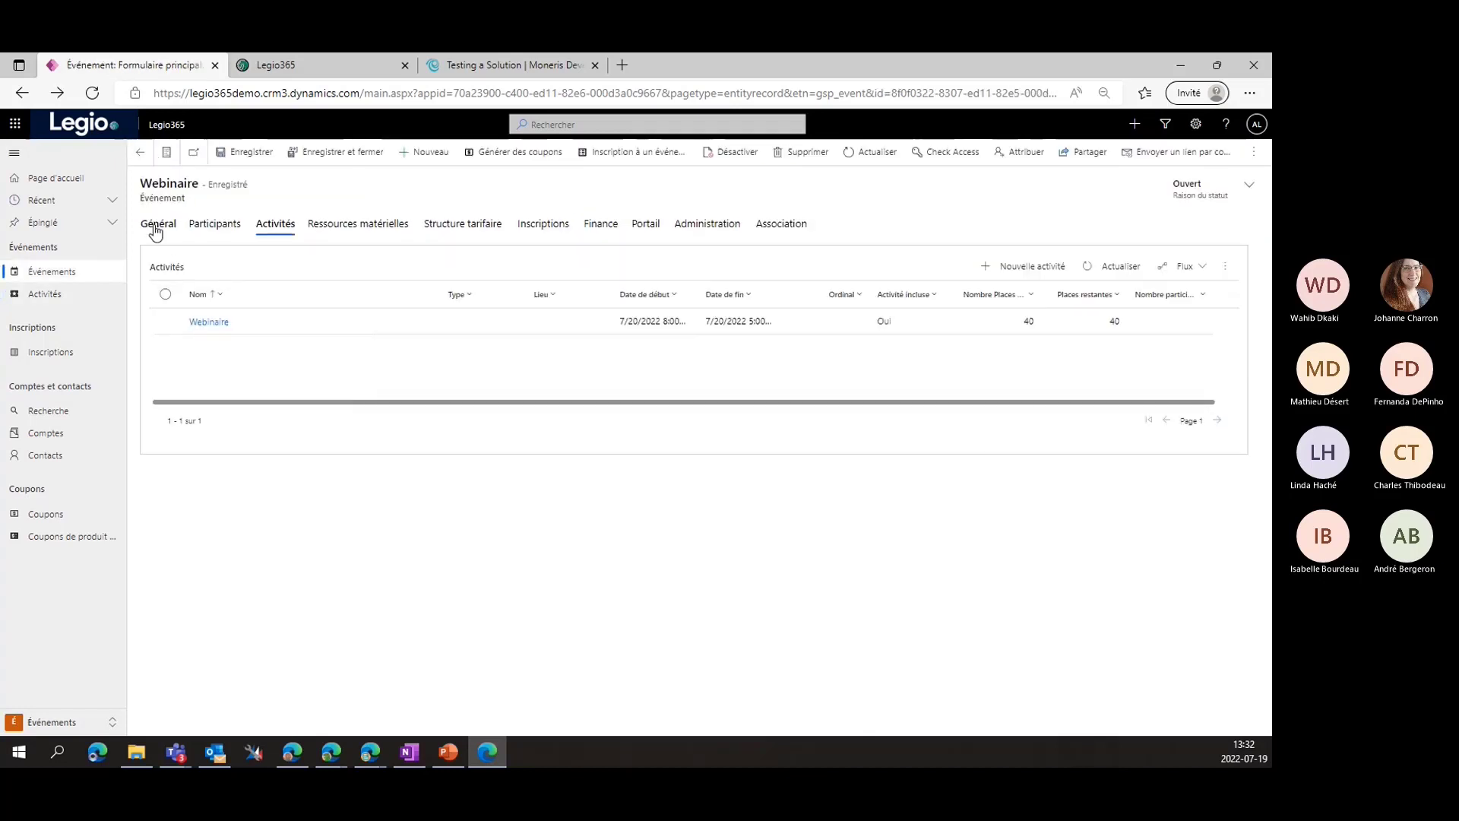
left_click(158, 224)
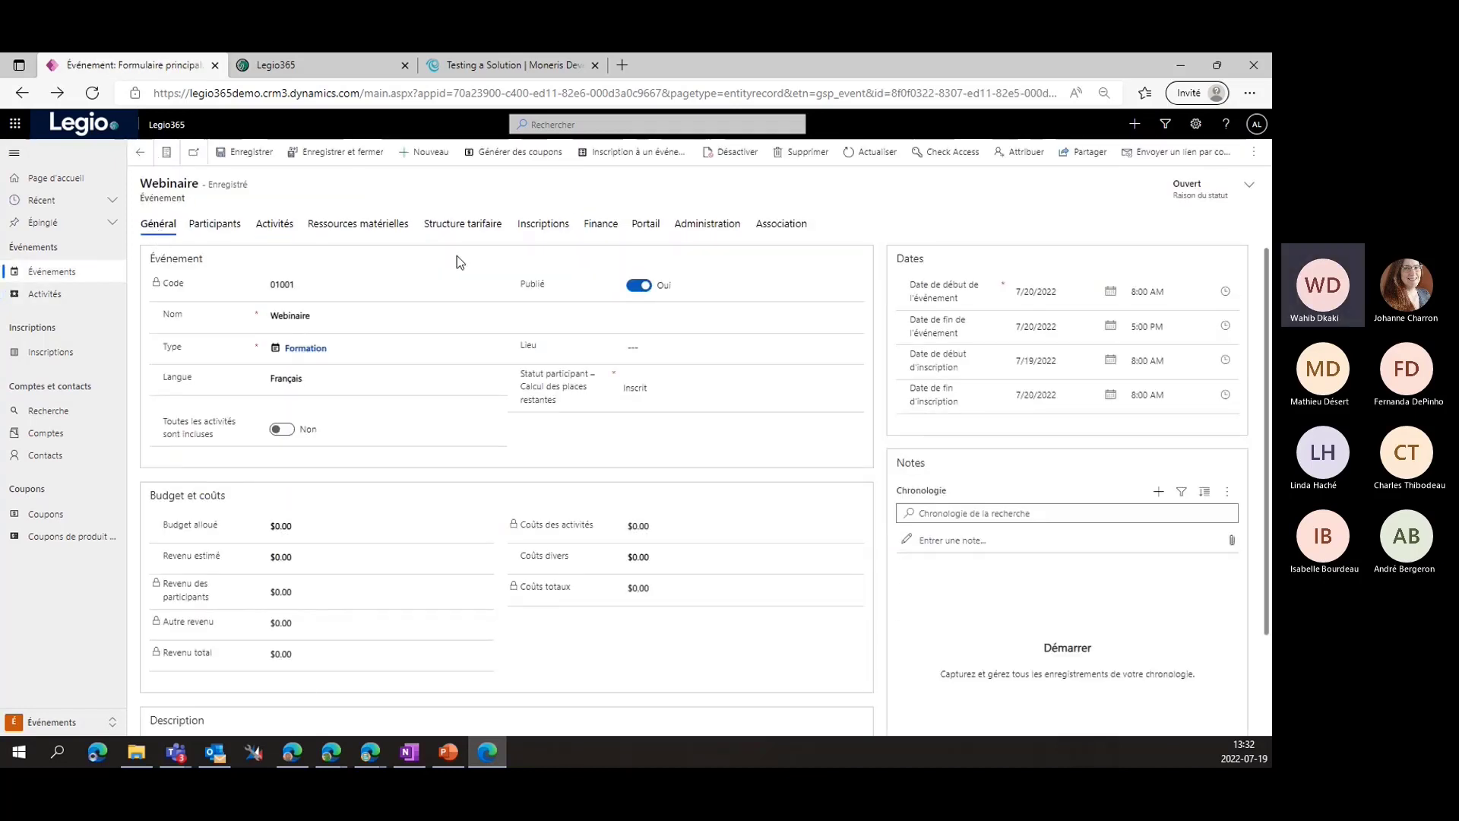
left_click(329, 64)
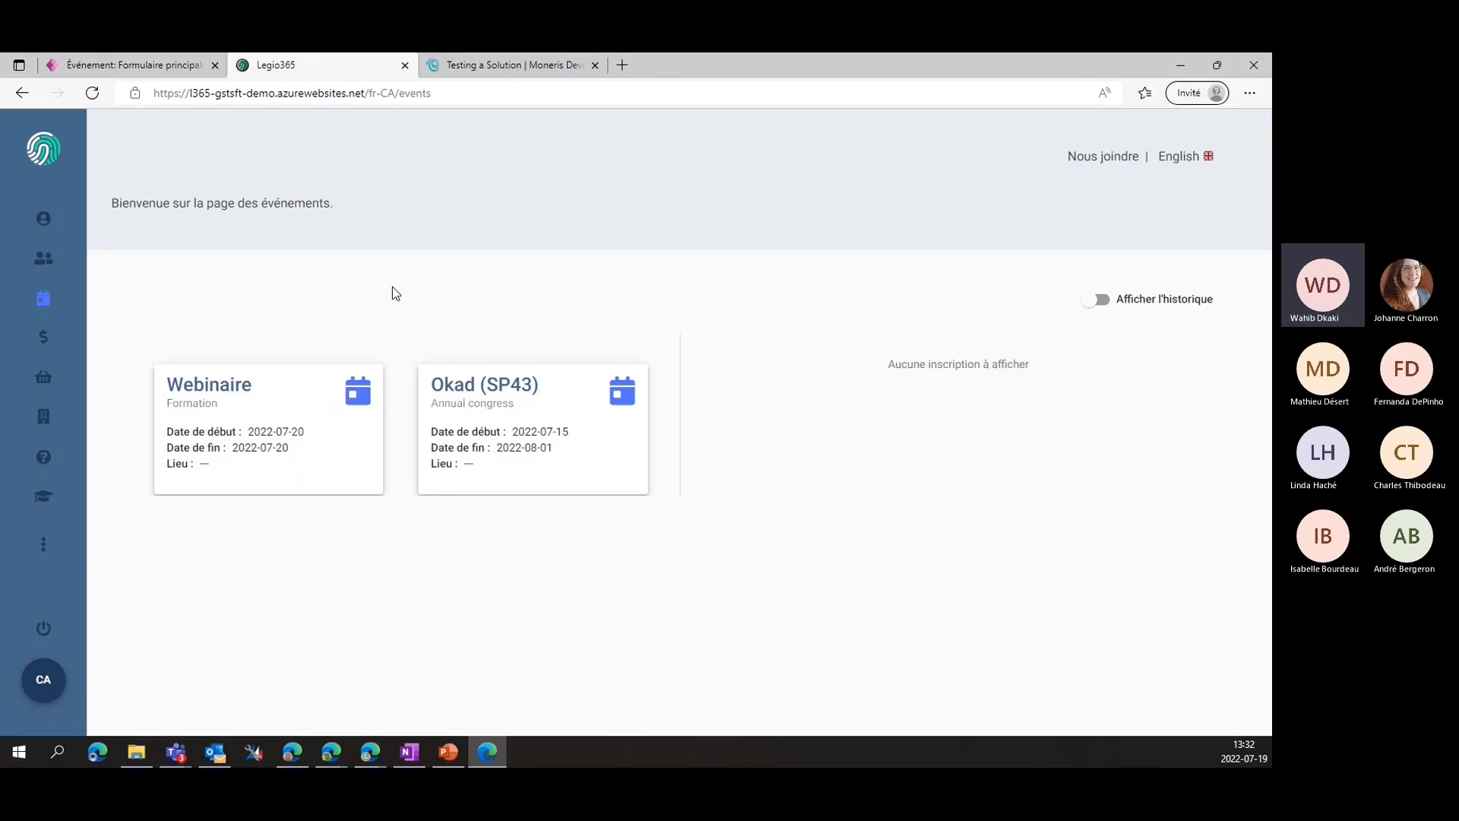
Reload the portal, open the Webinaire registration, and proceed with one 20,00 $ member ticket
key("F5")
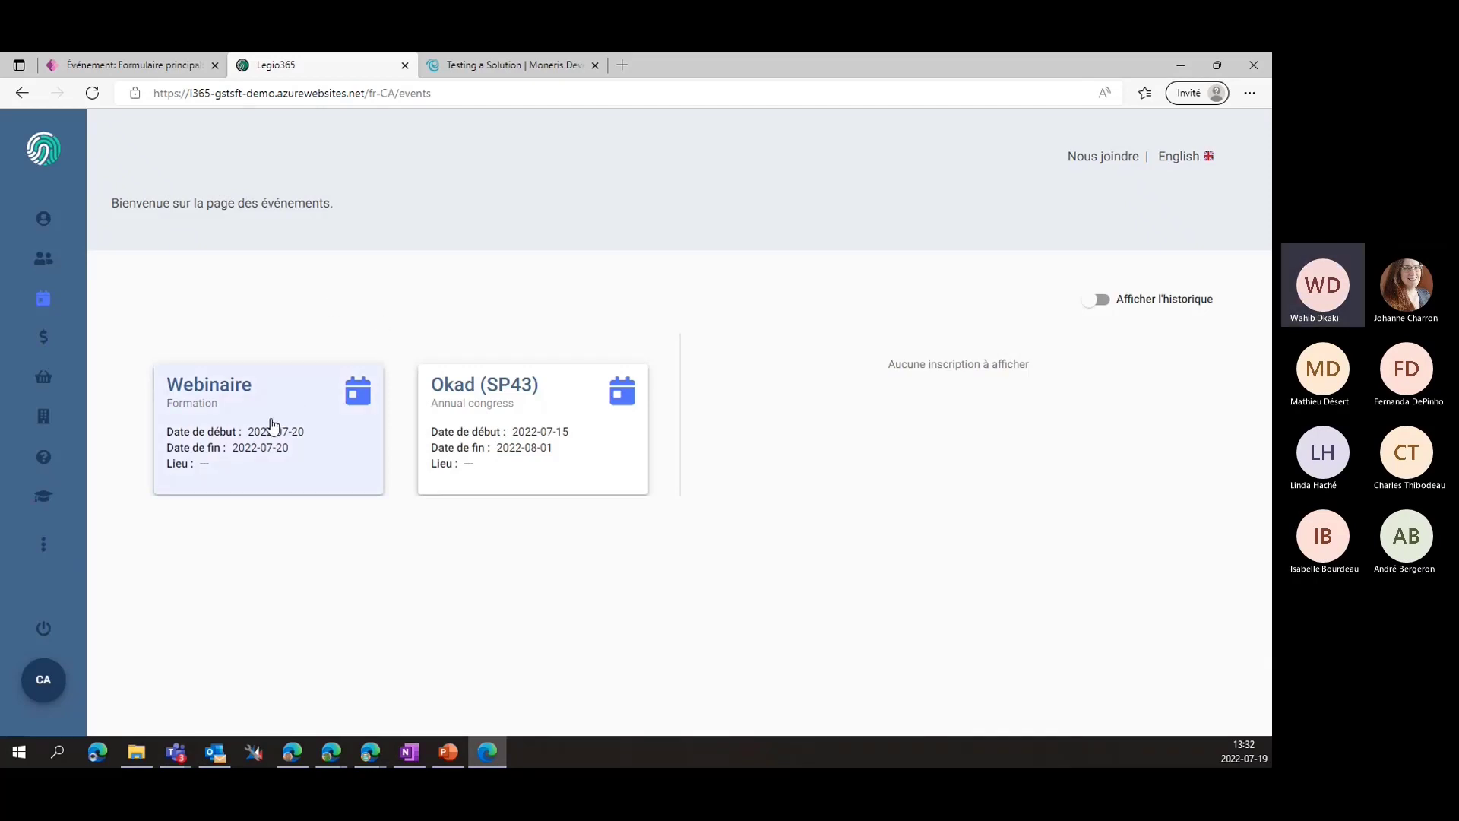
left_click(272, 423)
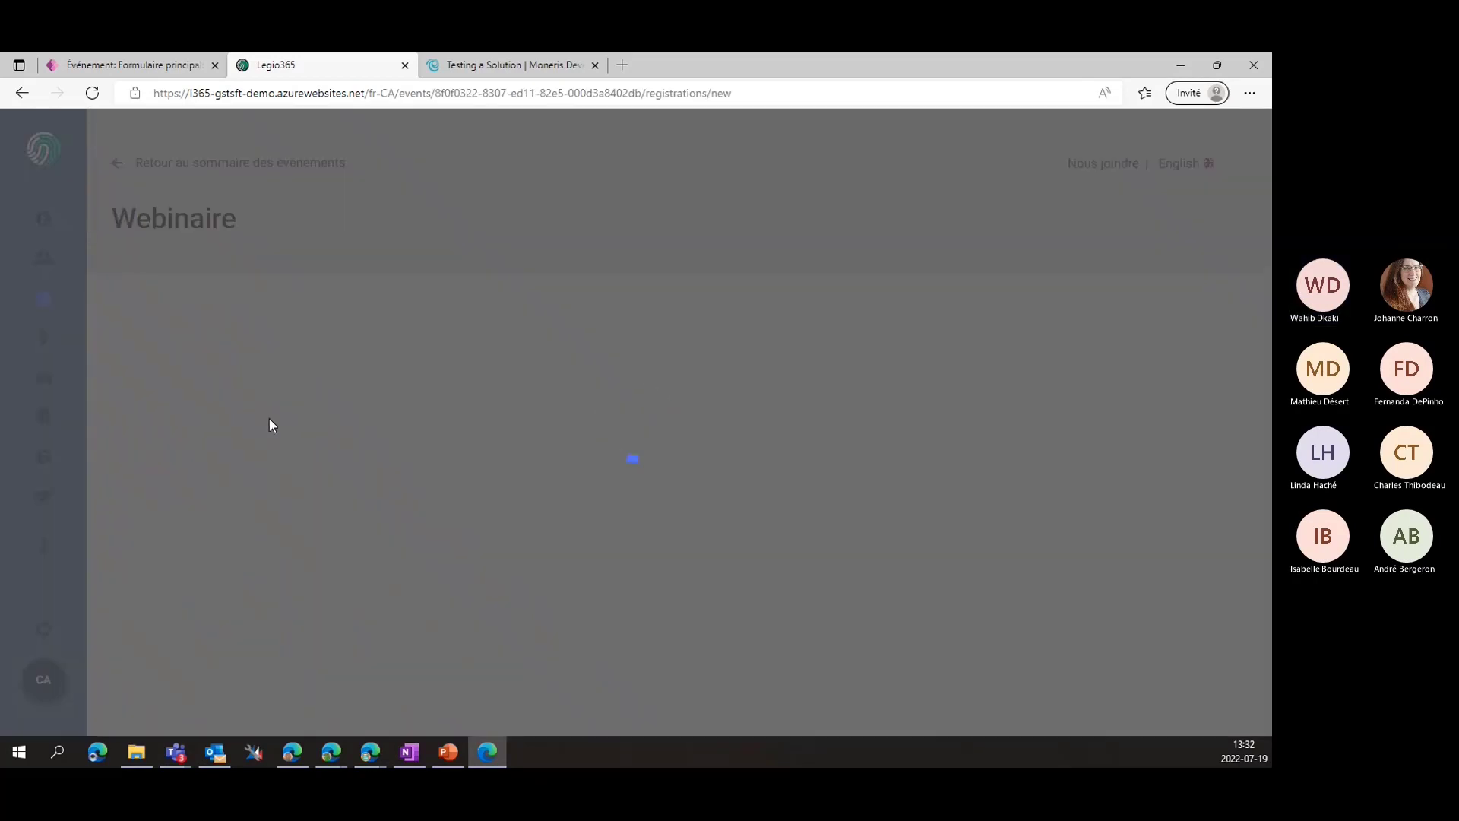
scroll(269, 411, "down", 2)
scroll(269, 405, "down", 3)
scroll(270, 407, "up", 4)
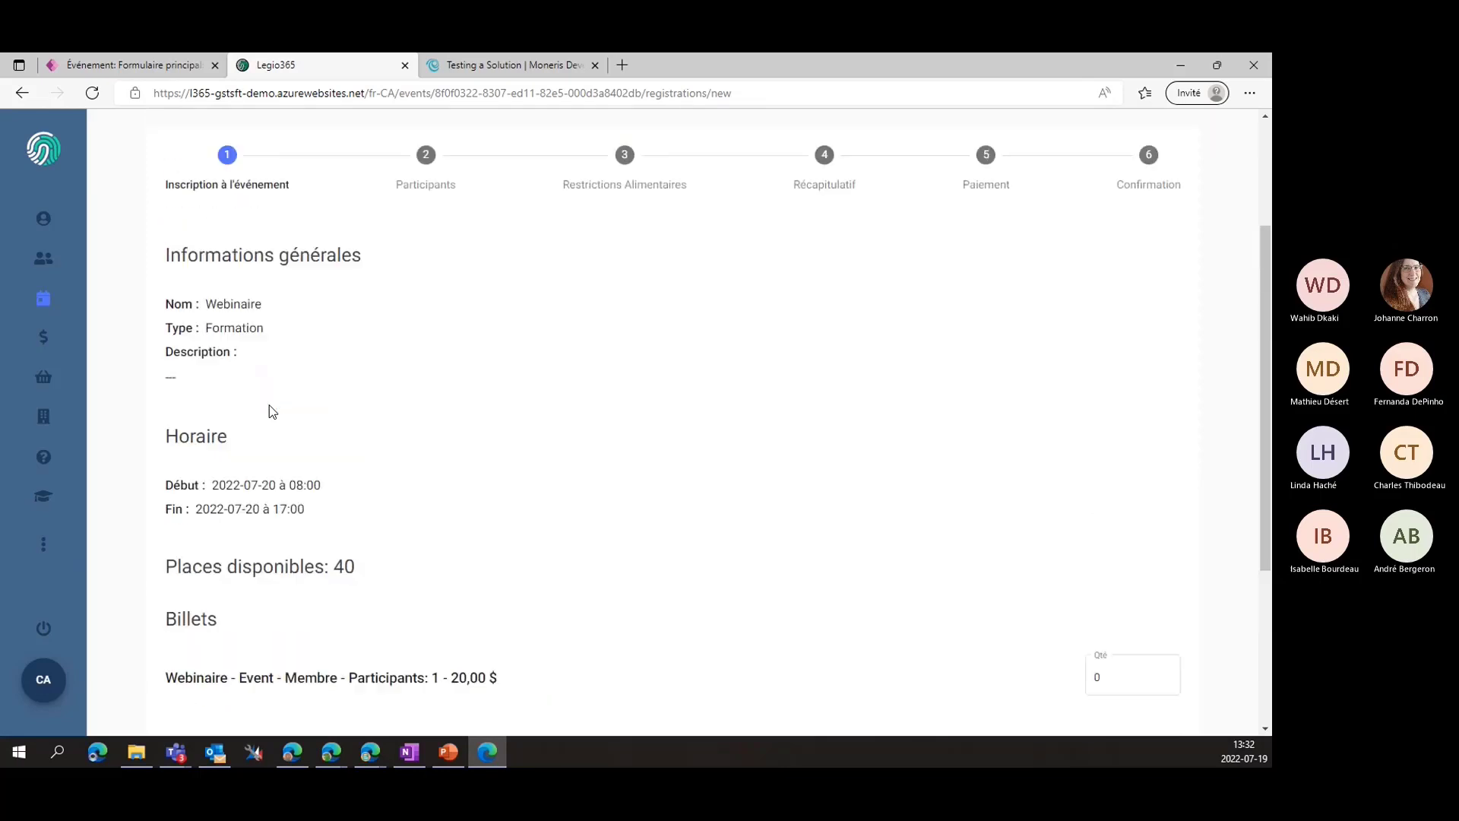
scroll(249, 269, "down", 2)
scroll(249, 269, "down", 3)
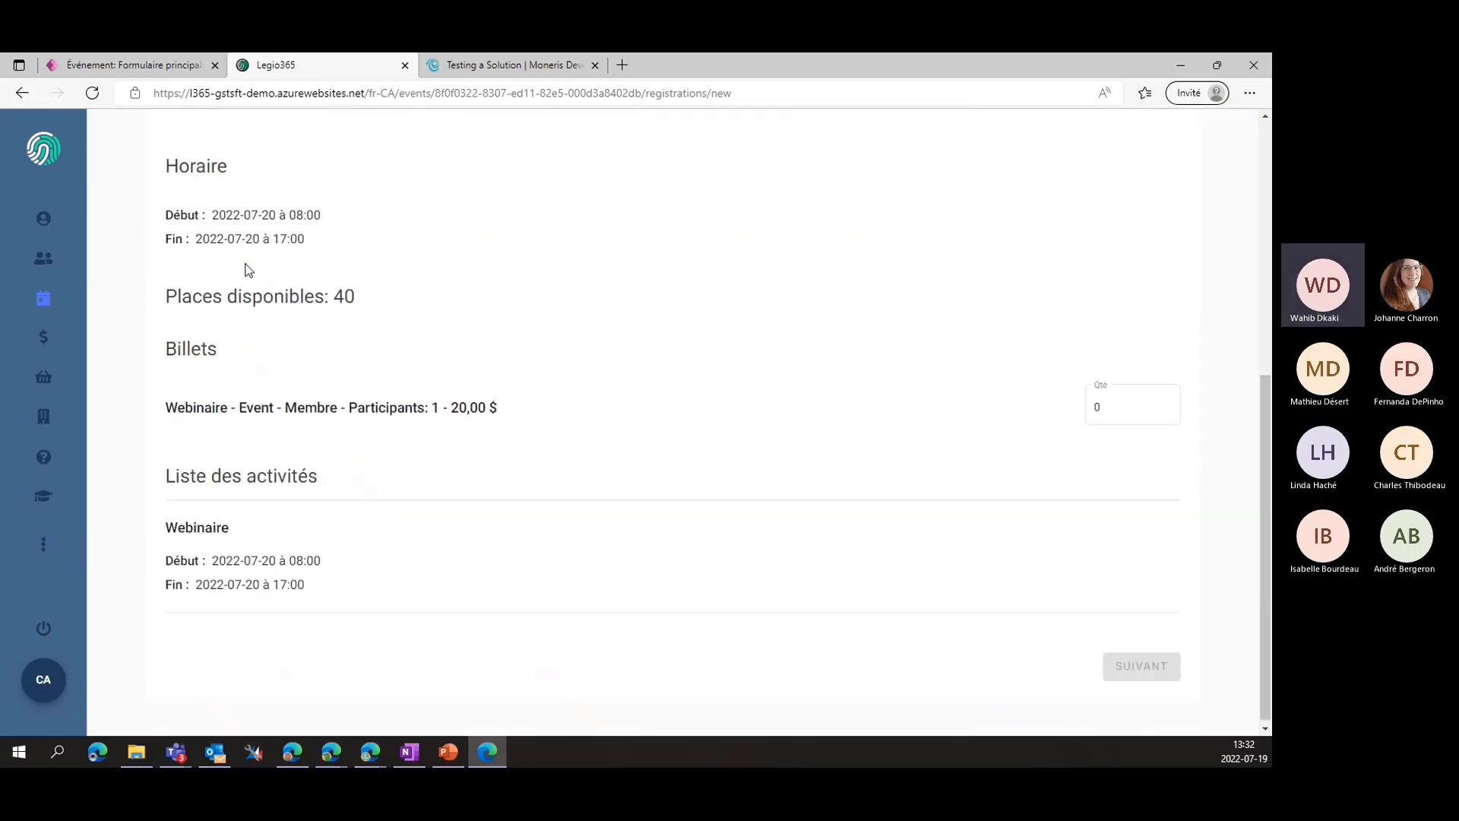
scroll(248, 273, "up", 2)
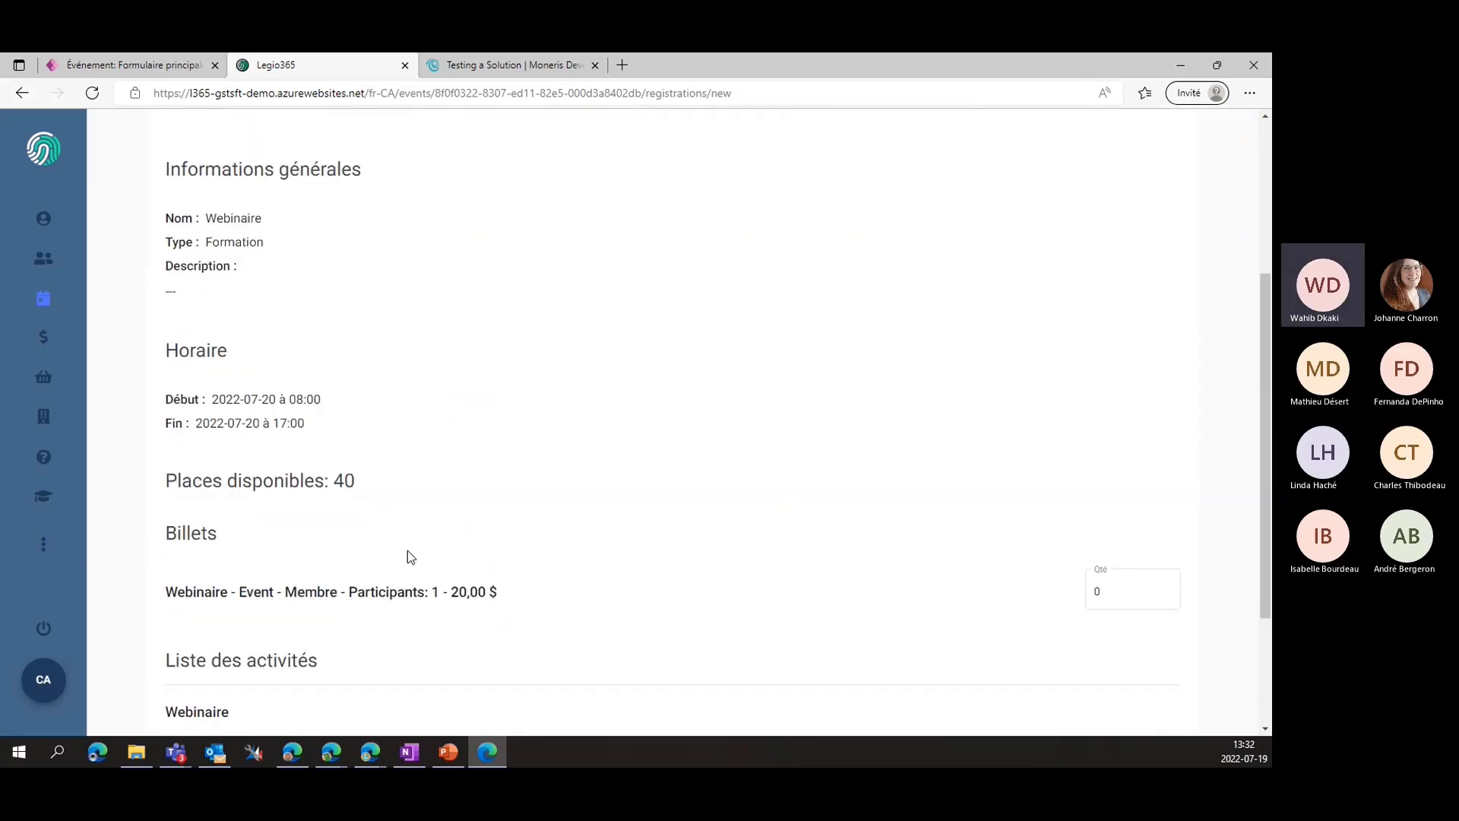
scroll(301, 480, "up", 3)
scroll(301, 480, "down", 3)
scroll(244, 424, "up", 3)
scroll(228, 448, "down", 3)
scroll(272, 488, "down", 3)
scroll(277, 488, "up", 6)
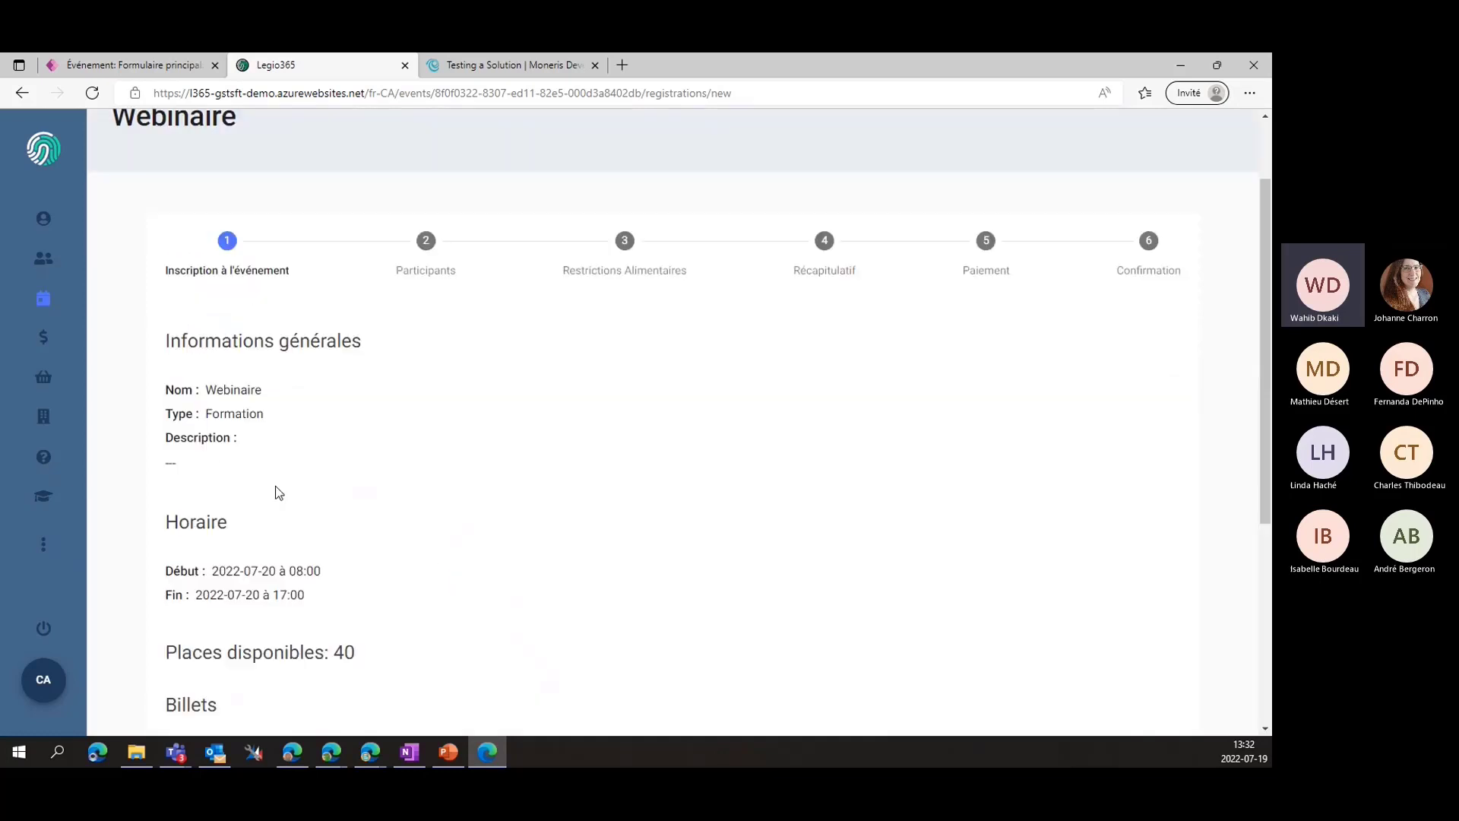
scroll(280, 489, "down", 3)
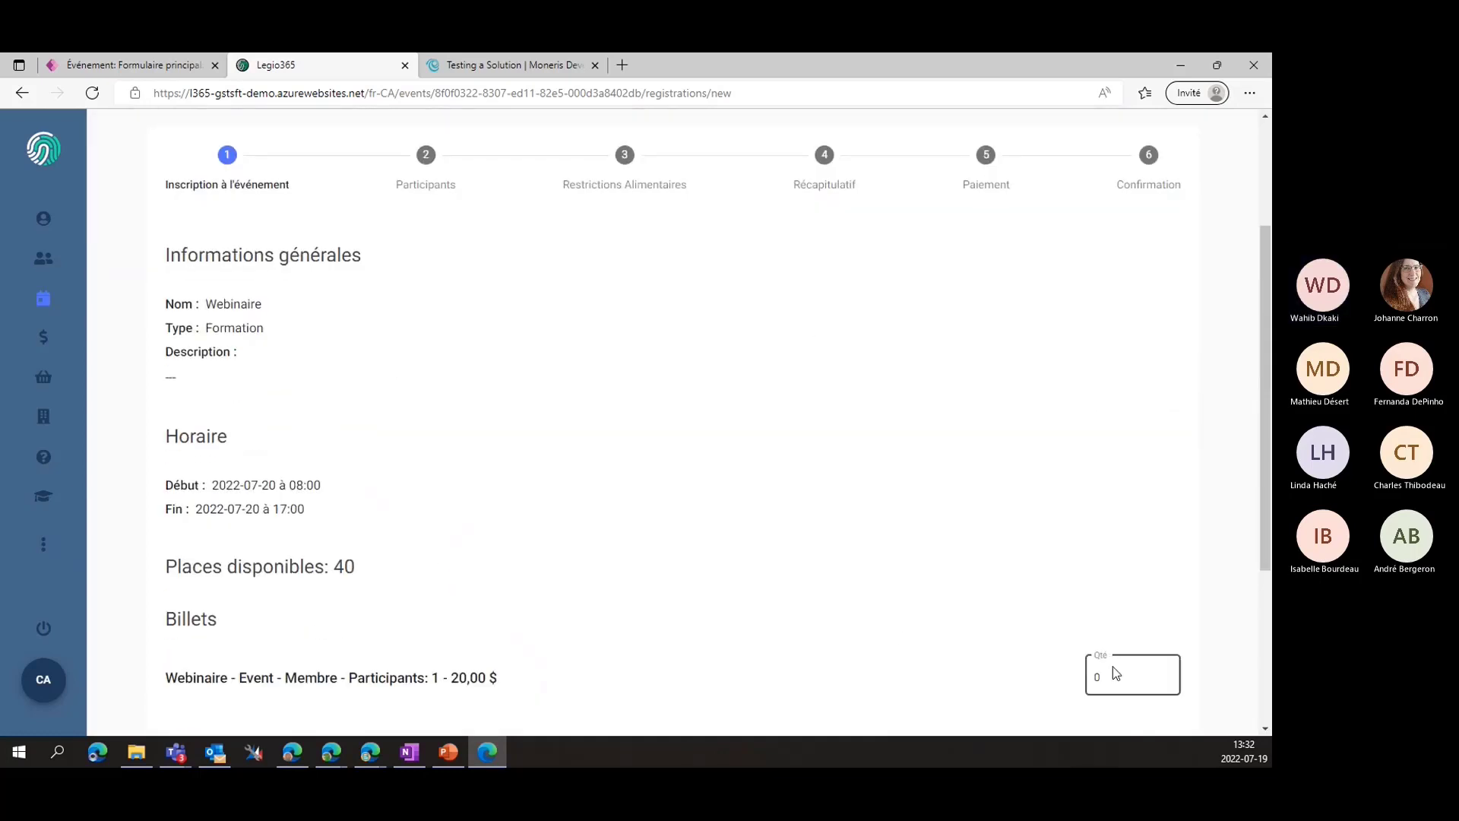
scroll(1049, 617, "down", 3)
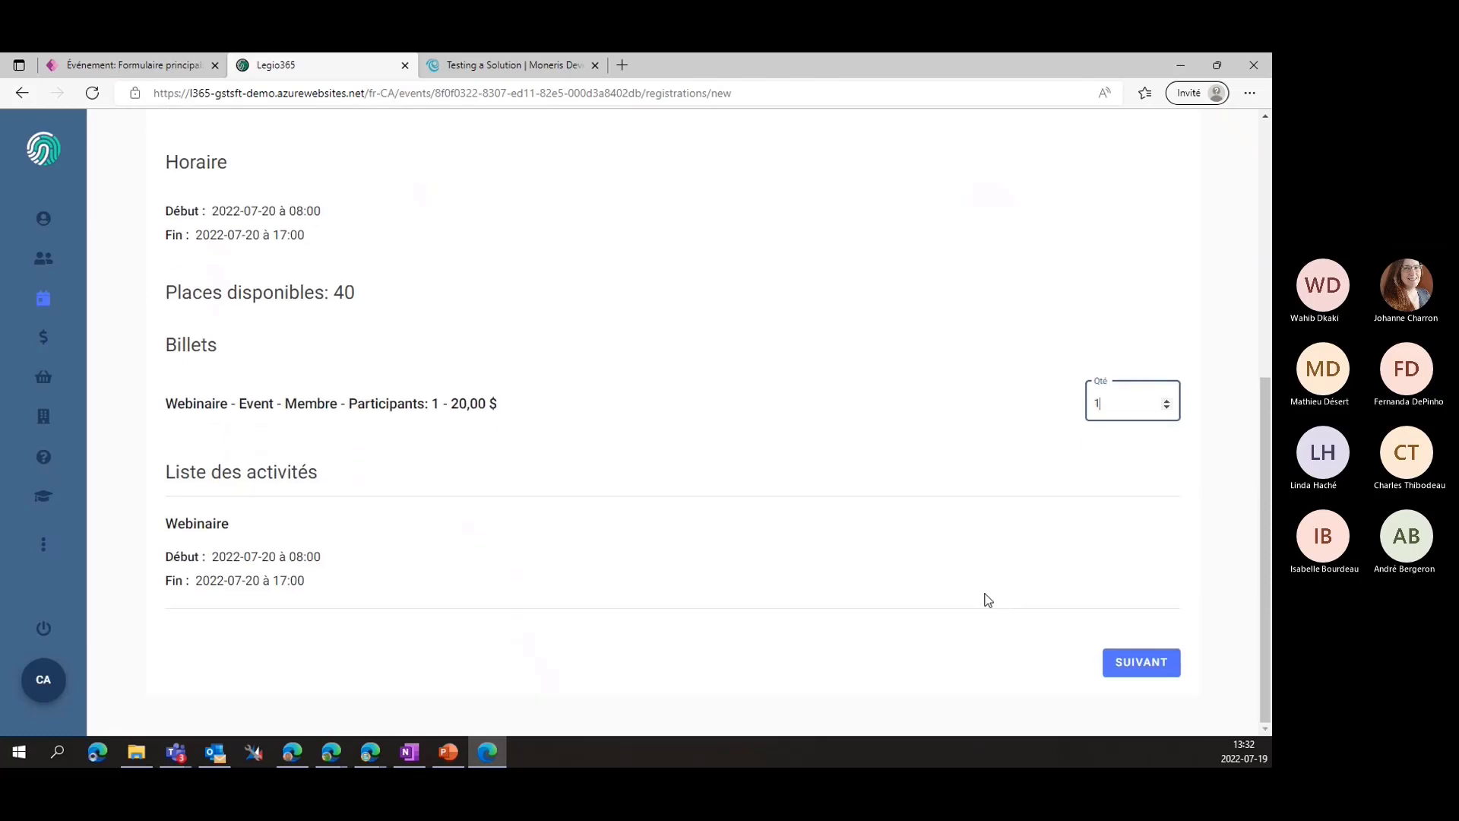
left_click(1151, 660)
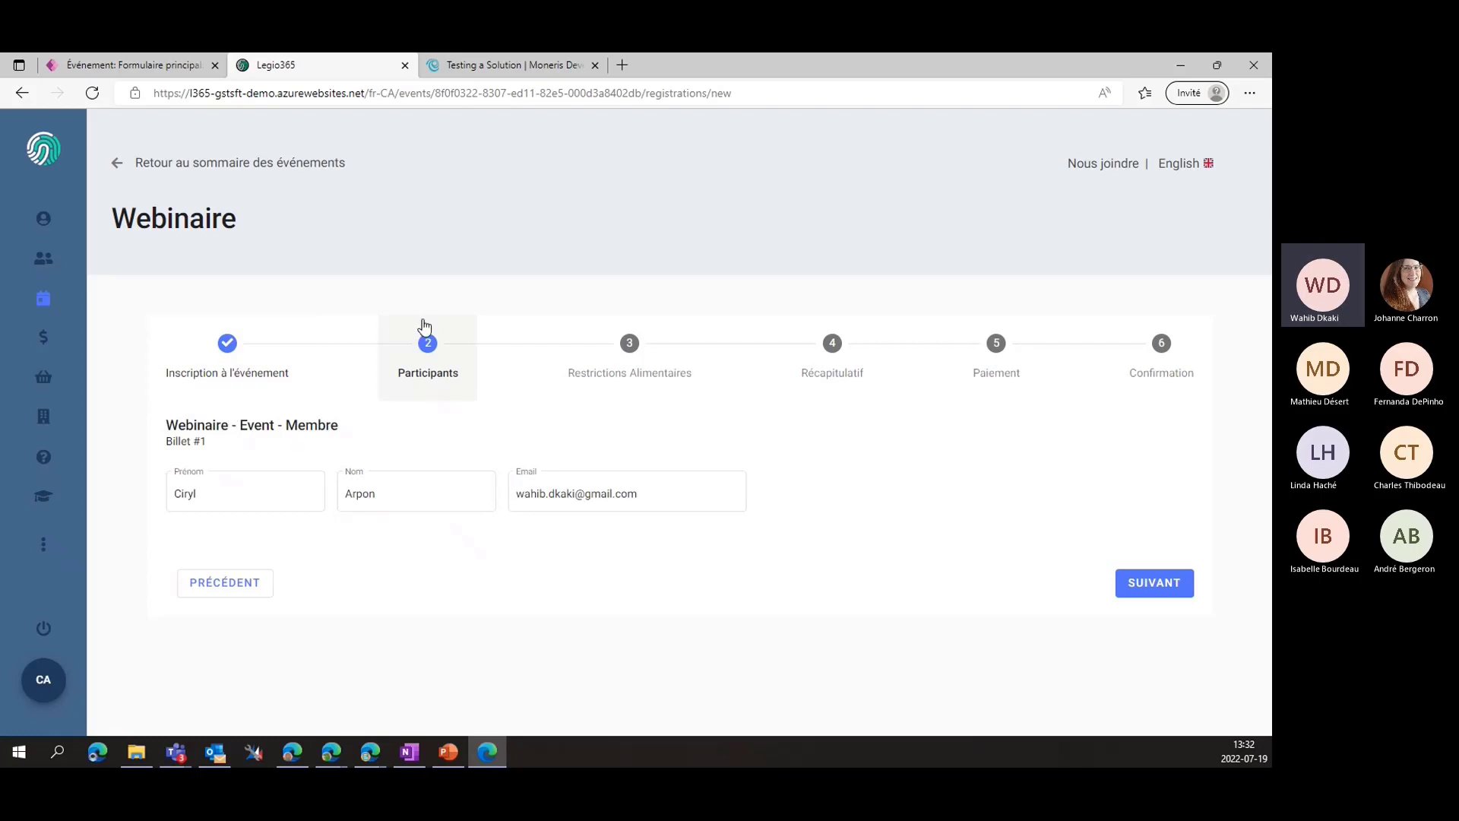
Check the participant's name and email fields, then advance past dietary restrictions to Récapitulatif
left_click(1153, 585)
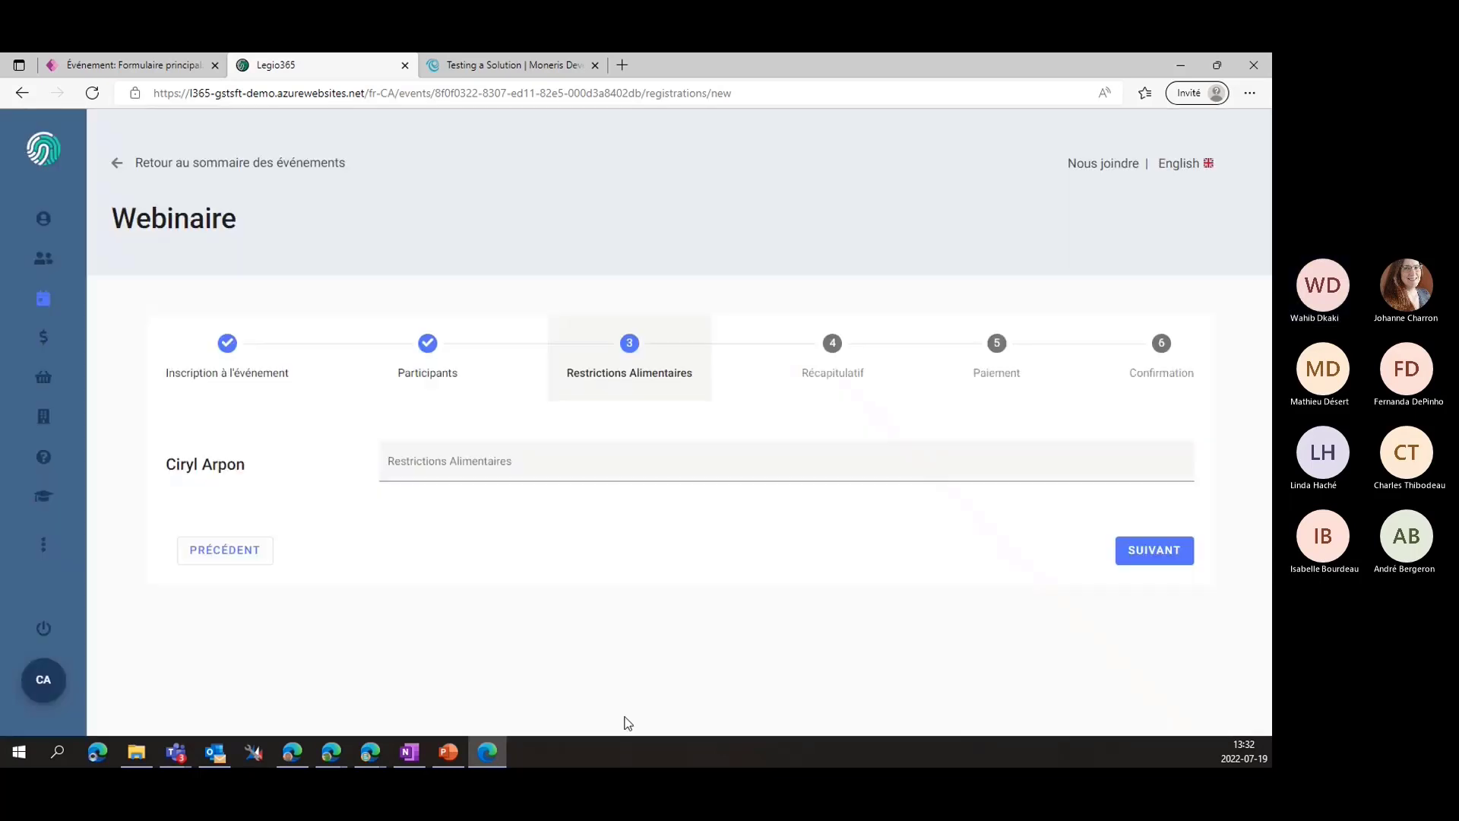
left_click(423, 460)
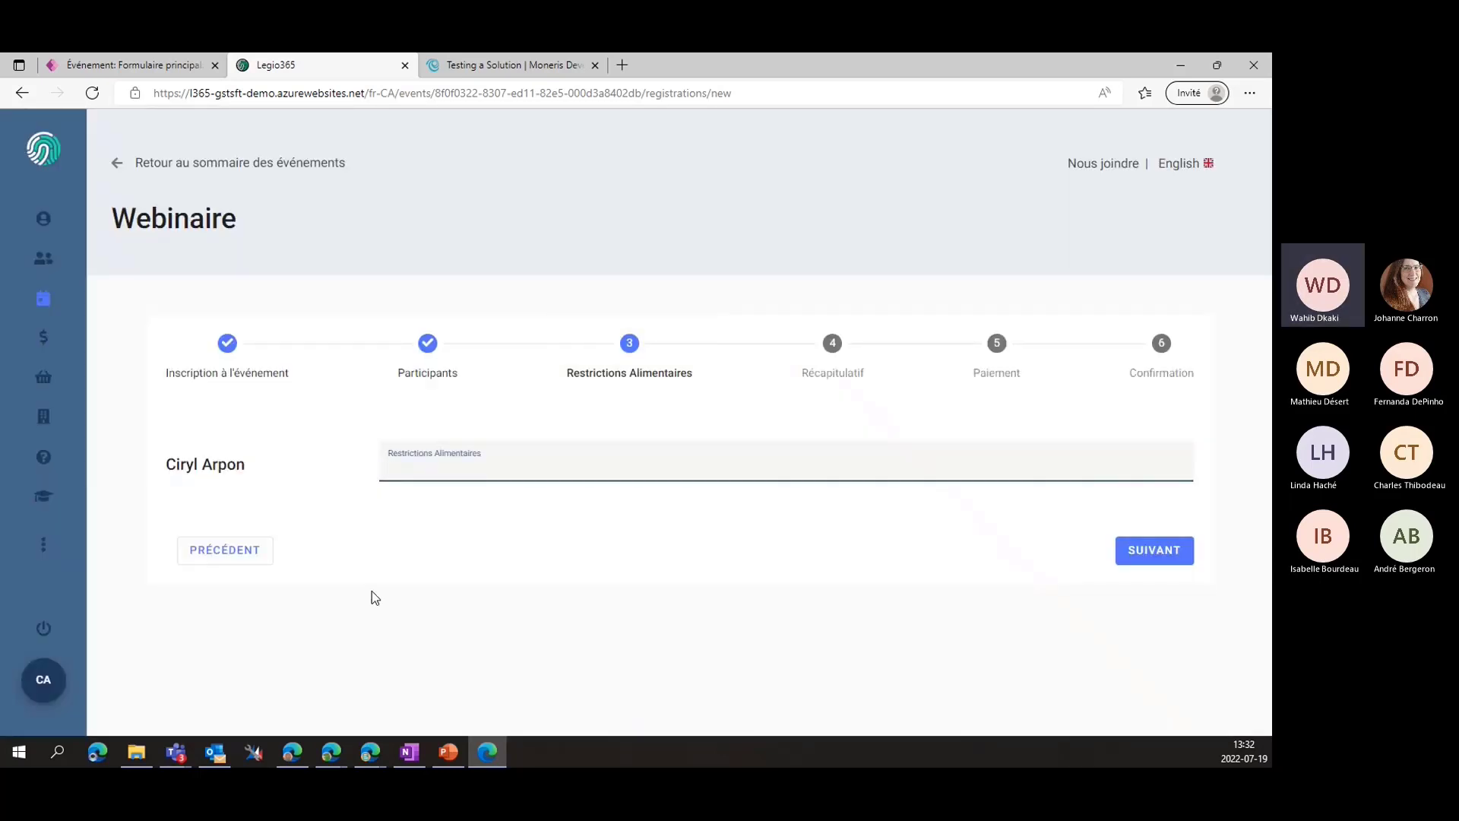
left_click(451, 375)
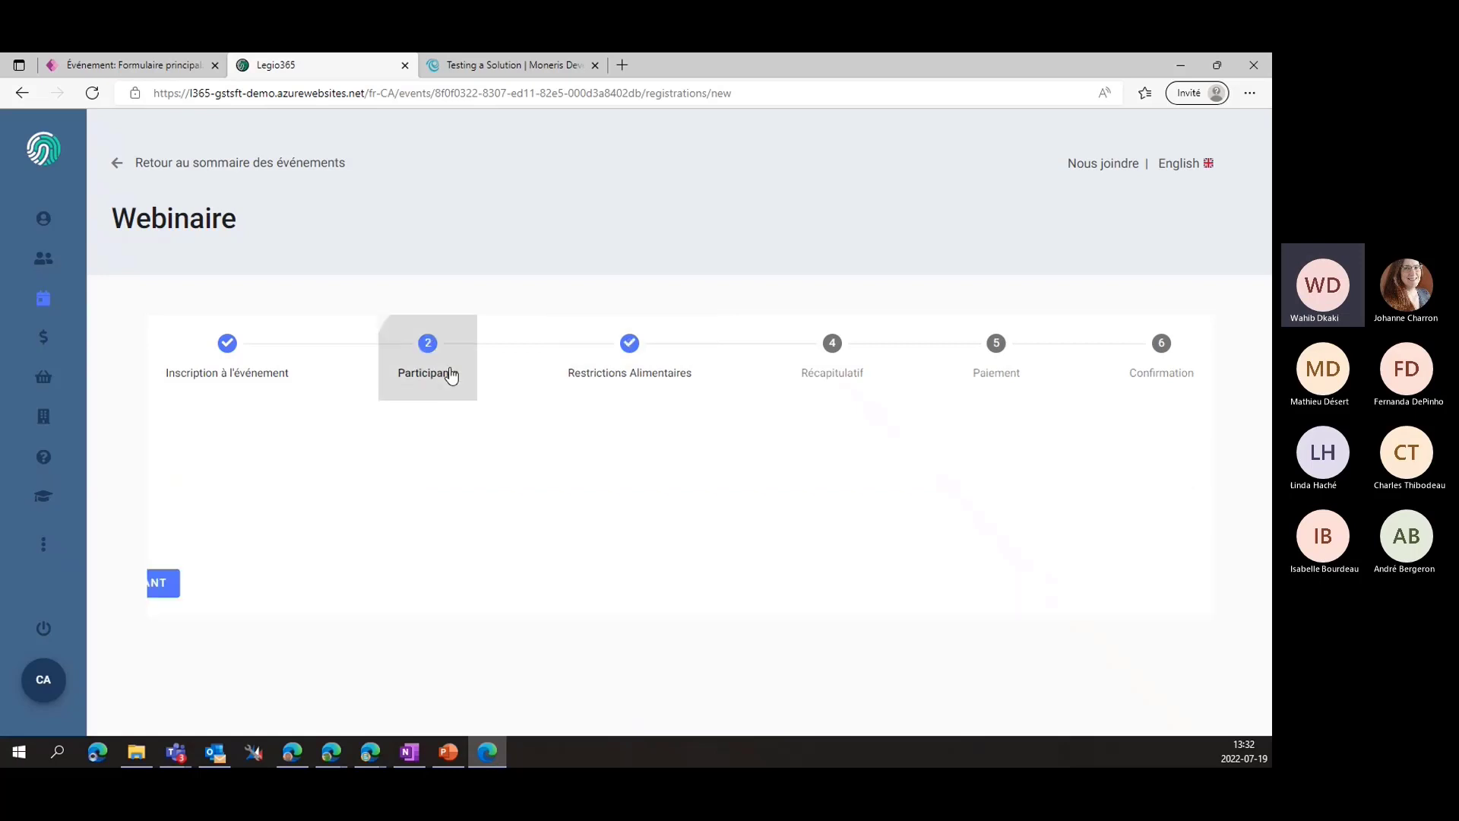
left_click(254, 490)
left_click(455, 489)
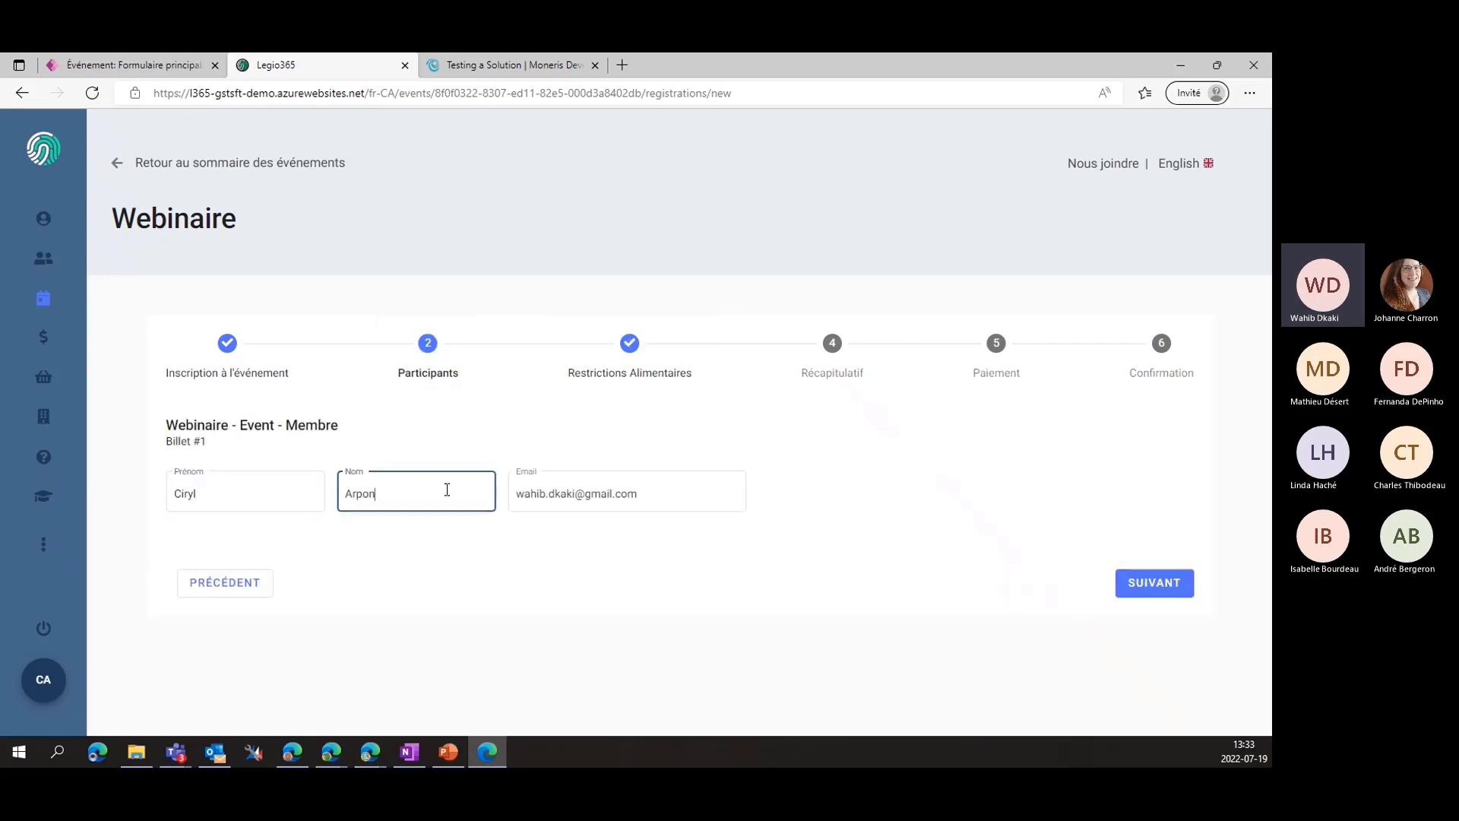
left_click(561, 494)
left_click(459, 562)
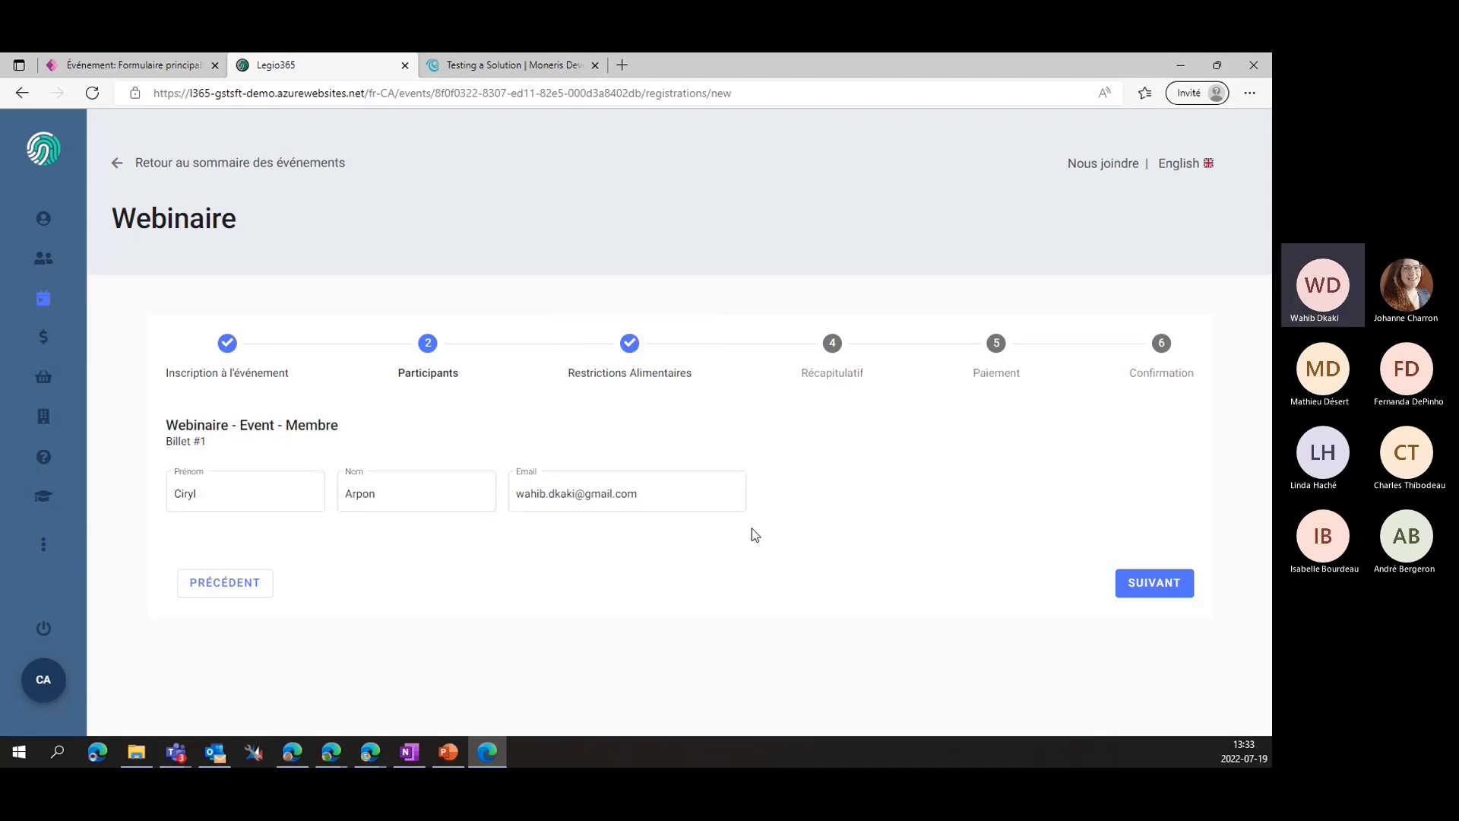
left_click(1142, 592)
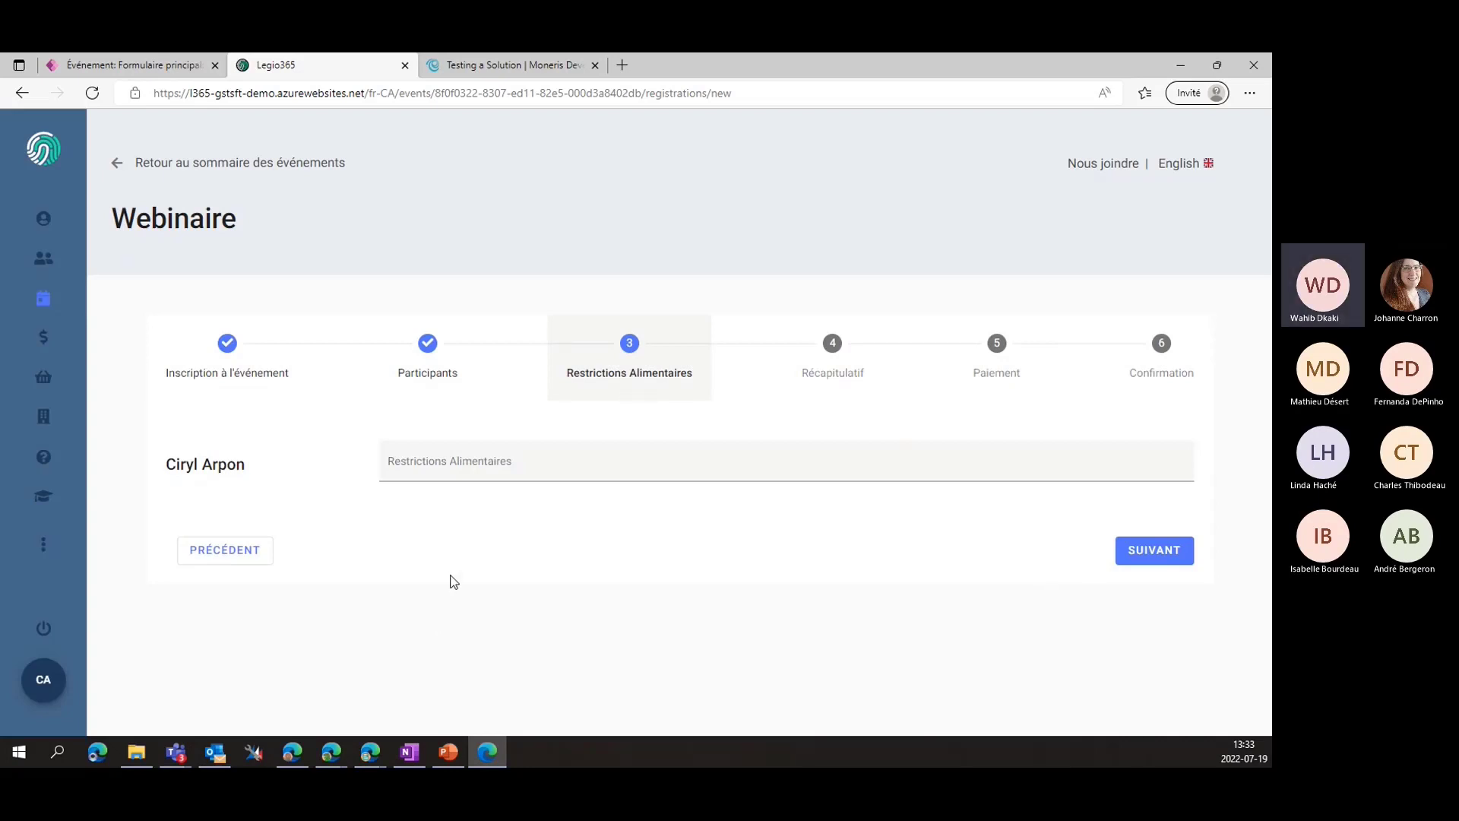
left_click(1186, 551)
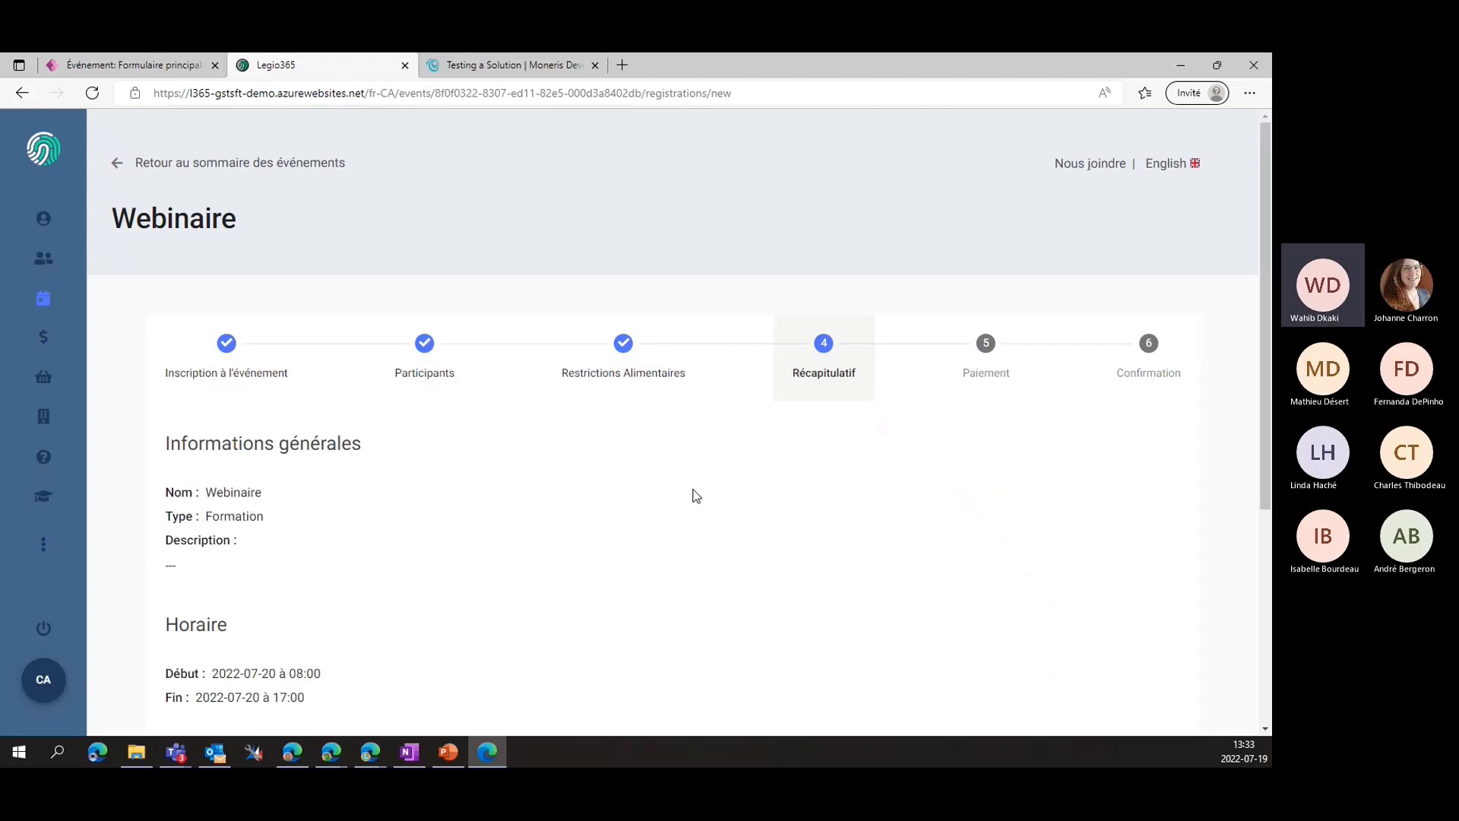
Review the Webinaire summary and confirm the registration with POURSUIVRE to proceed to the 23,00 $ payment
scroll(696, 495, "down", 4)
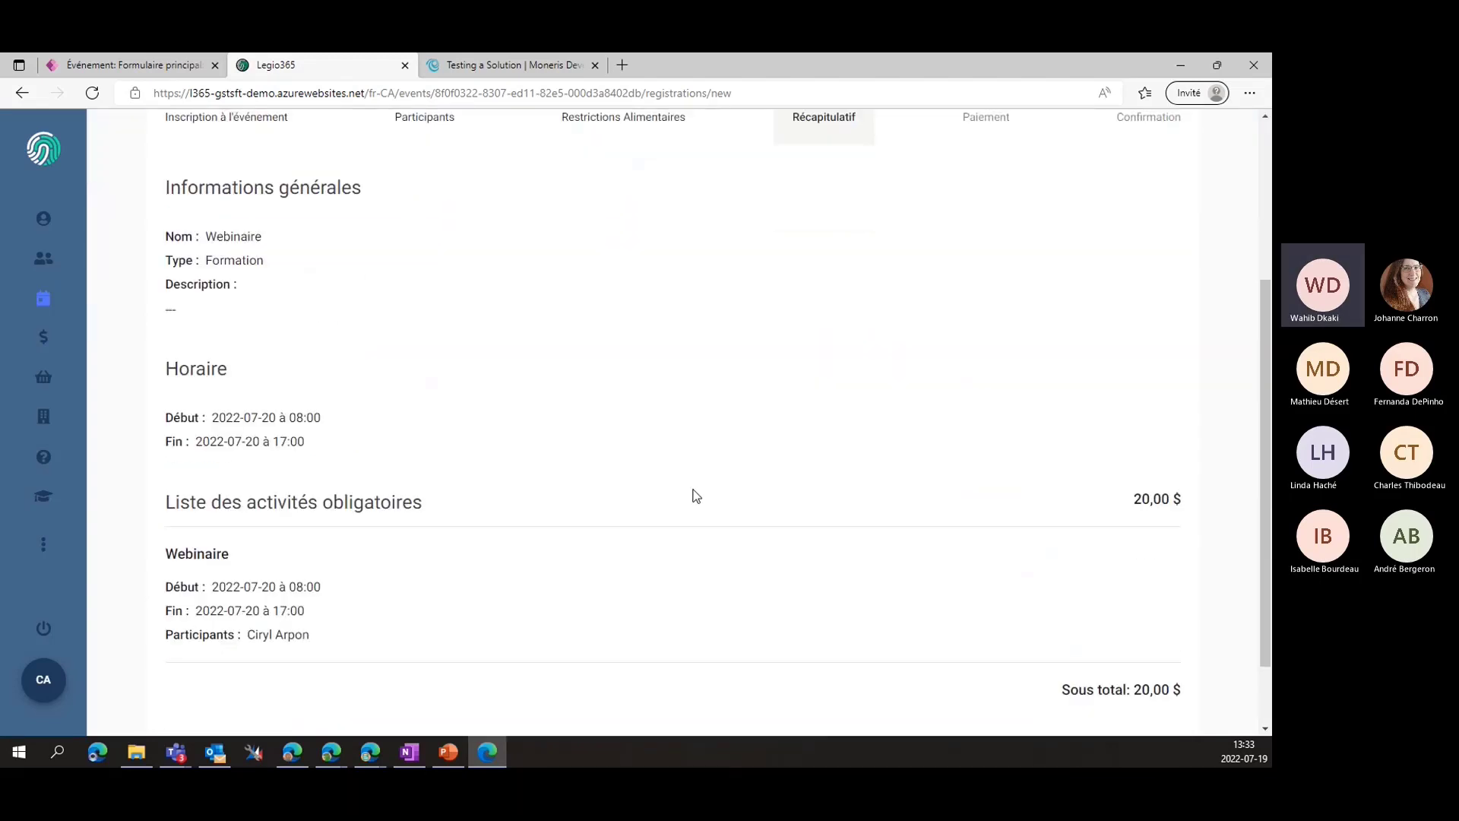
scroll(696, 496, "down", 1)
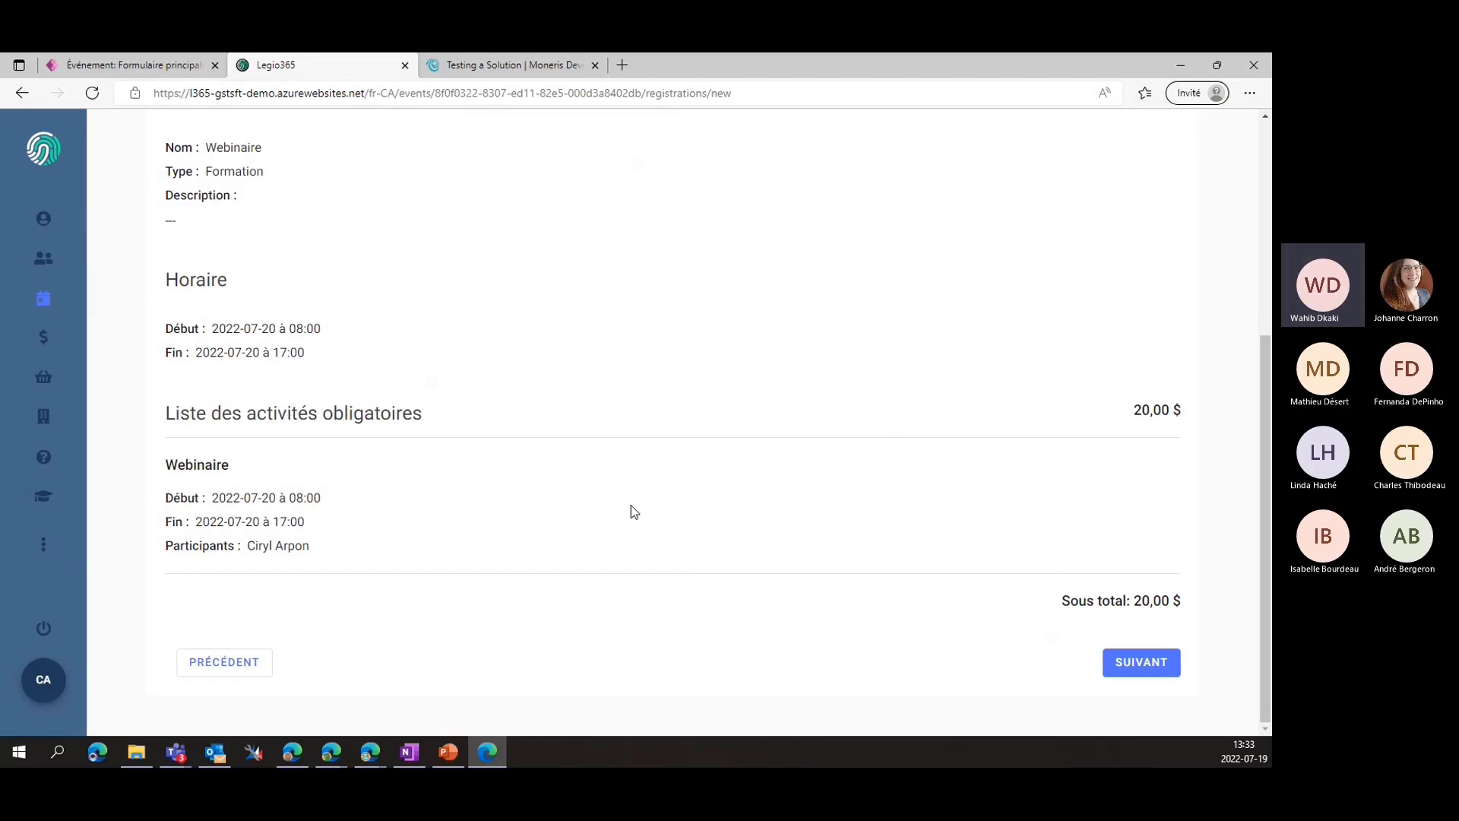
scroll(767, 539, "up", 2)
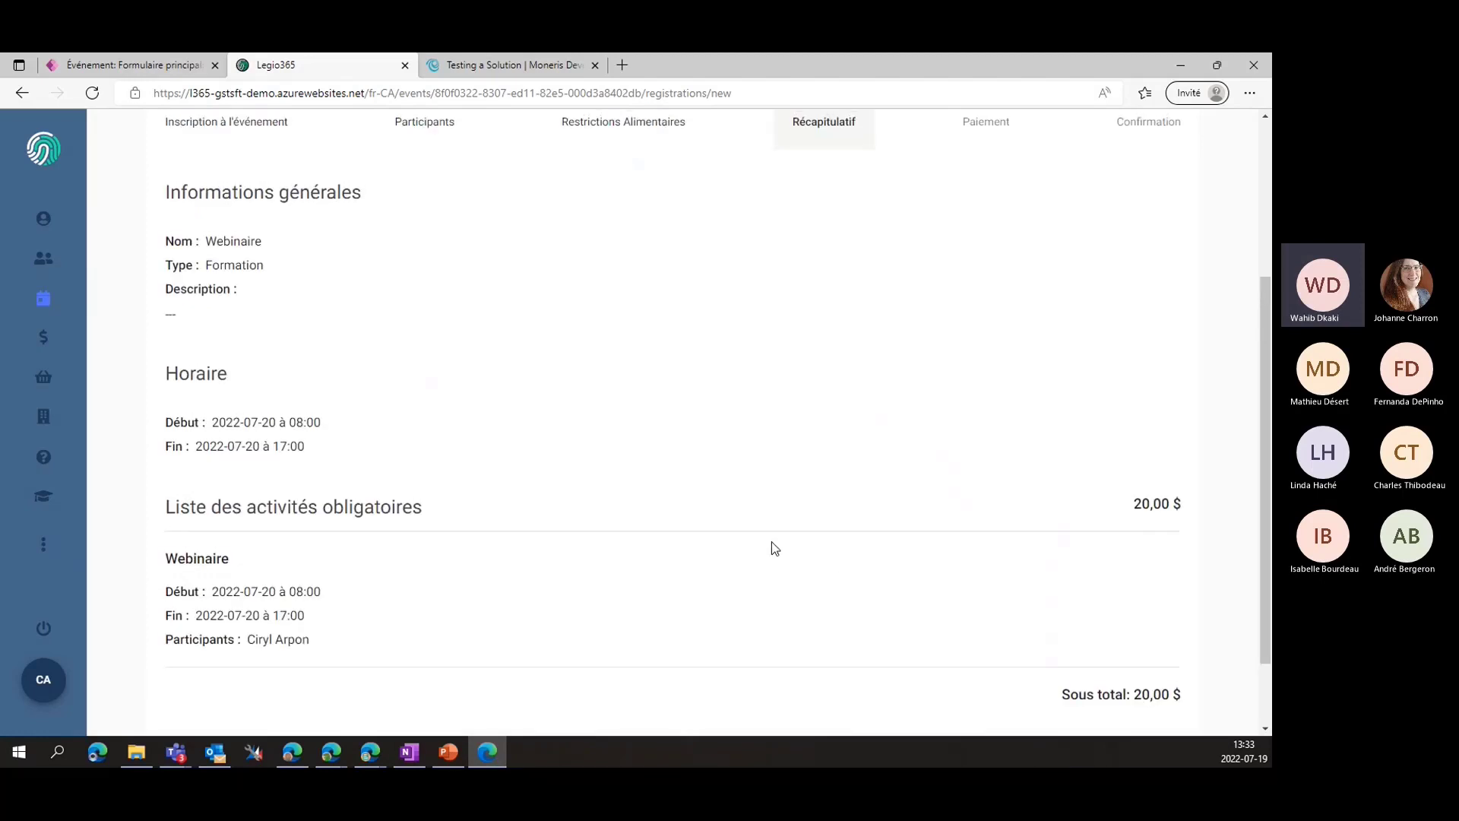
scroll(772, 542, "down", 2)
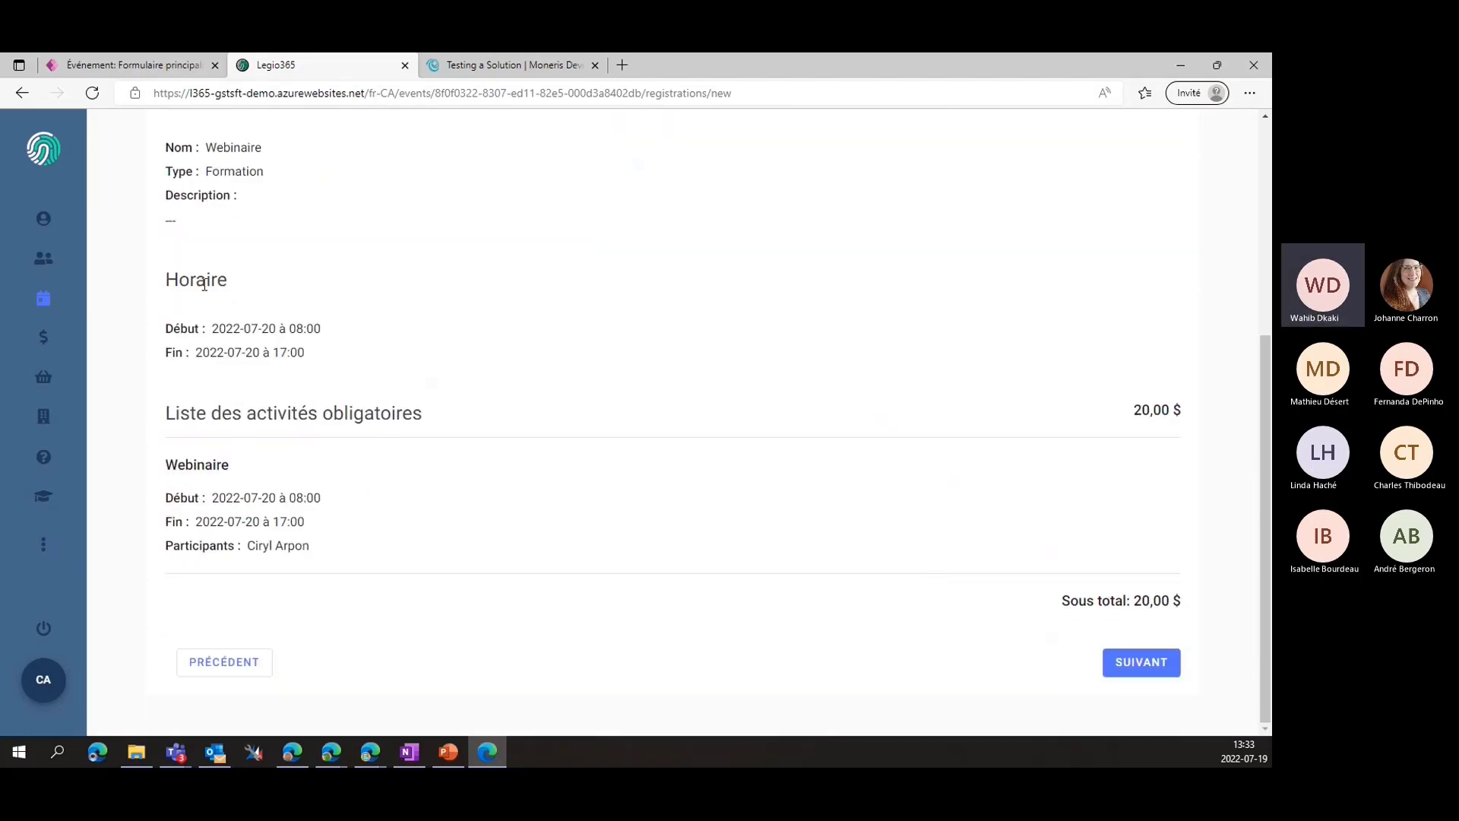
left_click(203, 61)
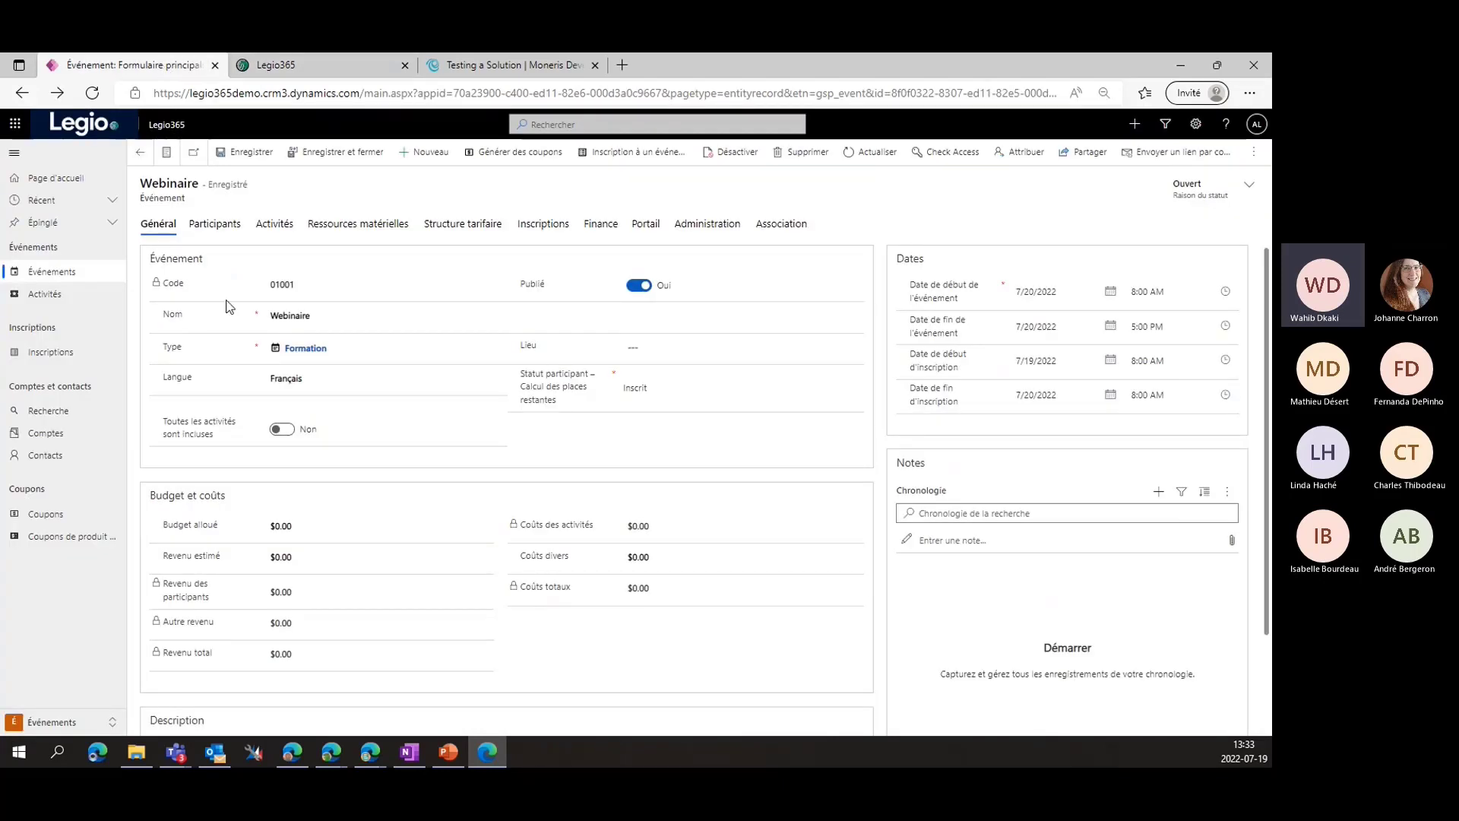
scroll(240, 348, "down", 2)
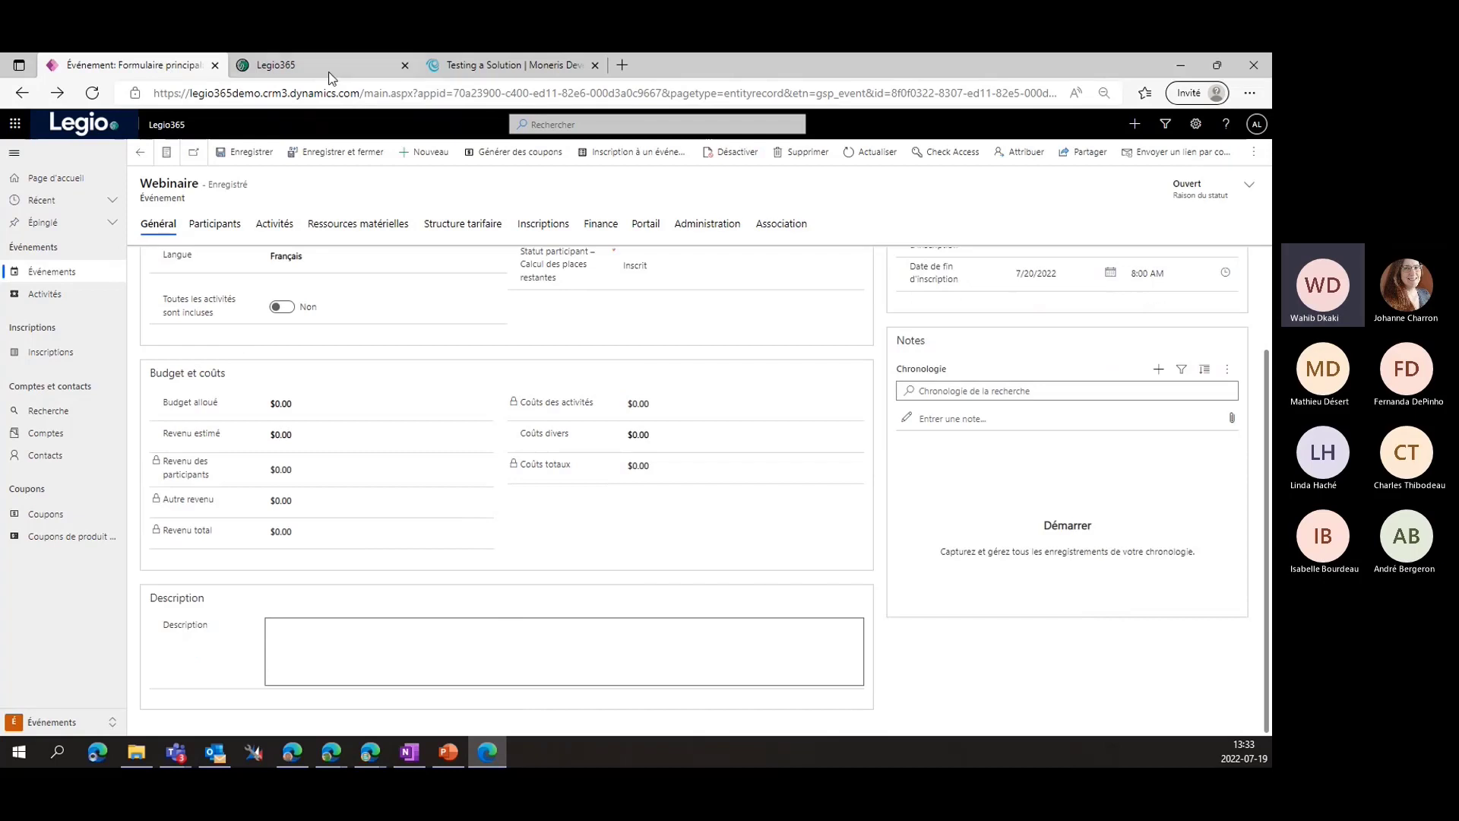
left_click(395, 654)
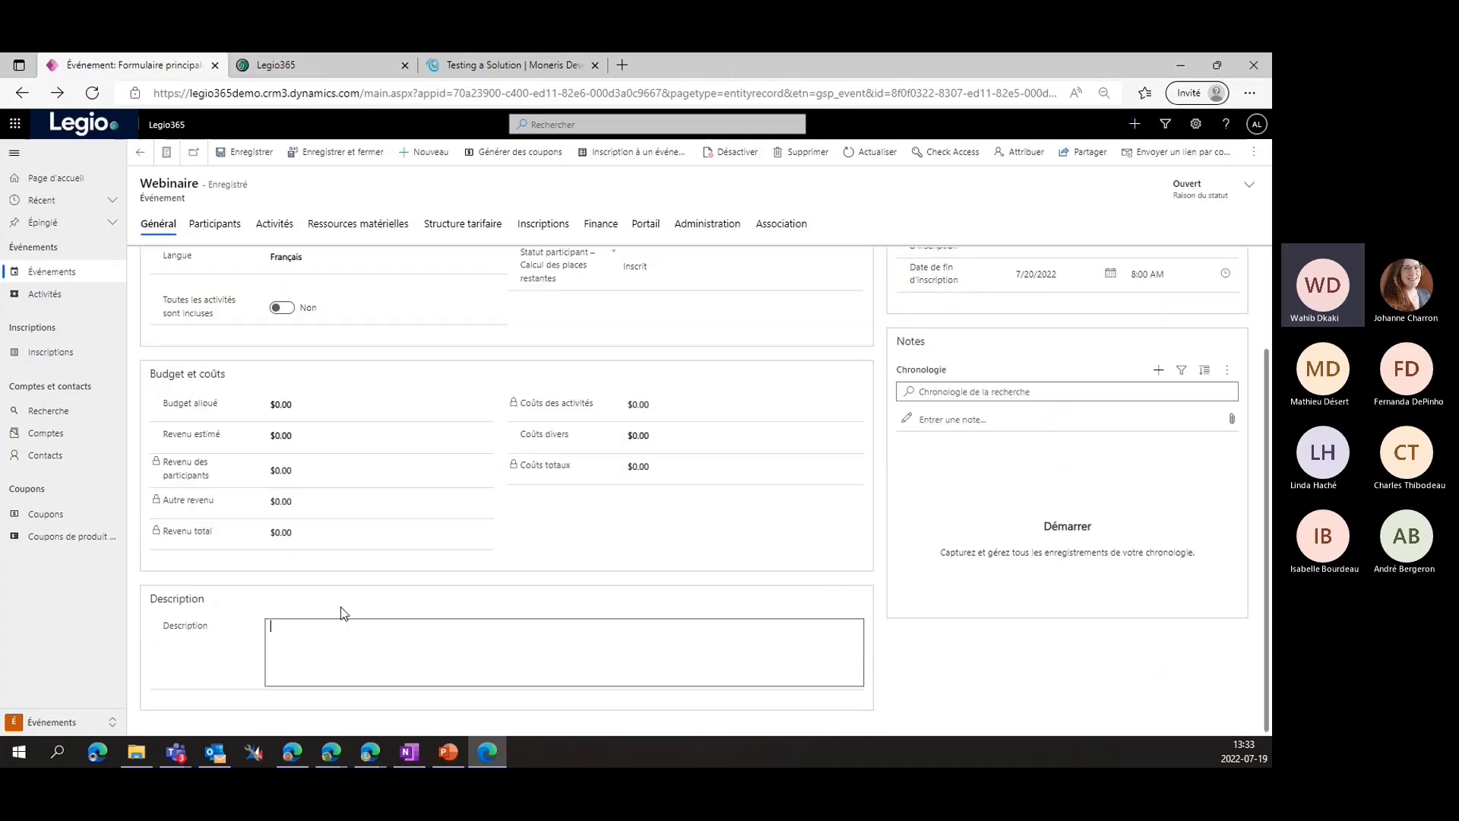
left_click(293, 66)
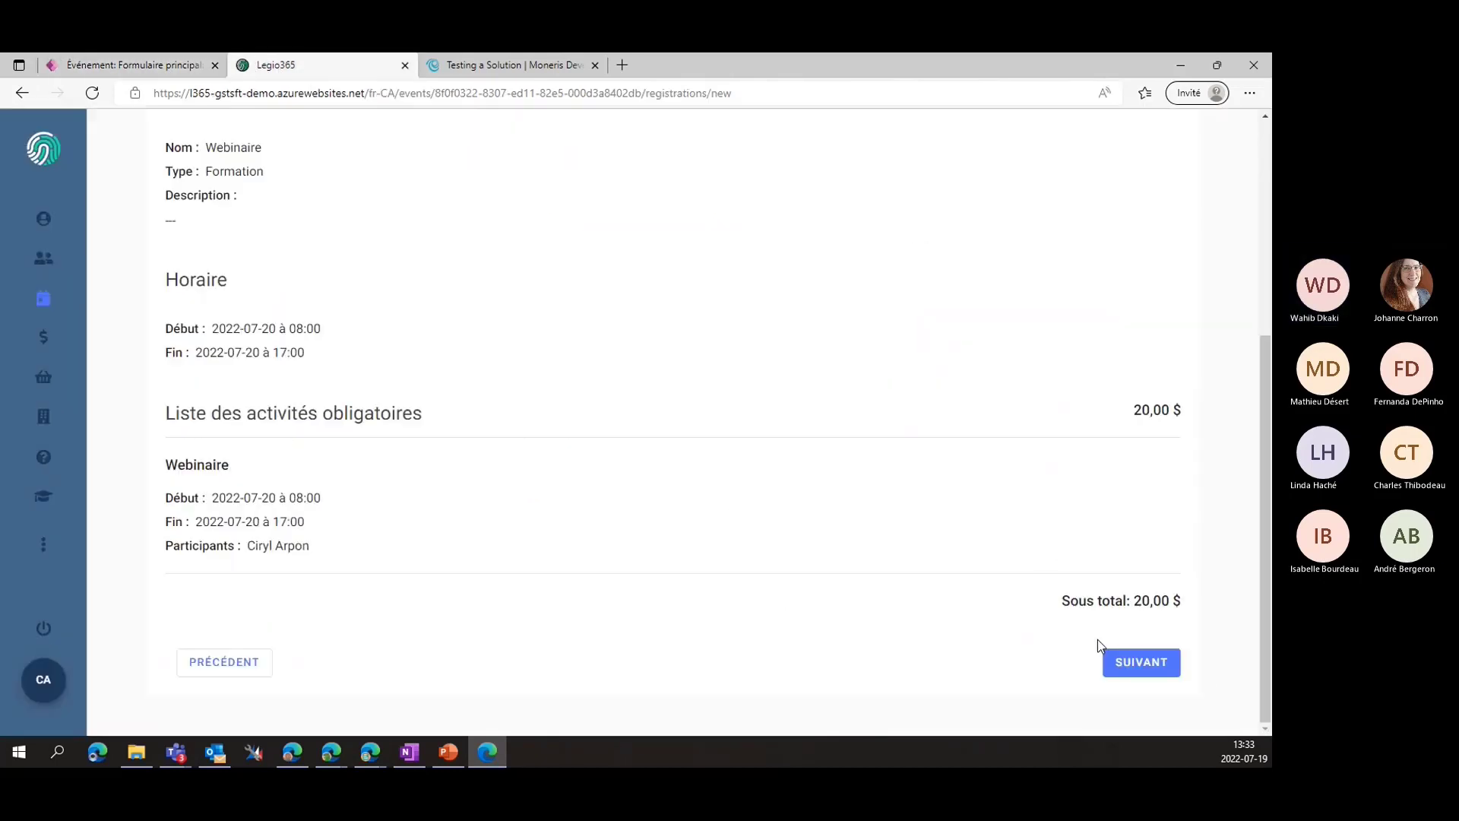
left_click(1137, 665)
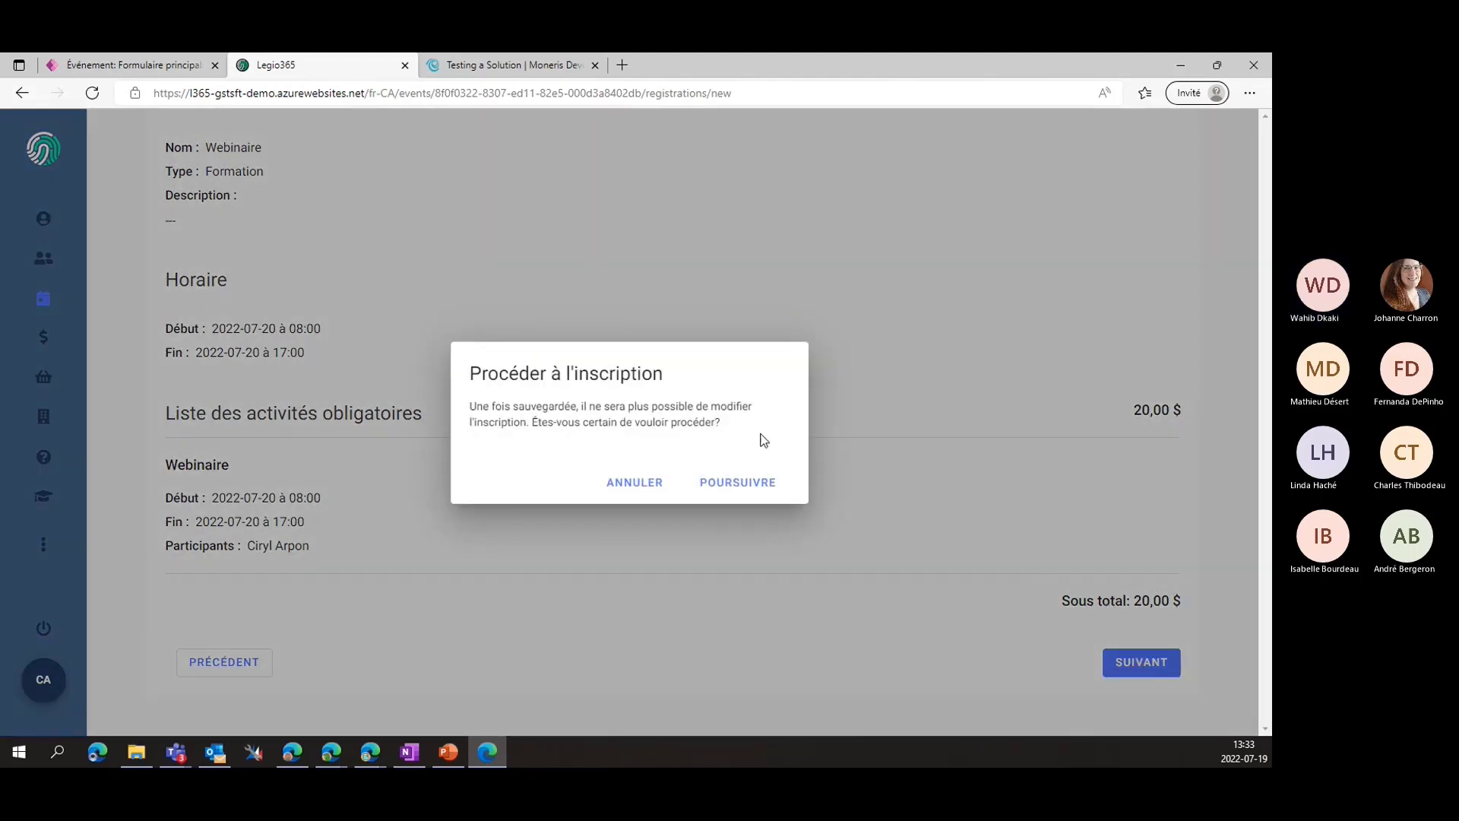
left_click(718, 484)
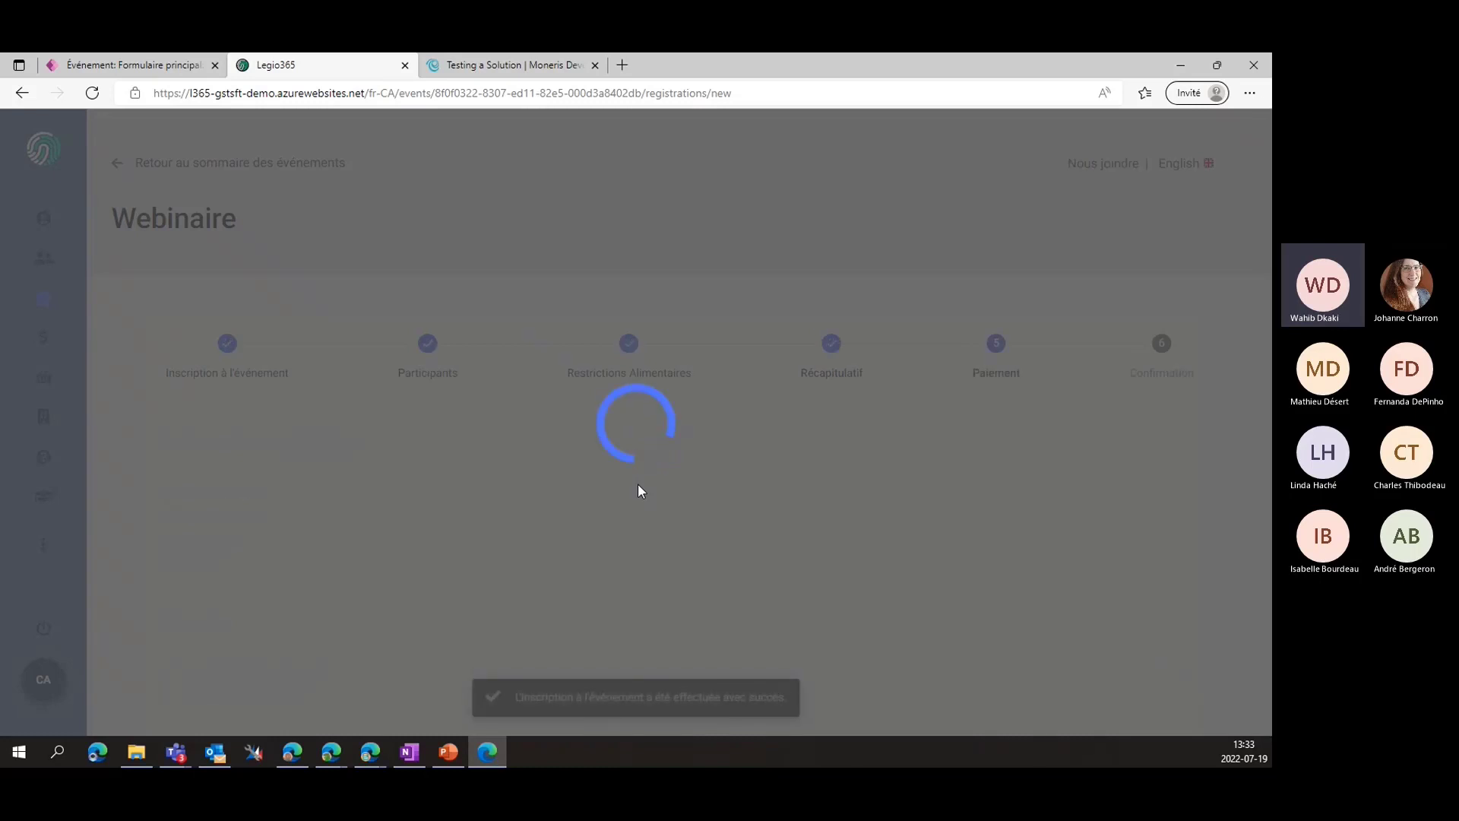
Enter the cardholder's full name in the payment form
scroll(577, 523, "down", 2)
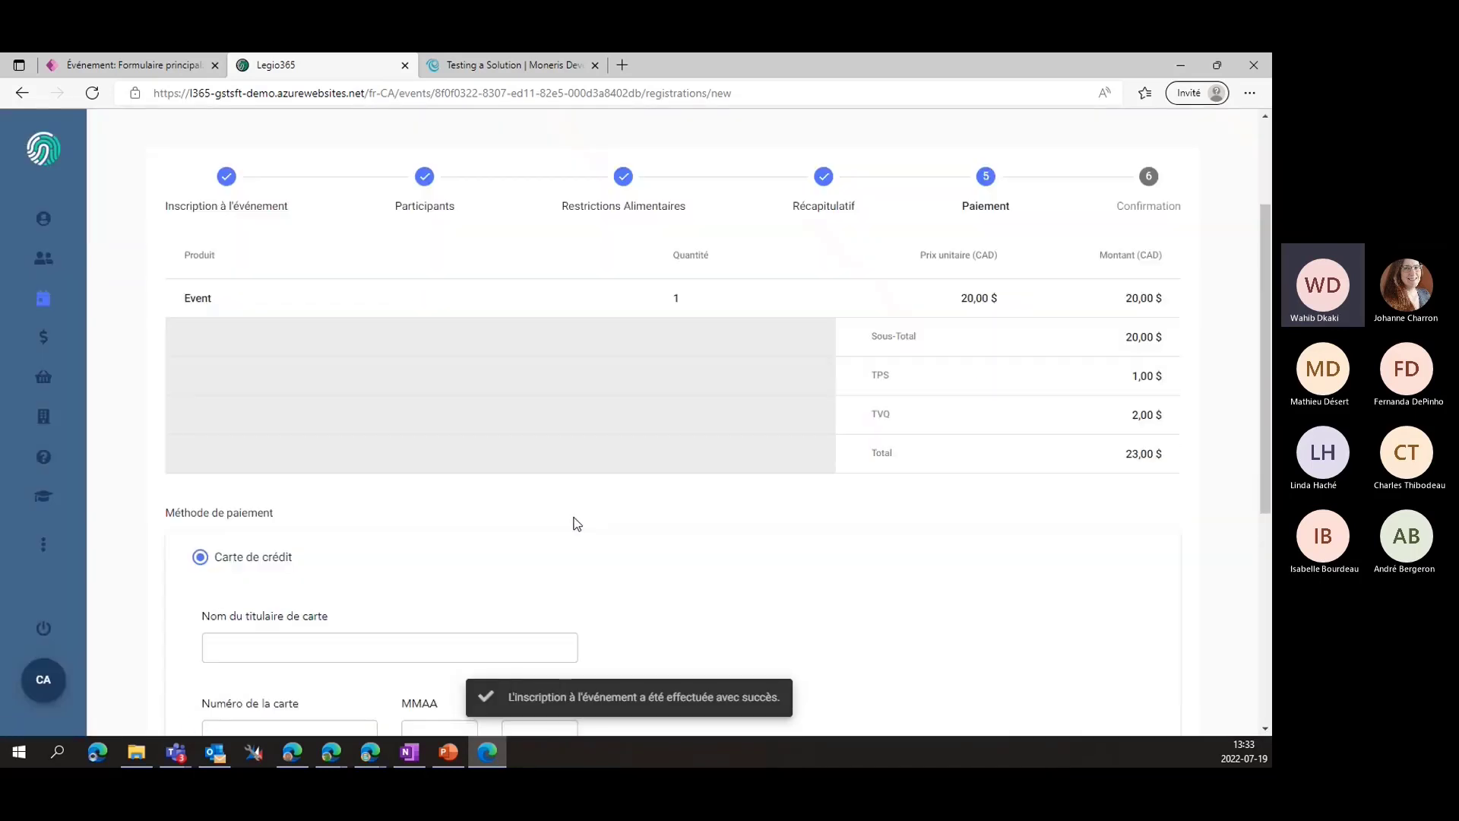
scroll(577, 523, "down", 2)
left_click(388, 528)
scroll(386, 527, "up", 2)
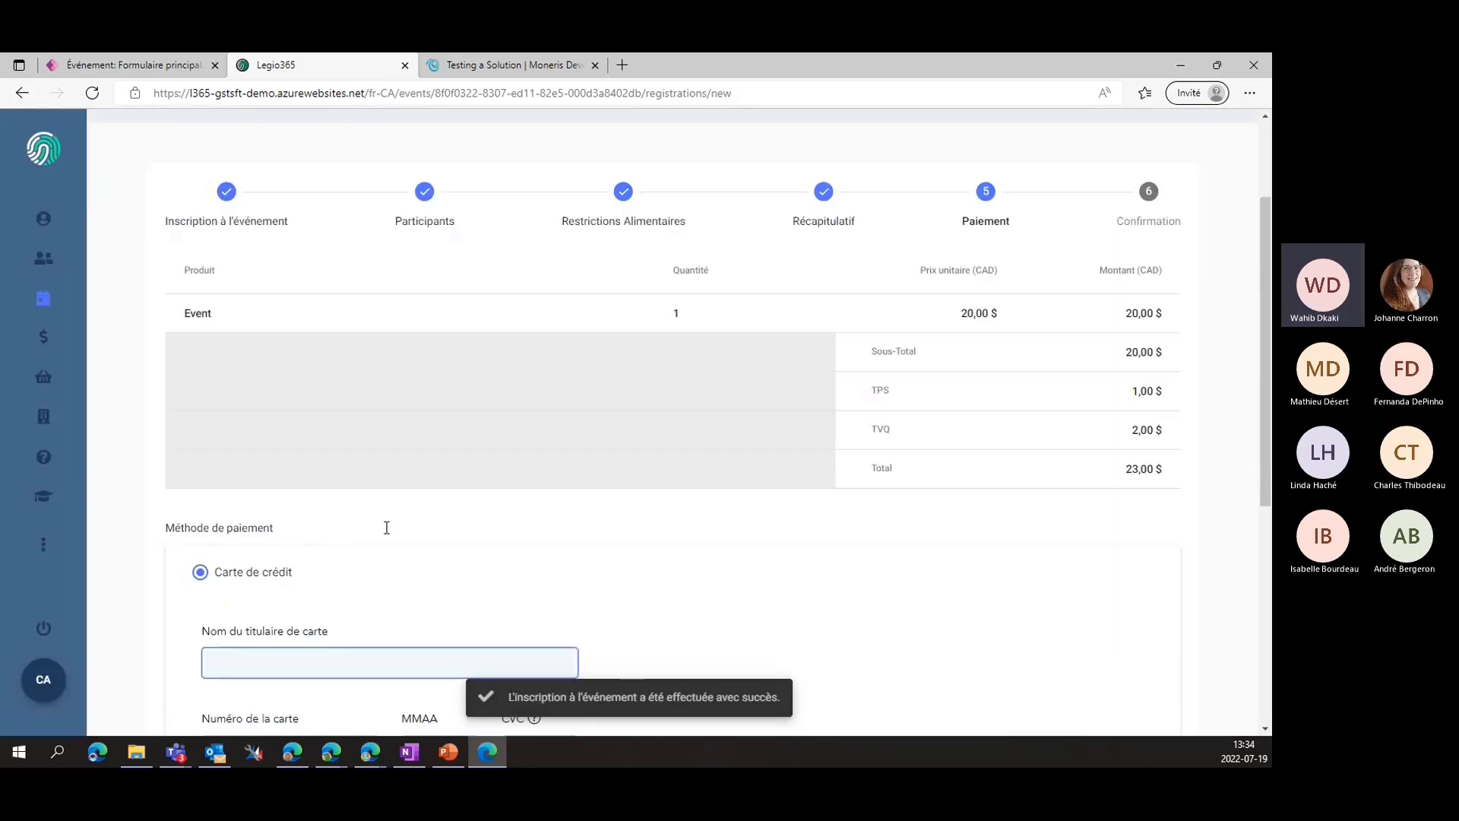
scroll(387, 528, "down", 4)
scroll(388, 514, "up", 2)
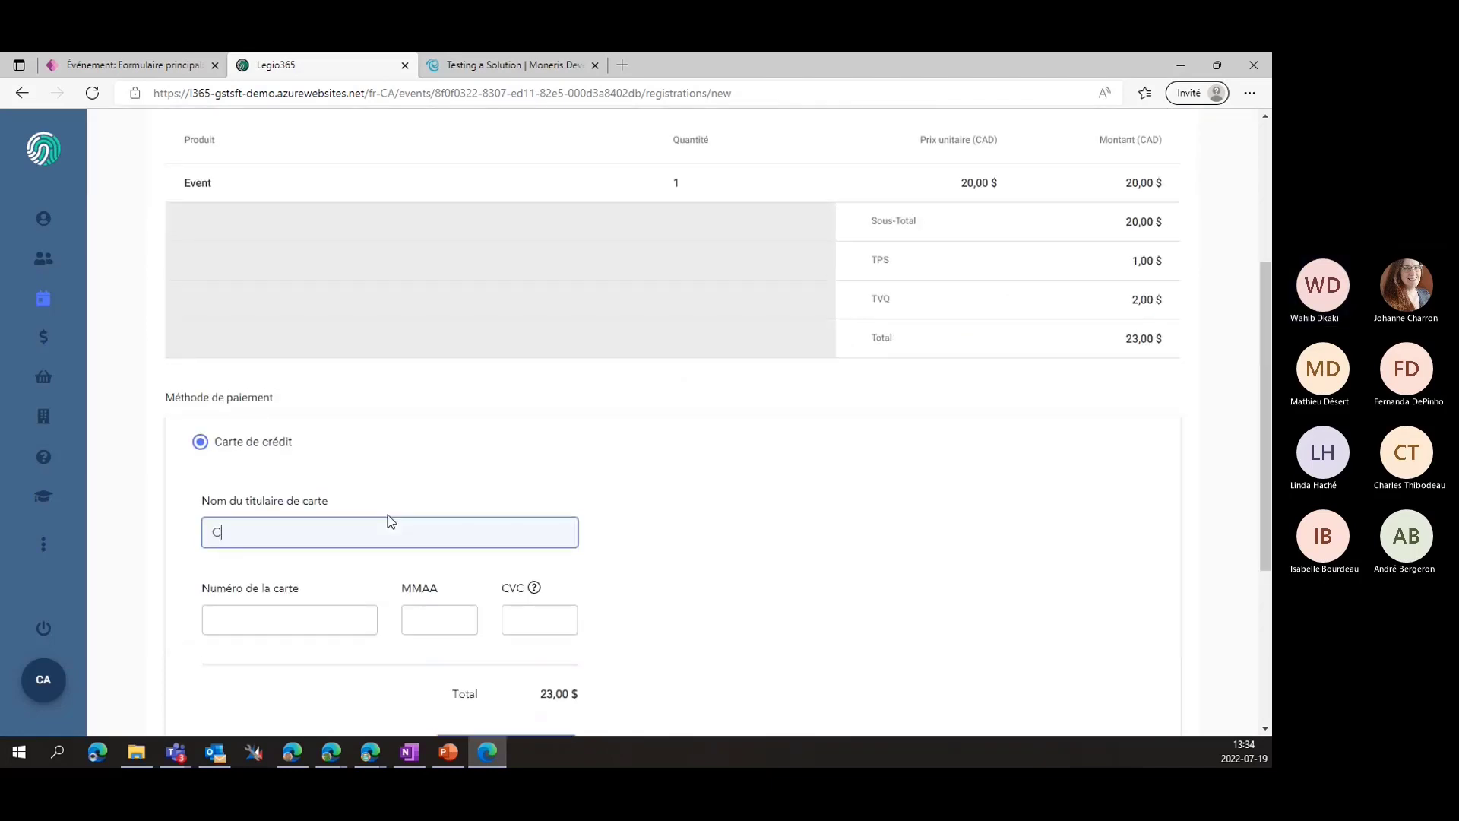
key("Tab")
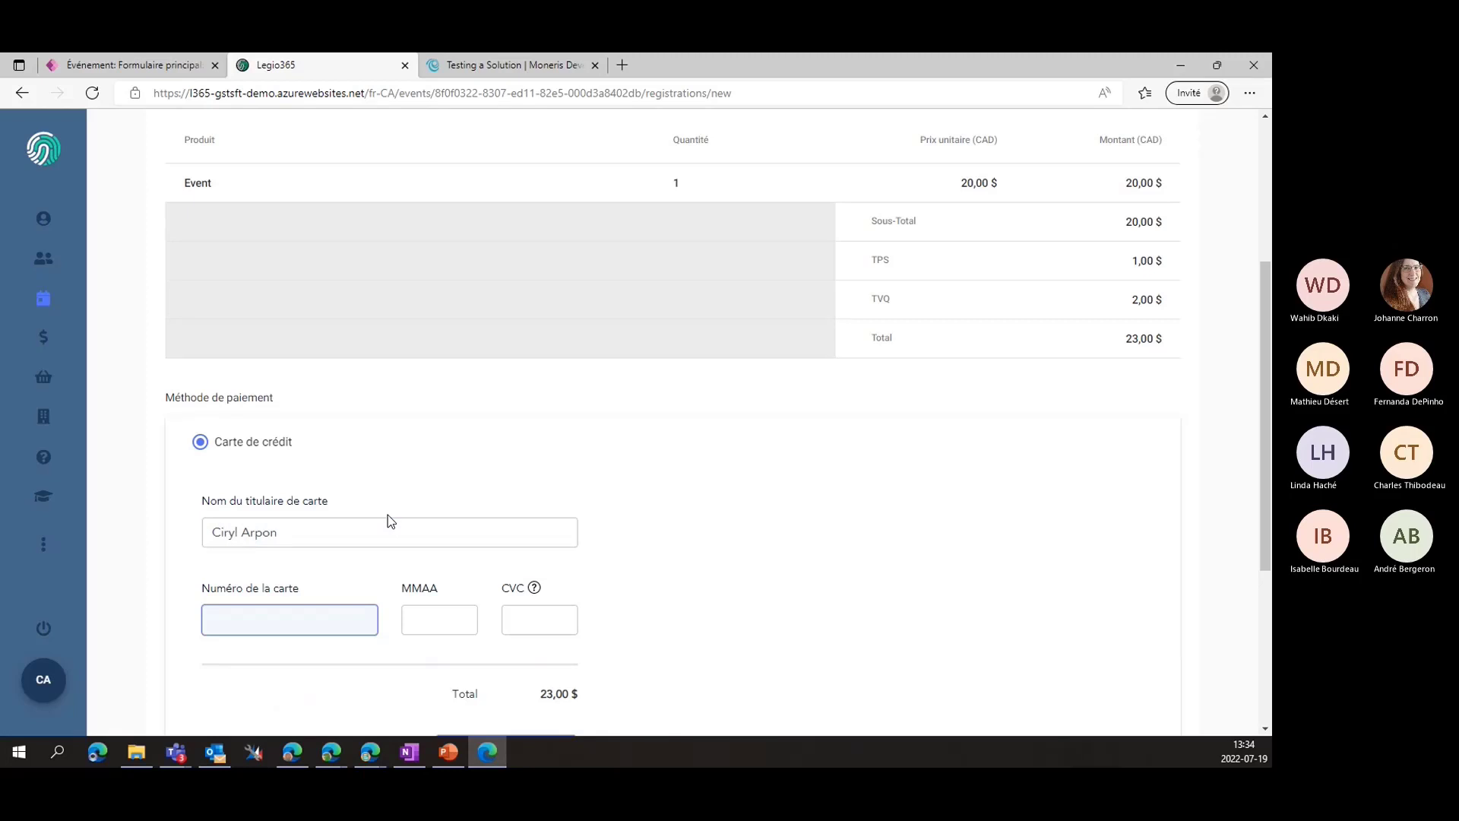
Copy the Moneris Visa test card number and paste it into the card number field
left_click(511, 65)
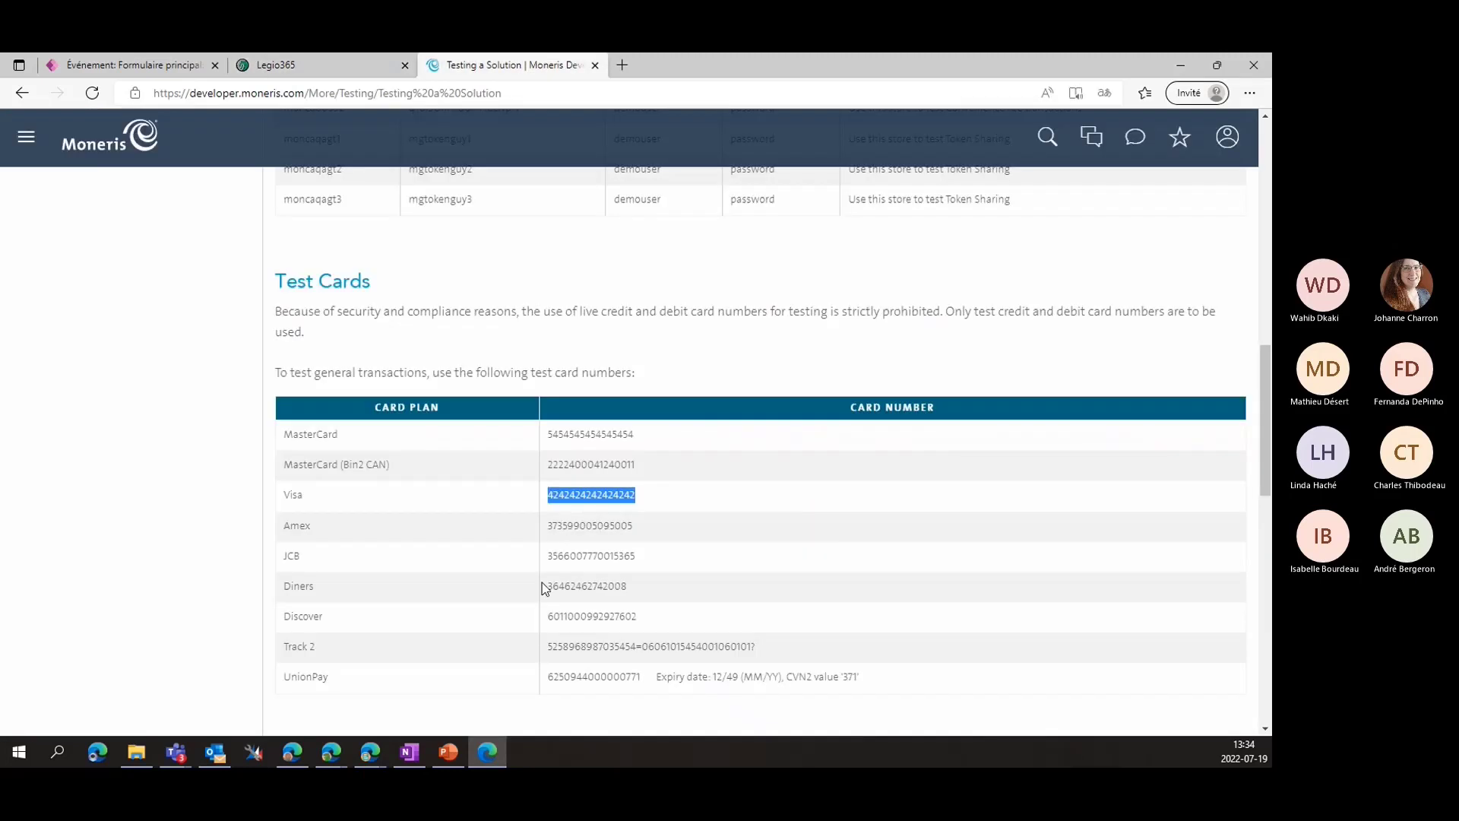
right_click(577, 503)
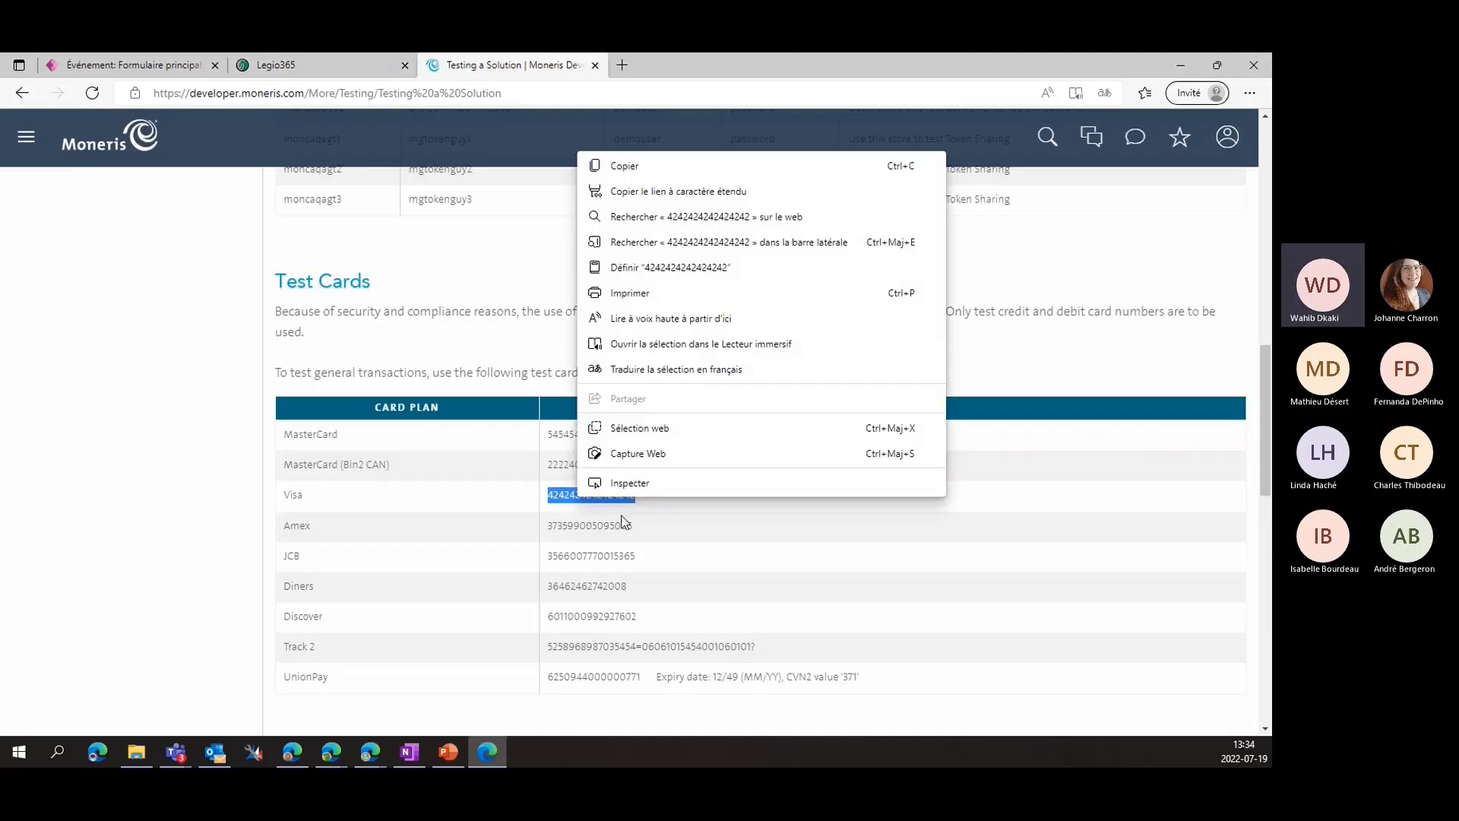
left_click(659, 164)
left_click(297, 64)
key("ctrl+v")
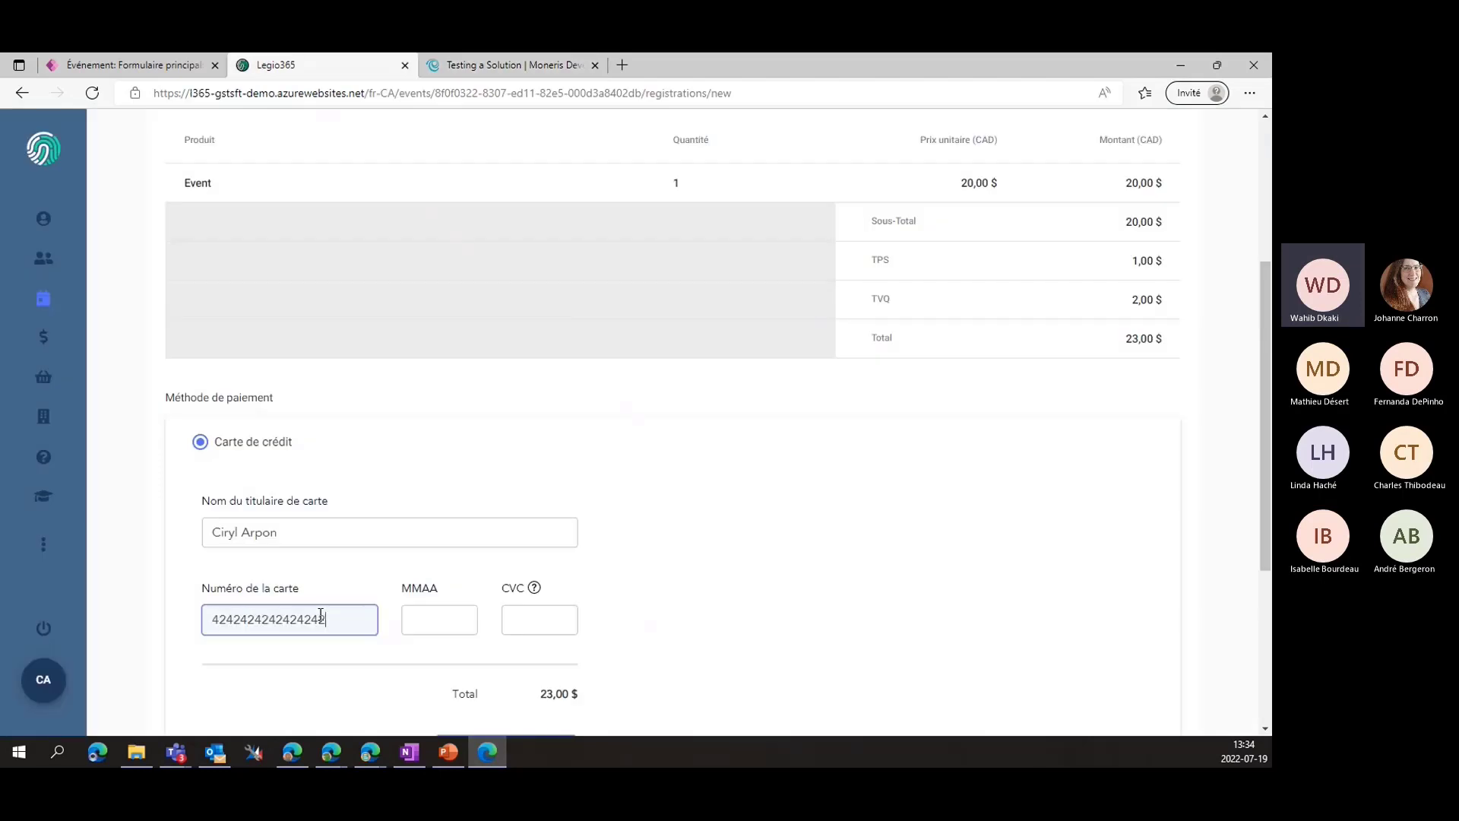
left_click(438, 623)
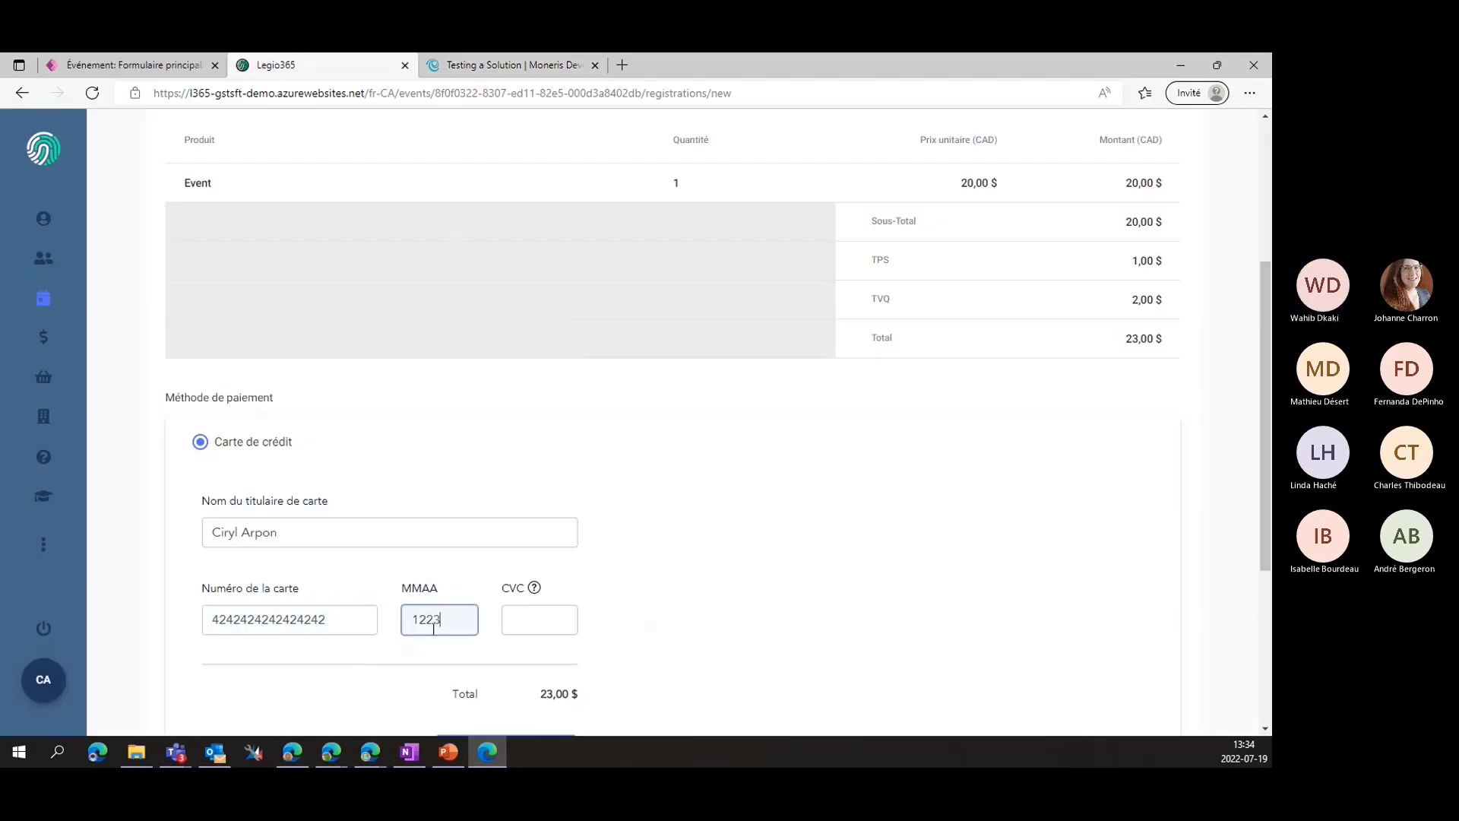
left_click(550, 622)
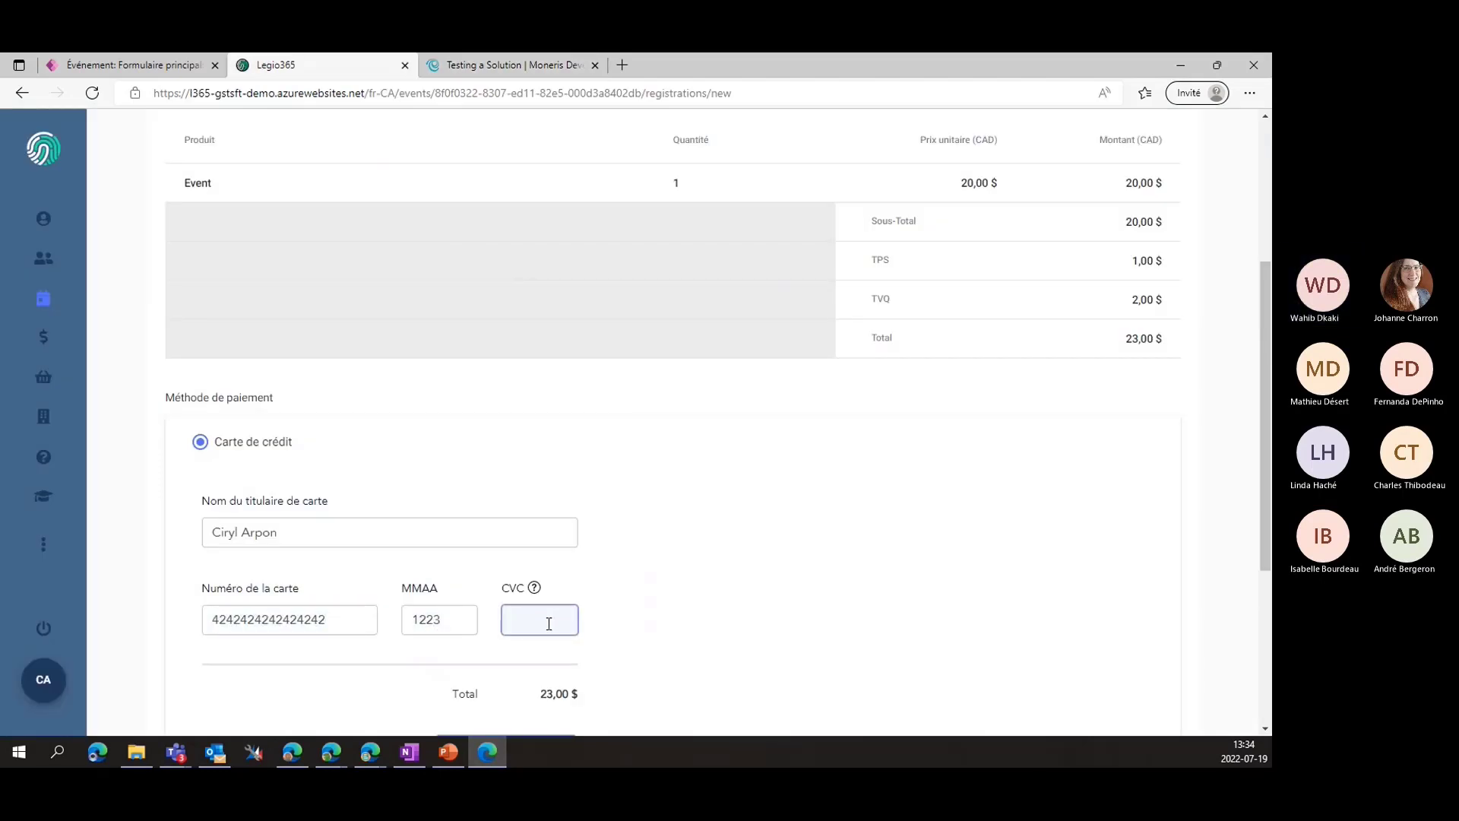
left_click(667, 623)
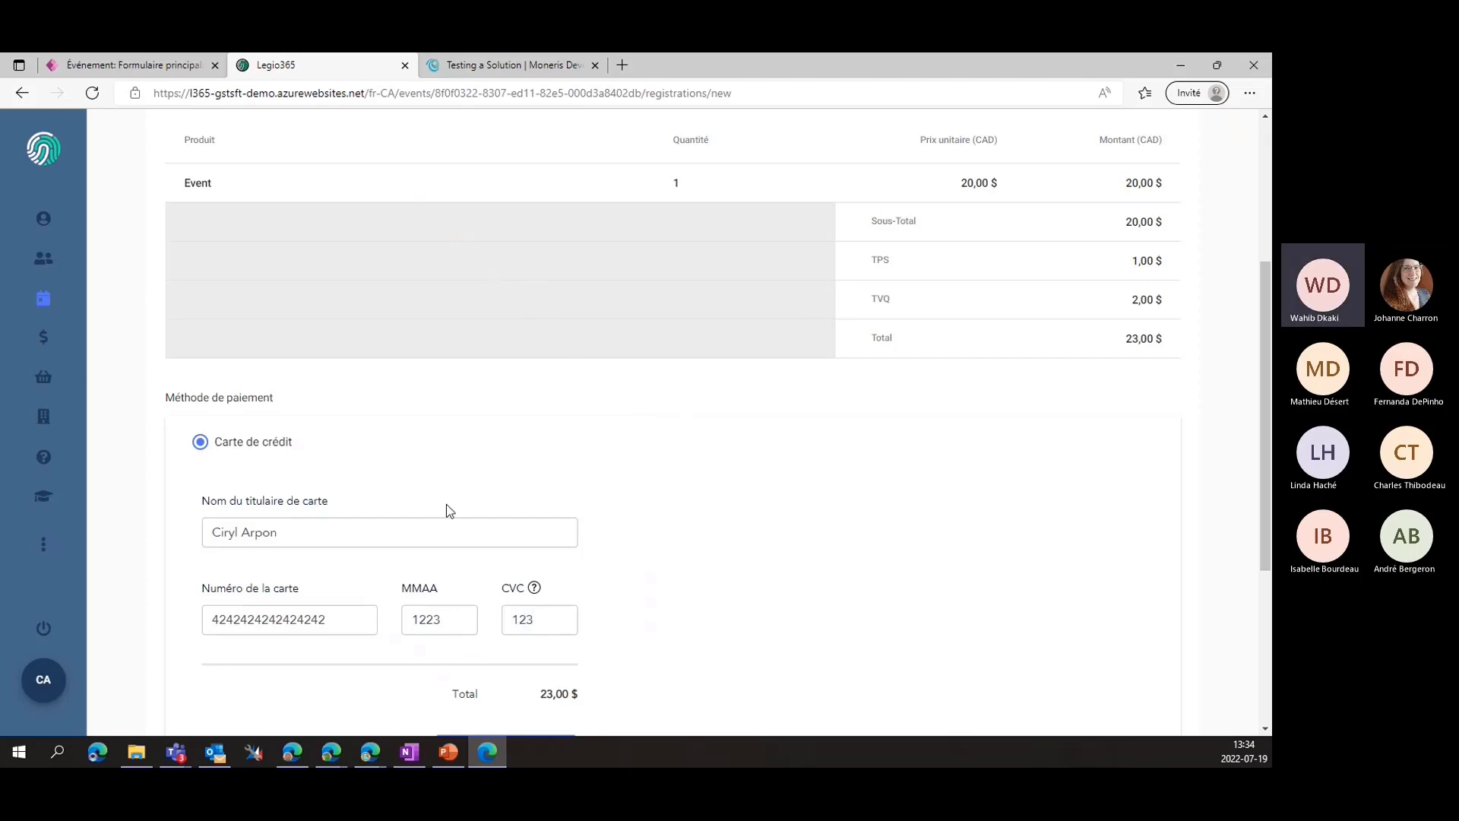
scroll(456, 494, "down", 4)
scroll(479, 471, "up", 2)
mouse_move(532, 465)
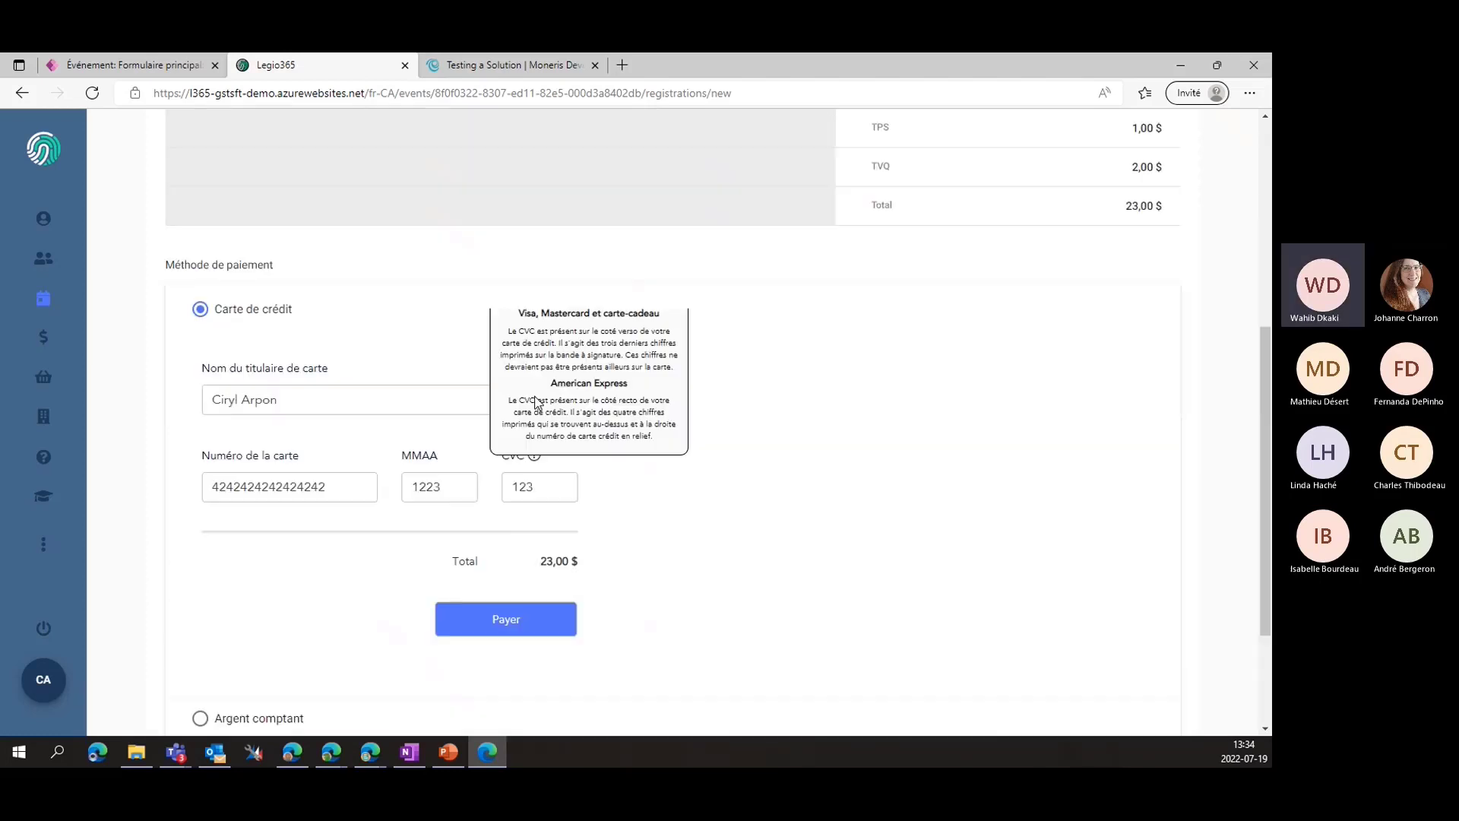
left_click(511, 633)
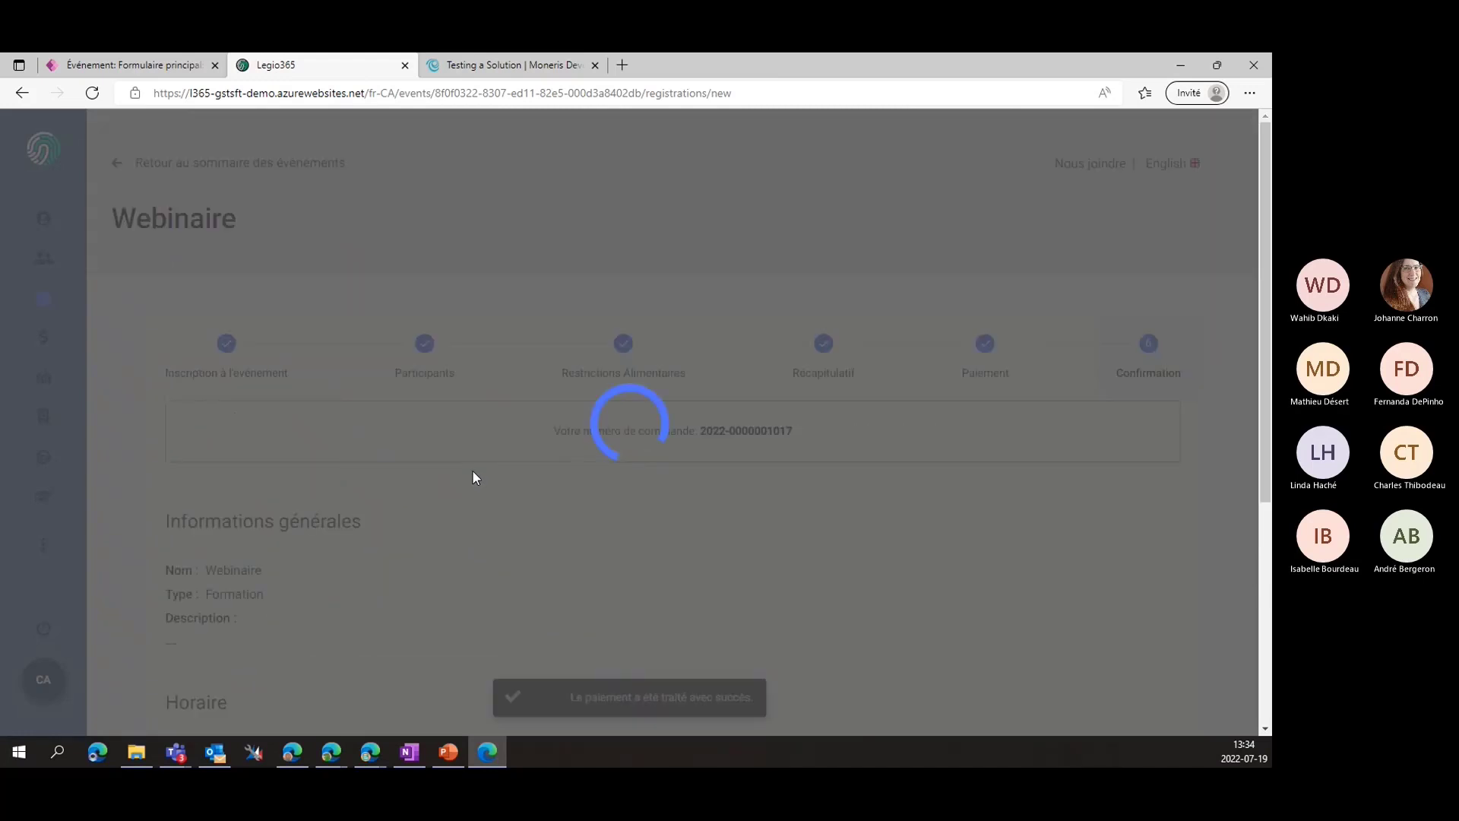
Return to the events summary and briefly view the registration history
scroll(476, 568, "down", 1)
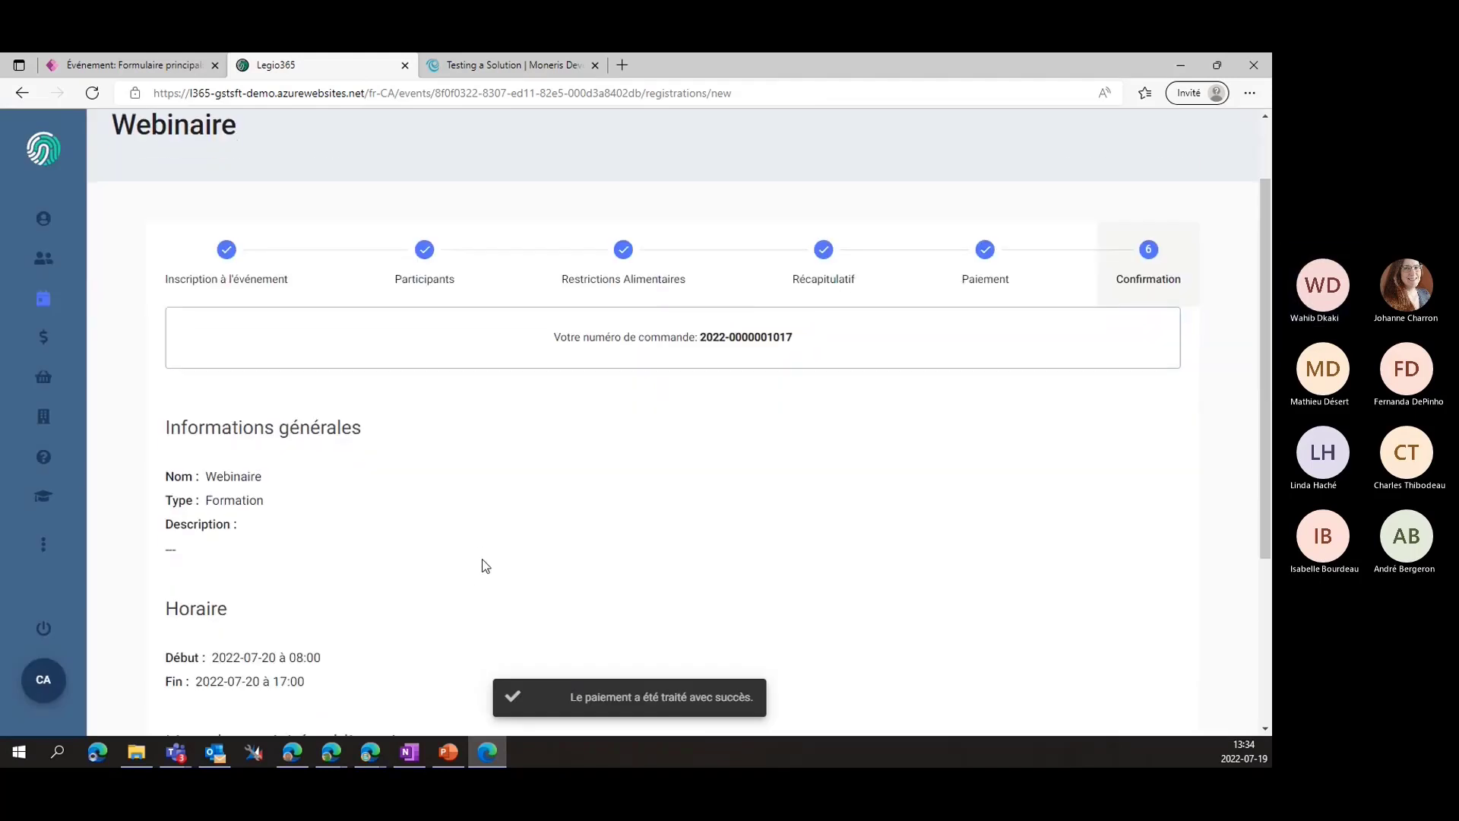
scroll(602, 319, "down", 3)
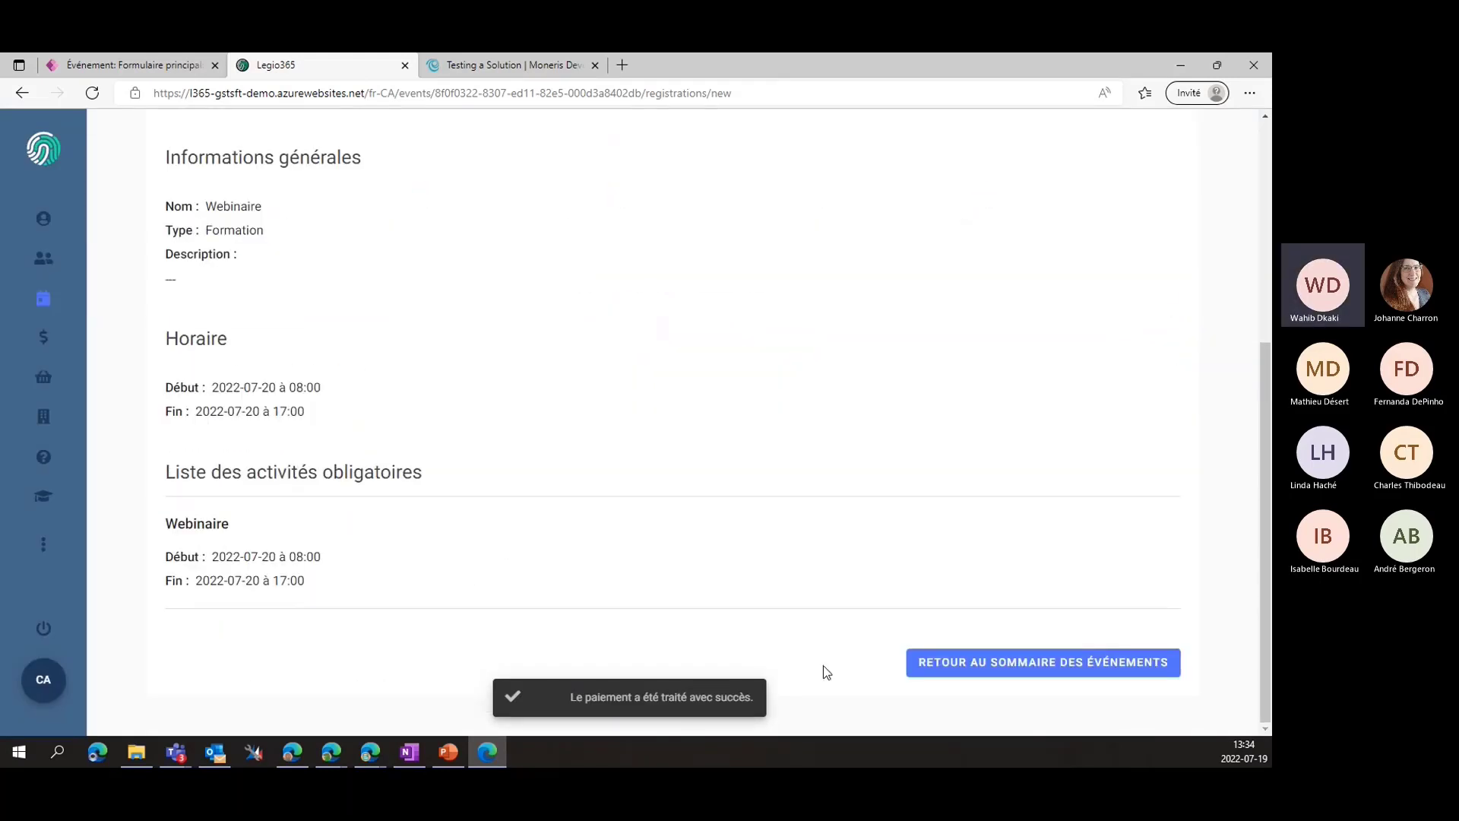
left_click(943, 668)
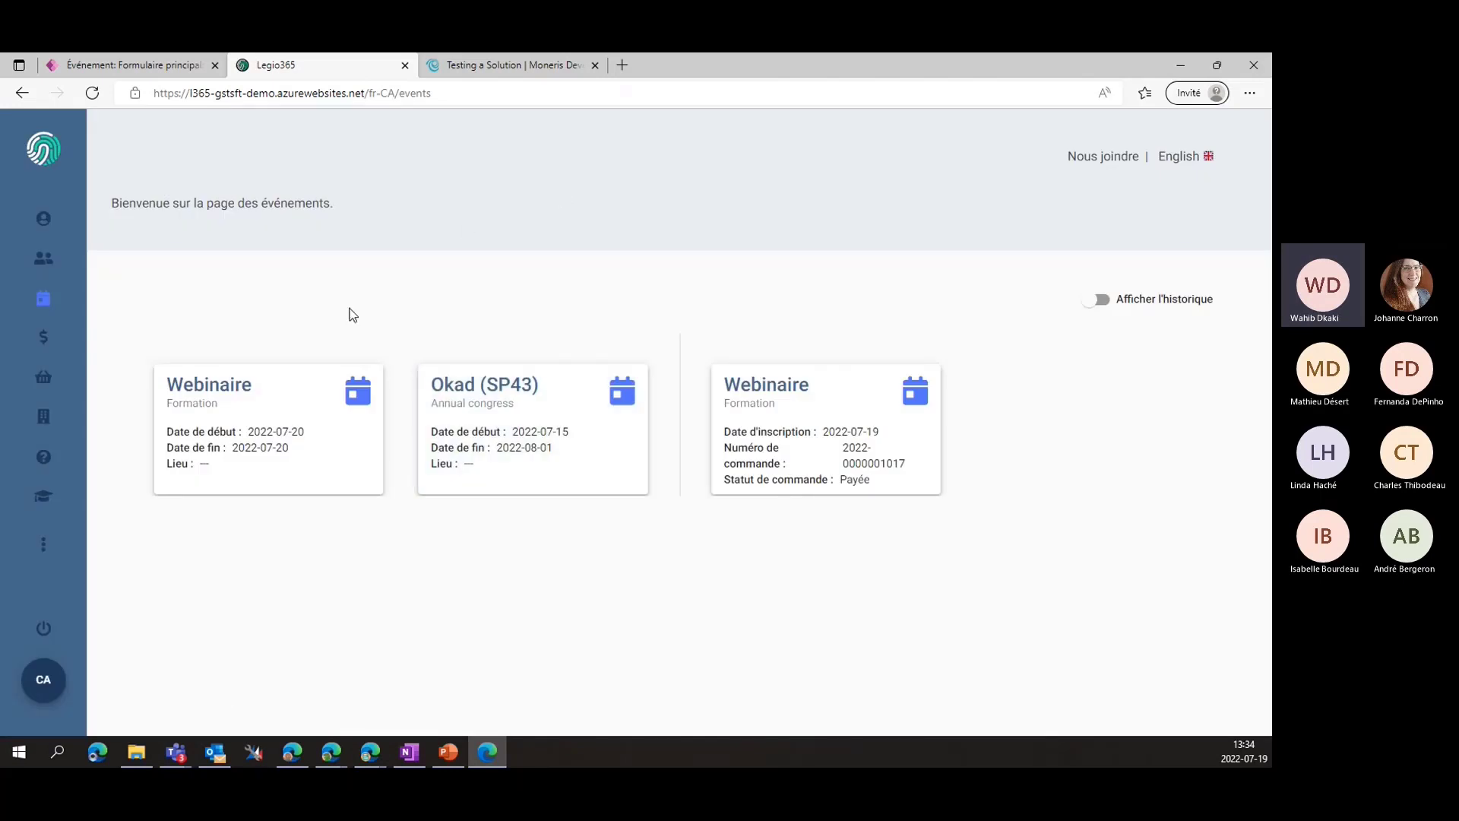
left_click(1098, 303)
left_click(1104, 303)
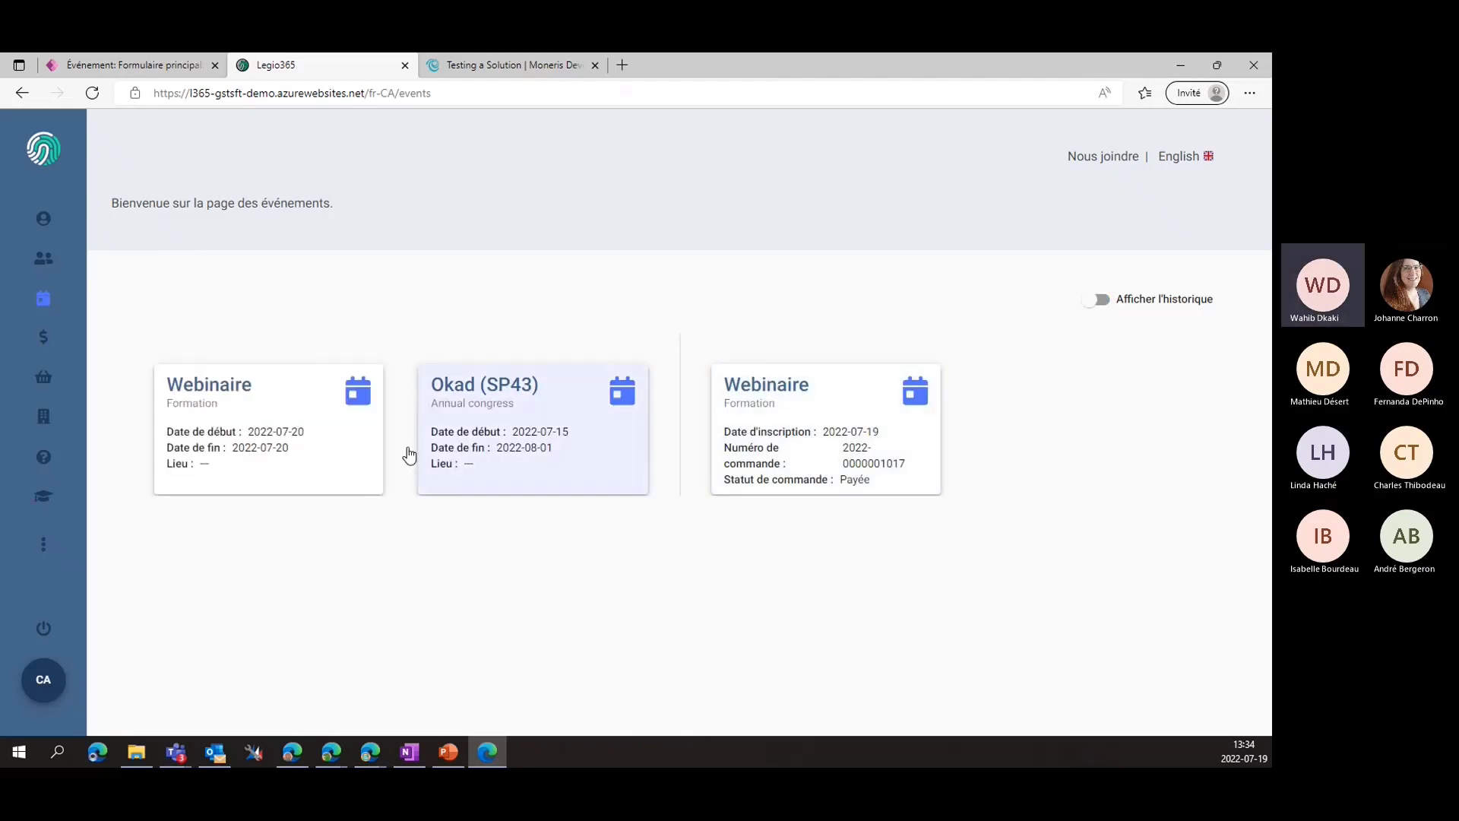
Open the orders list, review the new 23,00 $ order, and return to the list
left_click(43, 339)
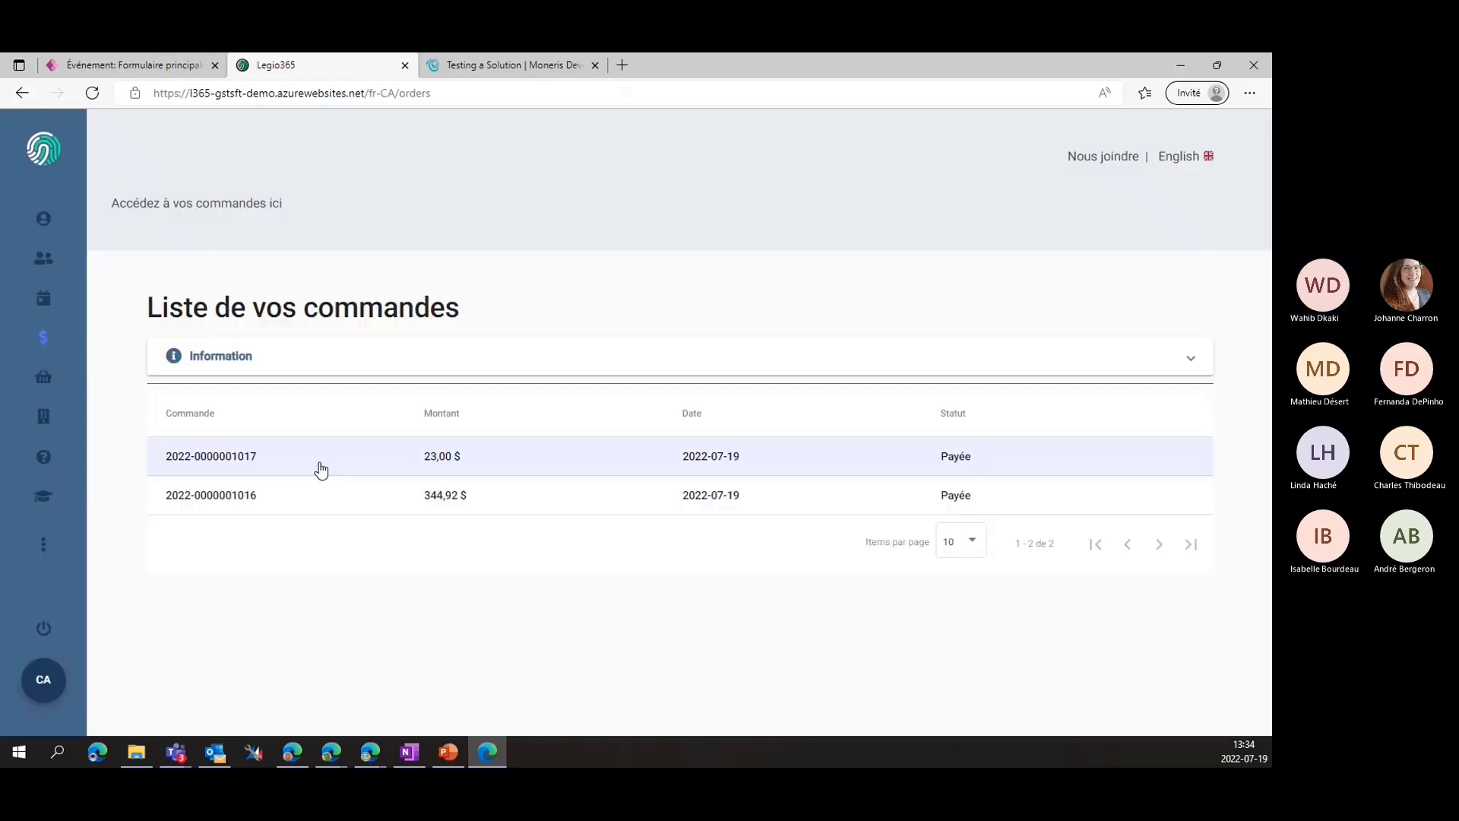
left_click(316, 466)
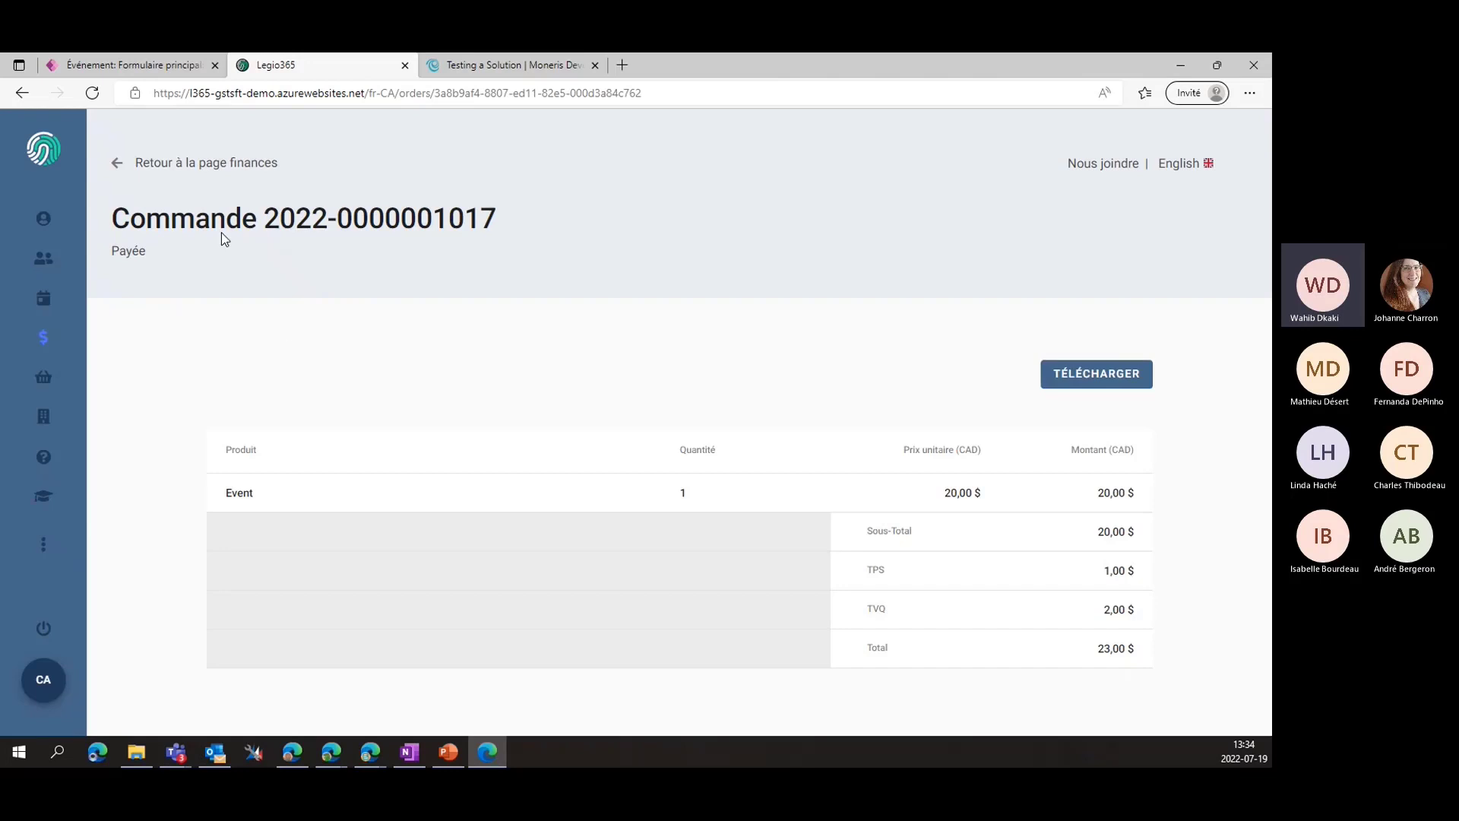
left_click(140, 171)
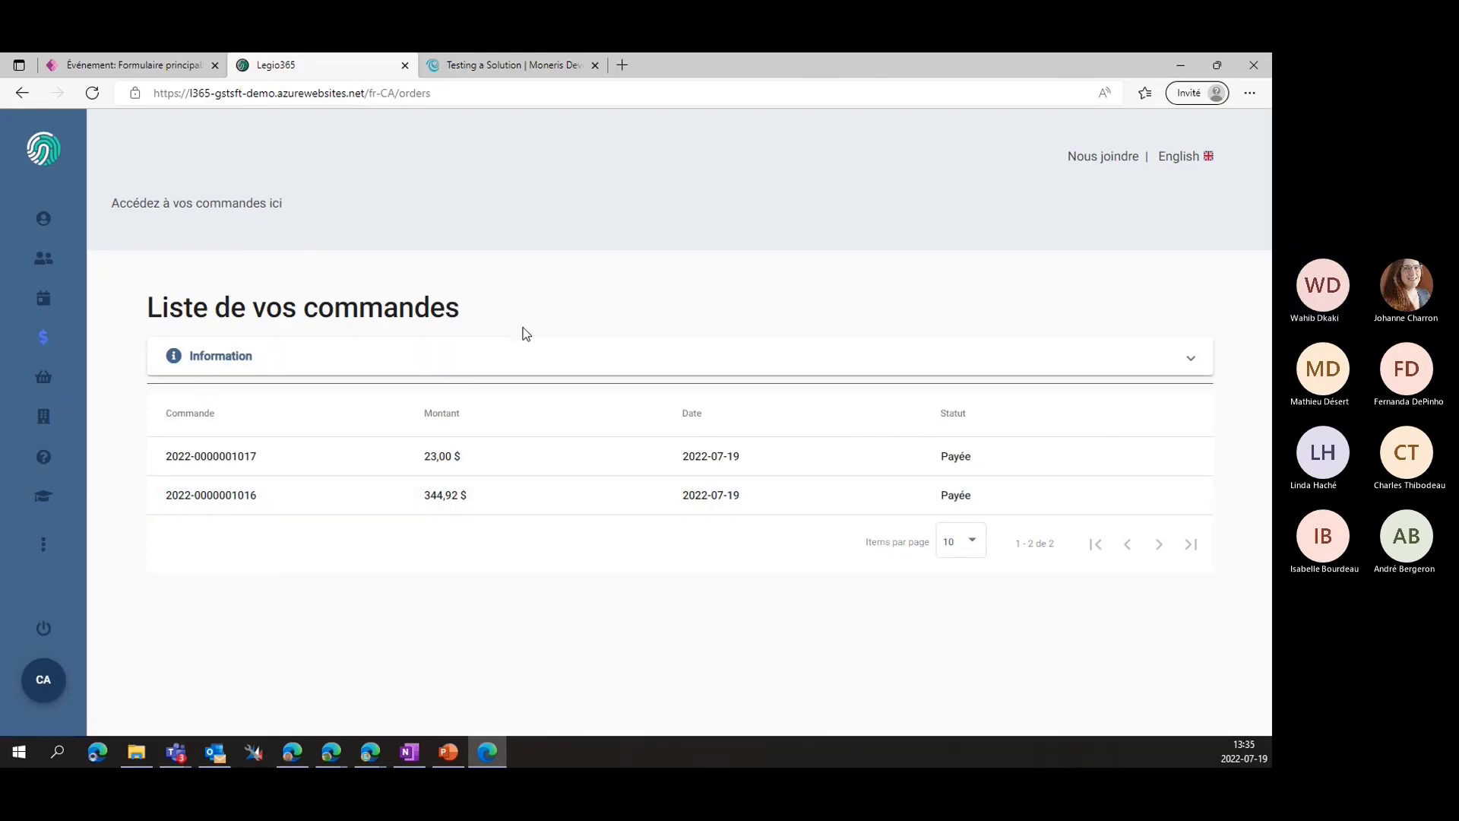
In the Webinaire event record, review the participants, material resources and activities lists
left_click(157, 66)
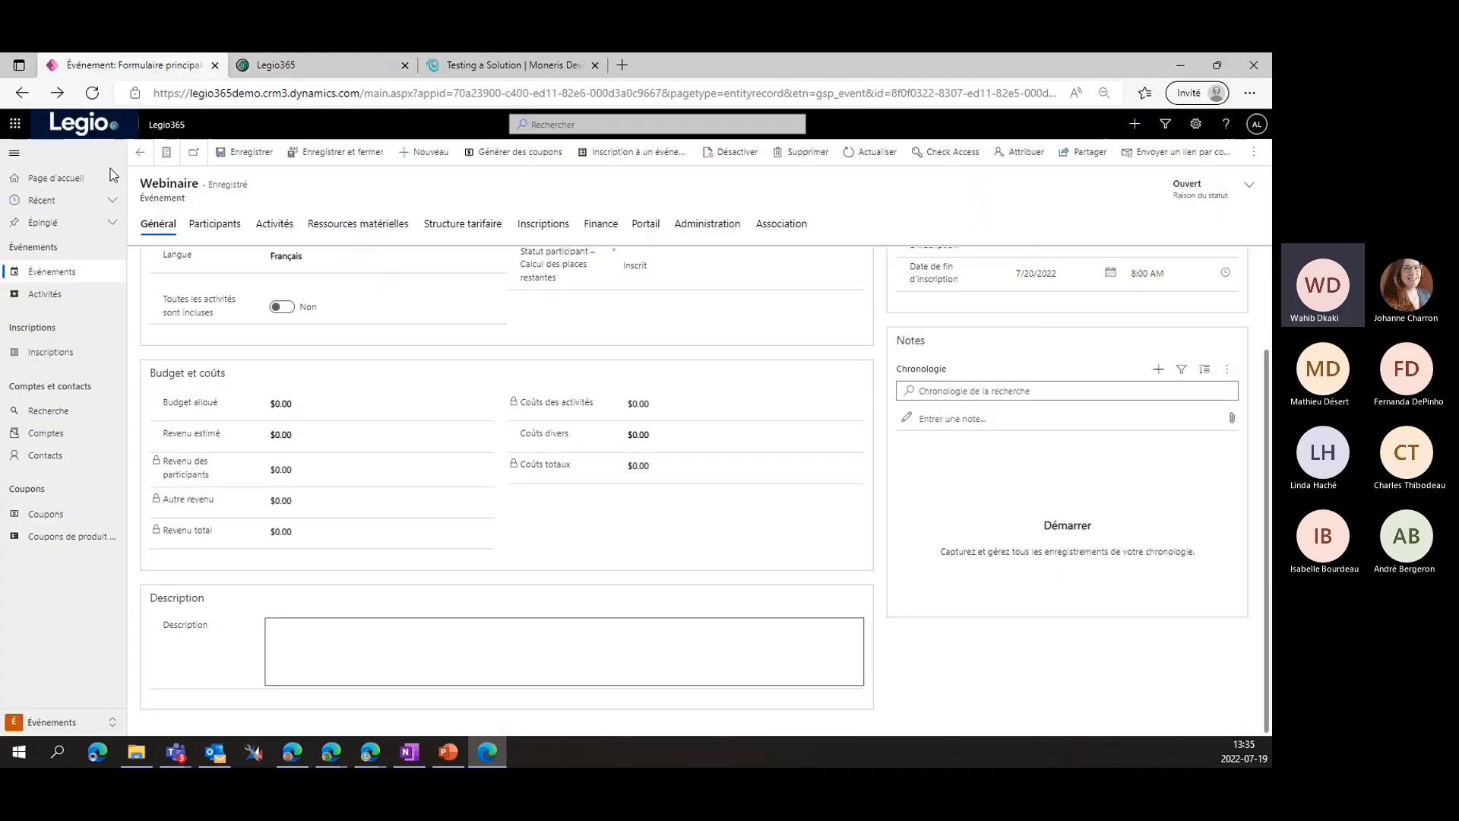
scroll(182, 403, "up", 1)
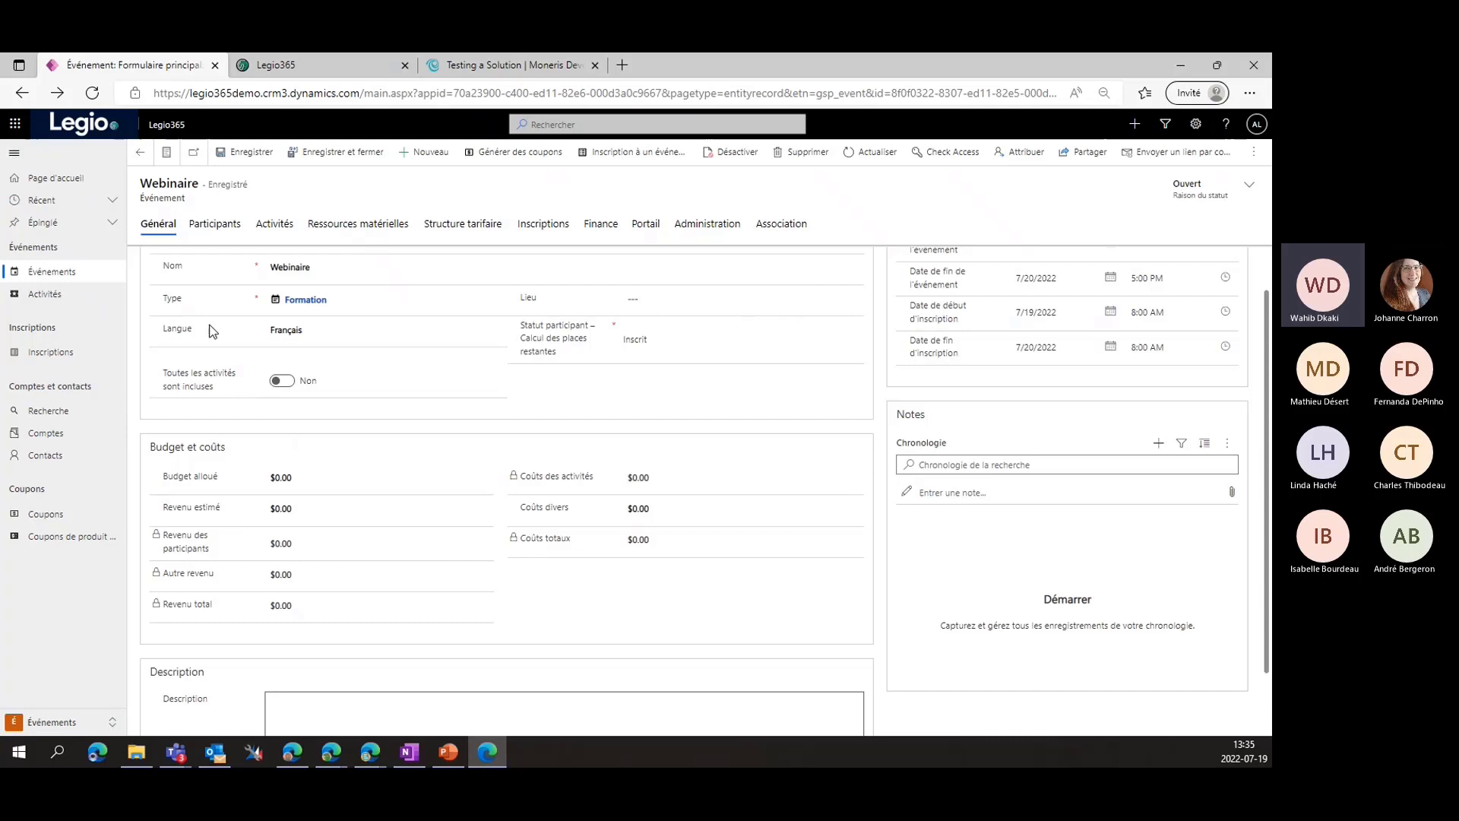
left_click(210, 229)
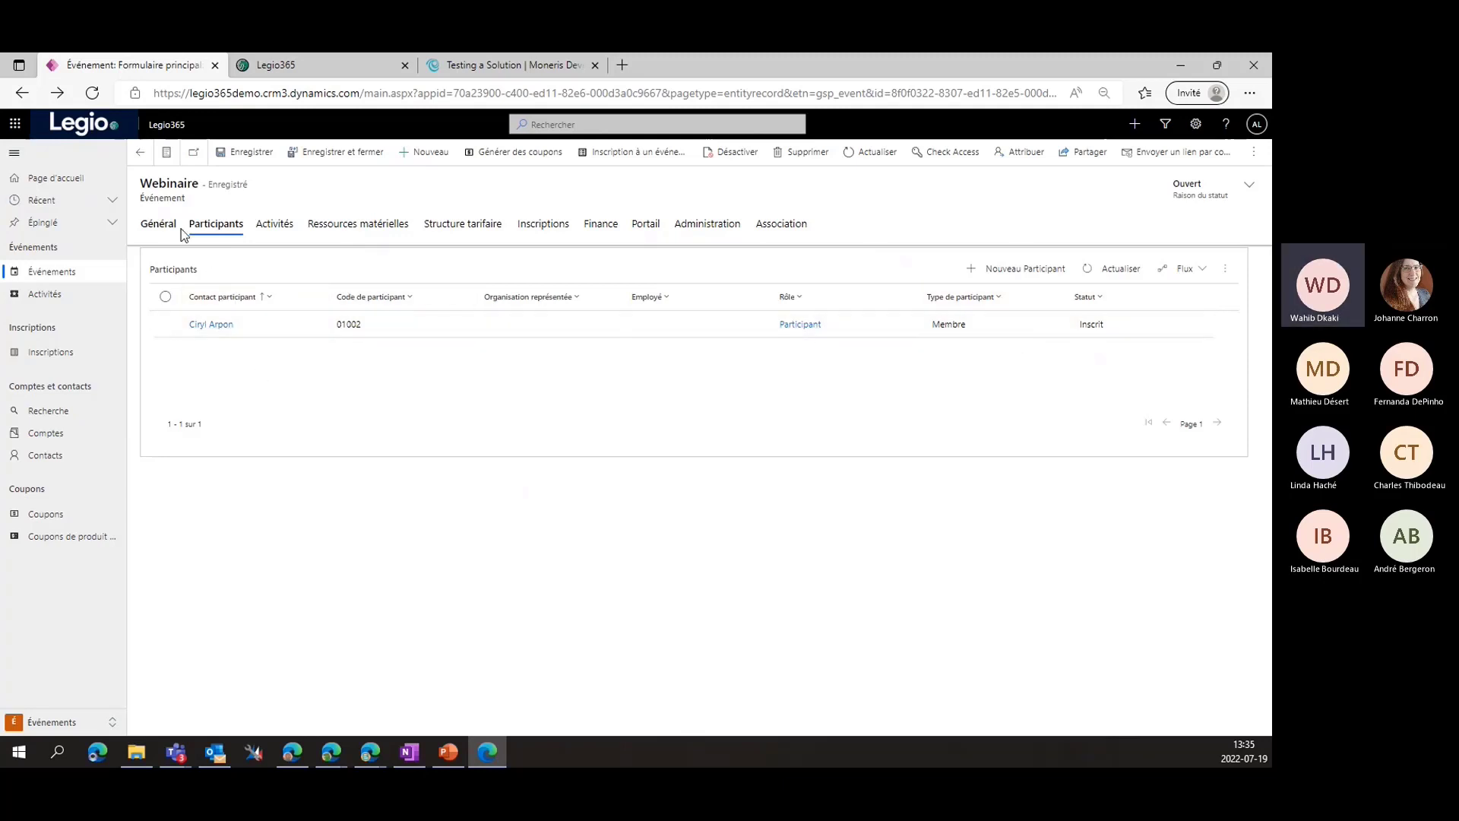
left_click(286, 230)
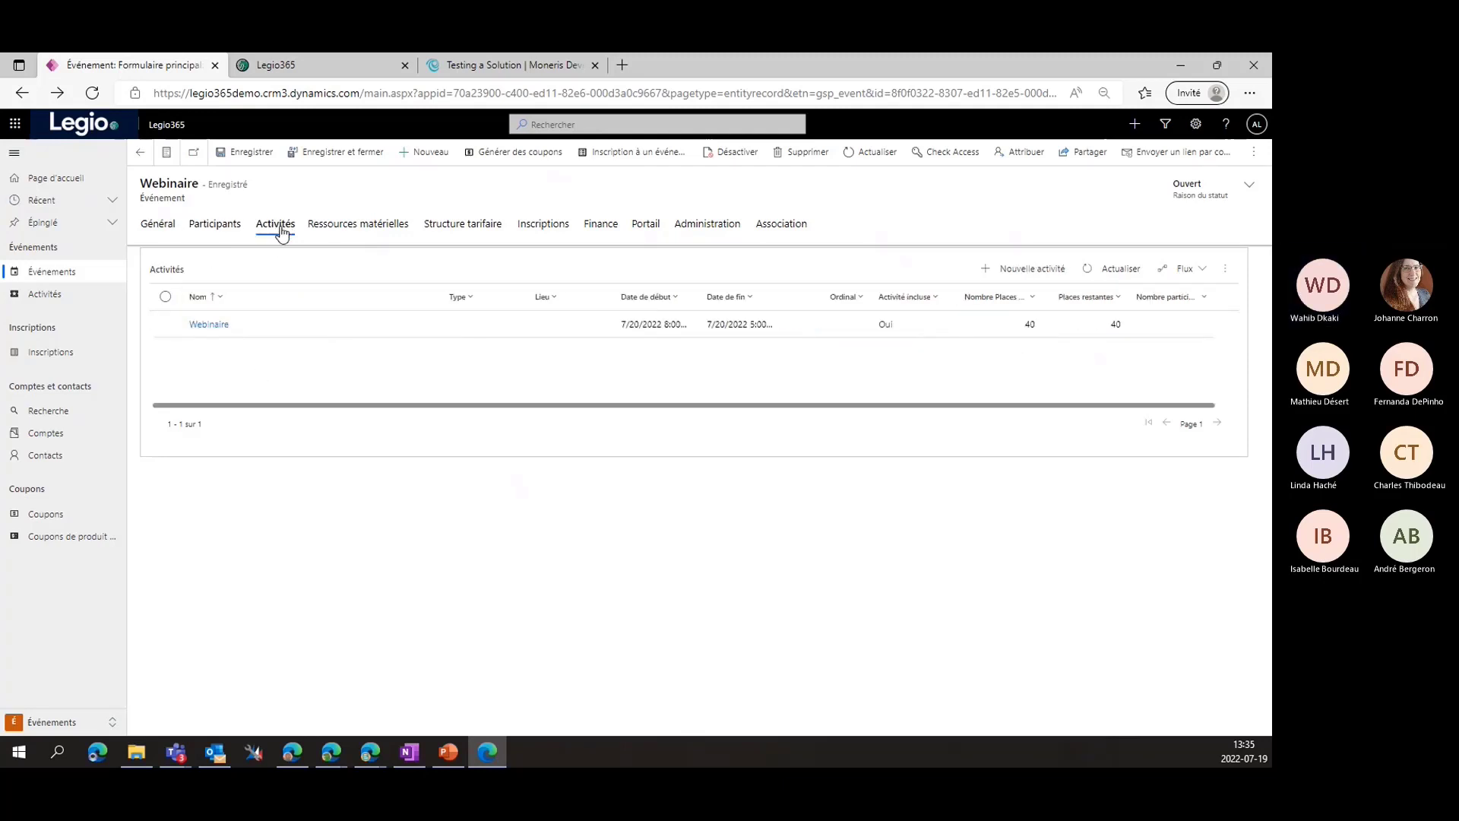
left_click(318, 234)
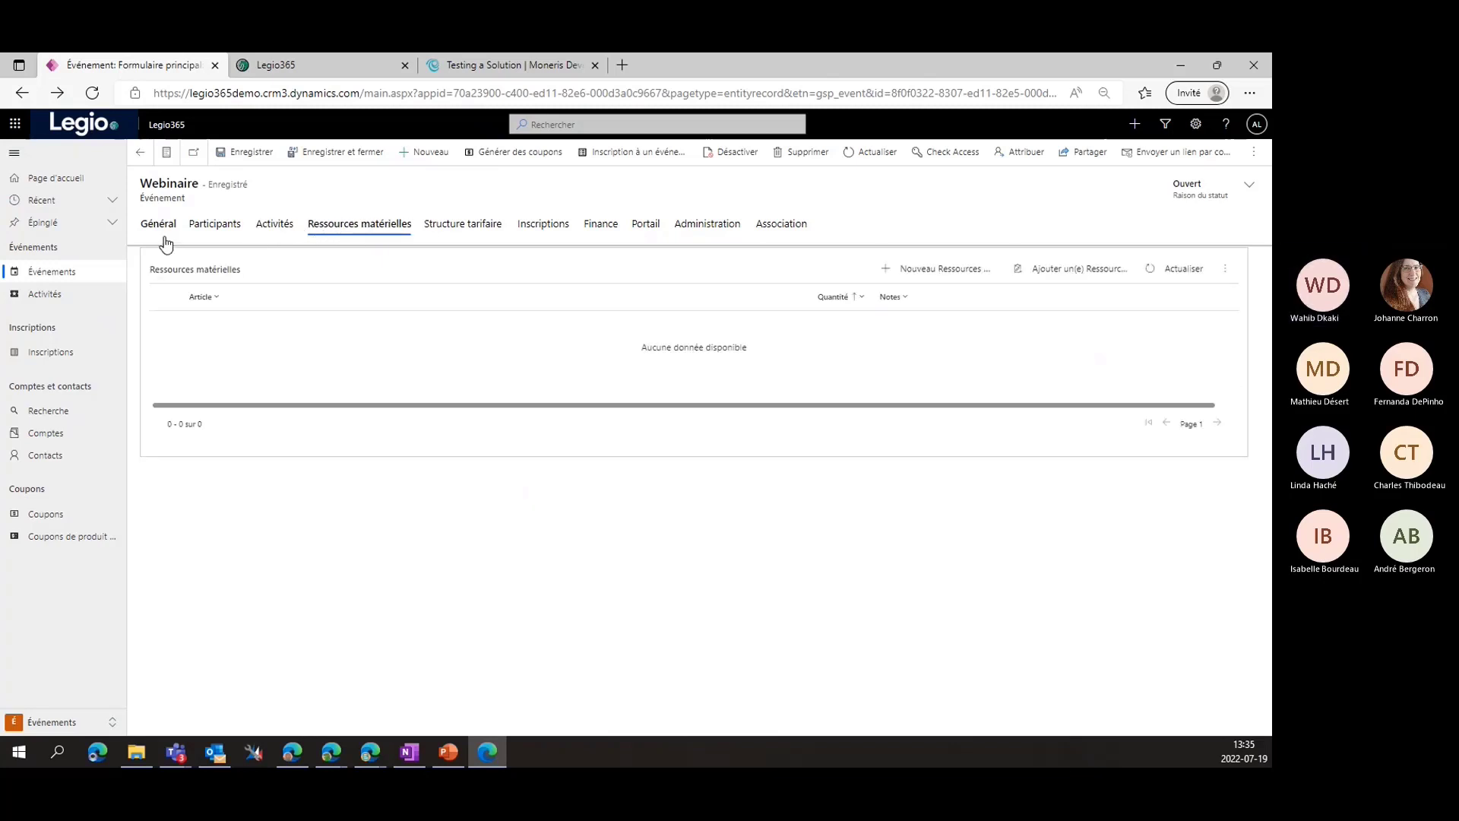
left_click(166, 237)
left_click(283, 226)
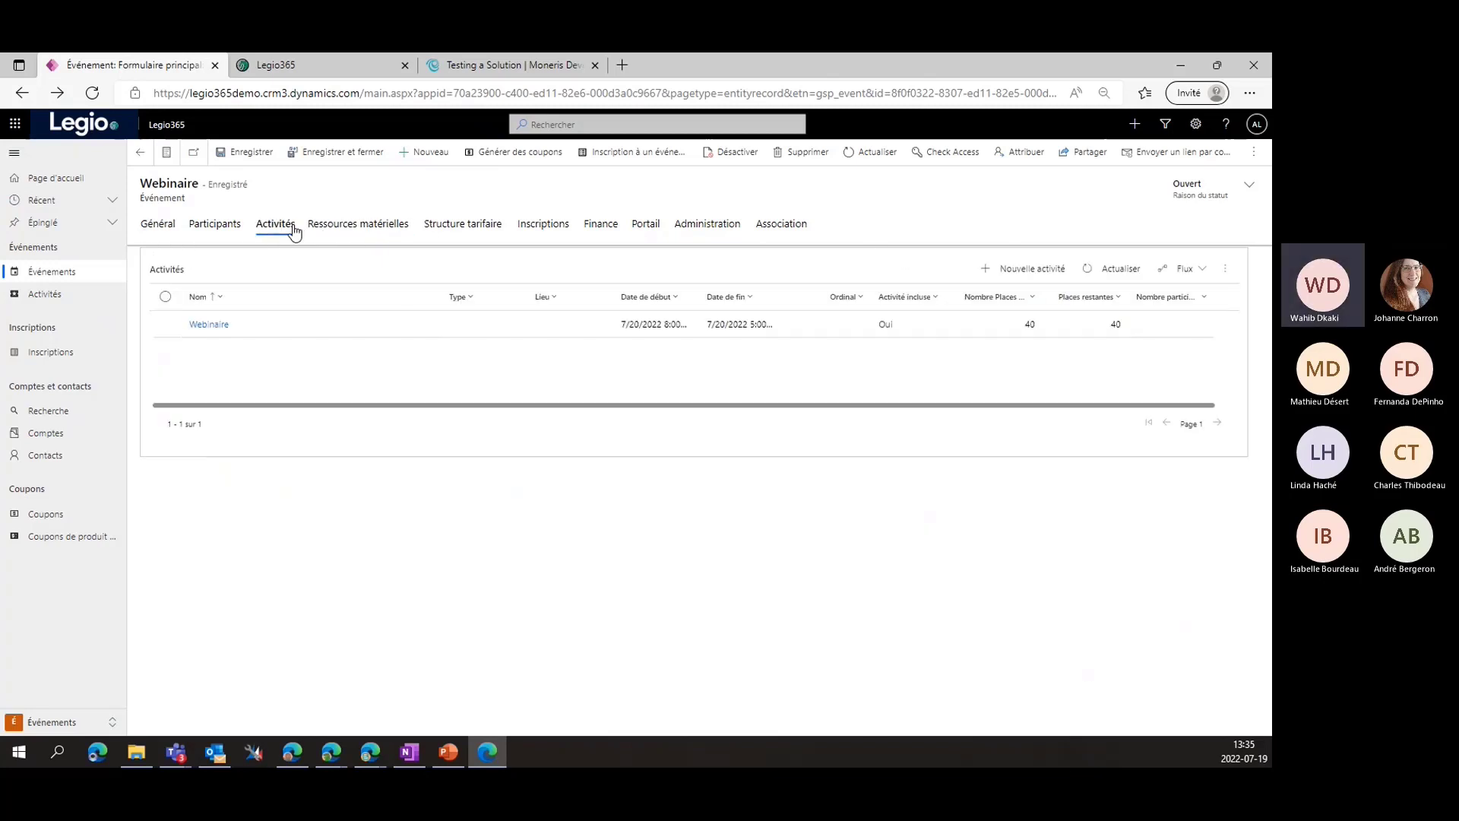
left_click(360, 228)
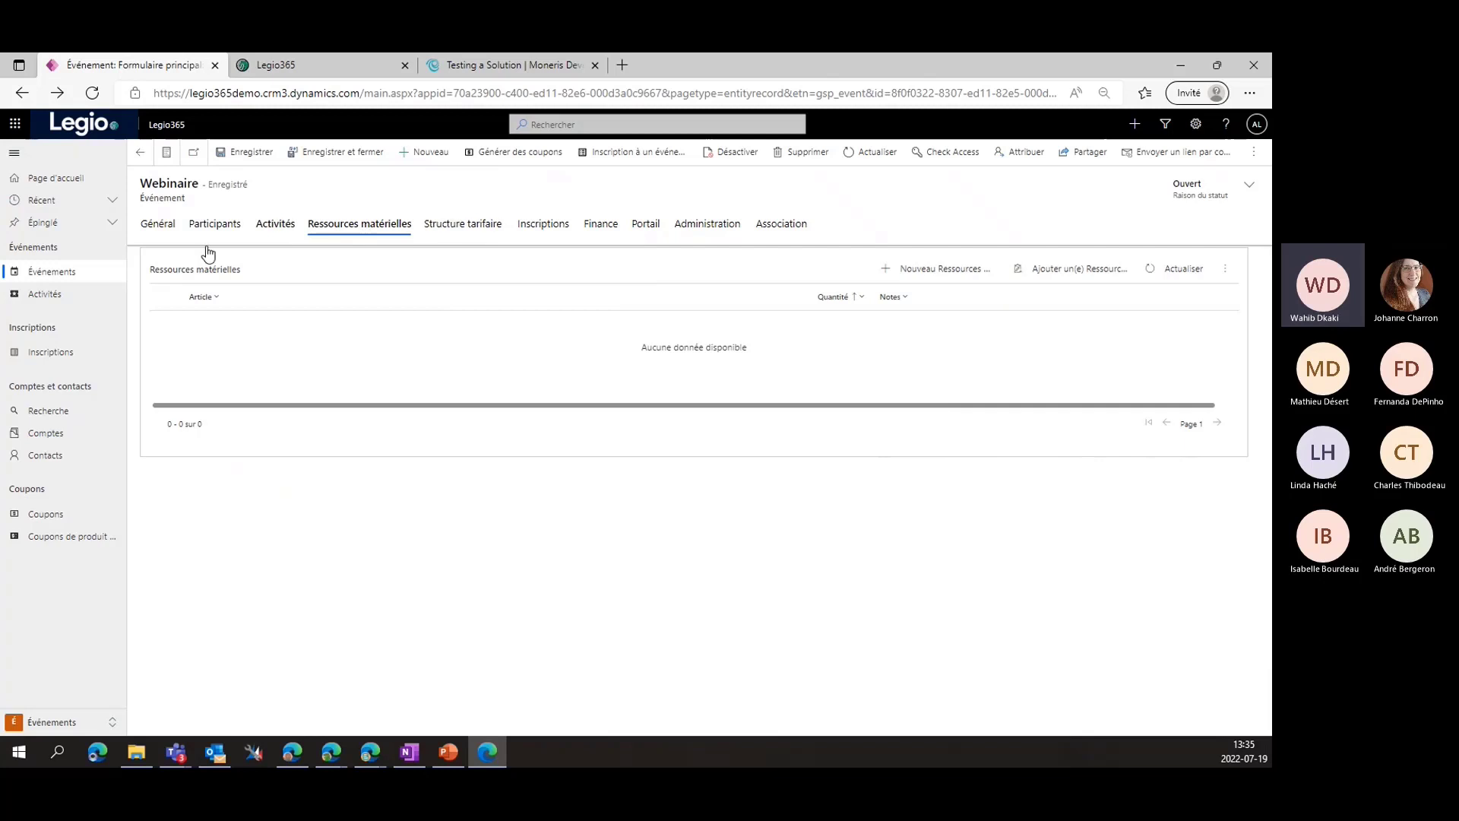
left_click(268, 230)
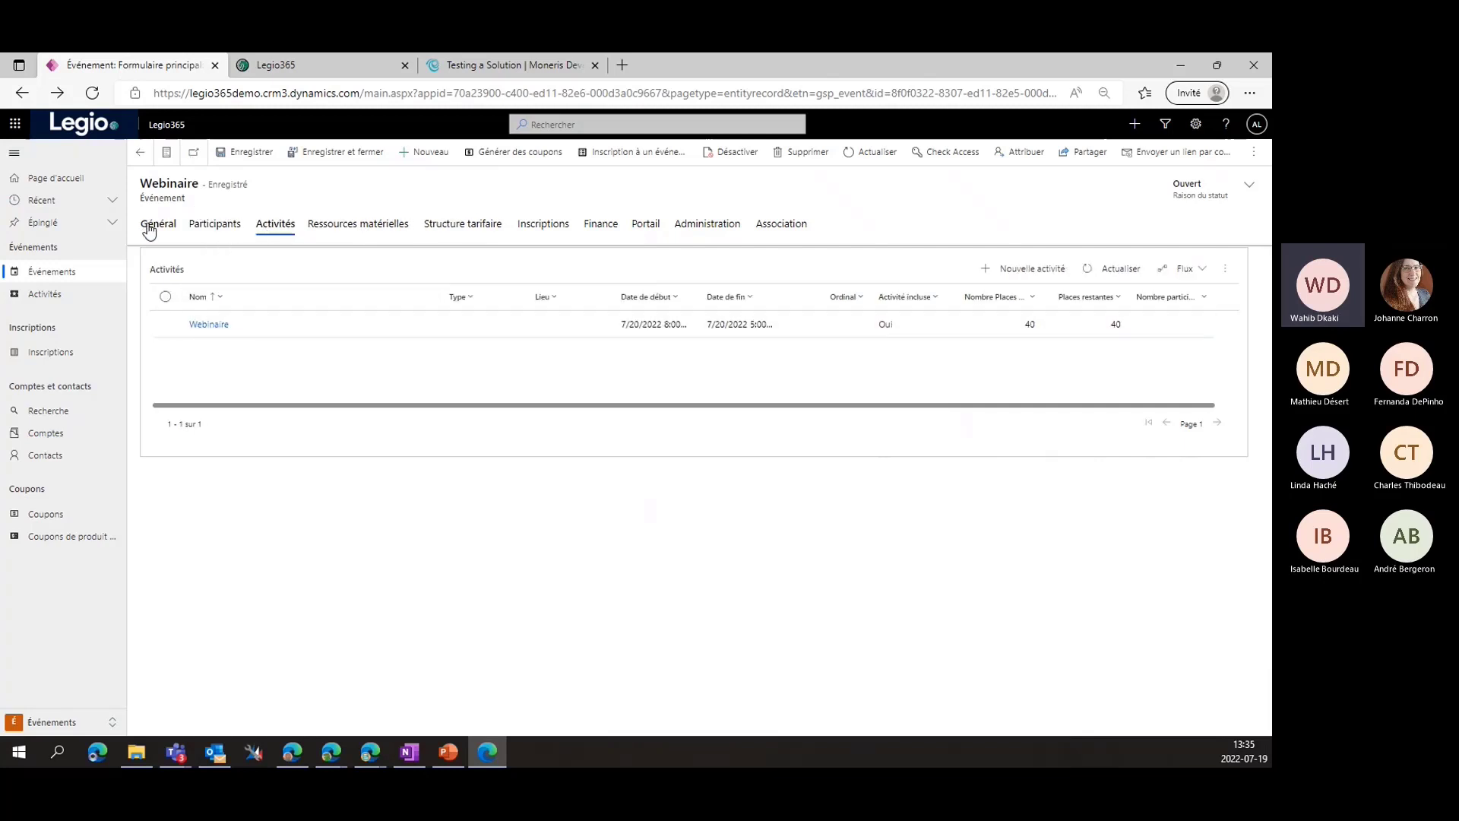
Open the Webinaire activity and confirm it shows 39 remaining places
left_click(398, 335)
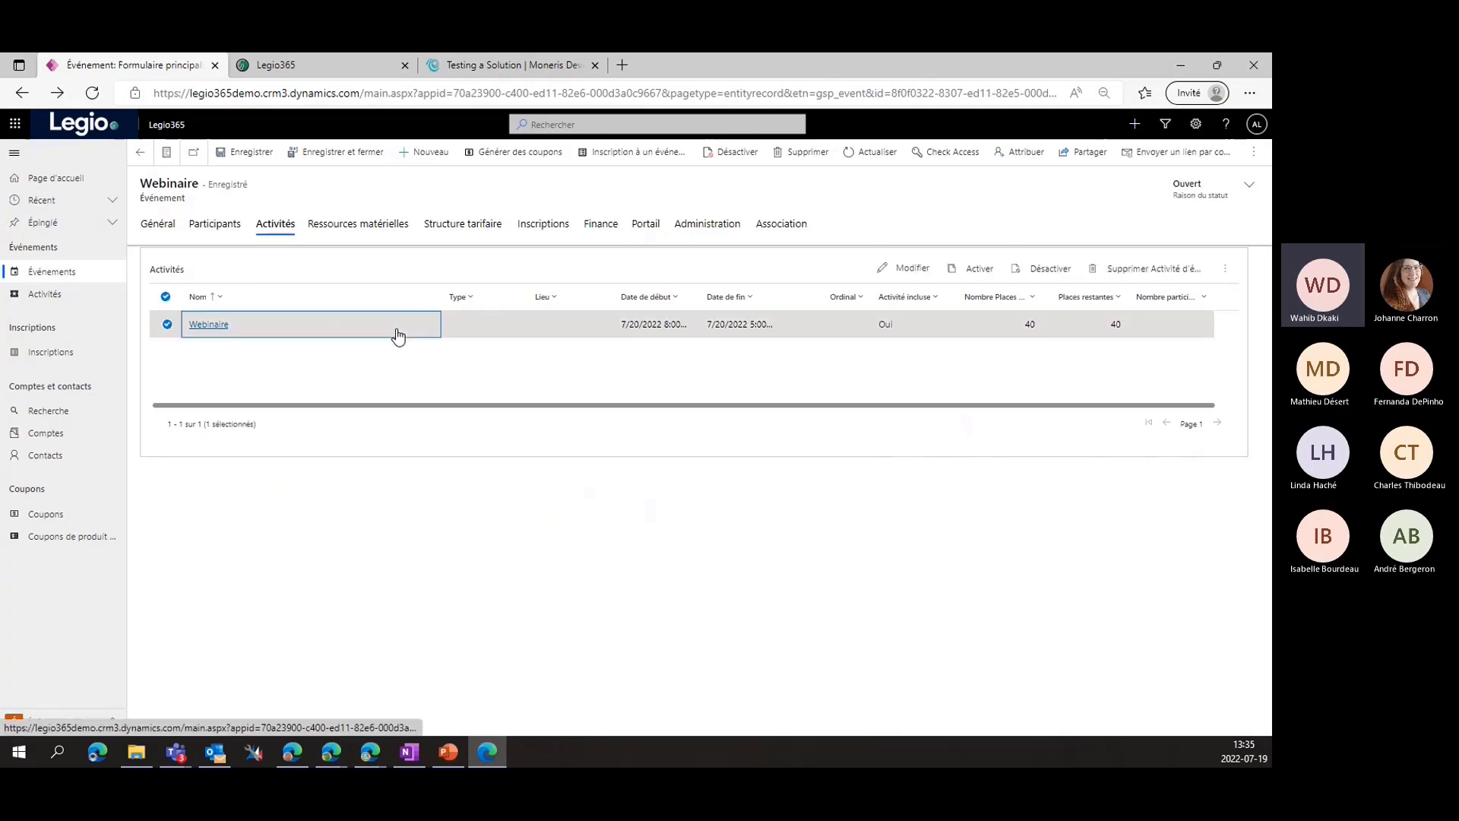
double_click(398, 335)
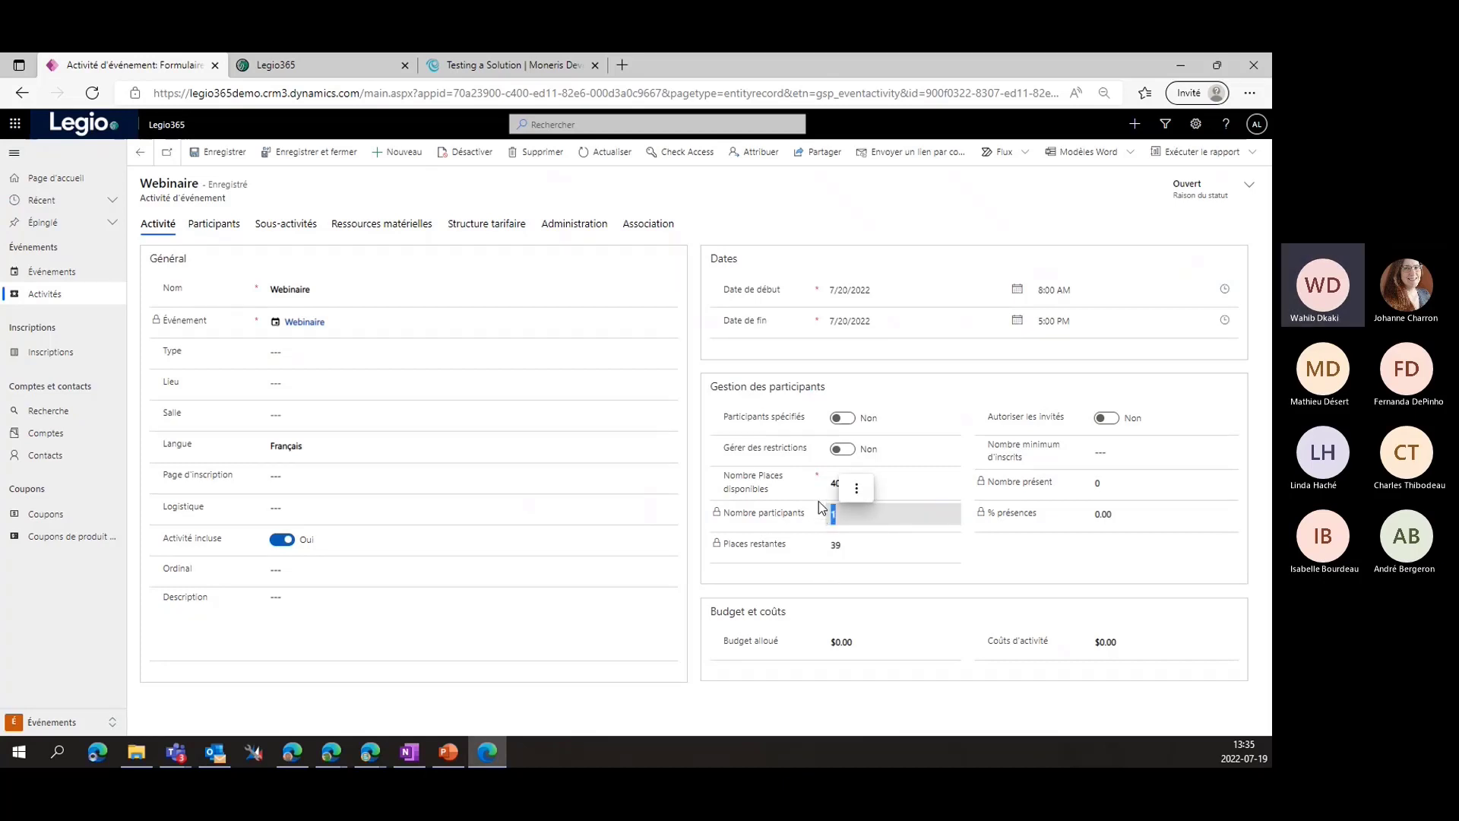
double_click(833, 546)
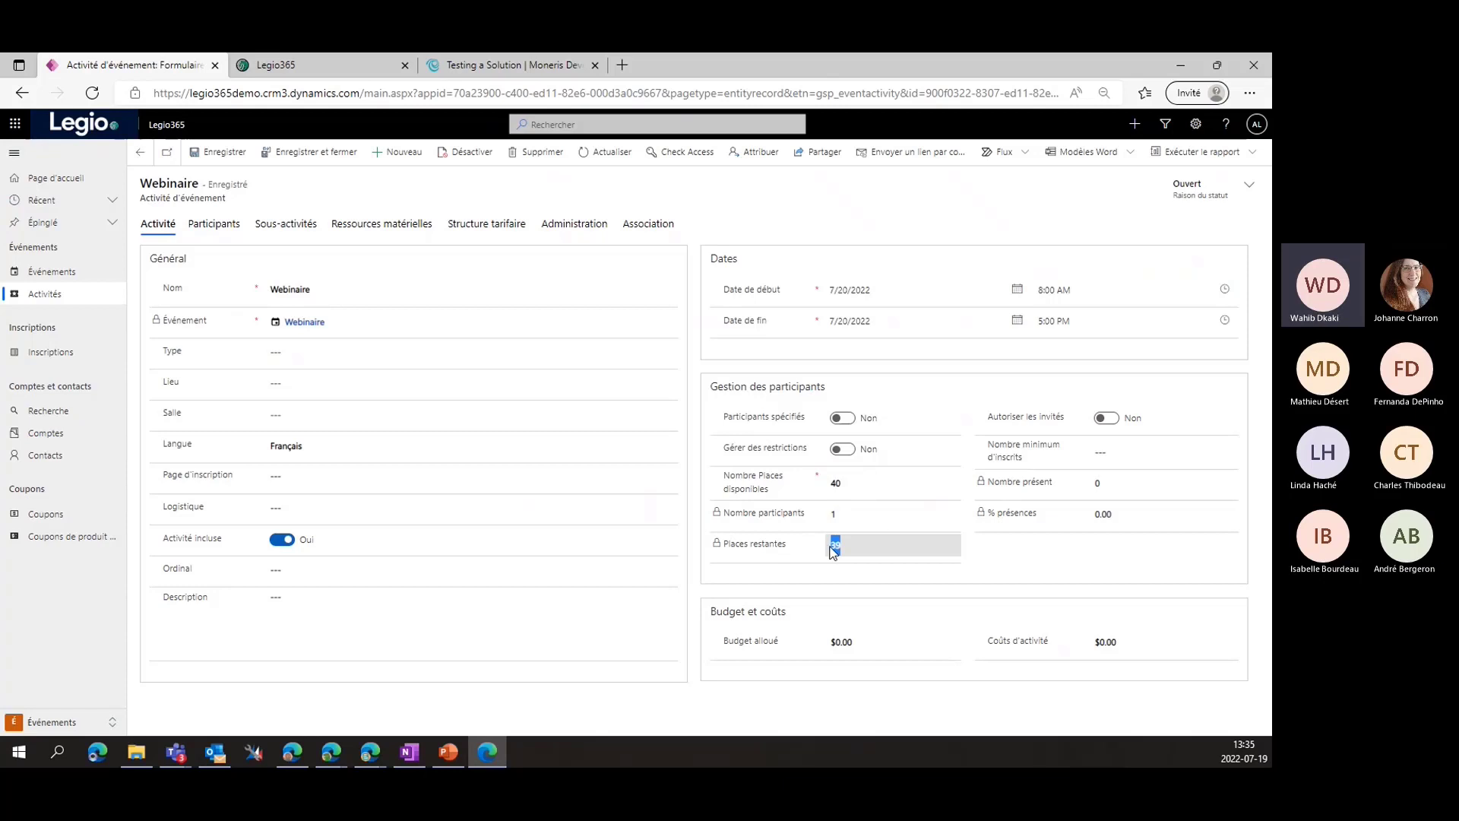
left_click(759, 589)
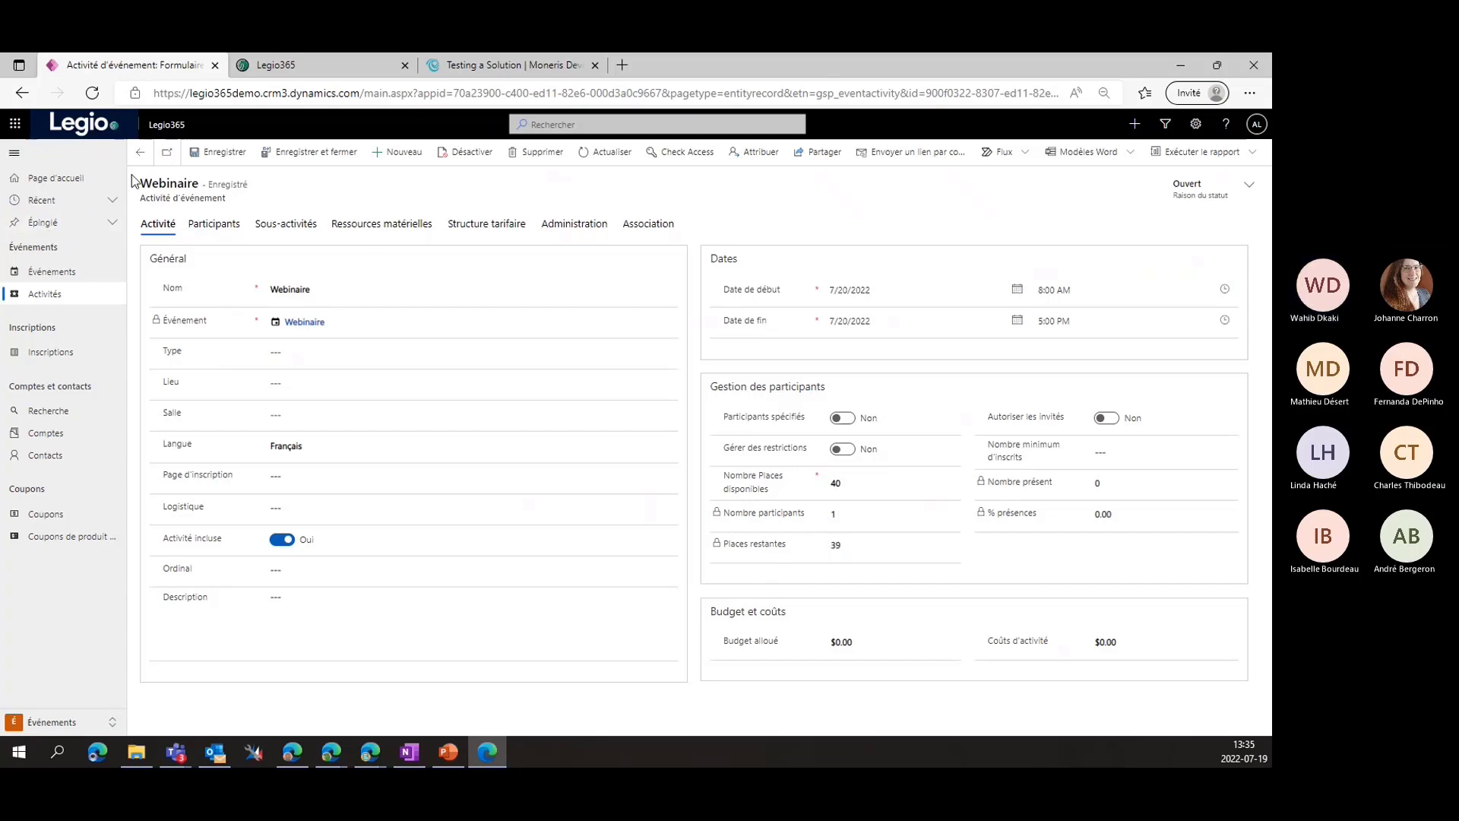
Go back to the active events list and switch to the Opérations area
left_click(140, 153)
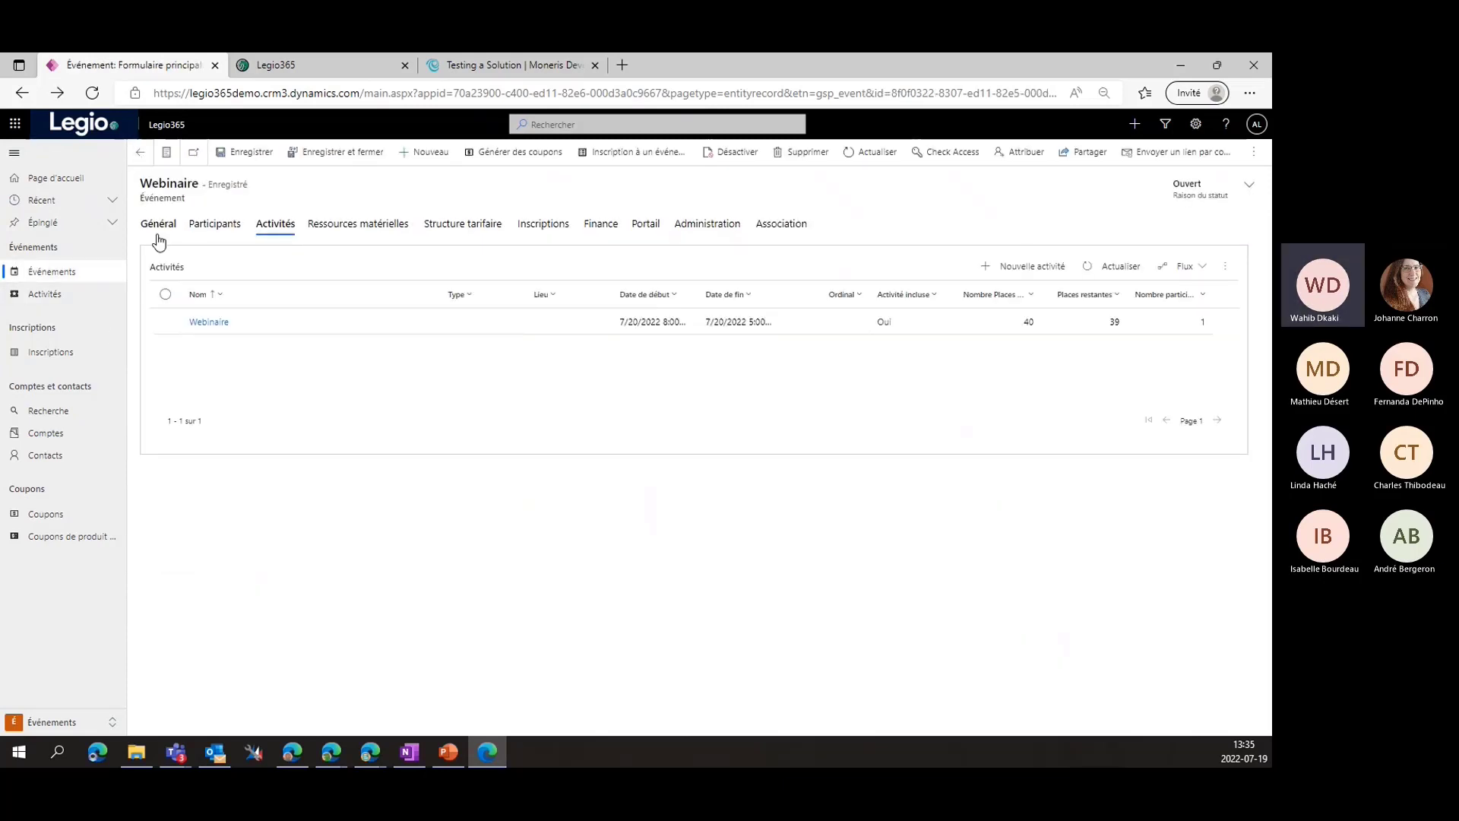
left_click(141, 153)
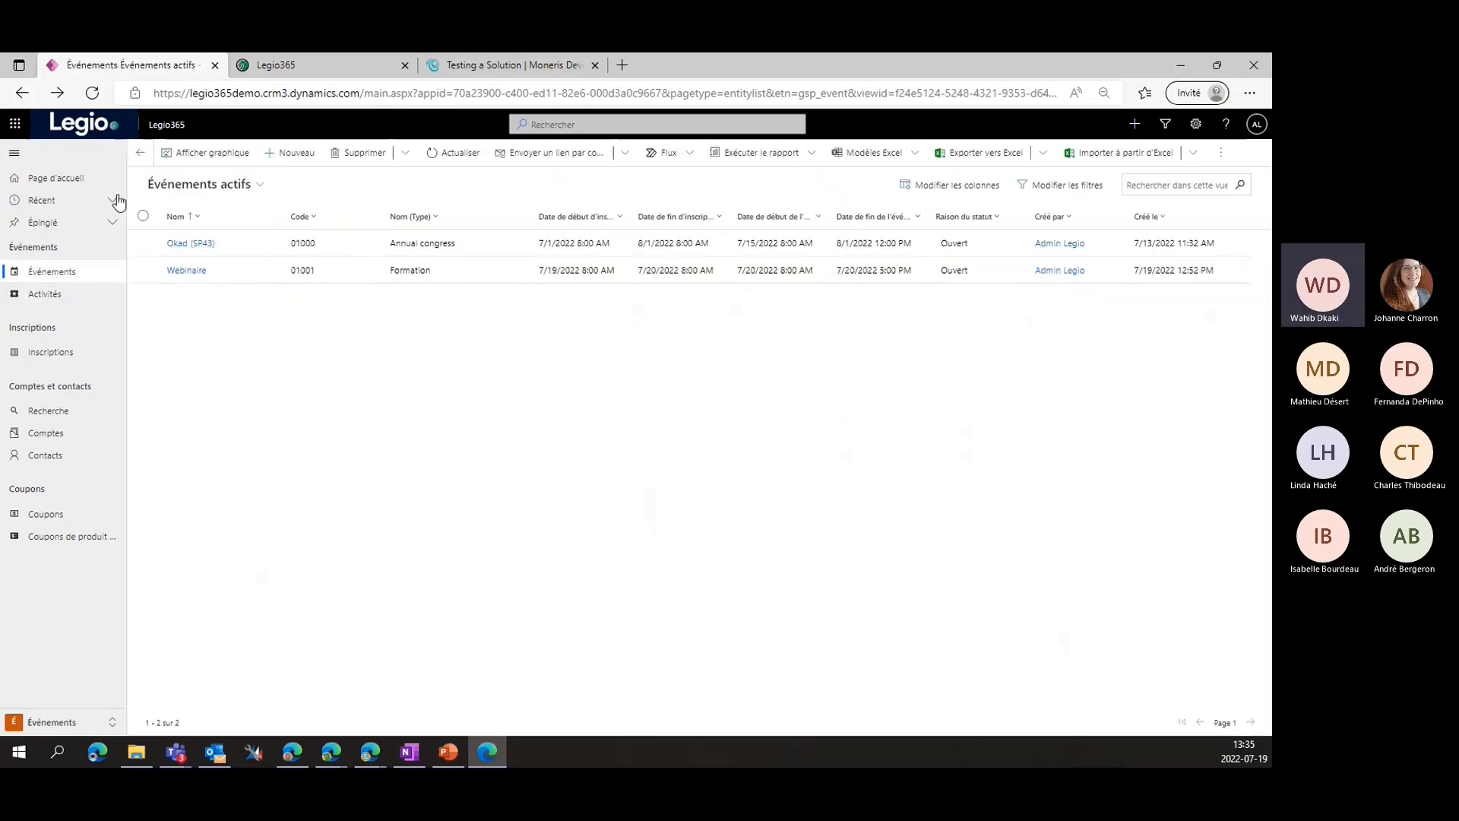
left_click(85, 723)
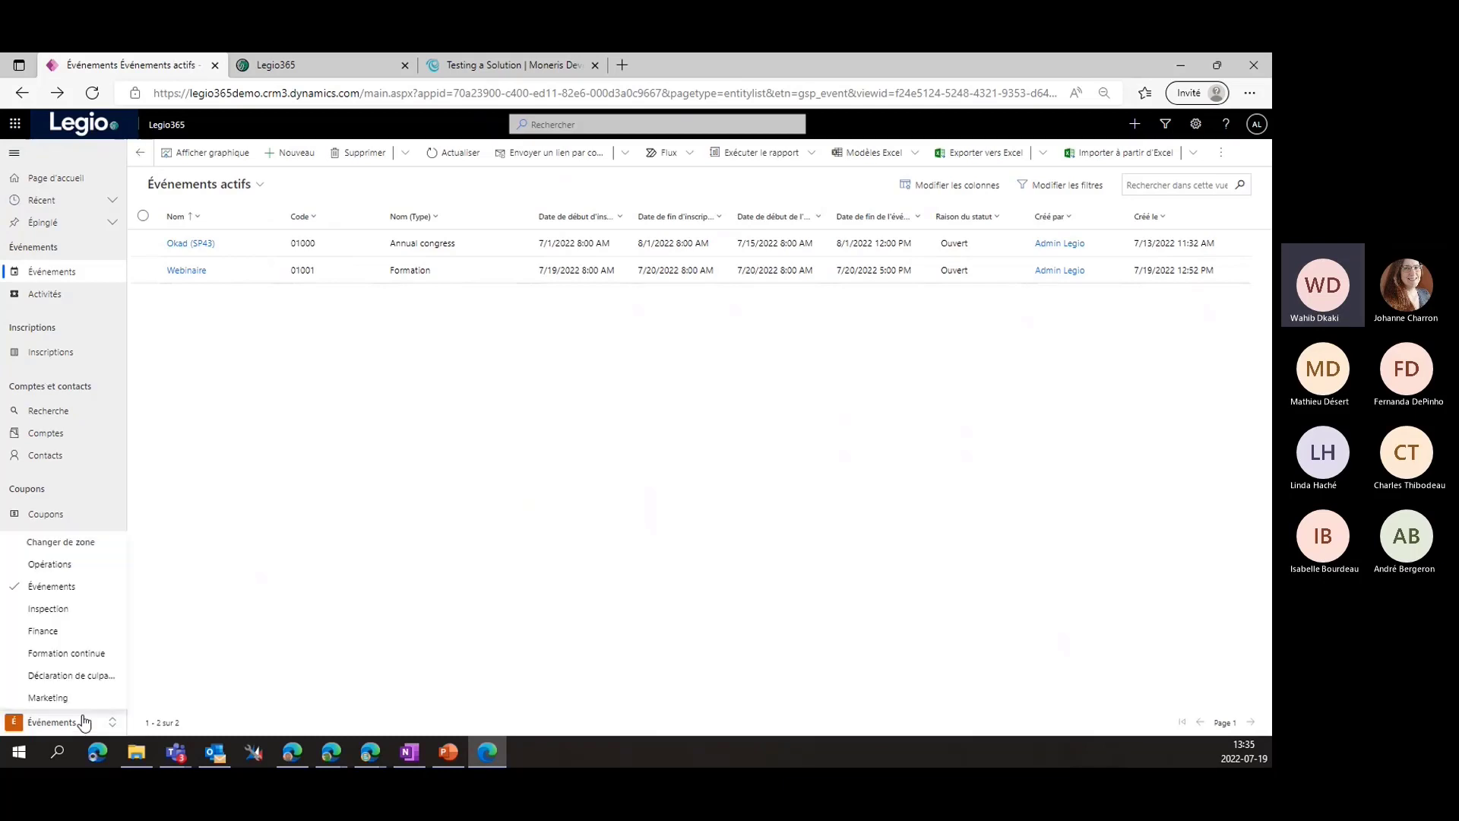
left_click(67, 567)
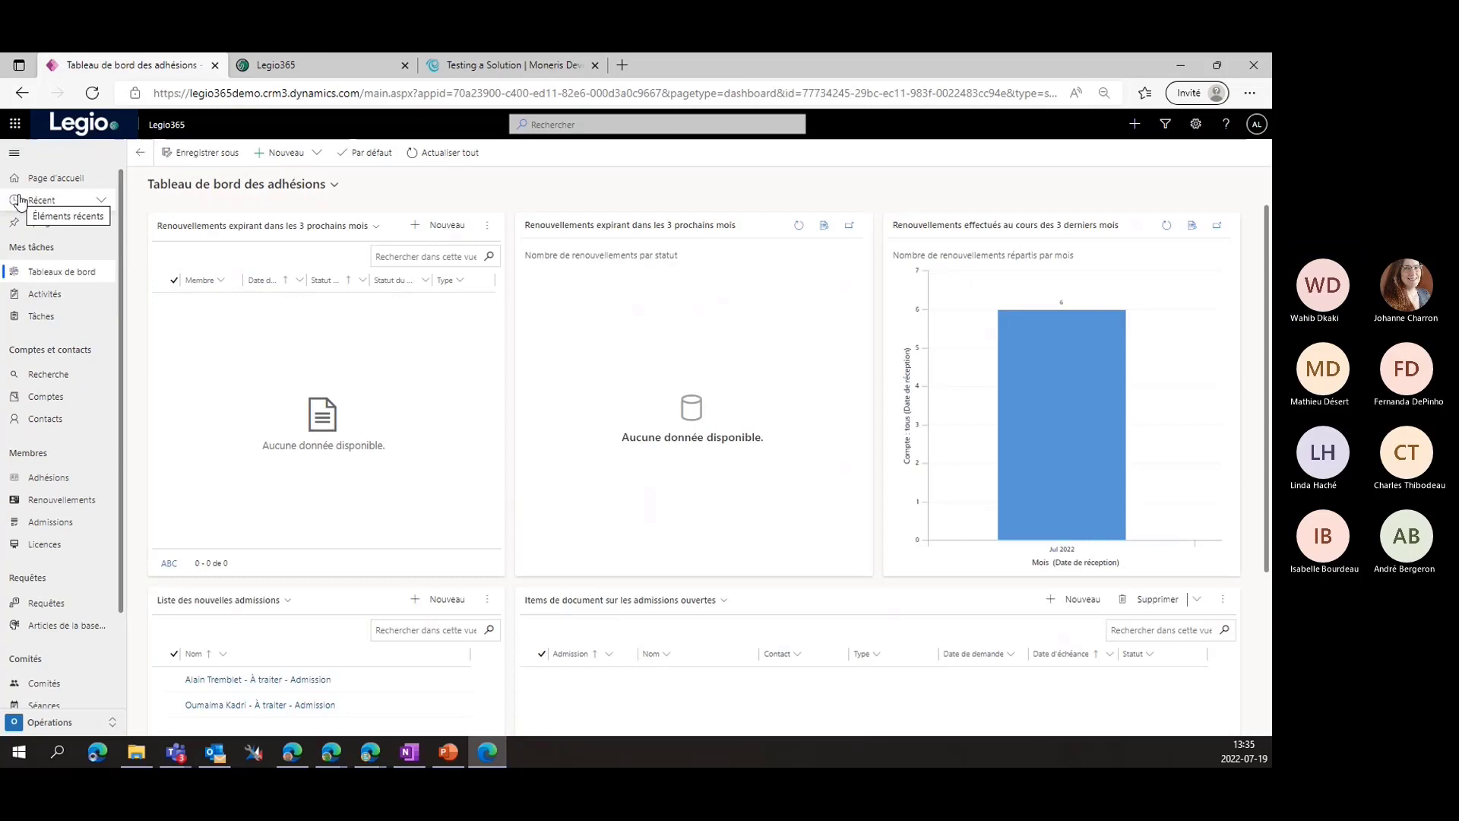